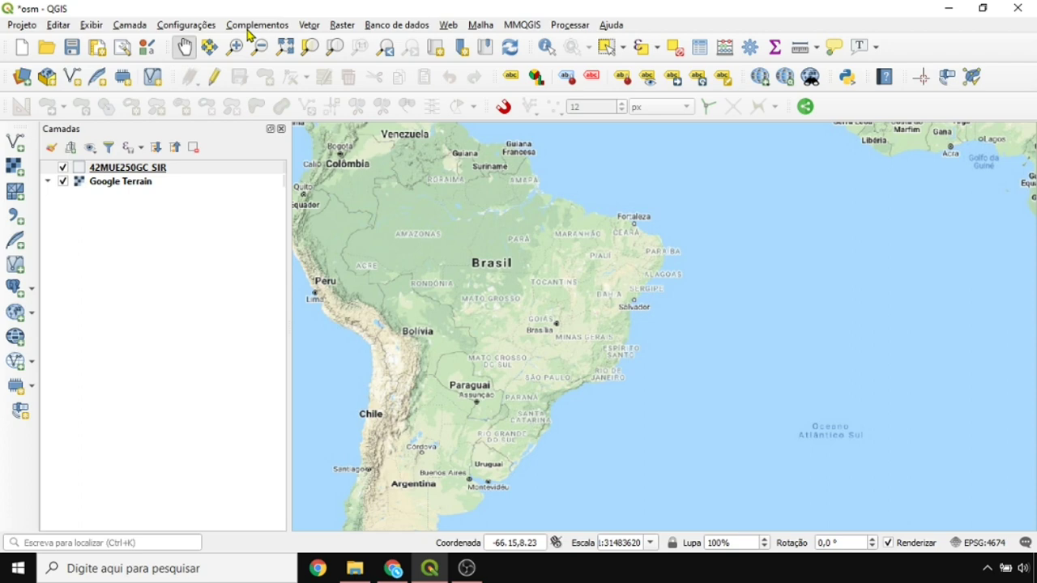
Step: Search the plugin repository for "quick" and install the QuickOSM plugin
{"action": "left_click", "coordinate": [243, 27]}
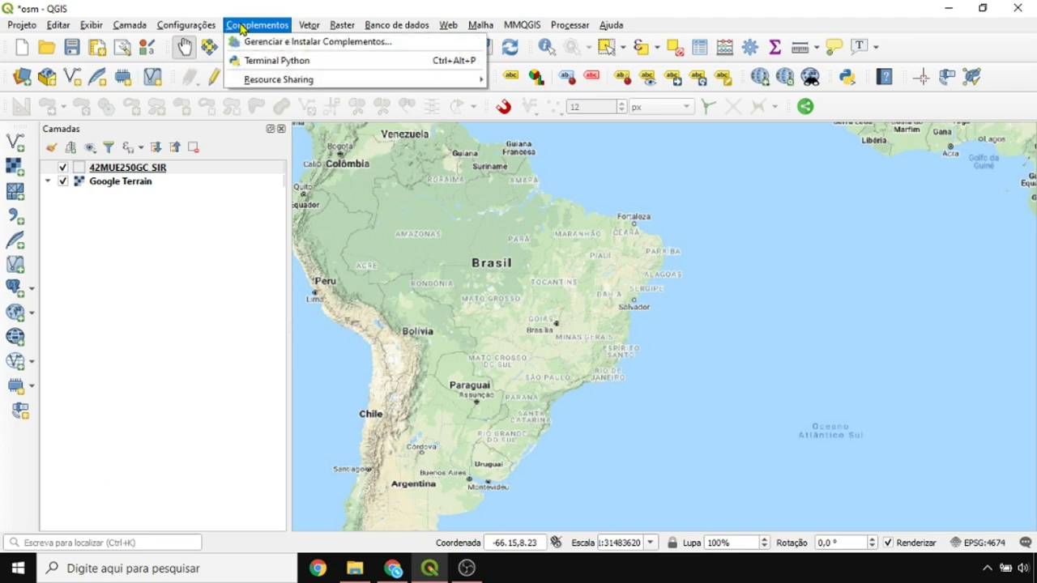
{"action": "left_click", "coordinate": [259, 43]}
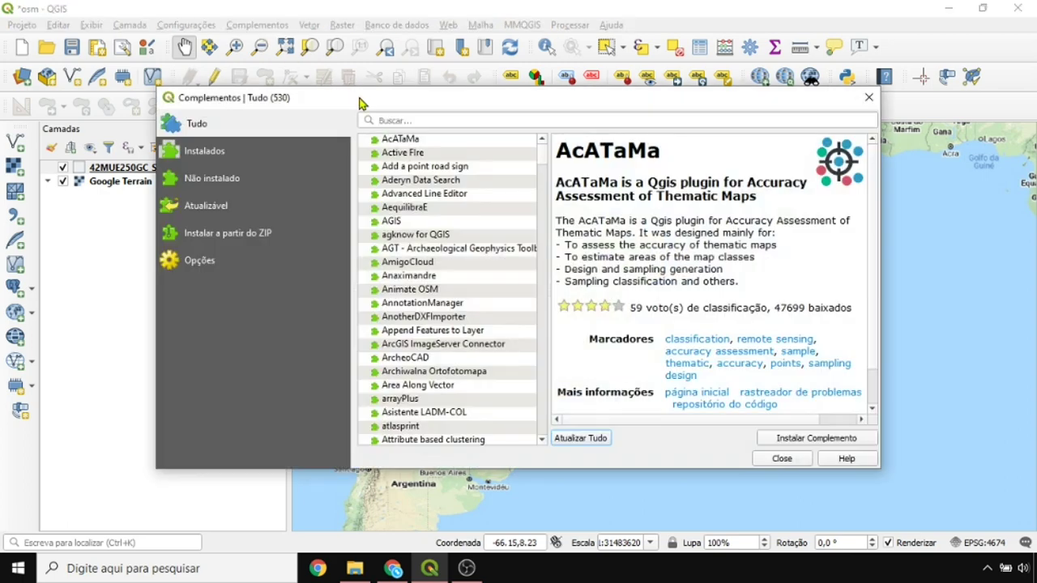
{"action": "left_click_drag", "start_coordinate": [361, 98], "coordinate": [375, 84]}
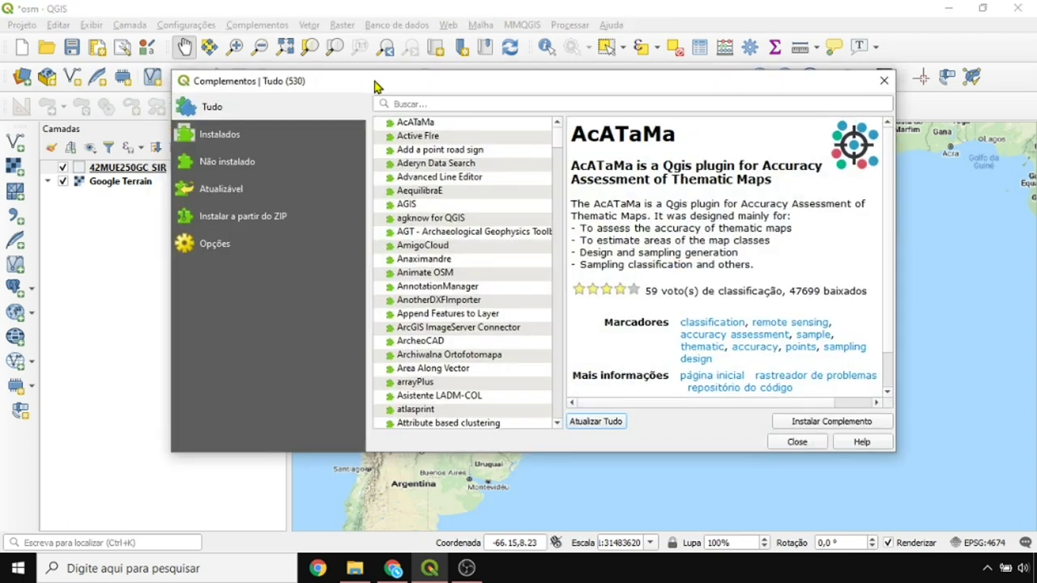
{"action": "left_click", "coordinate": [421, 98]}
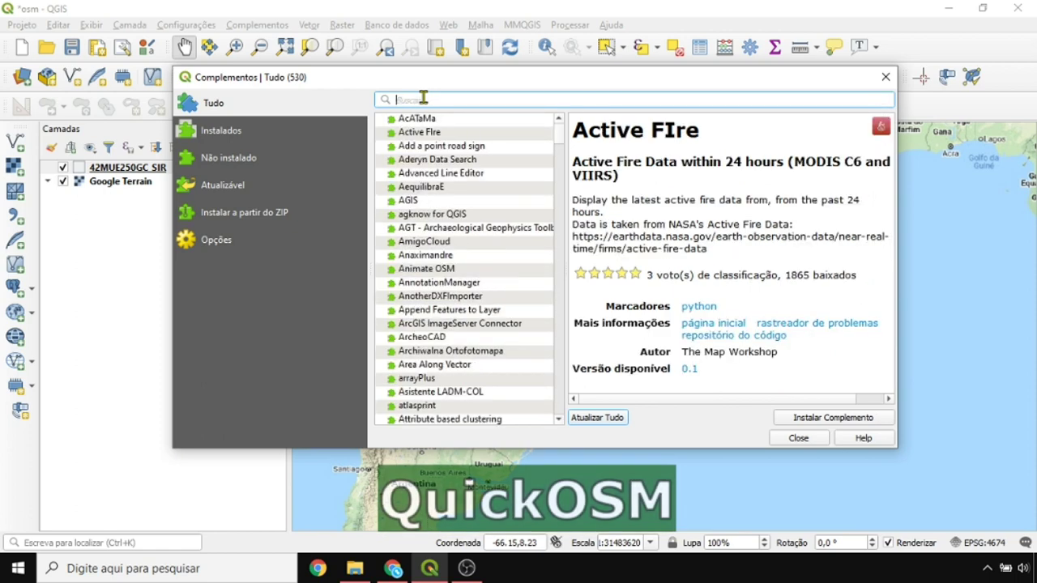
{"action": "type", "text": "quick"}
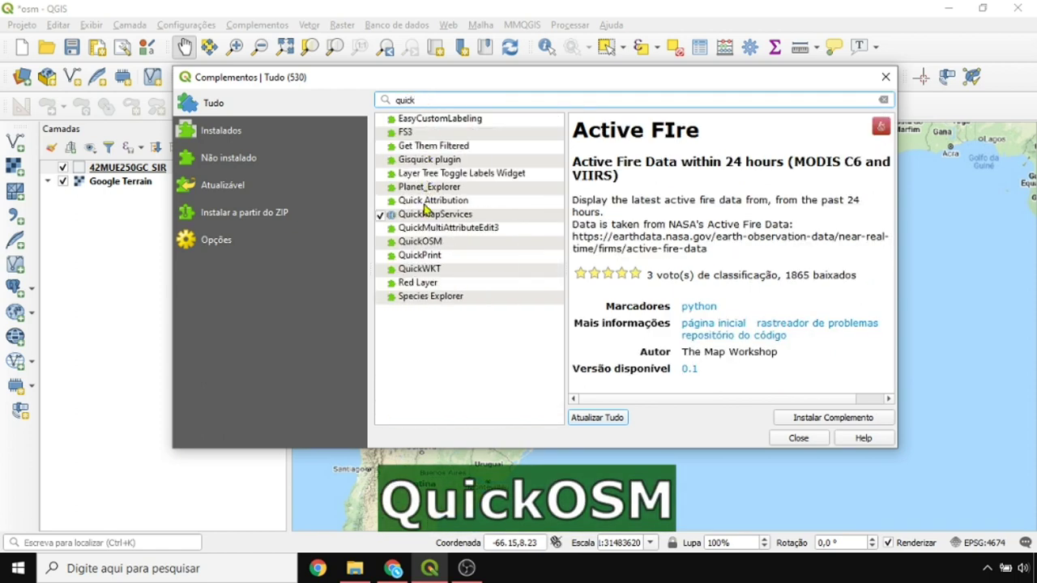
{"action": "left_click", "coordinate": [429, 242]}
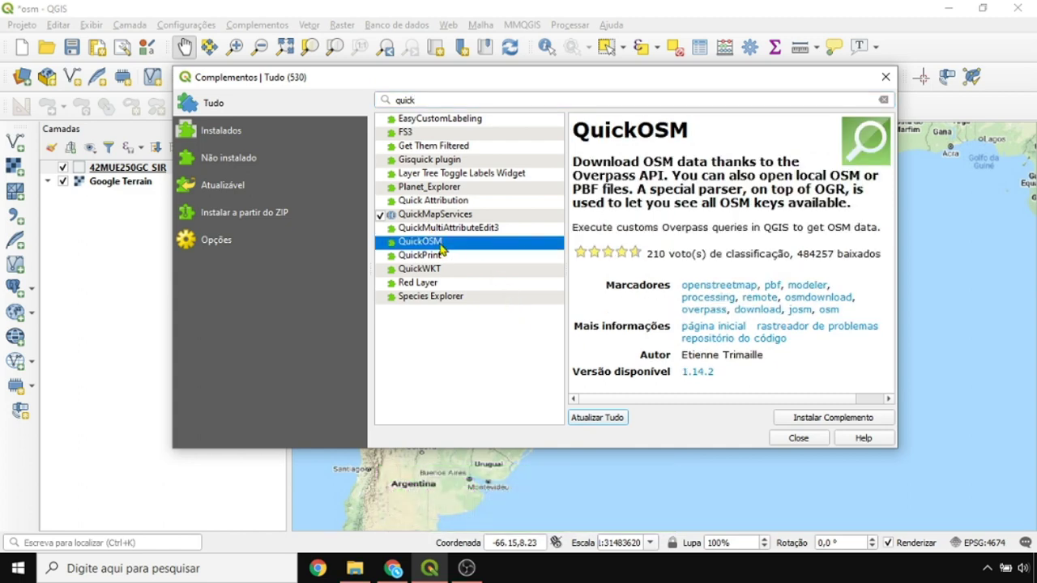
{"action": "left_click", "coordinate": [819, 418]}
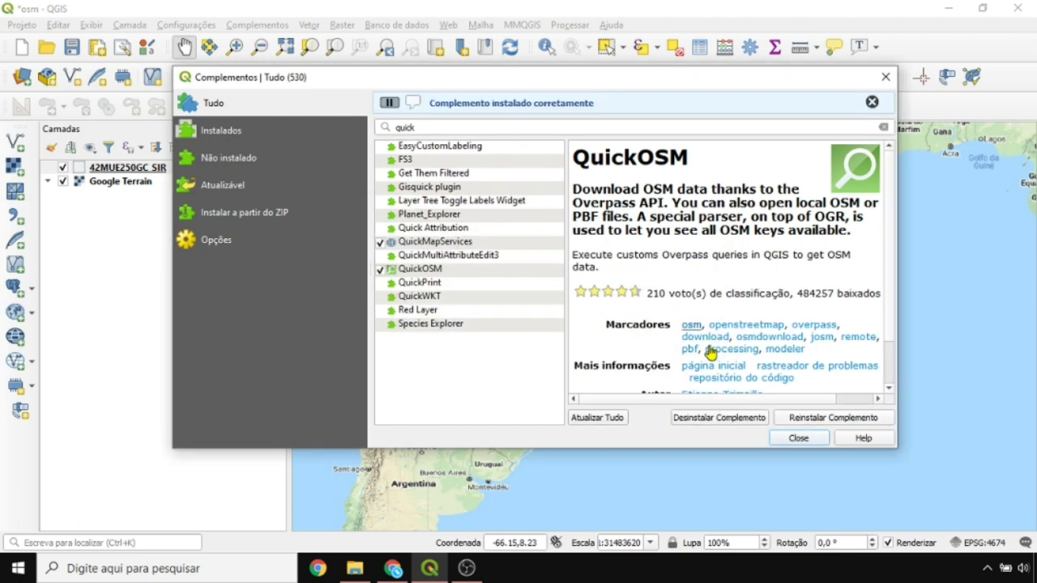
{"action": "left_click", "coordinate": [798, 440]}
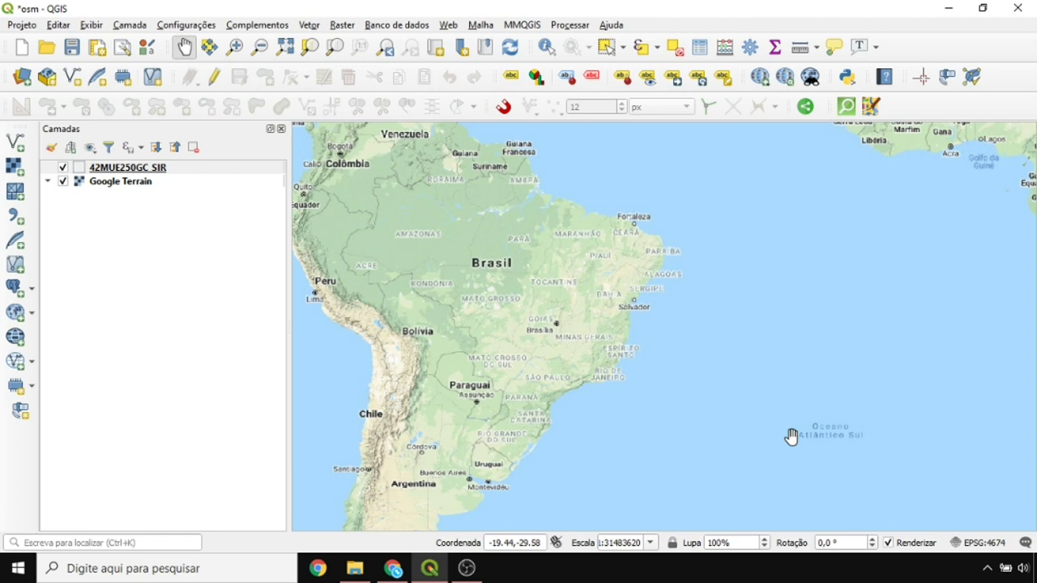
Step: Open the QuickOSM quick query dialog and place it fully in view
{"action": "left_click", "coordinate": [846, 109]}
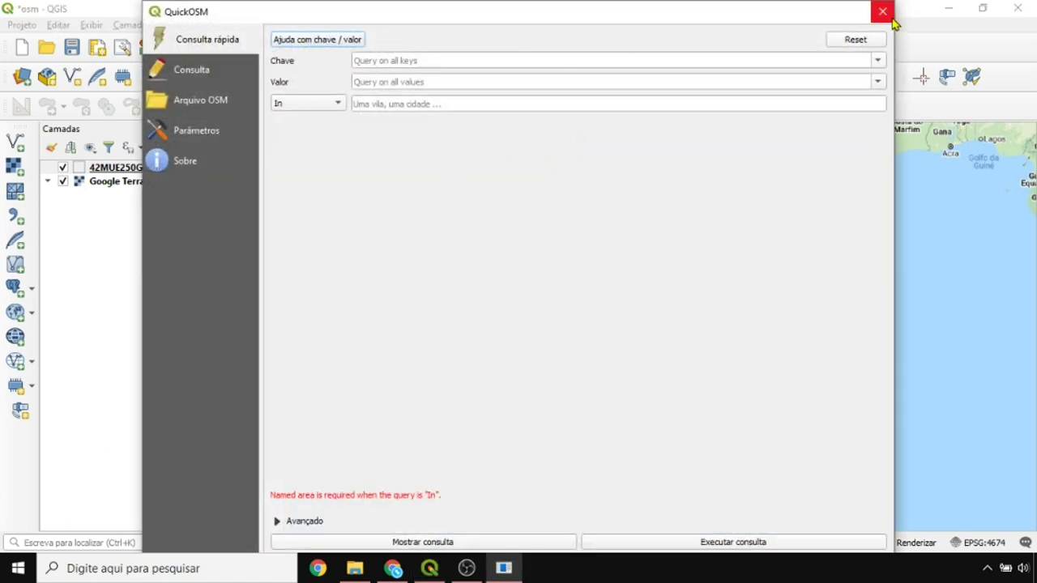
{"action": "left_click", "coordinate": [882, 11]}
{"action": "left_click", "coordinate": [312, 26]}
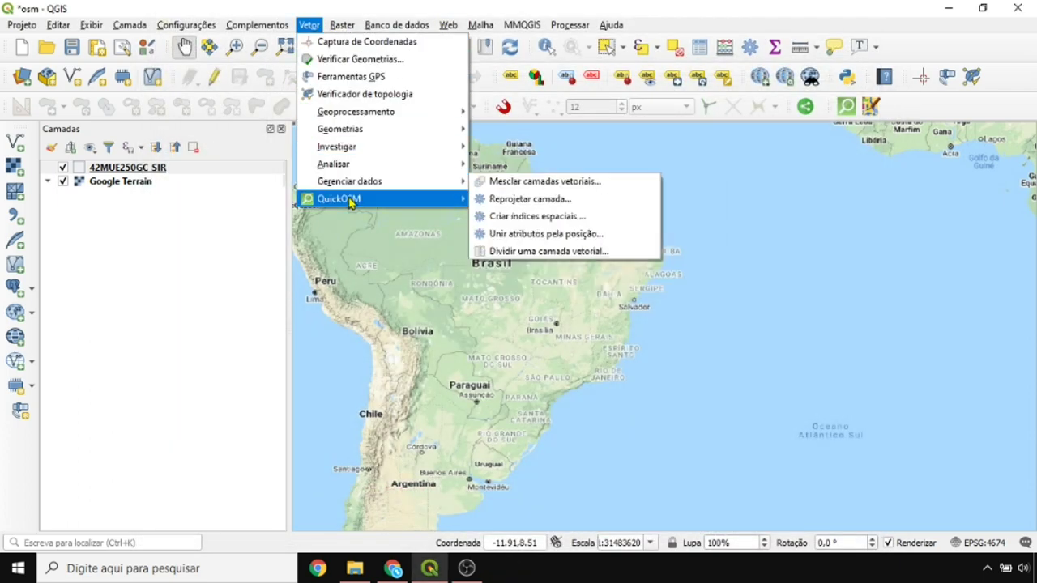
{"action": "mouse_move", "coordinate": [349, 203]}
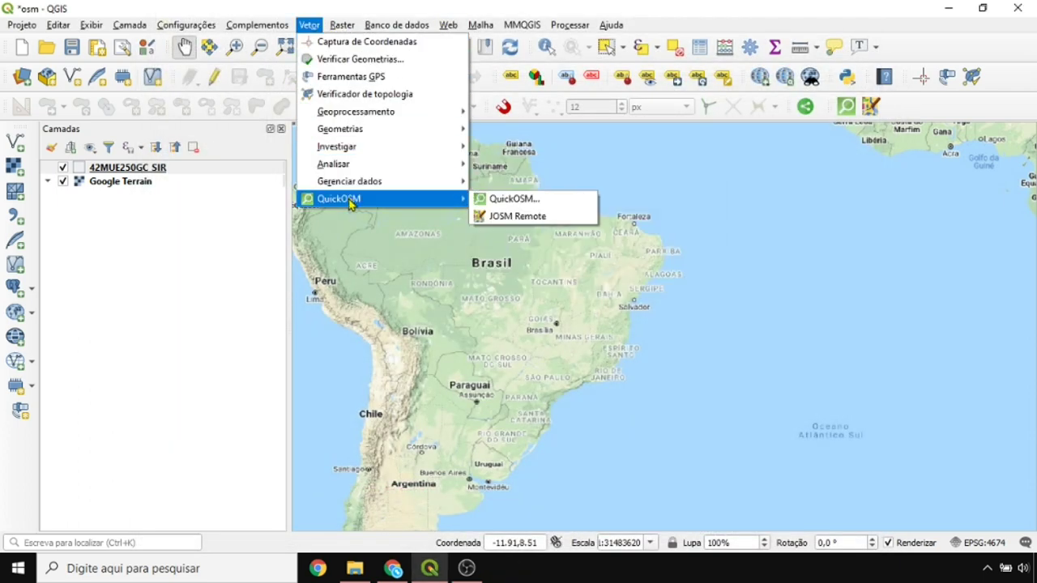
{"action": "left_click", "coordinate": [492, 206]}
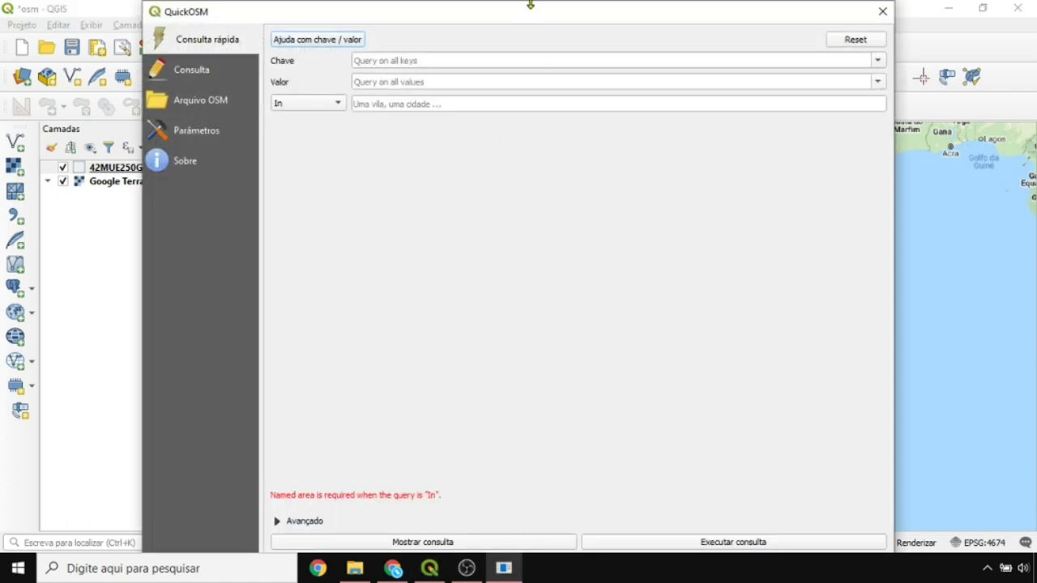
{"action": "left_click_drag", "start_coordinate": [530, 8], "coordinate": [584, 32]}
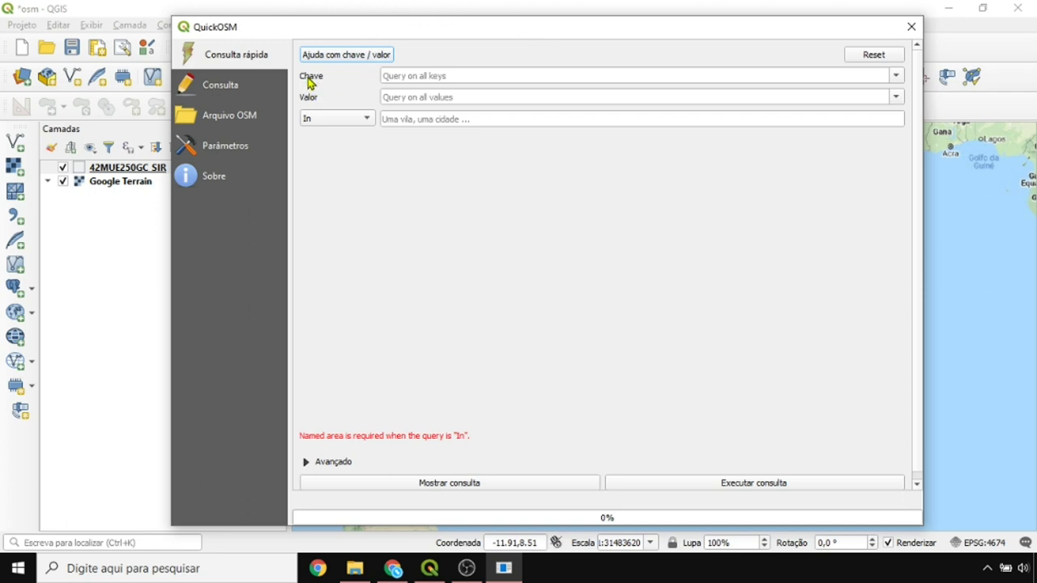
Step: Set the quick query's key (Chave) to highway
{"action": "mouse_move", "coordinate": [308, 78]}
{"action": "mouse_move", "coordinate": [314, 101]}
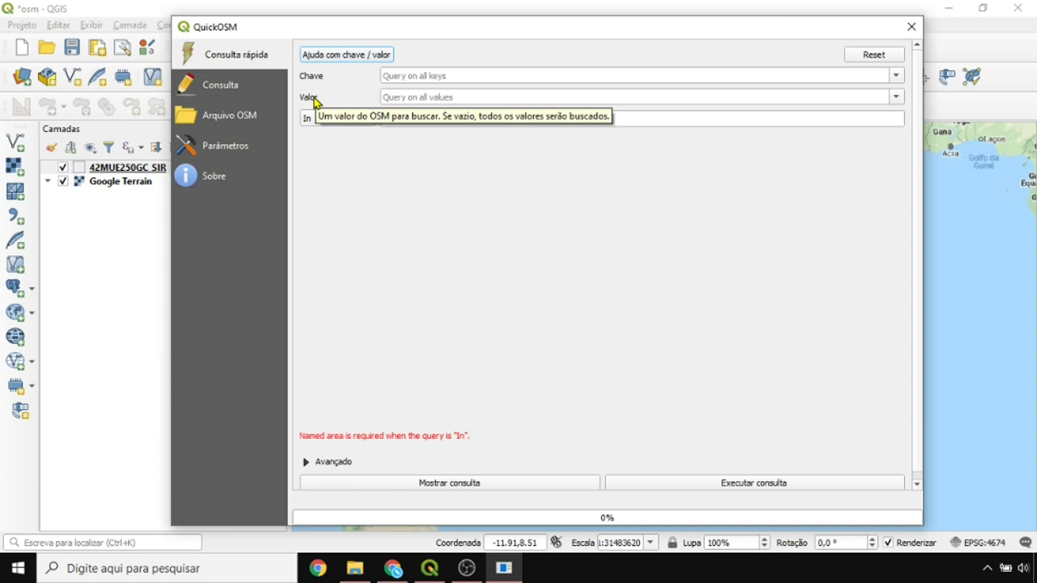
{"action": "left_click", "coordinate": [509, 97]}
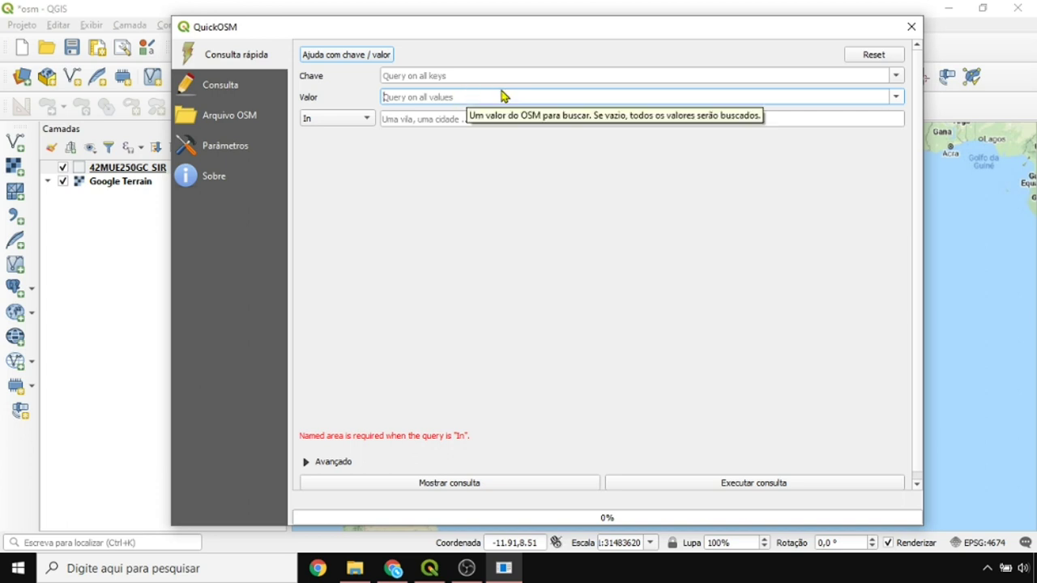
{"action": "left_click", "coordinate": [896, 78]}
{"action": "scroll", "coordinate": [481, 139], "scroll_direction": "down", "scroll_amount": 2}
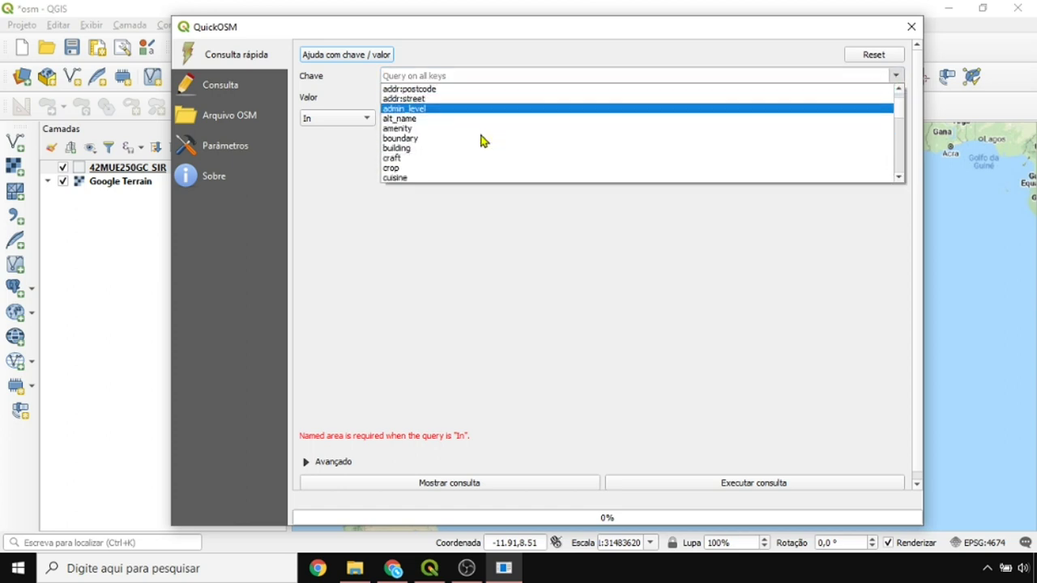
{"action": "scroll", "coordinate": [427, 140], "scroll_direction": "down", "scroll_amount": 1}
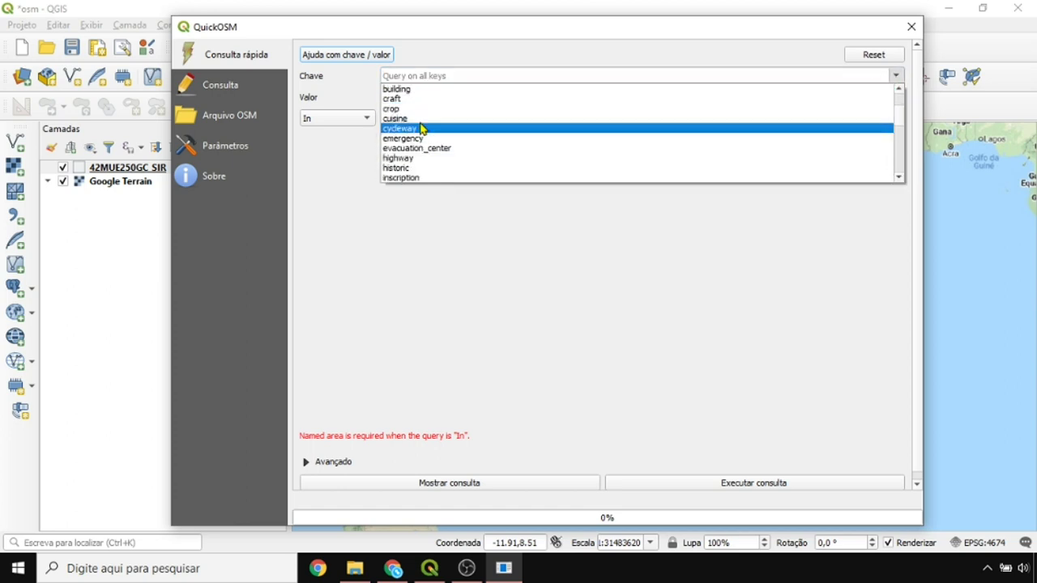
{"action": "left_click", "coordinate": [407, 159]}
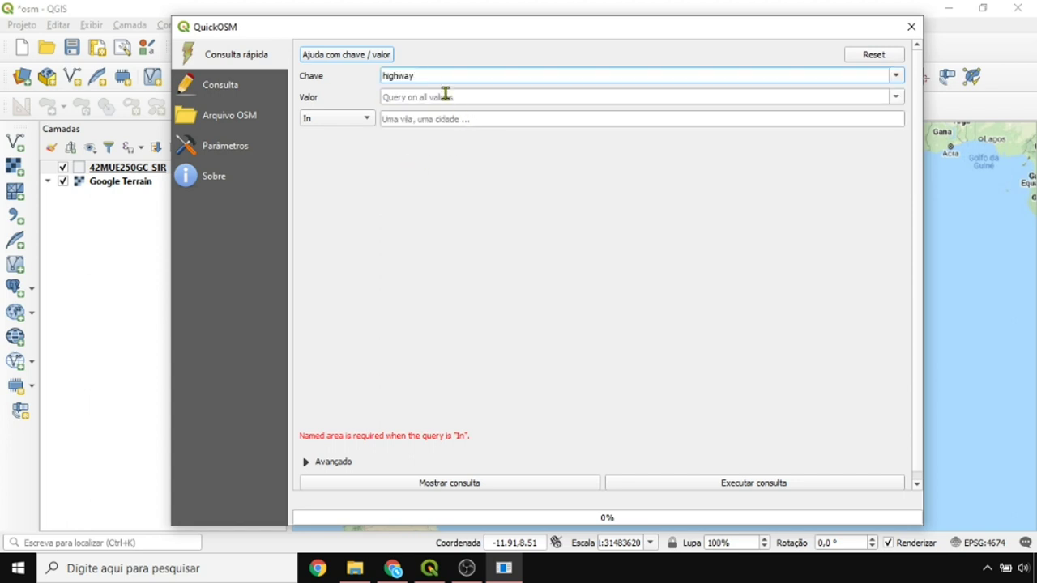
Step: Review the values available for the highway key without choosing one
{"action": "left_click", "coordinate": [445, 94]}
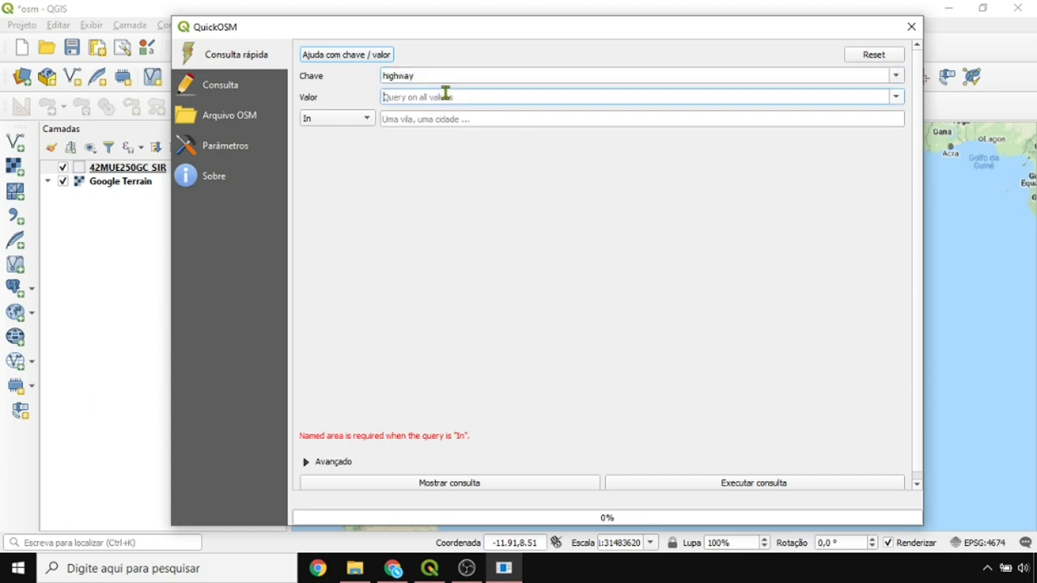
{"action": "left_click", "coordinate": [893, 98]}
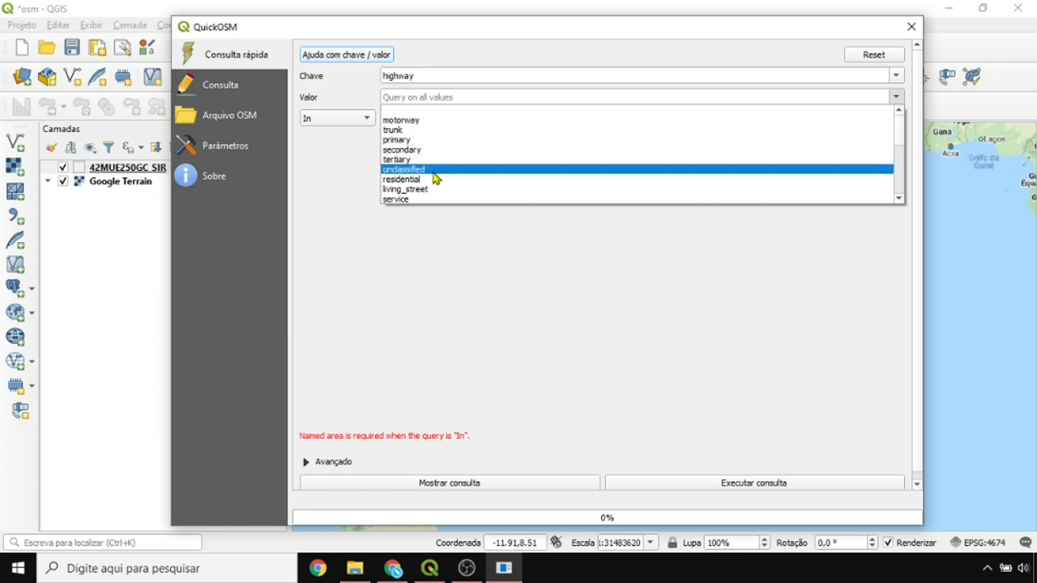
{"action": "scroll", "coordinate": [430, 177], "scroll_direction": "down", "scroll_amount": 2}
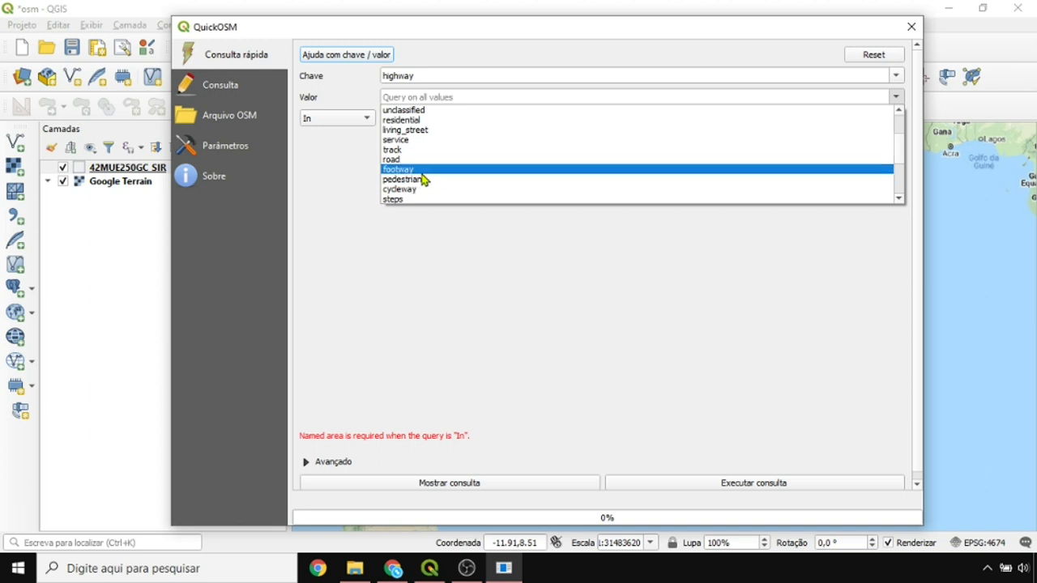
{"action": "left_click", "coordinate": [897, 97]}
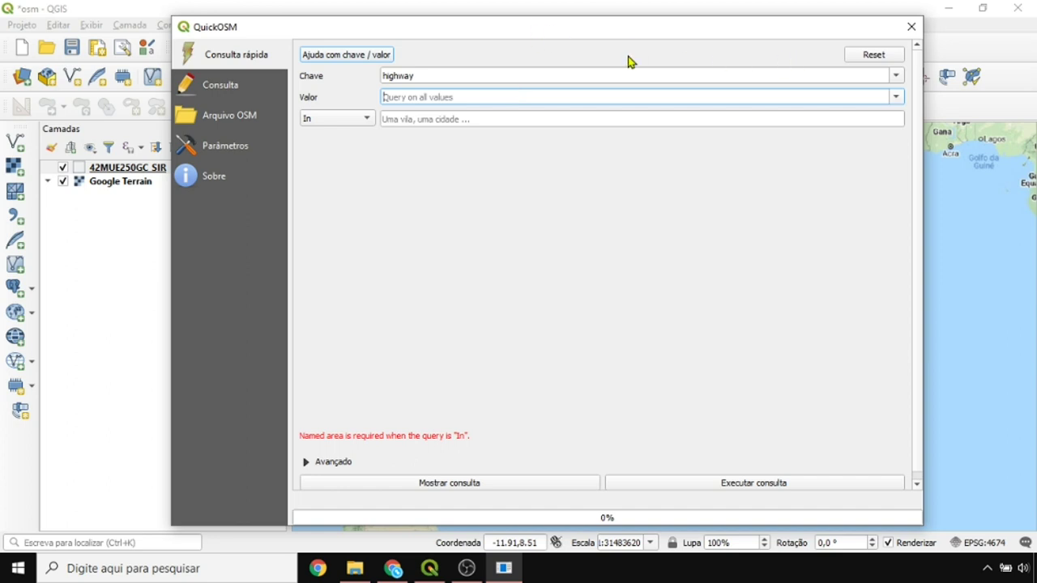
{"action": "left_click", "coordinate": [409, 75]}
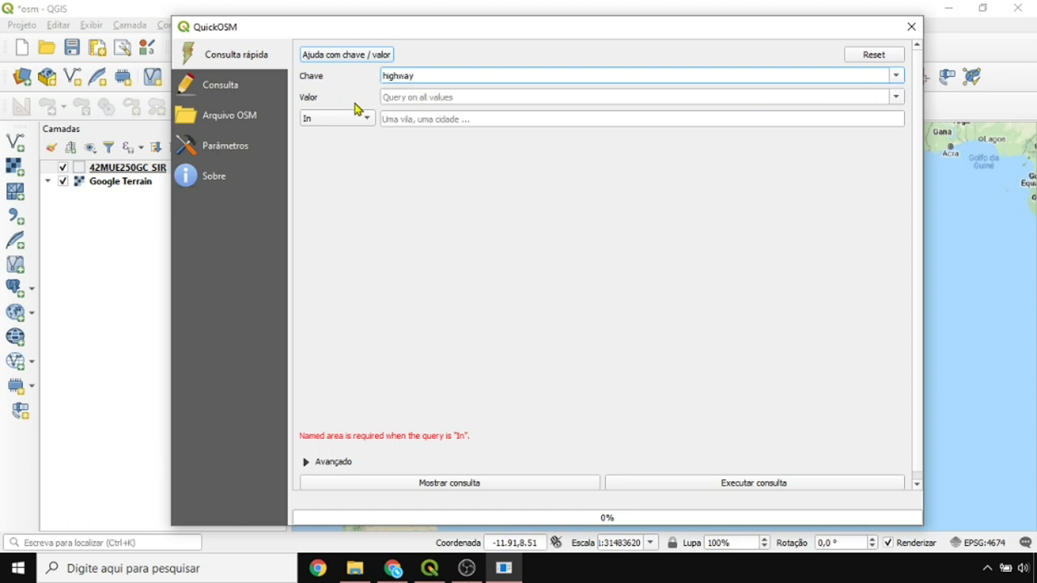
Step: Set the query area to Canvas Extent and check the map area behind the dialog
{"action": "left_click", "coordinate": [500, 118]}
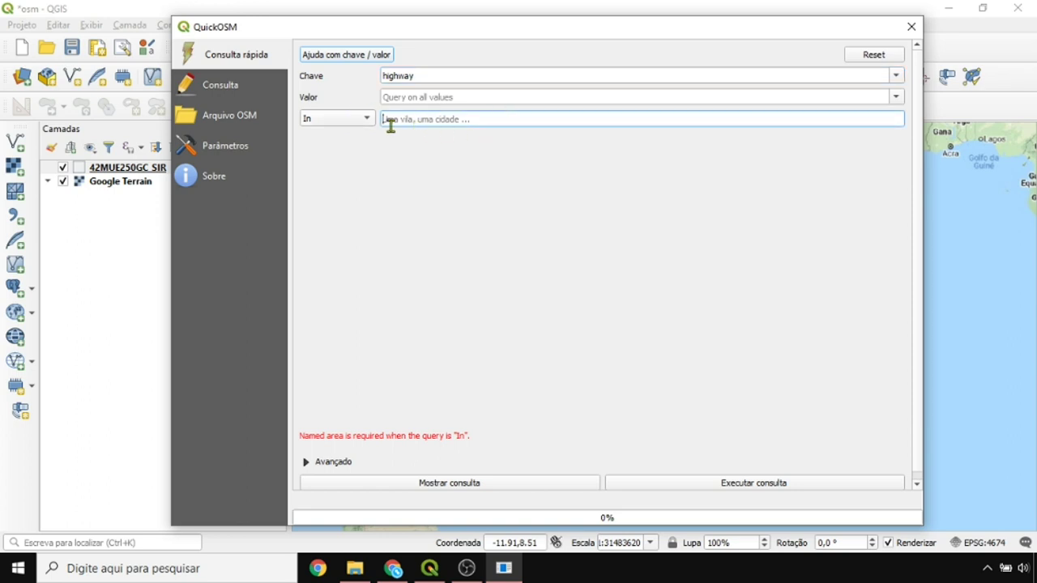
{"action": "left_click", "coordinate": [334, 121]}
{"action": "left_click", "coordinate": [334, 119]}
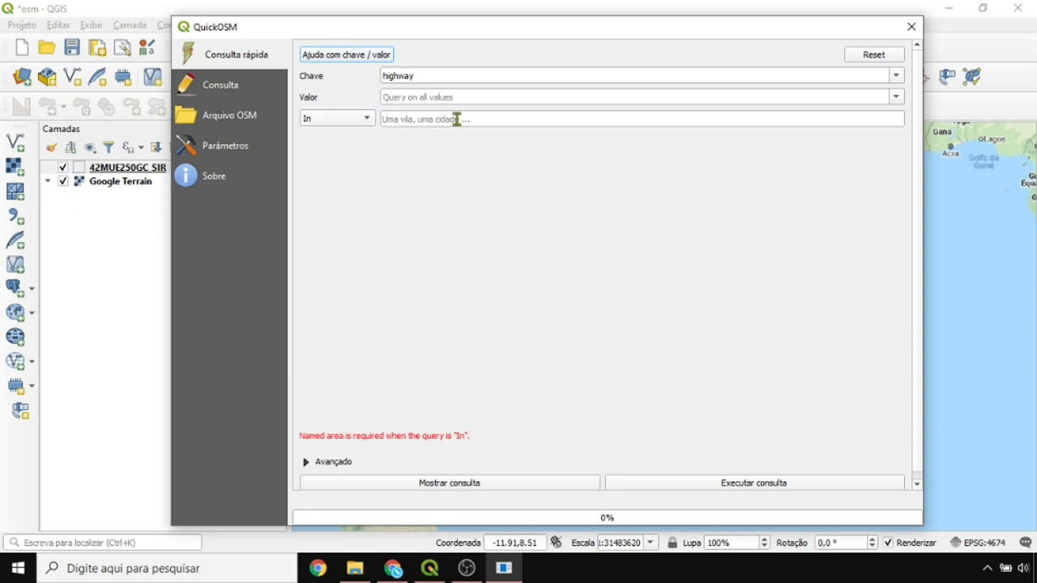
{"action": "left_click", "coordinate": [441, 119]}
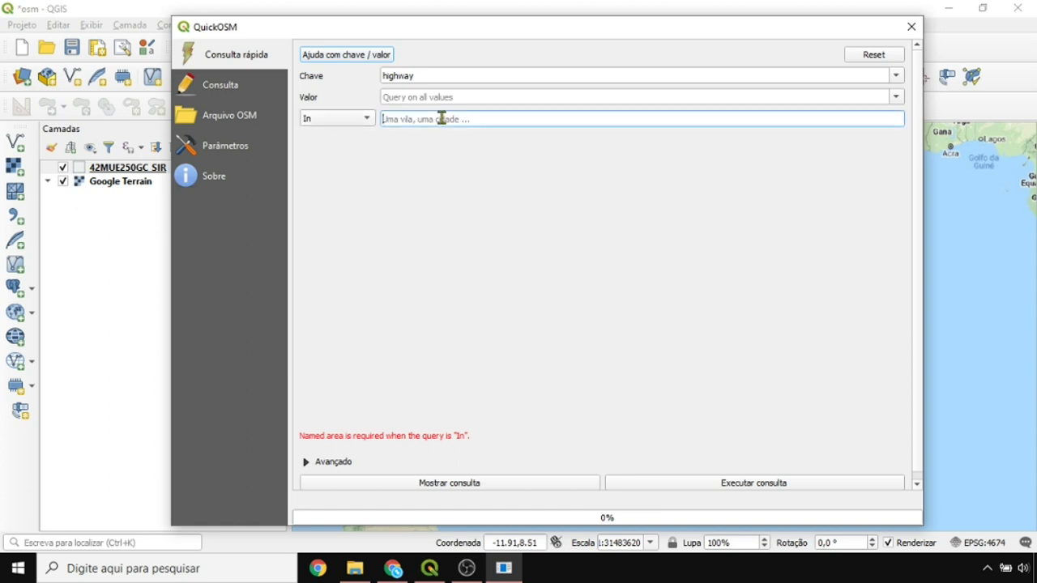
{"action": "left_click", "coordinate": [324, 124]}
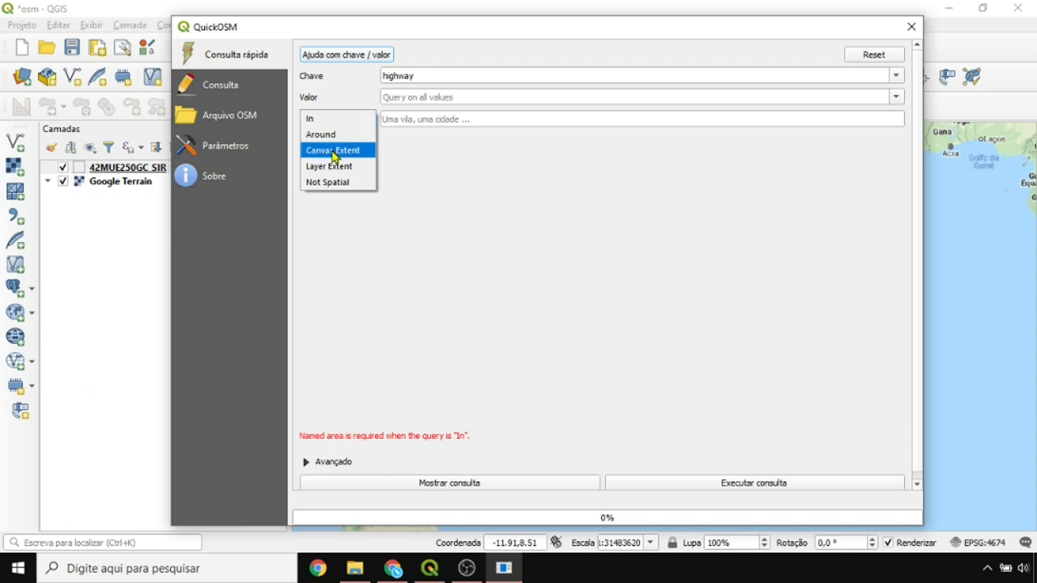
{"action": "left_click", "coordinate": [330, 152]}
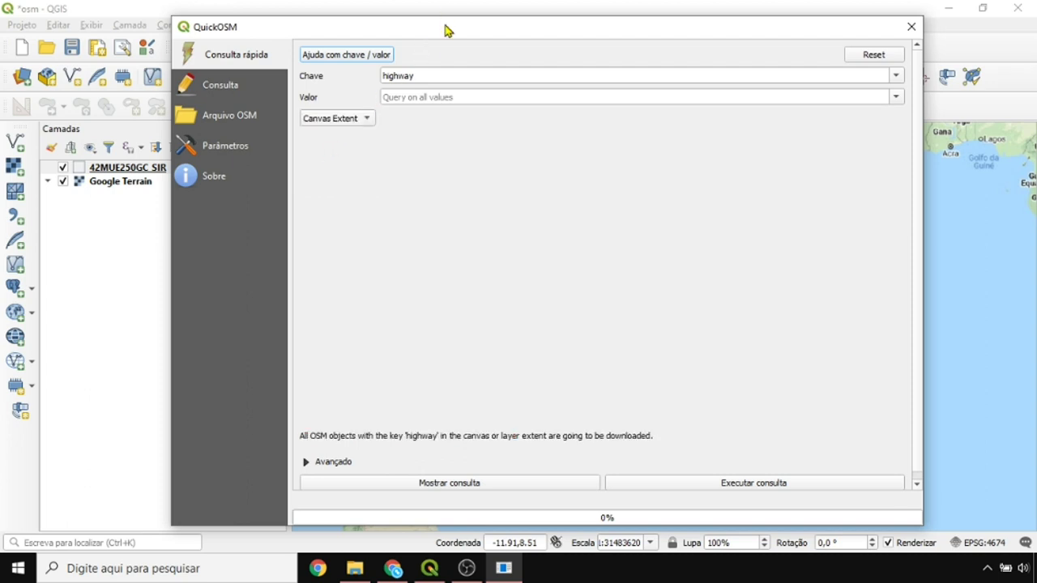
{"action": "left_click_drag", "start_coordinate": [446, 28], "coordinate": [370, 504]}
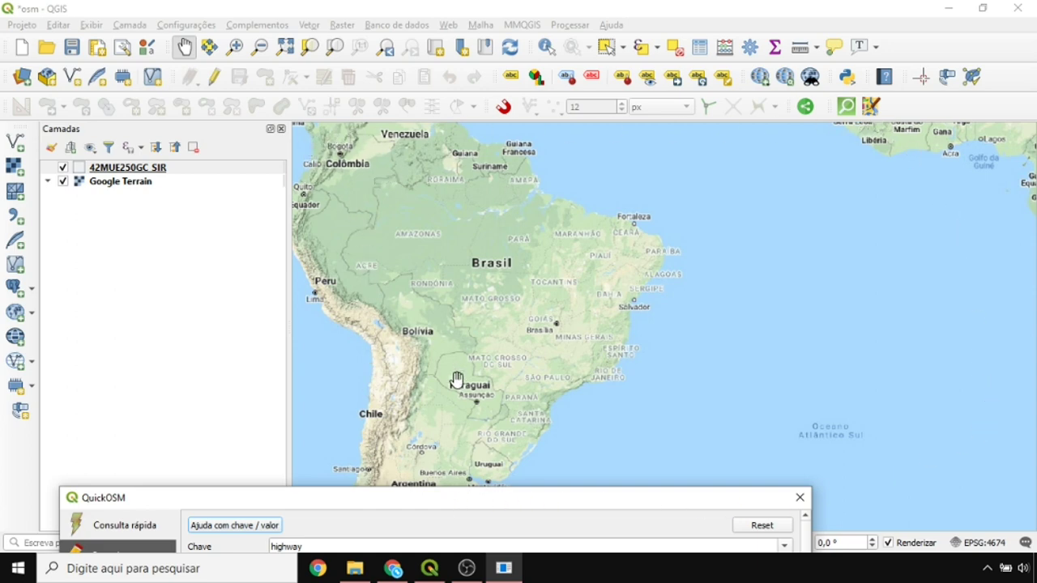
{"action": "left_click_drag", "start_coordinate": [454, 499], "coordinate": [476, 401]}
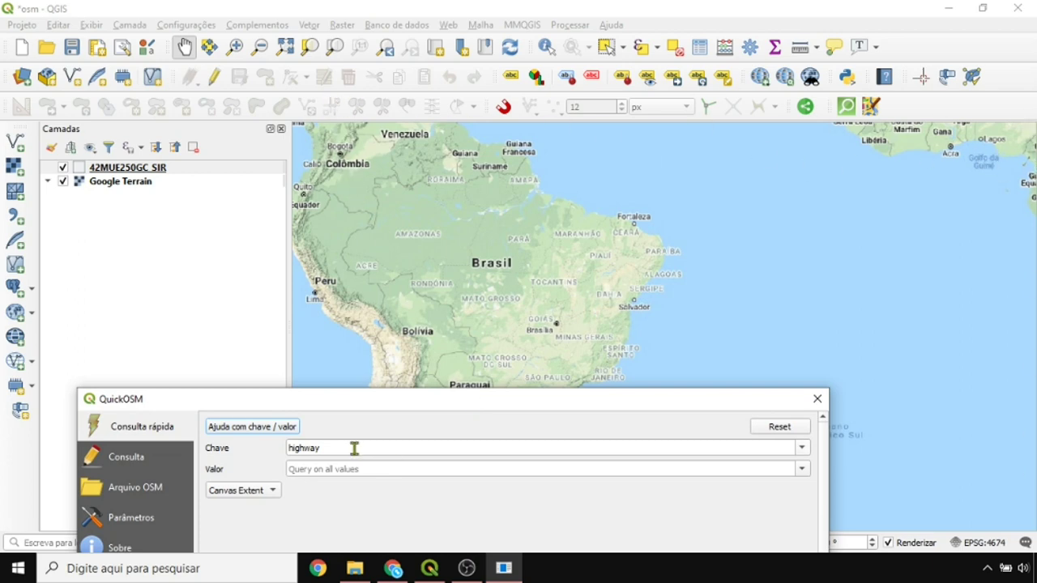
{"action": "left_click_drag", "start_coordinate": [365, 400], "coordinate": [450, 59]}
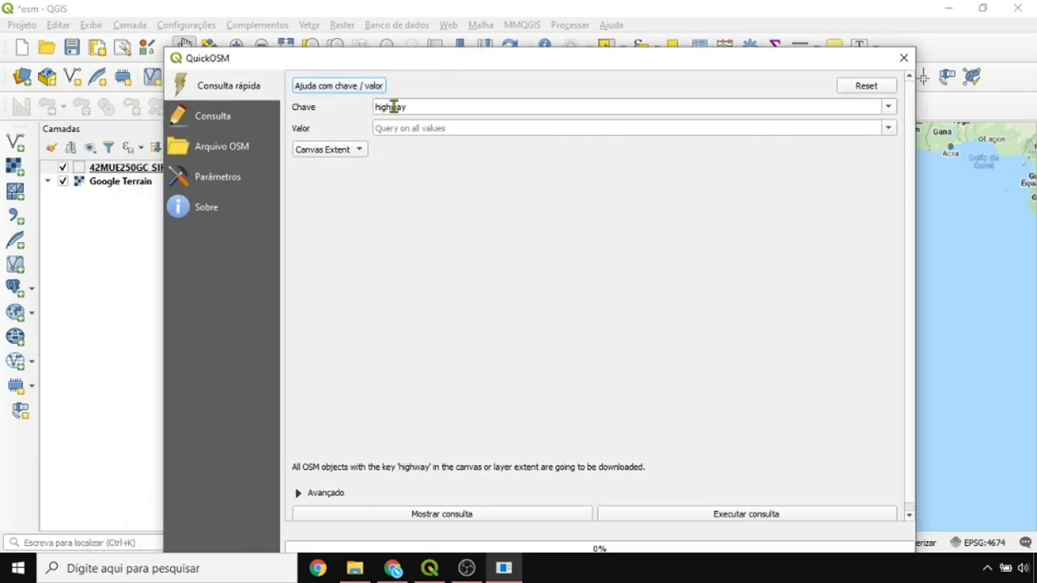
Step: Set the query area to Layer Extent using the 42MUE250GC_SIR layer, and close the query dialog
{"action": "left_click", "coordinate": [346, 148]}
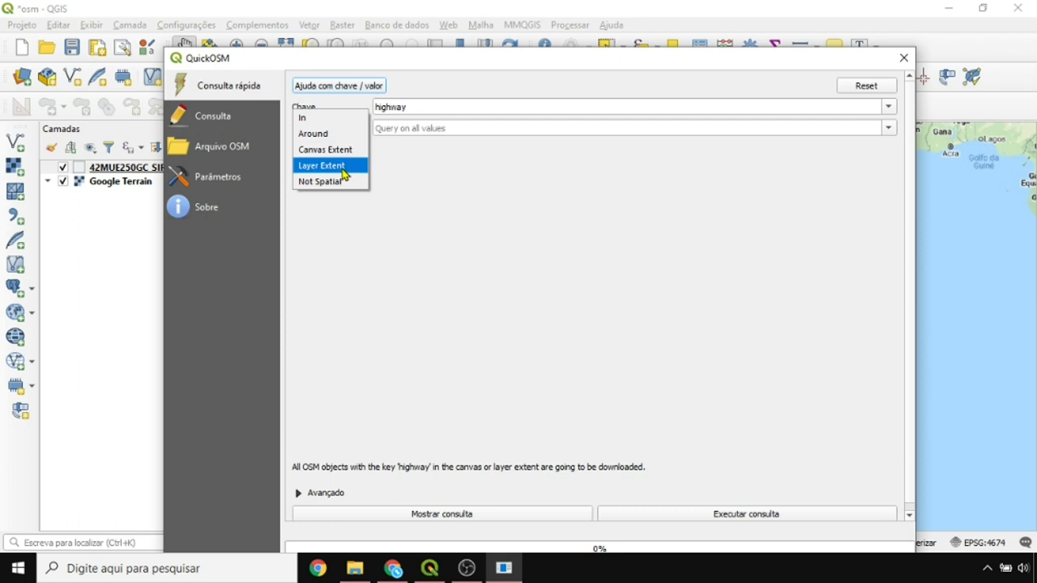
{"action": "left_click", "coordinate": [343, 167]}
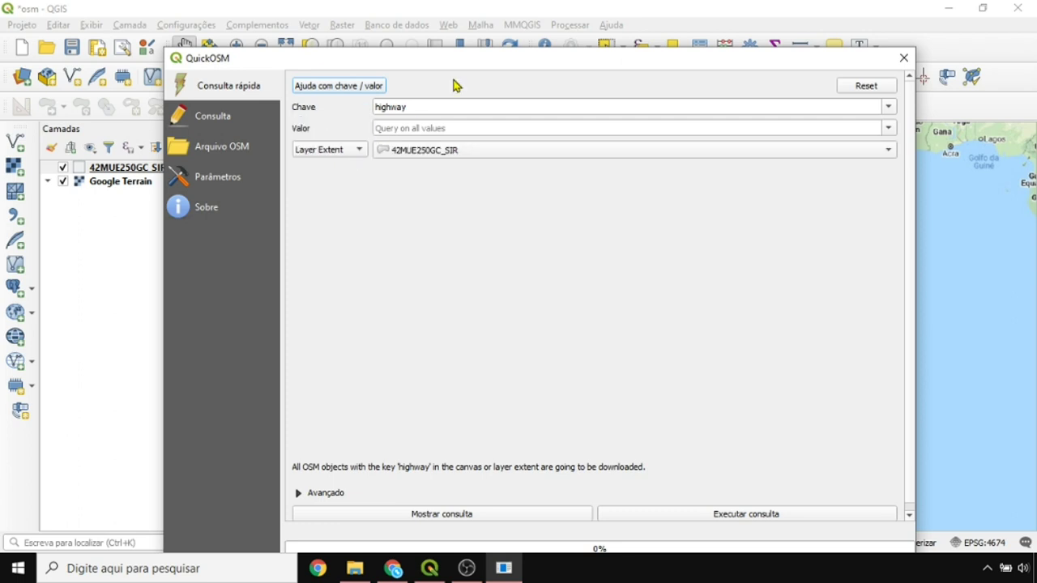
{"action": "left_click_drag", "start_coordinate": [479, 62], "coordinate": [537, 79]}
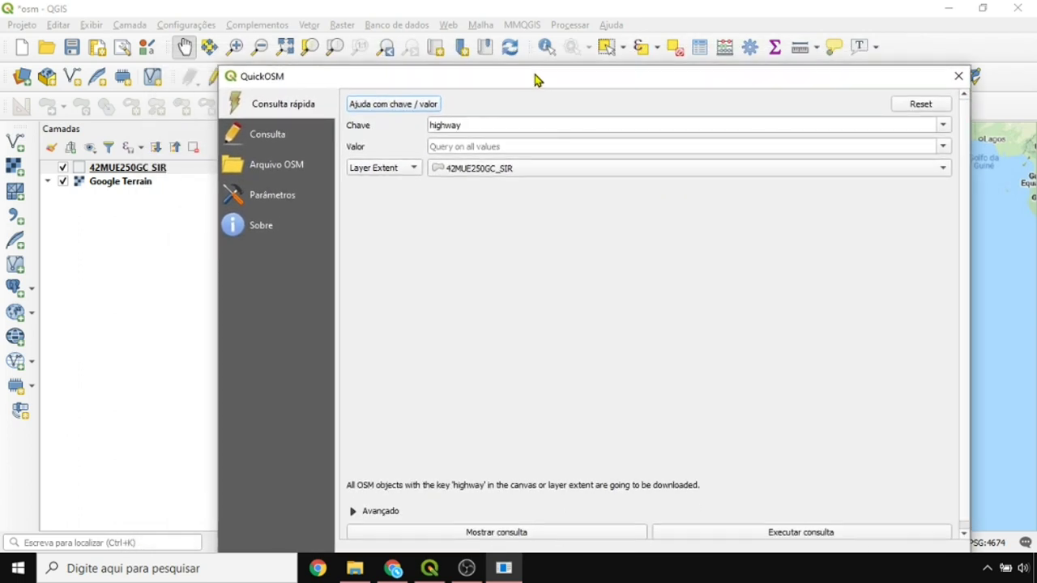
{"action": "left_click", "coordinate": [504, 169]}
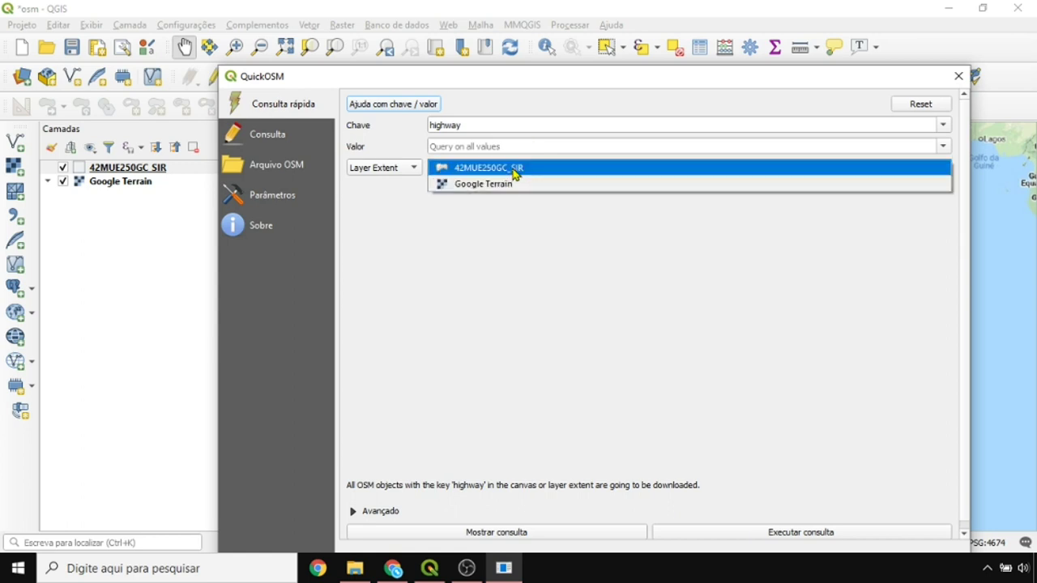
{"action": "left_click", "coordinate": [515, 169]}
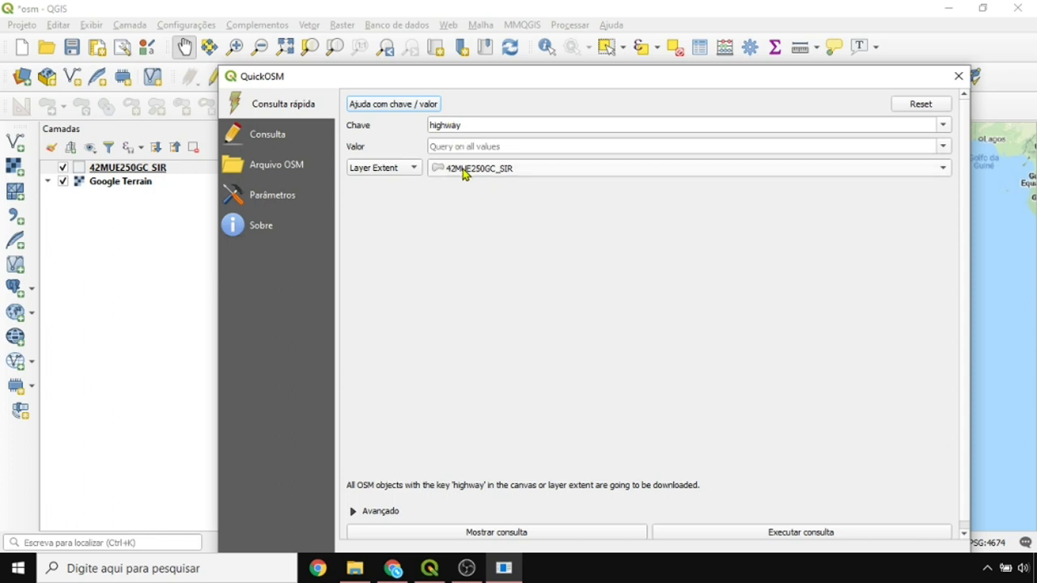
{"action": "left_click", "coordinate": [955, 78]}
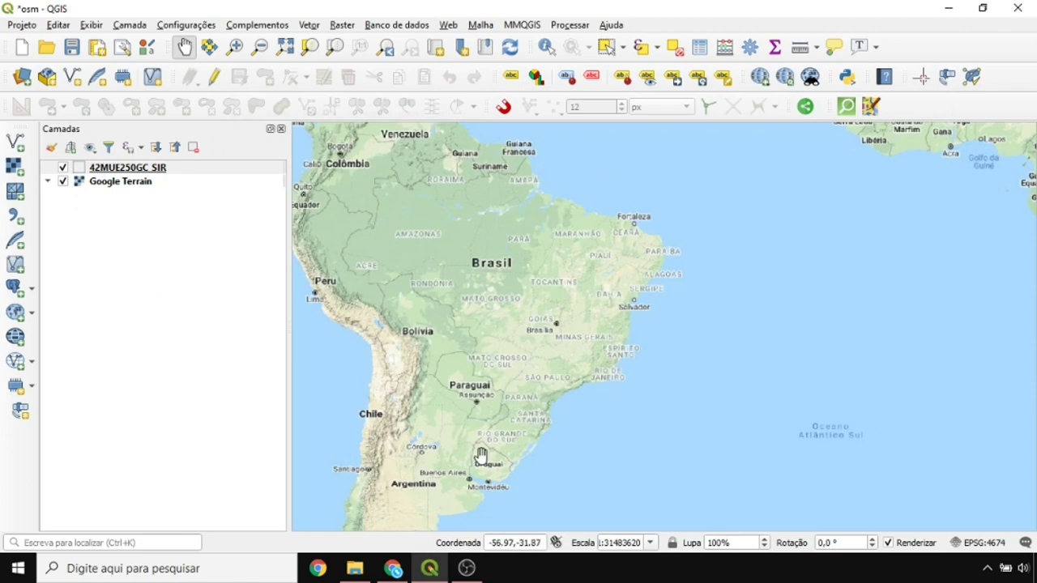
Step: Frame the map canvas on the urban area of Forquilhinha at a scale of about 1:25,500
{"action": "scroll", "coordinate": [558, 456], "scroll_direction": "up", "scroll_amount": 5}
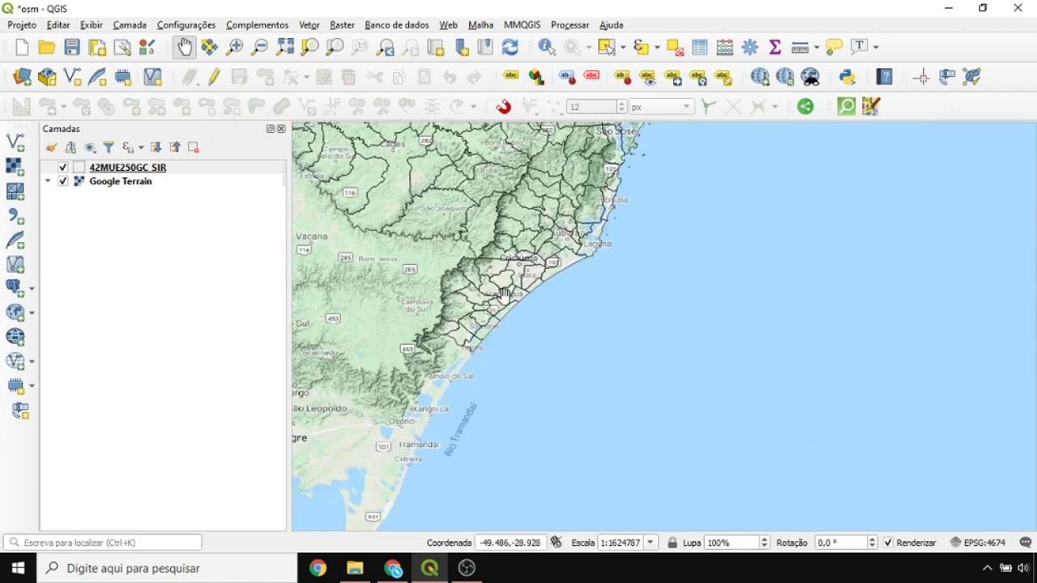
{"action": "scroll", "coordinate": [504, 293], "scroll_direction": "up", "scroll_amount": 3}
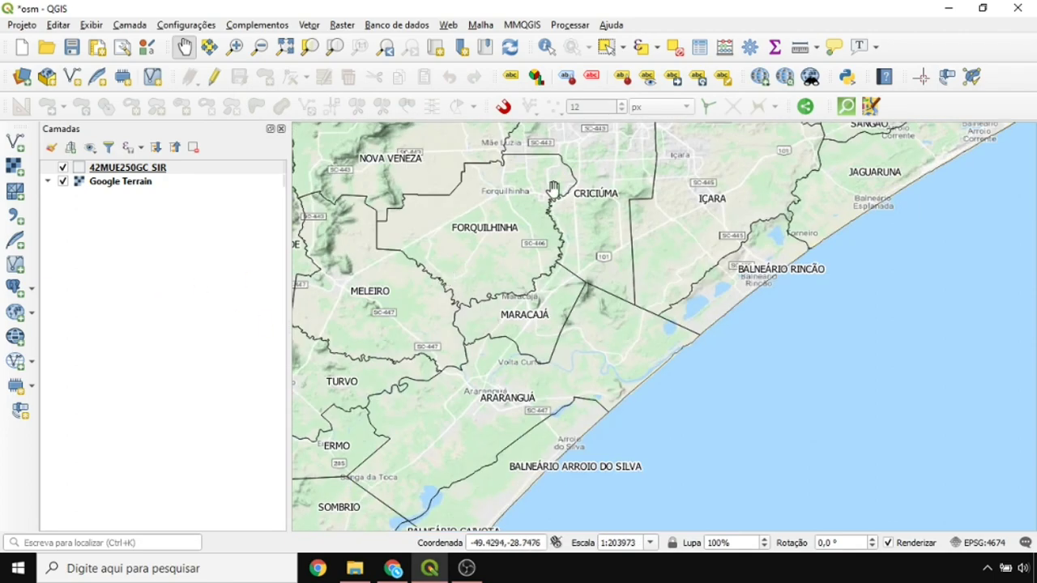
{"action": "left_click_drag", "start_coordinate": [490, 321], "coordinate": [595, 240]}
{"action": "scroll", "coordinate": [539, 254], "scroll_direction": "up", "scroll_amount": 2}
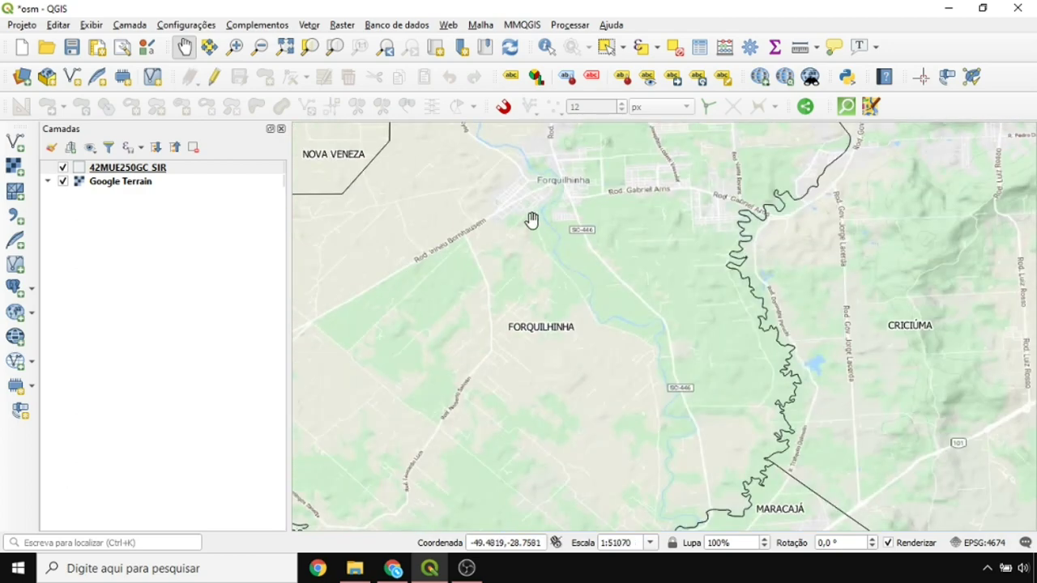
{"action": "left_click_drag", "start_coordinate": [529, 220], "coordinate": [580, 256]}
{"action": "scroll", "coordinate": [519, 272], "scroll_direction": "up", "scroll_amount": 1}
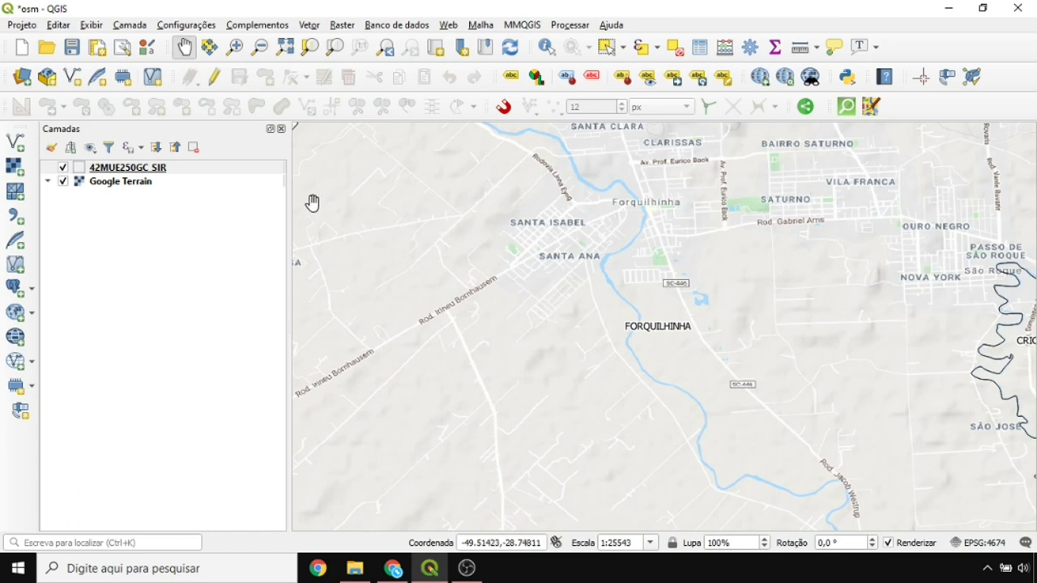
Step: Reopen the QuickOSM quick query and set its key (Chave) to highway
{"action": "left_click", "coordinate": [846, 106]}
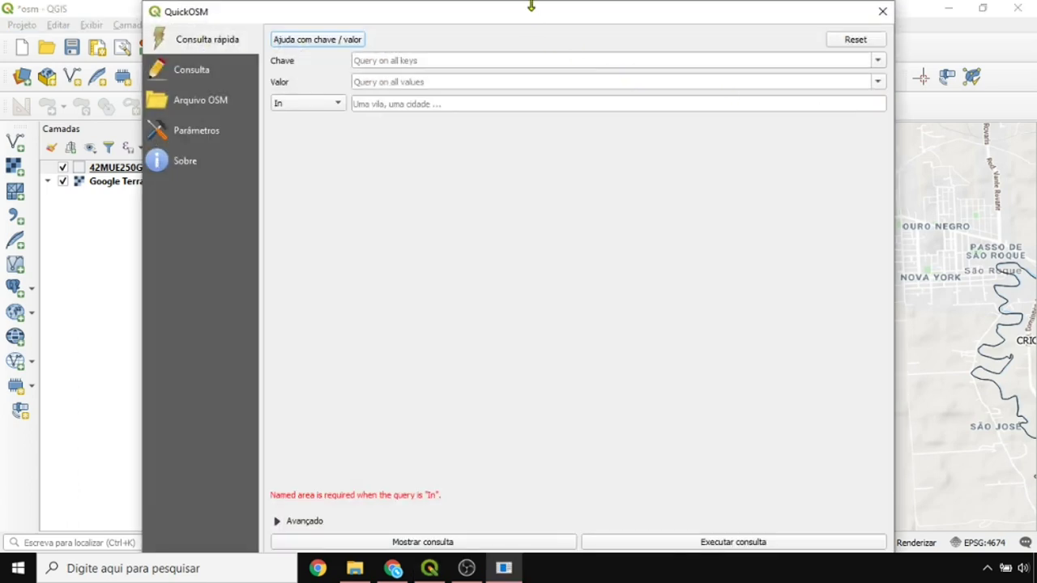
{"action": "mouse_move", "coordinate": [531, 4]}
{"action": "left_mouse_down"}
{"action": "mouse_move", "coordinate": [533, 30]}
{"action": "mouse_move", "coordinate": [537, 21]}
{"action": "left_mouse_up"}
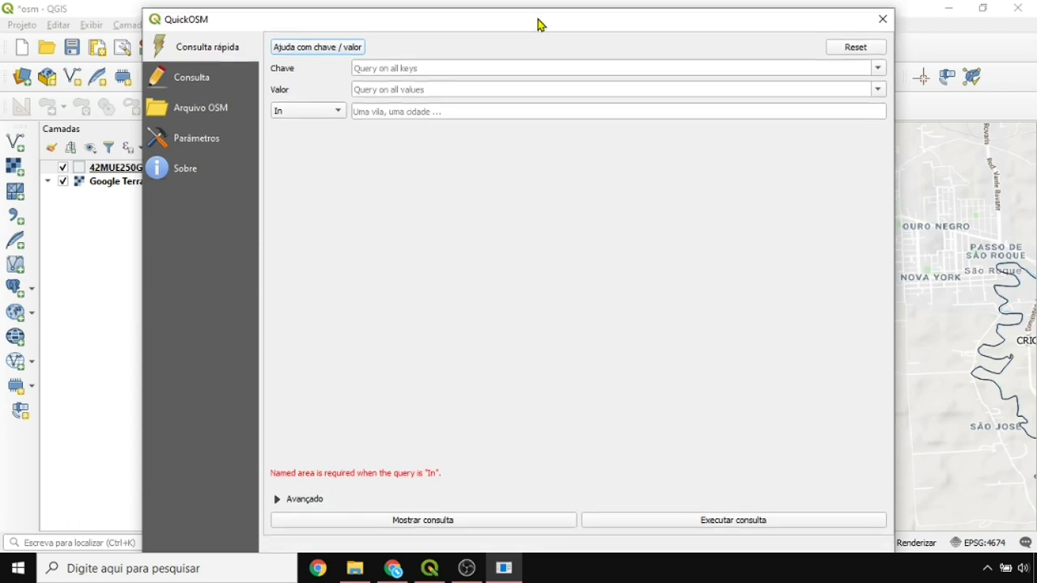
{"action": "left_click", "coordinate": [878, 68]}
{"action": "scroll", "coordinate": [429, 144], "scroll_direction": "down", "scroll_amount": 3}
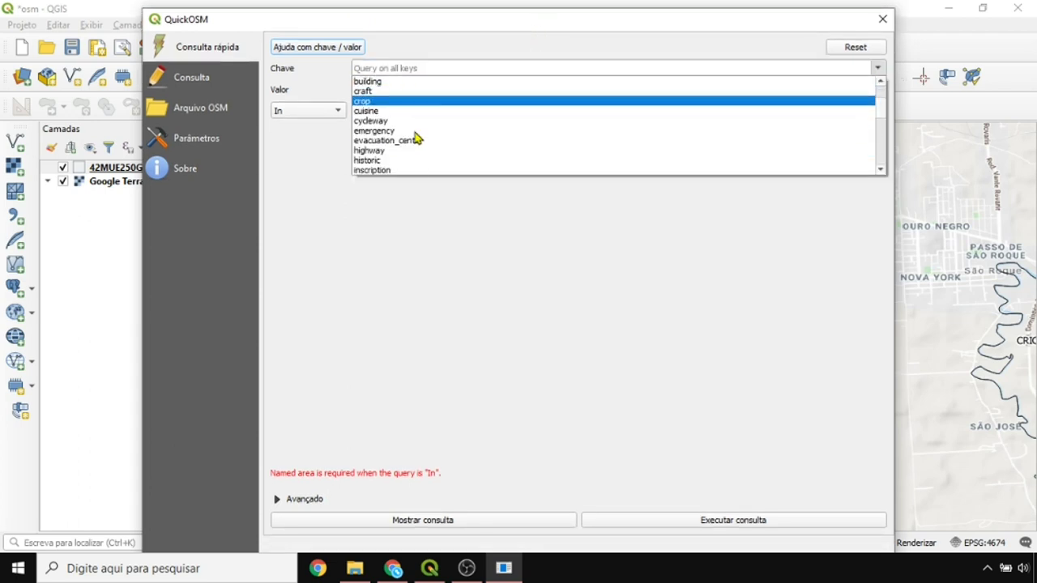
{"action": "scroll", "coordinate": [403, 128], "scroll_direction": "up", "scroll_amount": 1}
{"action": "scroll", "coordinate": [400, 127], "scroll_direction": "down", "scroll_amount": 2}
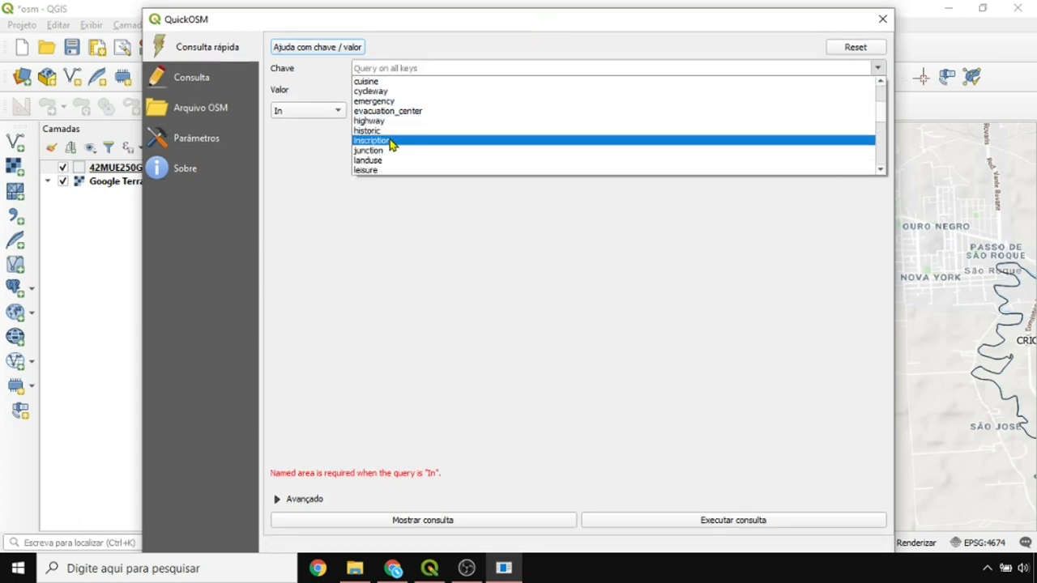
{"action": "left_click", "coordinate": [386, 122]}
Step: Set the query area to Canvas Extent and check the Forquilhinha map area behind the dialog
{"action": "left_click", "coordinate": [303, 112]}
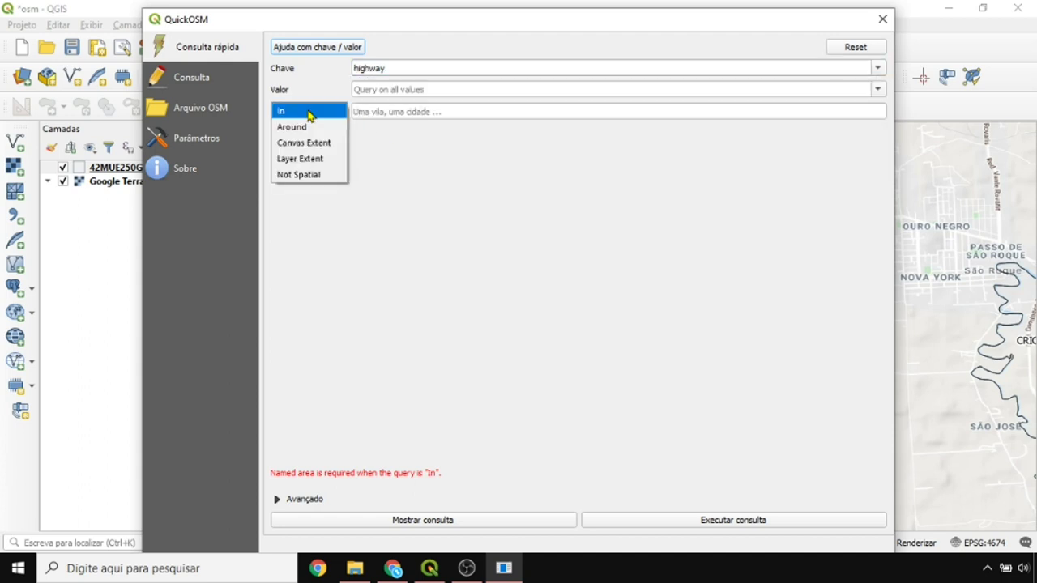
{"action": "left_click", "coordinate": [303, 143]}
{"action": "left_click_drag", "start_coordinate": [623, 27], "coordinate": [16, 184]}
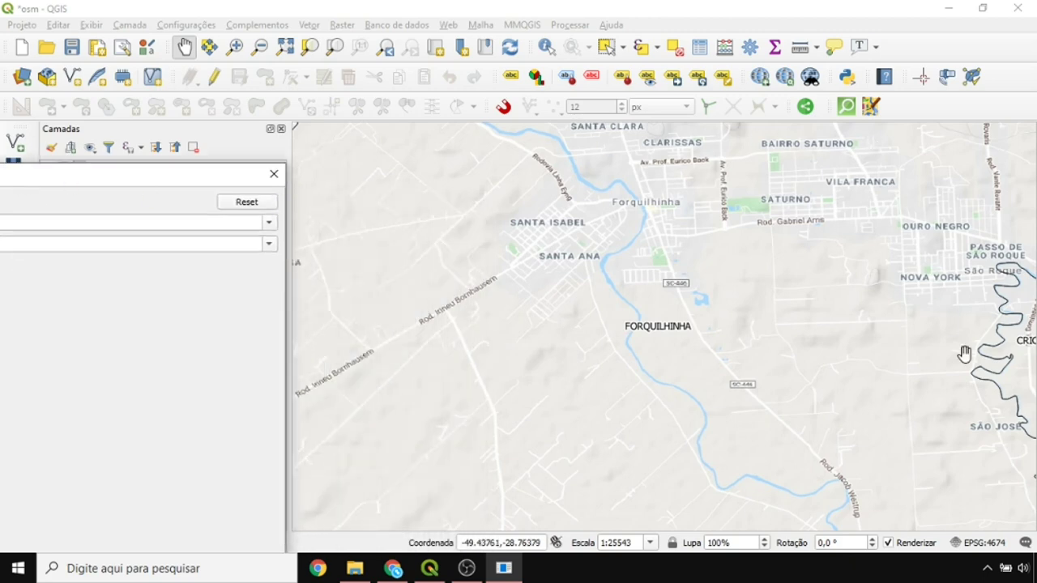
{"action": "left_click_drag", "start_coordinate": [67, 178], "coordinate": [675, 50]}
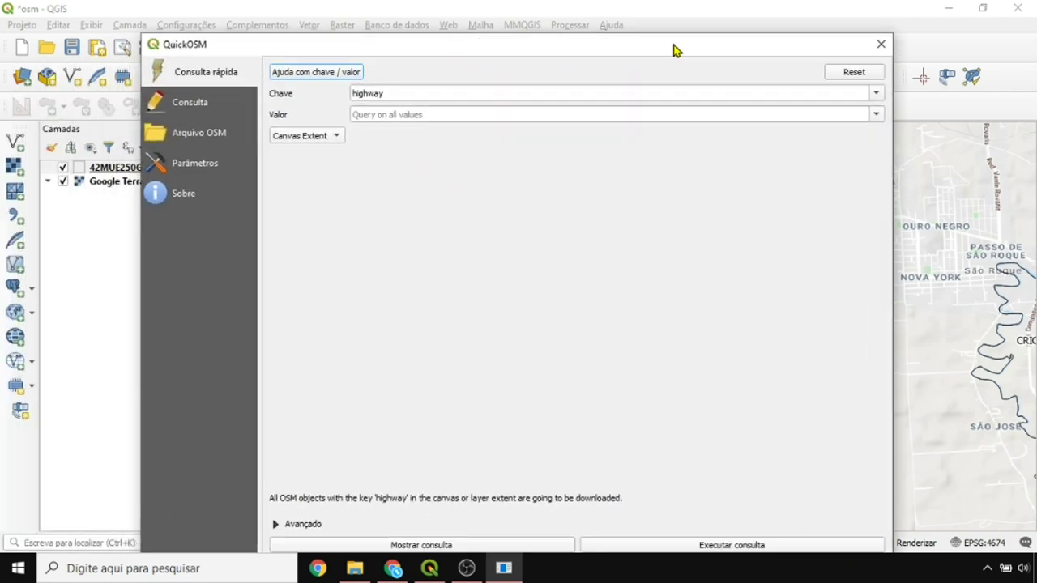
Step: Run the highway query for the canvas extent and close the QuickOSM dialog
{"action": "left_click", "coordinate": [389, 93]}
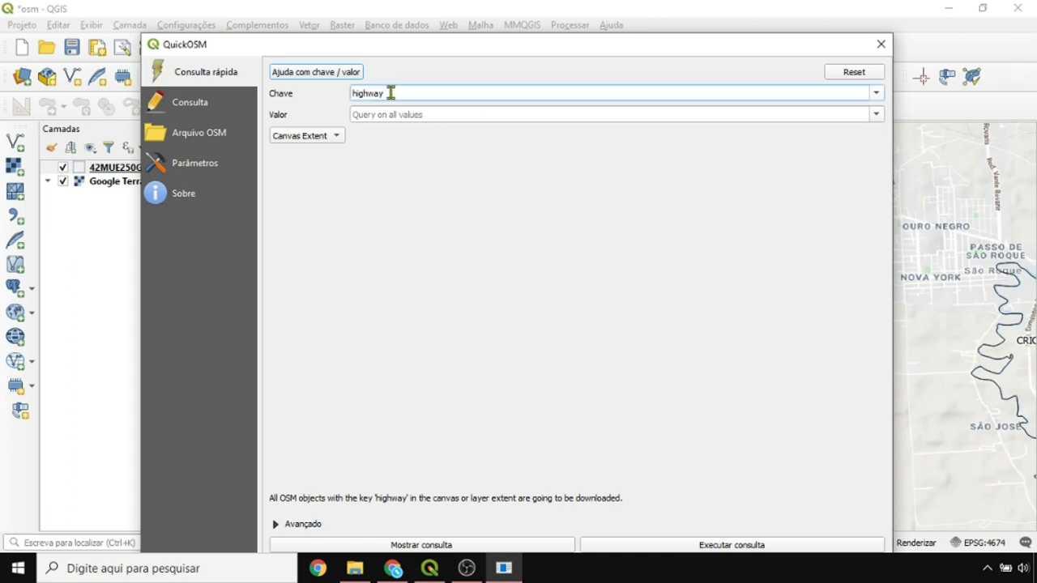
{"action": "left_click_drag", "start_coordinate": [396, 93], "coordinate": [333, 93]}
{"action": "left_click_drag", "start_coordinate": [447, 44], "coordinate": [413, 32]}
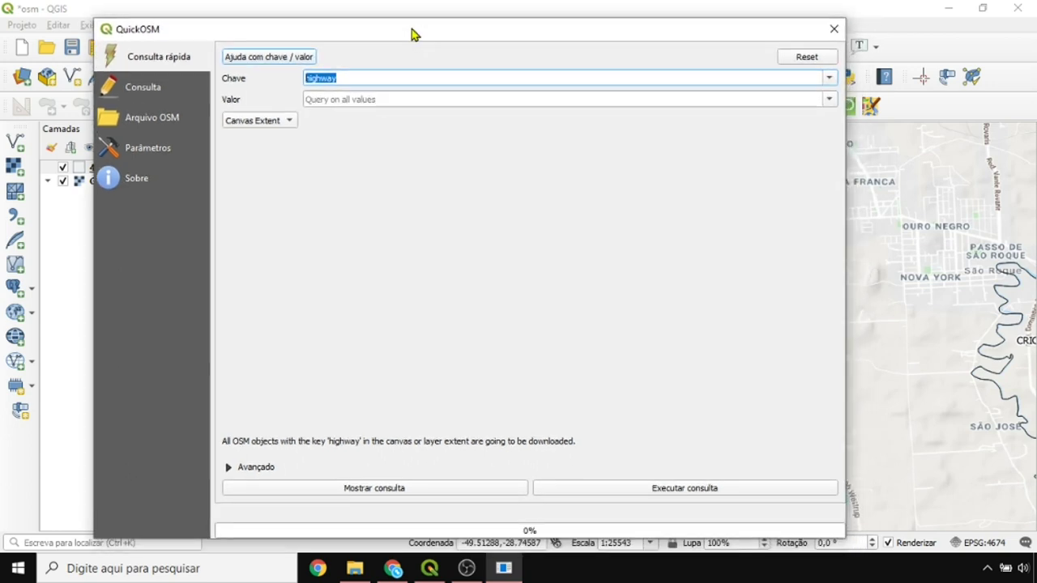
{"action": "left_click", "coordinate": [681, 492]}
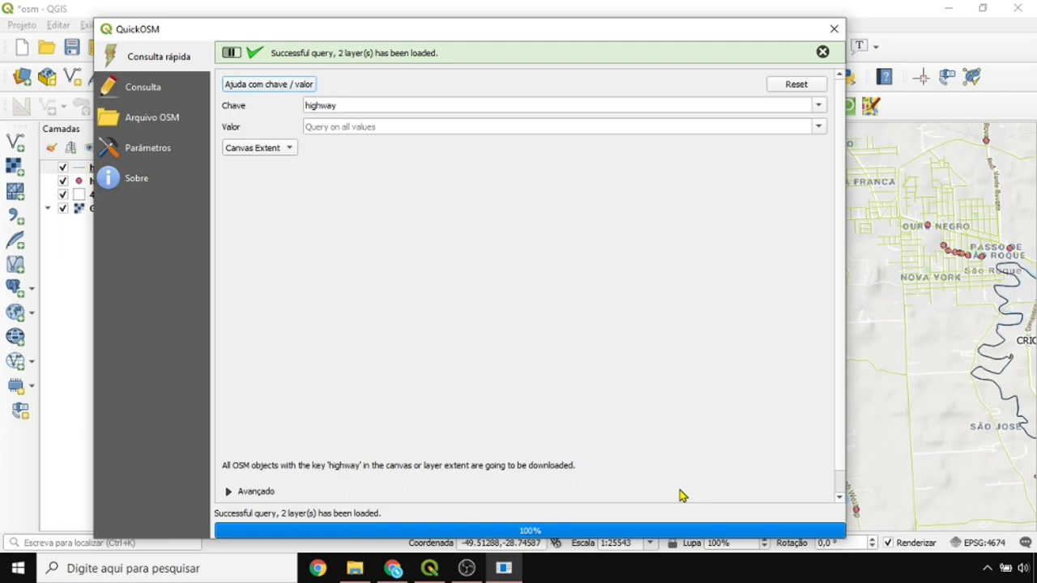
{"action": "mouse_move", "coordinate": [719, 33]}
{"action": "left_mouse_down"}
{"action": "mouse_move", "coordinate": [844, 467]}
{"action": "mouse_move", "coordinate": [736, 70]}
{"action": "mouse_move", "coordinate": [743, 41]}
{"action": "mouse_move", "coordinate": [713, 33]}
{"action": "mouse_move", "coordinate": [715, 44]}
{"action": "left_mouse_up"}
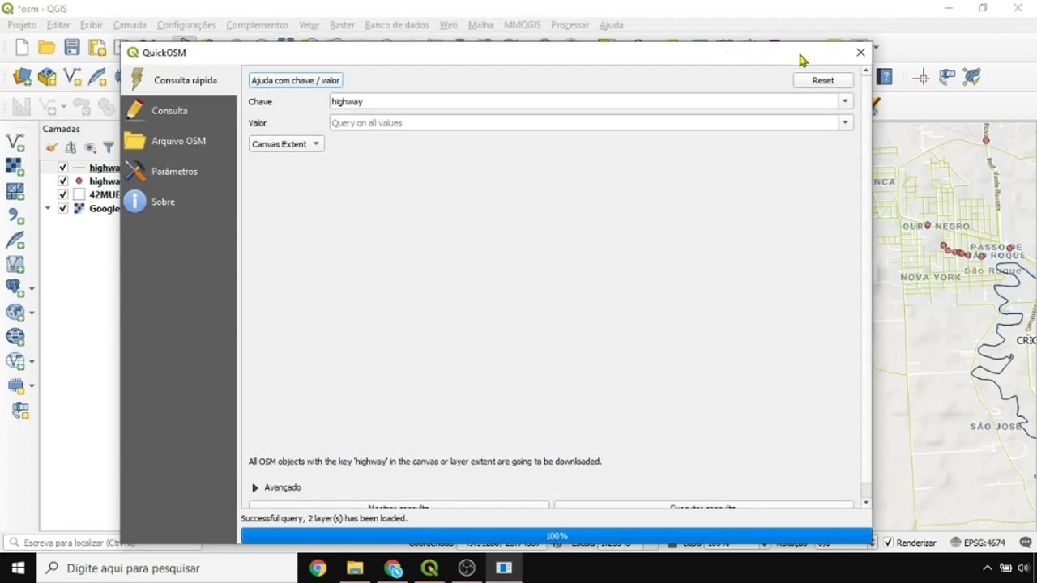
{"action": "left_click", "coordinate": [857, 54]}
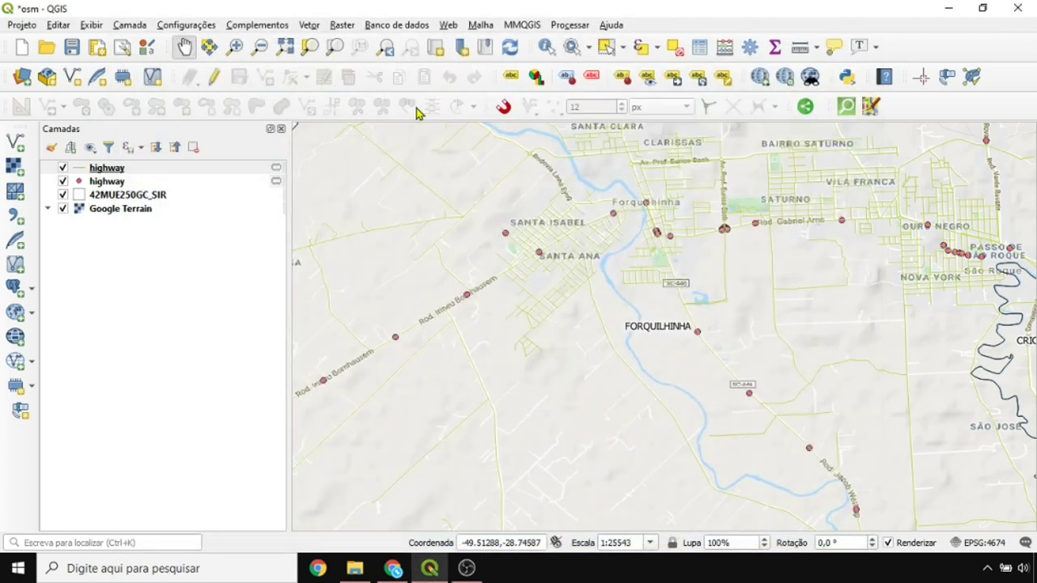
Step: Compare the downloaded highway line and point layers and examine their coverage on the map
{"action": "left_click", "coordinate": [120, 181]}
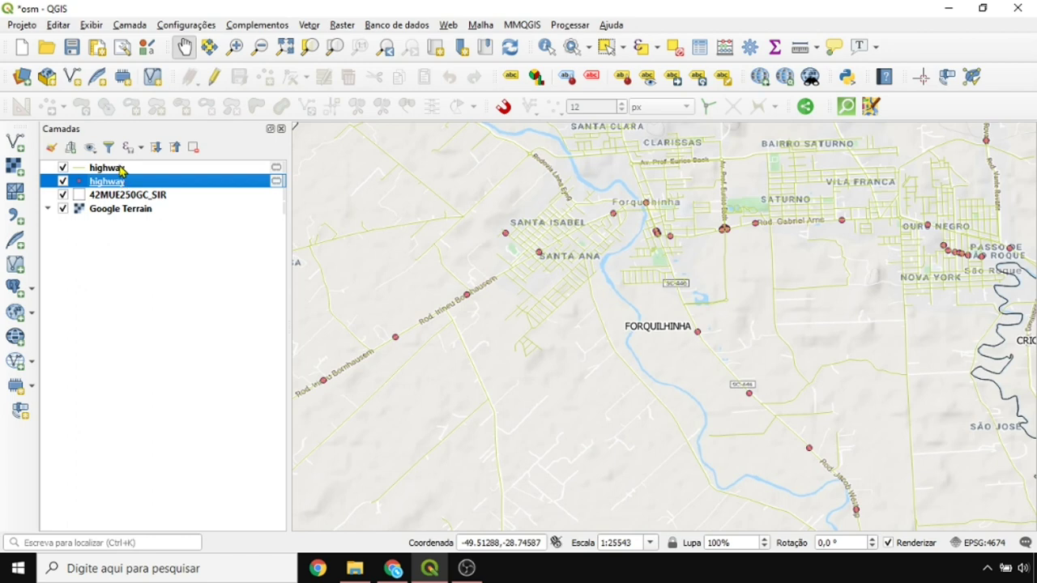
{"action": "left_click", "coordinate": [120, 168]}
{"action": "left_click", "coordinate": [120, 182]}
{"action": "left_click", "coordinate": [120, 167]}
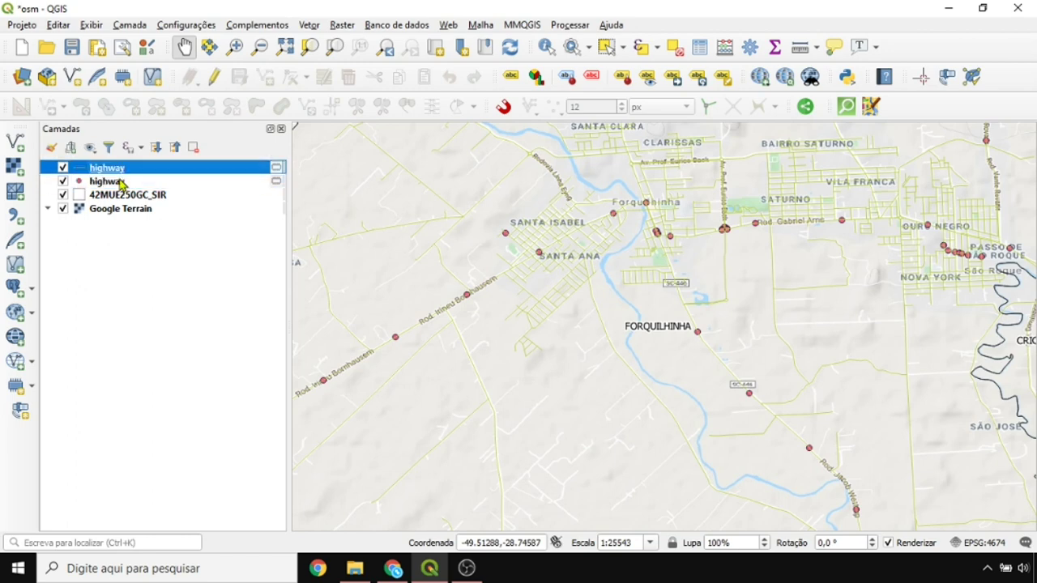
{"action": "left_click", "coordinate": [120, 181]}
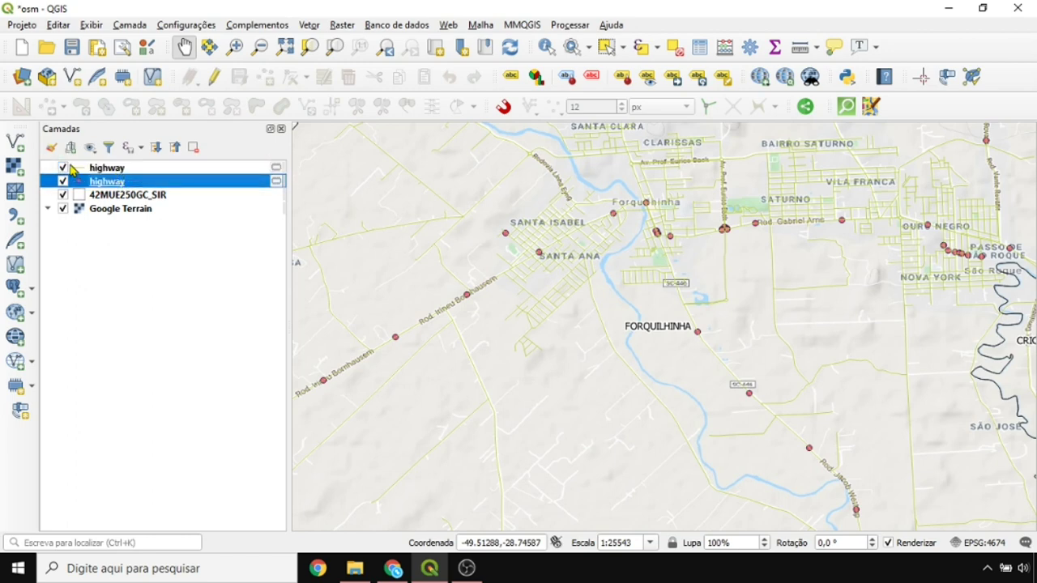
{"action": "left_click", "coordinate": [98, 168]}
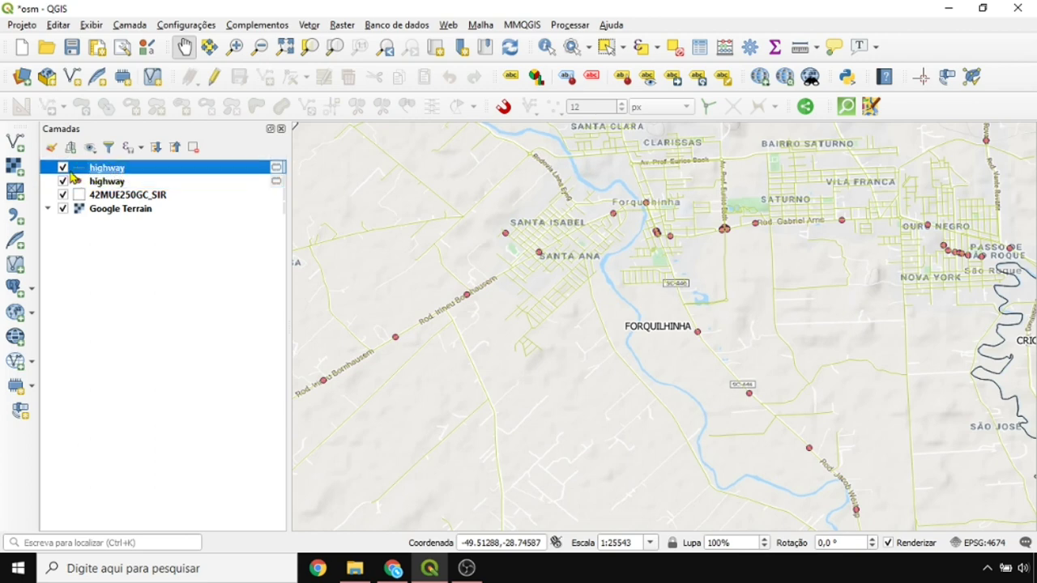
{"action": "left_click", "coordinate": [106, 183]}
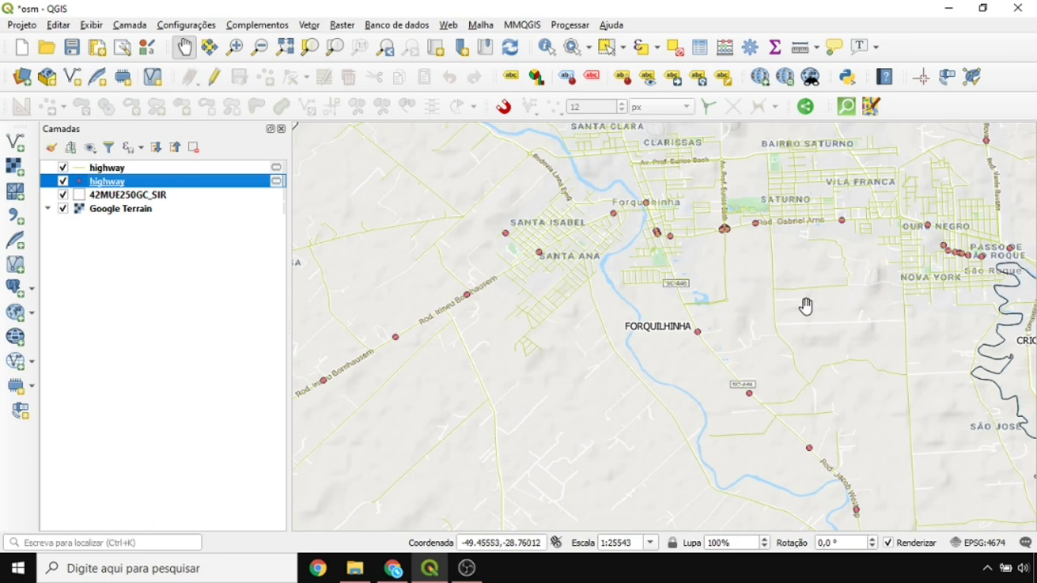
{"action": "left_click_drag", "start_coordinate": [789, 266], "coordinate": [562, 225]}
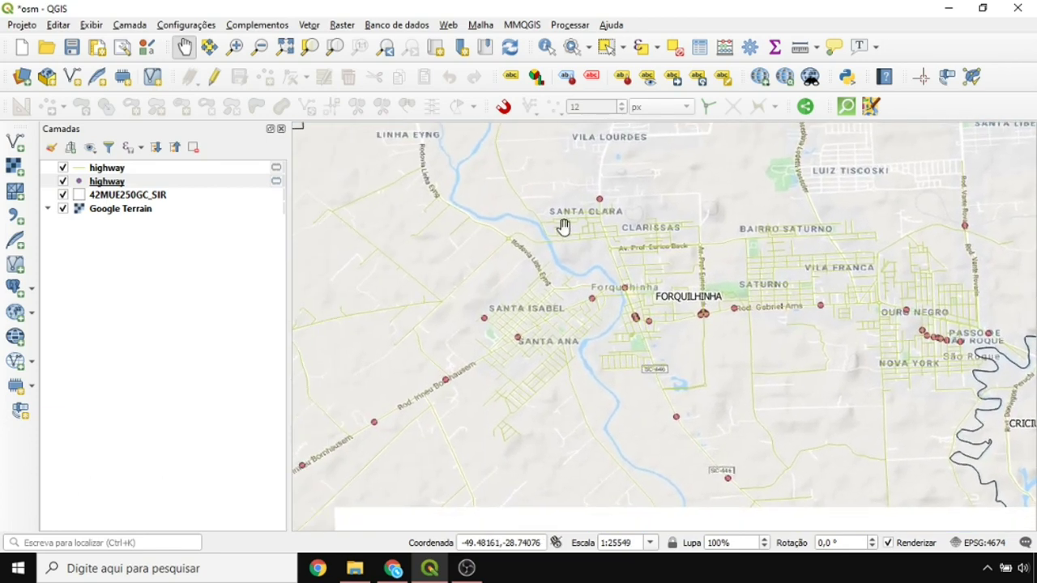
Step: Open the attribute table of the highway point layer and arrange it to show the highway, distance and ref columns
{"action": "right_click", "coordinate": [109, 184]}
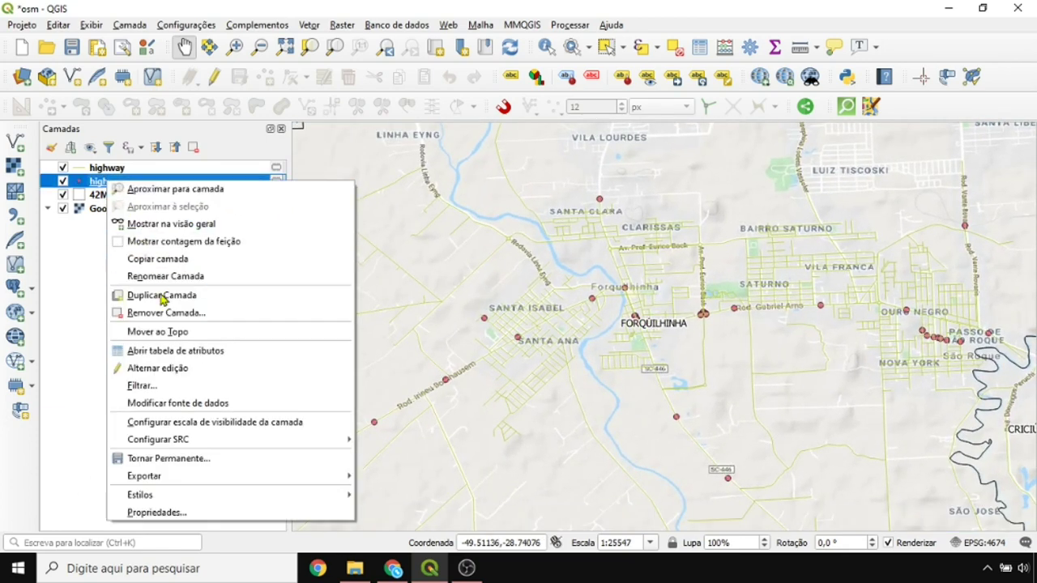
{"action": "left_click", "coordinate": [172, 351]}
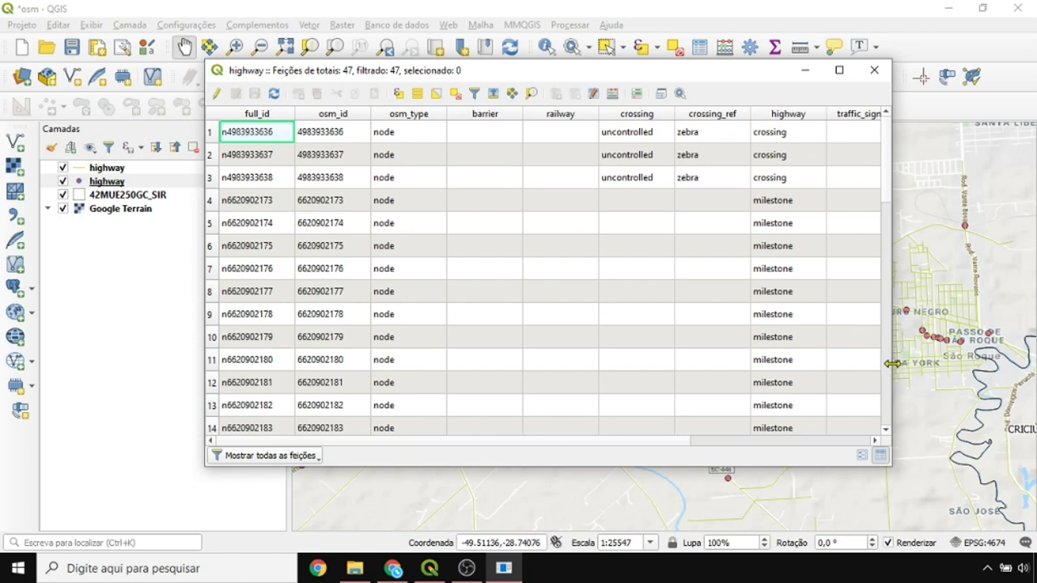
{"action": "left_click_drag", "start_coordinate": [892, 364], "coordinate": [983, 364]}
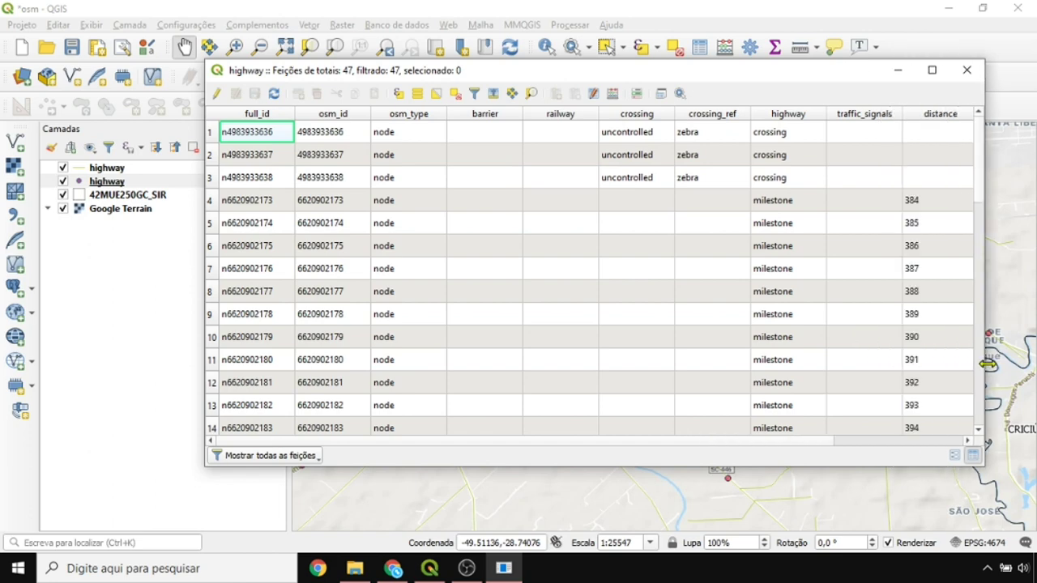
{"action": "left_click", "coordinate": [778, 204]}
{"action": "left_click_drag", "start_coordinate": [818, 78], "coordinate": [687, 104]}
{"action": "left_click_drag", "start_coordinate": [243, 468], "coordinate": [387, 468]}
Step: Examine the highway, distance and ref values of the milestone records in the point layer's attribute table
{"action": "left_click", "coordinate": [634, 228]}
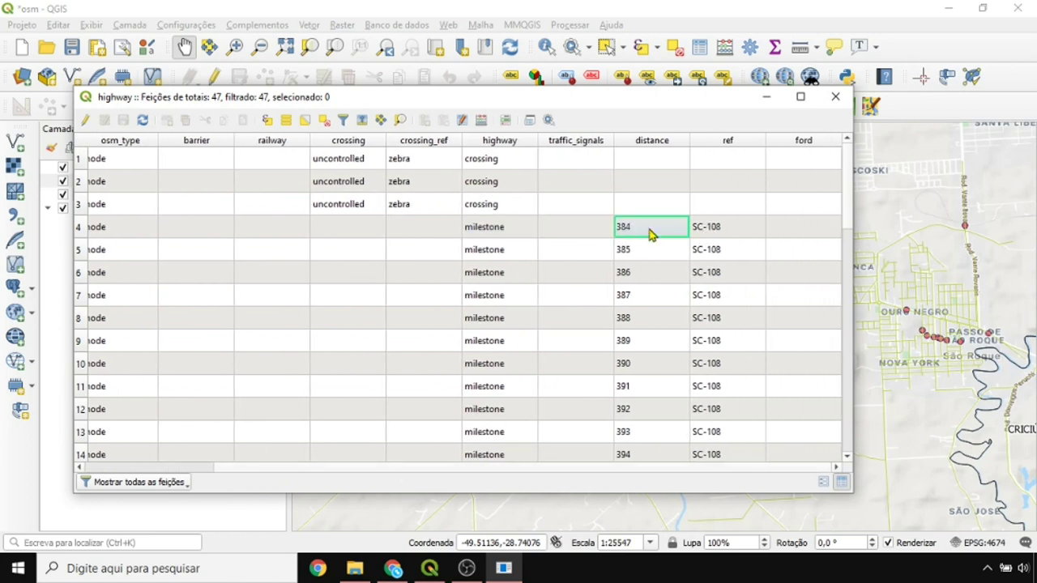
{"action": "left_click", "coordinate": [716, 234]}
{"action": "left_click", "coordinate": [513, 231]}
{"action": "left_click", "coordinate": [506, 259]}
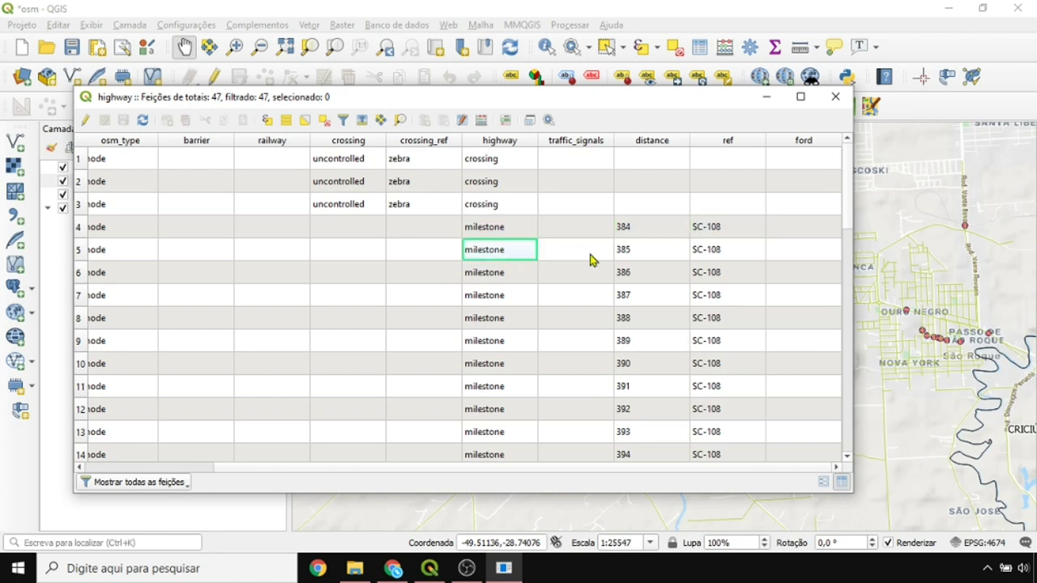
{"action": "left_click", "coordinate": [642, 228]}
{"action": "left_click", "coordinate": [637, 258]}
{"action": "left_click", "coordinate": [639, 280]}
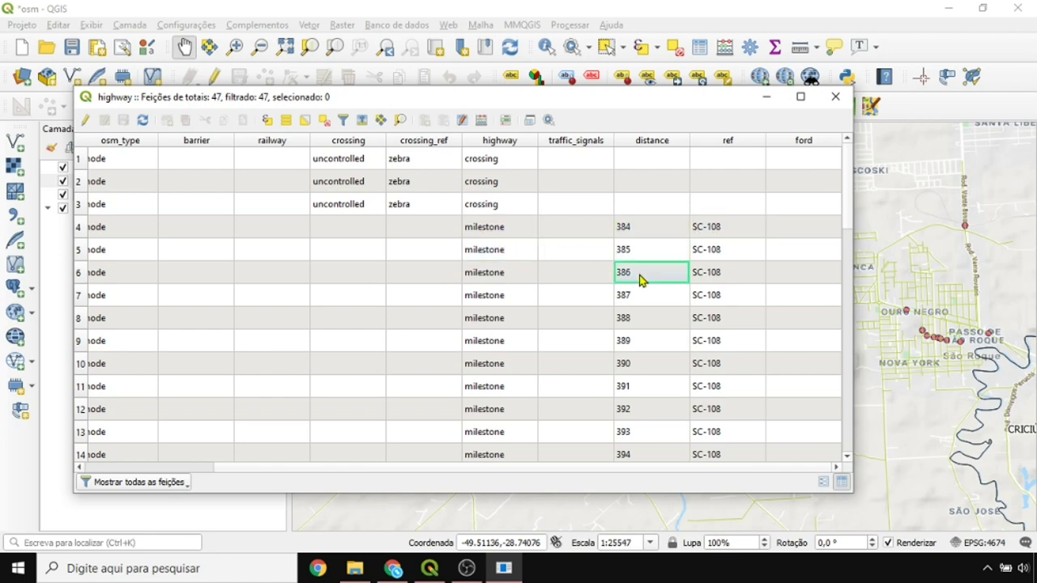
Step: Select the first three crossing records to examine their crossing type, and clear the selection
{"action": "left_click", "coordinate": [492, 162]}
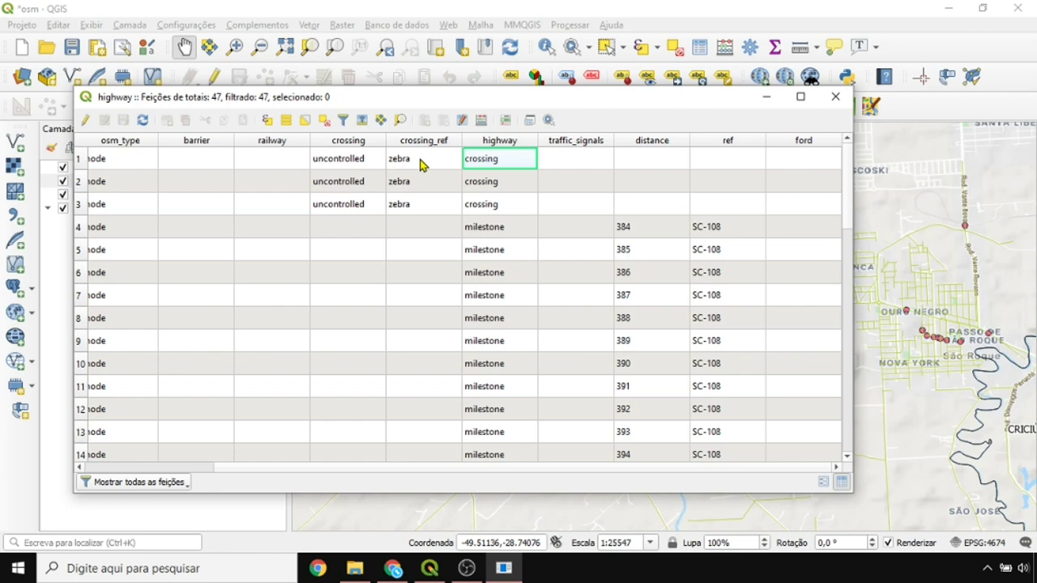
{"action": "left_click", "coordinate": [79, 158]}
{"action": "left_click", "coordinate": [86, 184], "text": "ctrl"}
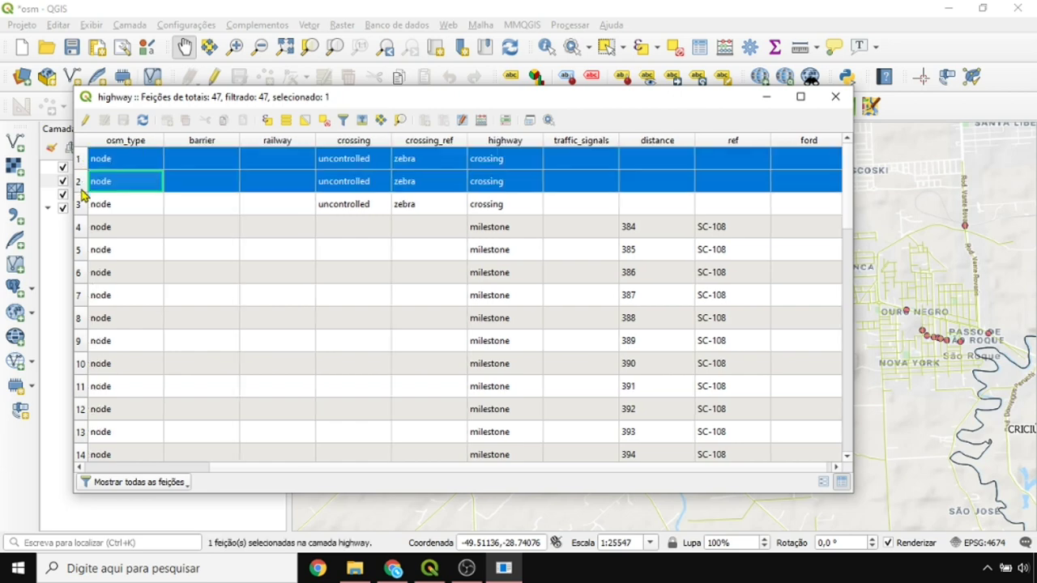
{"action": "left_click", "coordinate": [86, 203], "text": "ctrl"}
{"action": "left_click", "coordinate": [483, 156]}
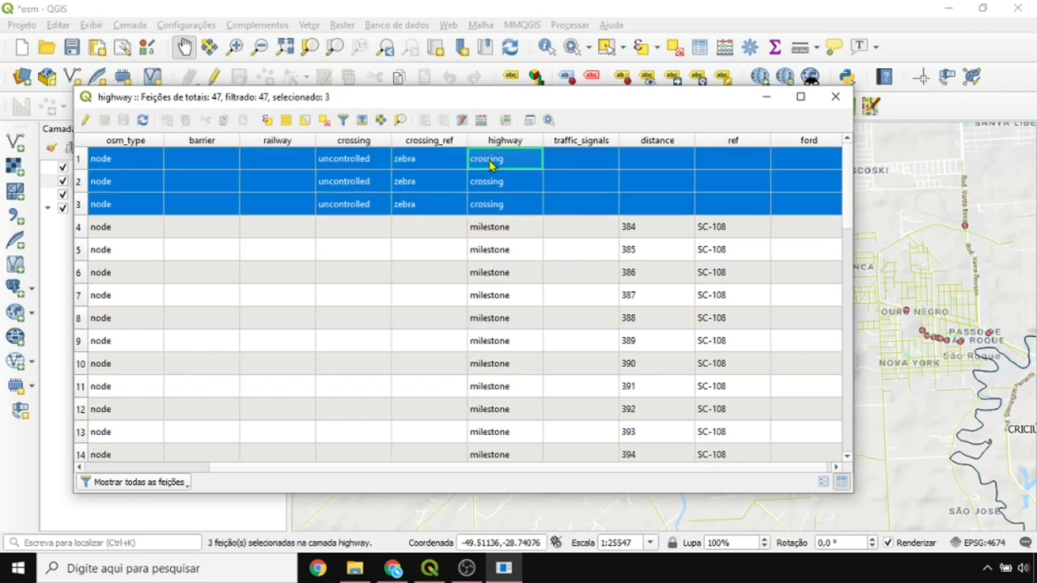
{"action": "left_click", "coordinate": [506, 204]}
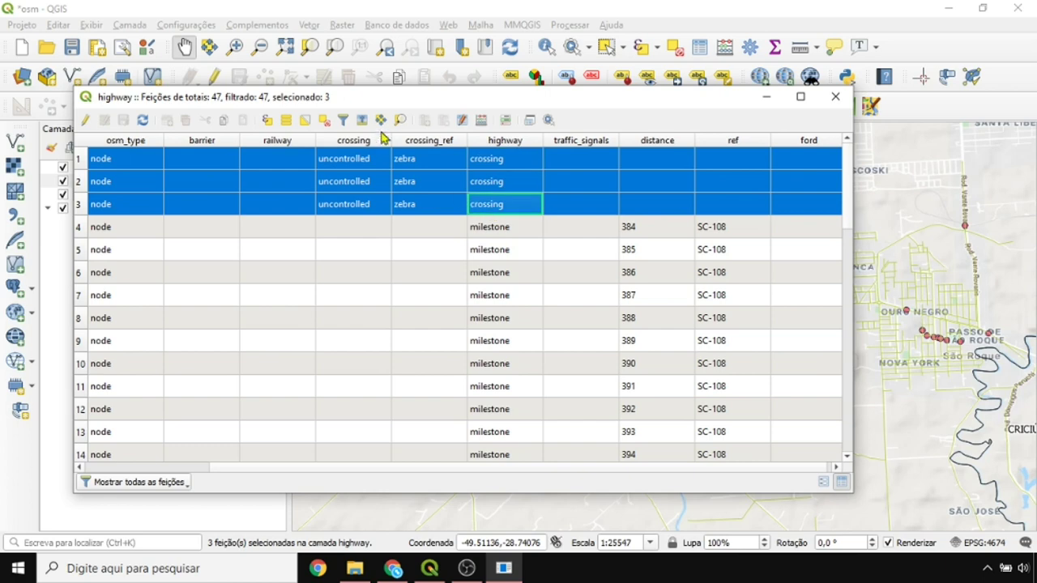
{"action": "left_click", "coordinate": [324, 122]}
Step: Check the last records of the point layer, including the traffic_signals entry, and close the attribute table
{"action": "left_click_drag", "start_coordinate": [847, 190], "coordinate": [845, 417]}
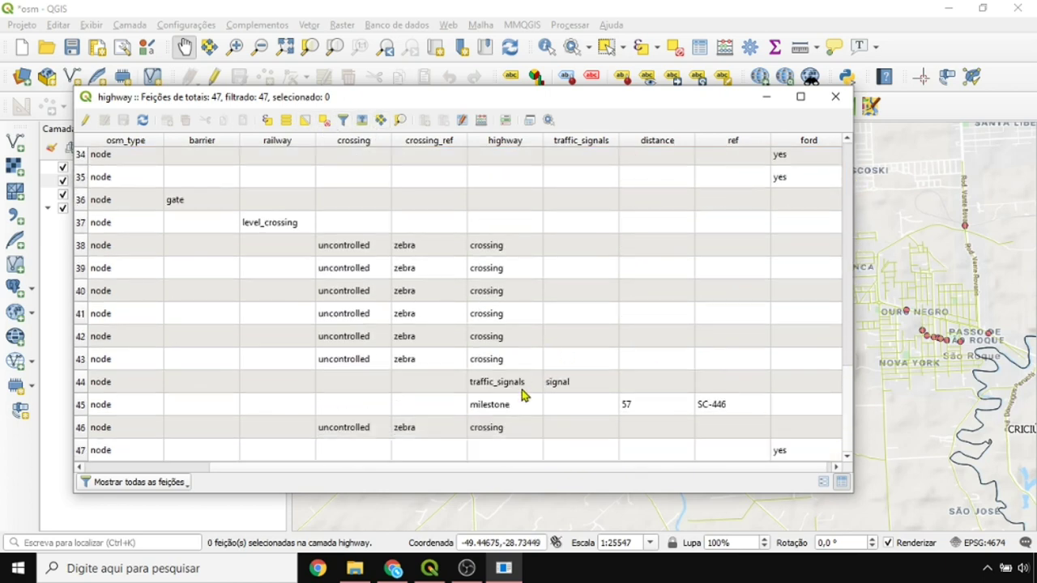
{"action": "left_click", "coordinate": [464, 389]}
{"action": "left_click", "coordinate": [483, 388]}
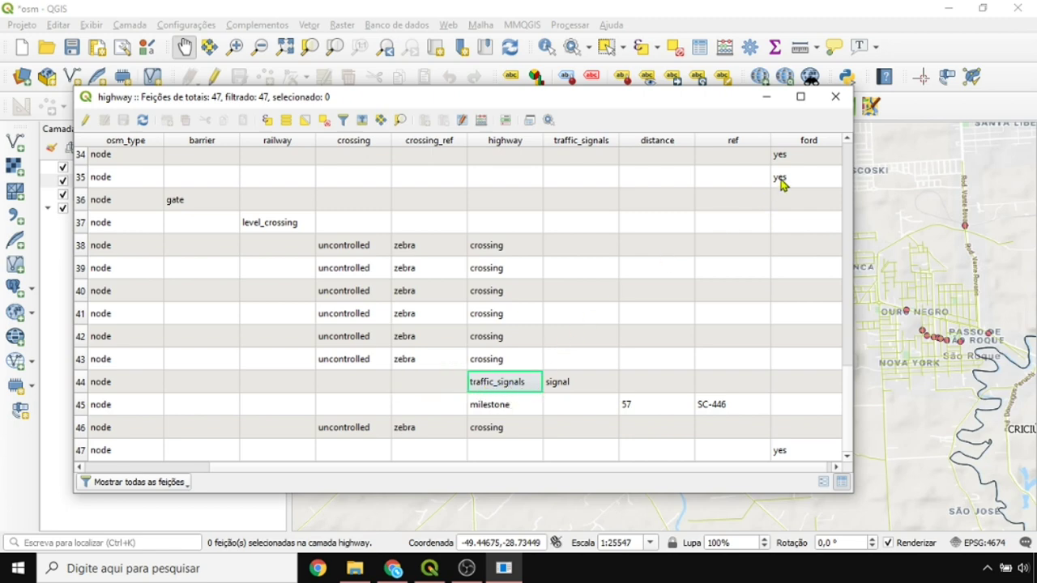
{"action": "left_click", "coordinate": [835, 98]}
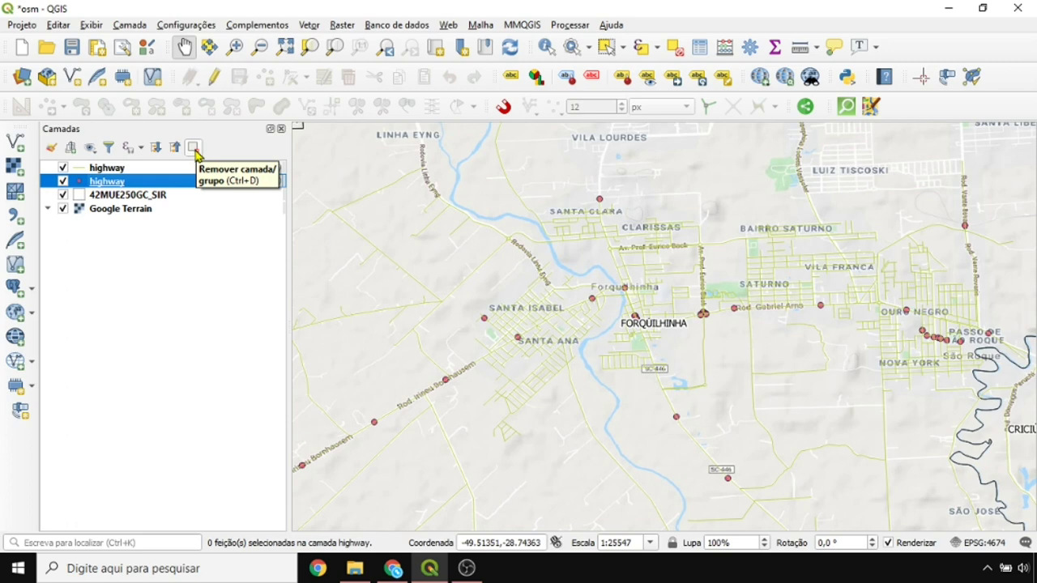
Step: Remove the highway point layer from the project
{"action": "right_click", "coordinate": [167, 183]}
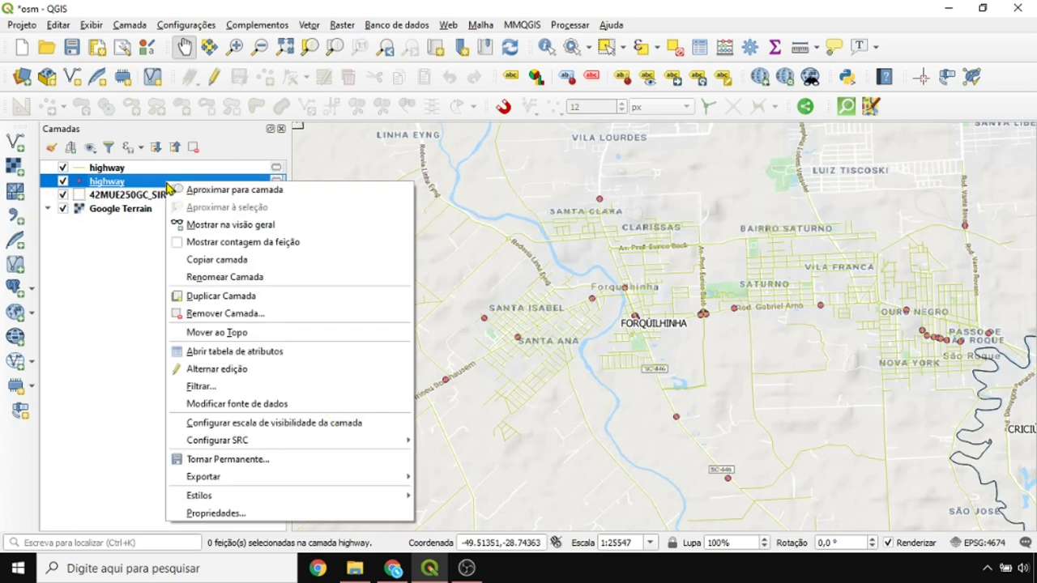
{"action": "left_click", "coordinate": [217, 316]}
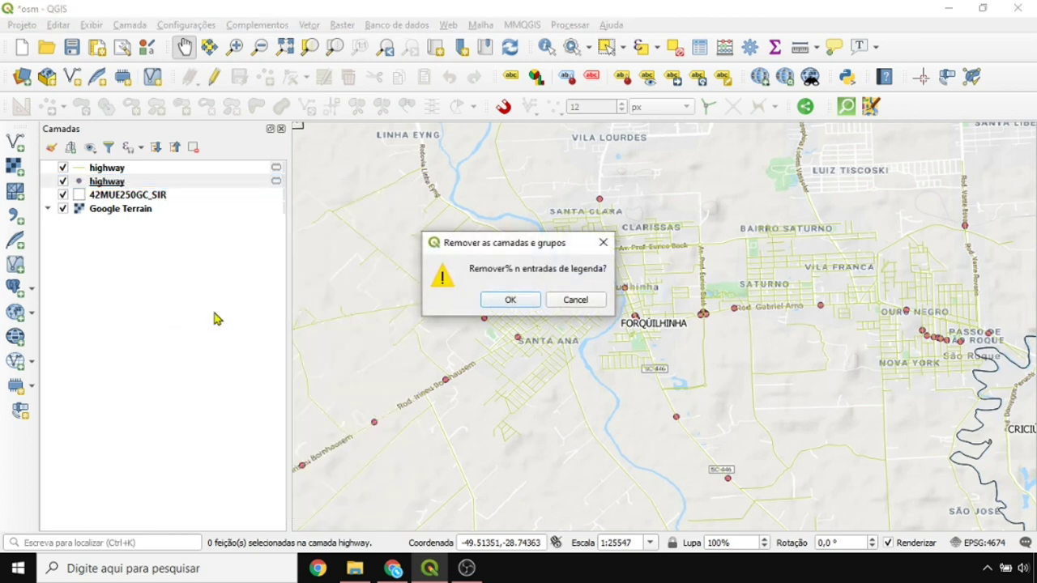
{"action": "left_click", "coordinate": [525, 305]}
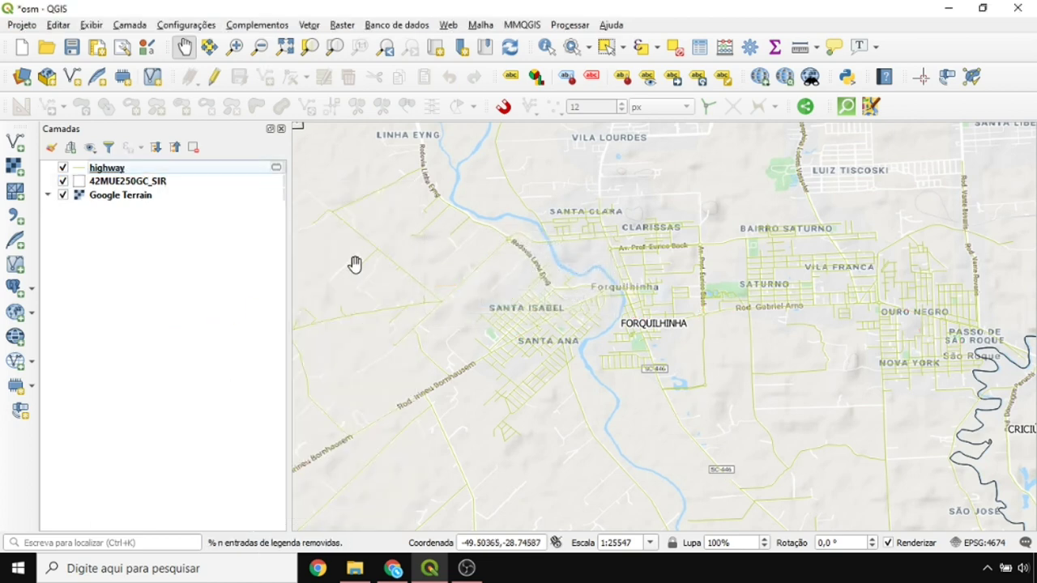
Step: Change the simple line colour of the remaining highway layer to red and close the layer styling
{"action": "left_click", "coordinate": [127, 170]}
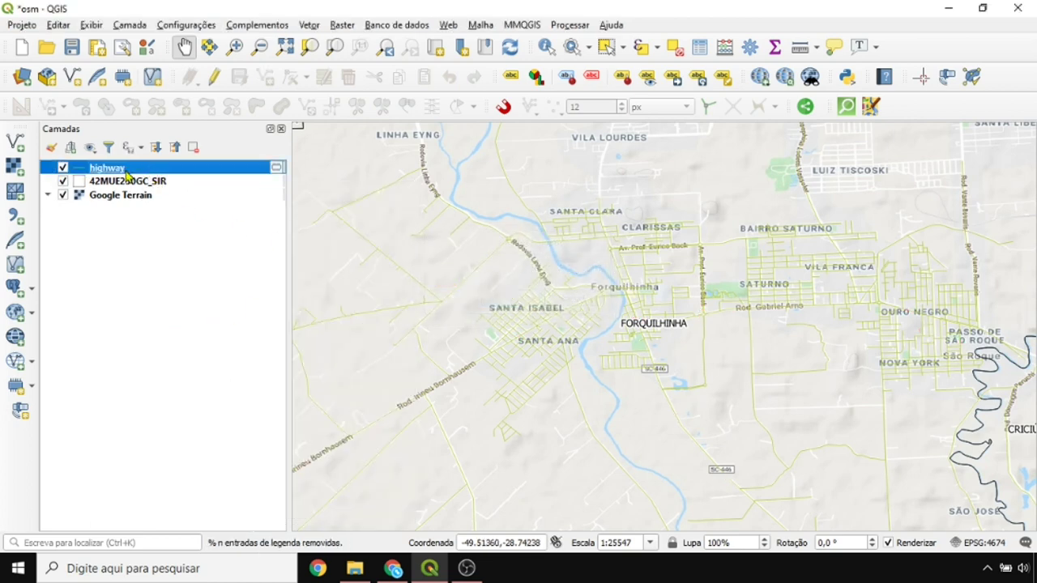
{"action": "left_click", "coordinate": [50, 148]}
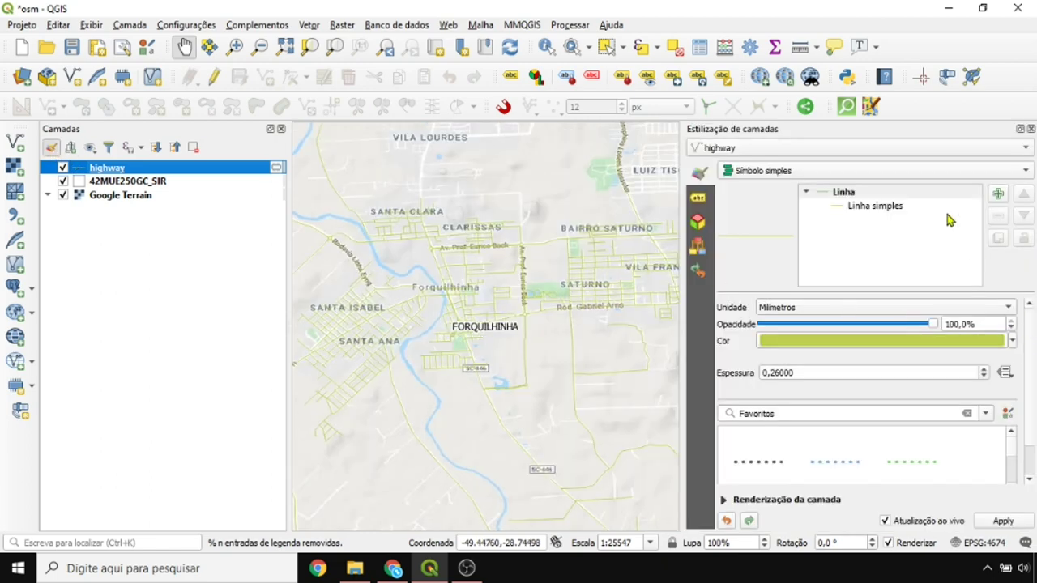
{"action": "left_click", "coordinate": [854, 210]}
{"action": "left_click", "coordinate": [976, 335]}
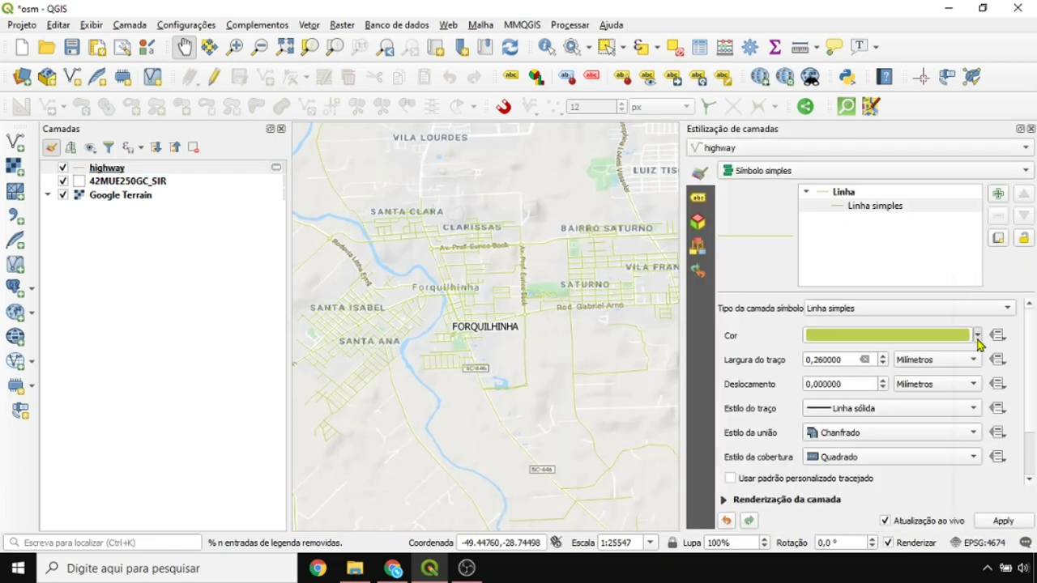
{"action": "left_click", "coordinate": [941, 340]}
{"action": "left_click", "coordinate": [933, 345]}
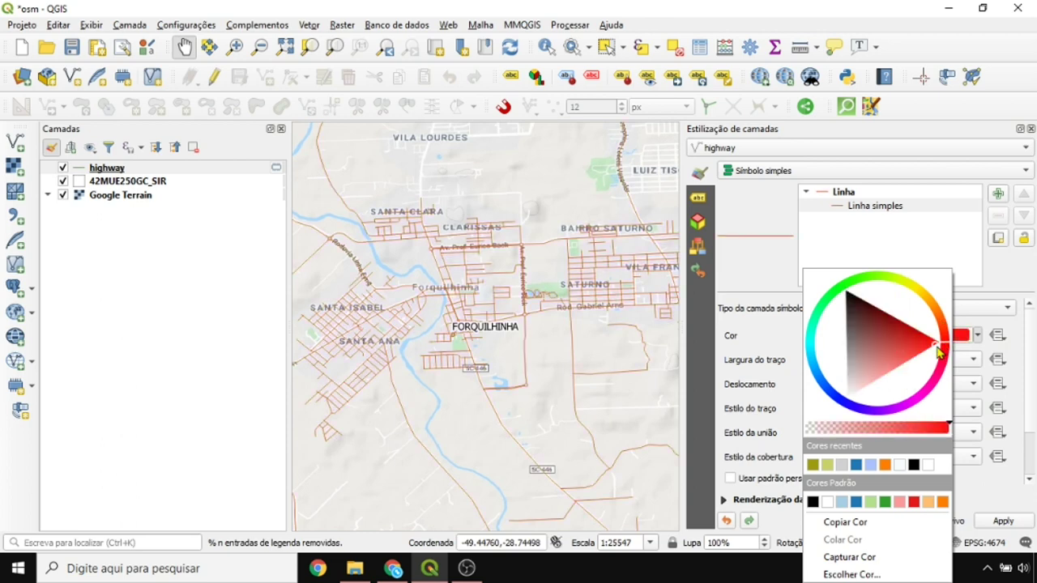
{"action": "left_click", "coordinate": [1032, 128]}
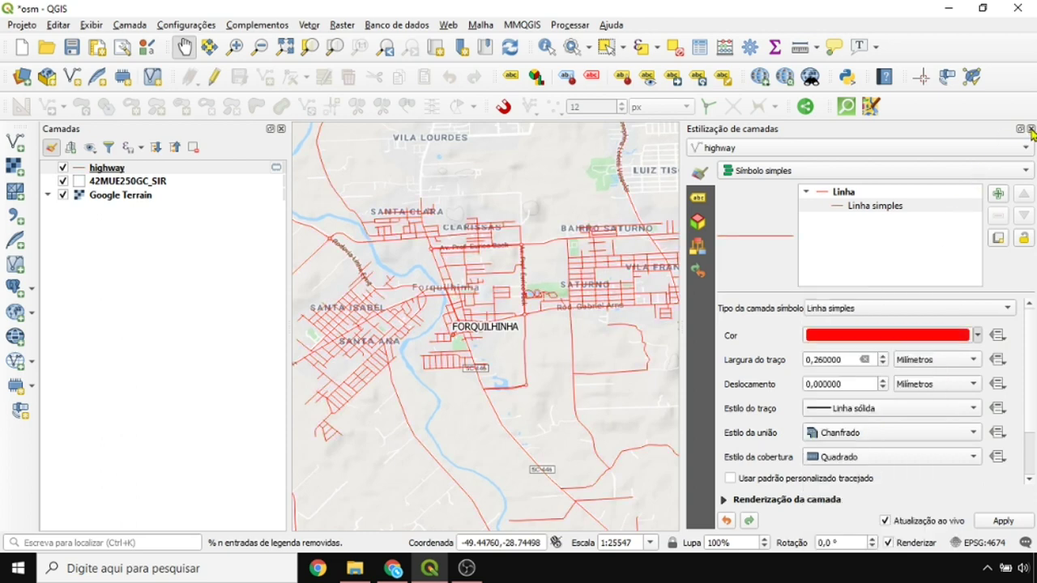
{"action": "left_click", "coordinate": [1031, 128]}
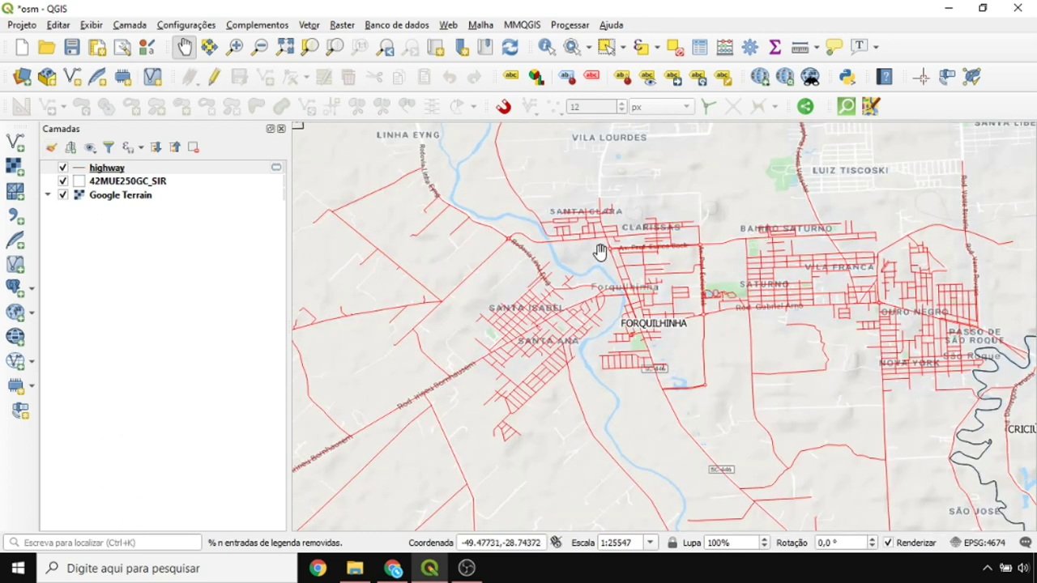
Step: Open the attribute table of the highway line layer and sort its records by highway in descending order
{"action": "mouse_move", "coordinate": [680, 291]}
{"action": "left_mouse_down"}
{"action": "mouse_move", "coordinate": [664, 238]}
{"action": "mouse_move", "coordinate": [665, 287]}
{"action": "left_mouse_up"}
{"action": "scroll", "coordinate": [660, 287], "scroll_direction": "down", "scroll_amount": 1}
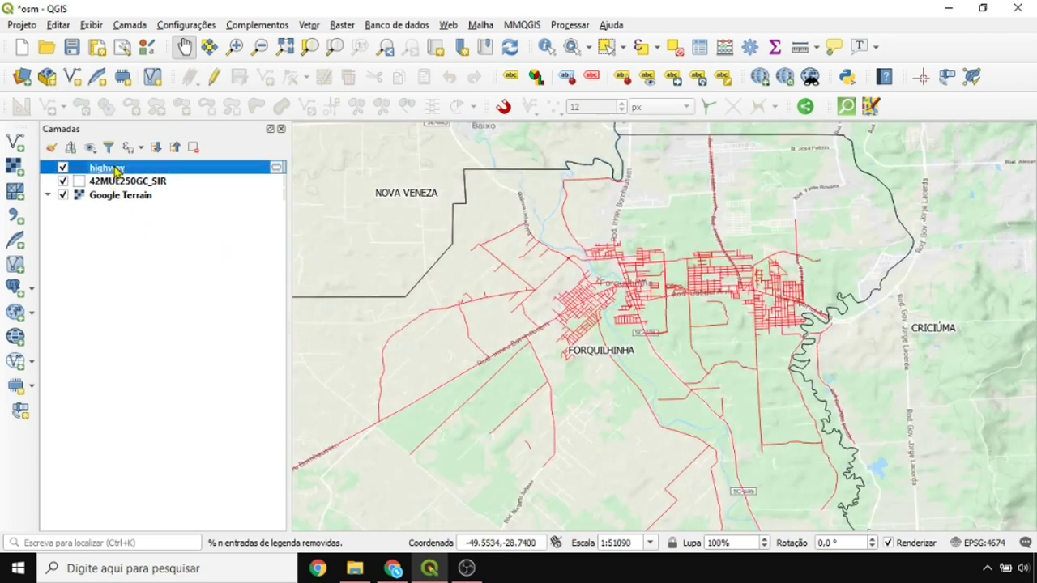
{"action": "right_click", "coordinate": [116, 170]}
{"action": "left_click", "coordinate": [183, 316]}
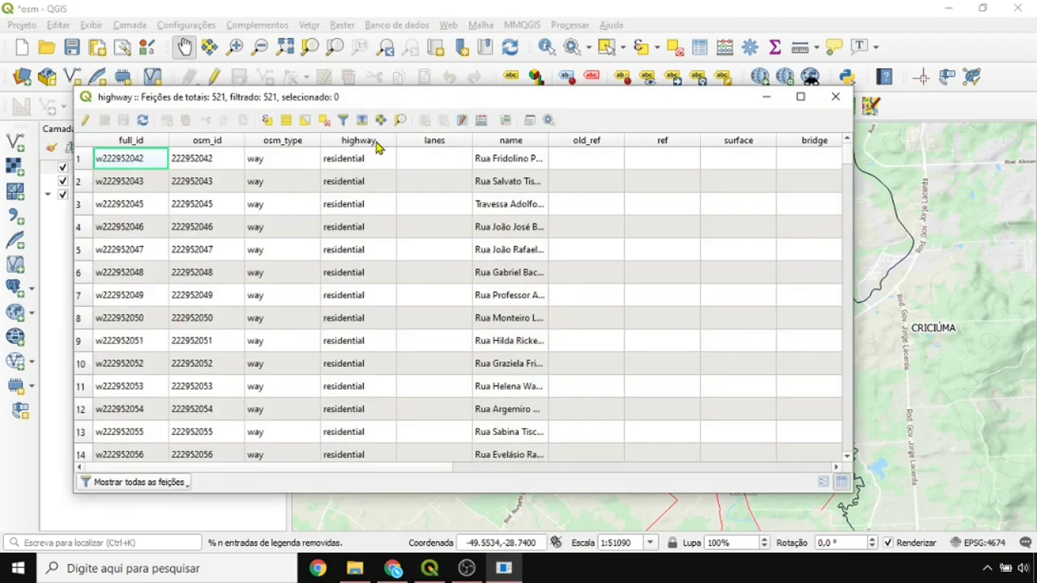
{"action": "left_click", "coordinate": [366, 142]}
{"action": "left_click", "coordinate": [361, 143]}
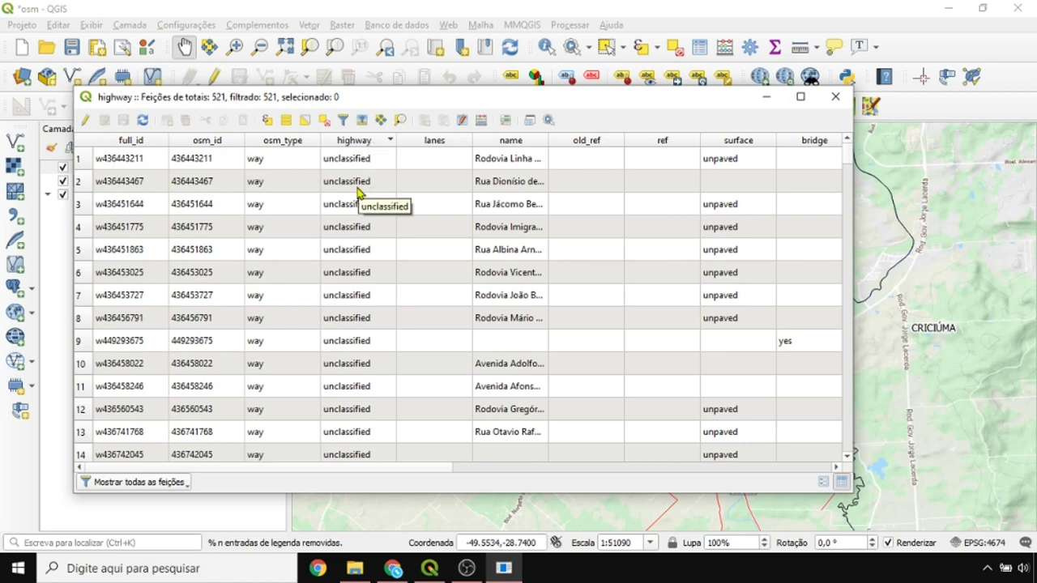
Step: Examine the road classes in the highway column, from unclassified through tertiary and service to residential
{"action": "scroll", "coordinate": [377, 195], "scroll_direction": "down", "scroll_amount": 12}
{"action": "scroll", "coordinate": [381, 192], "scroll_direction": "down", "scroll_amount": 6}
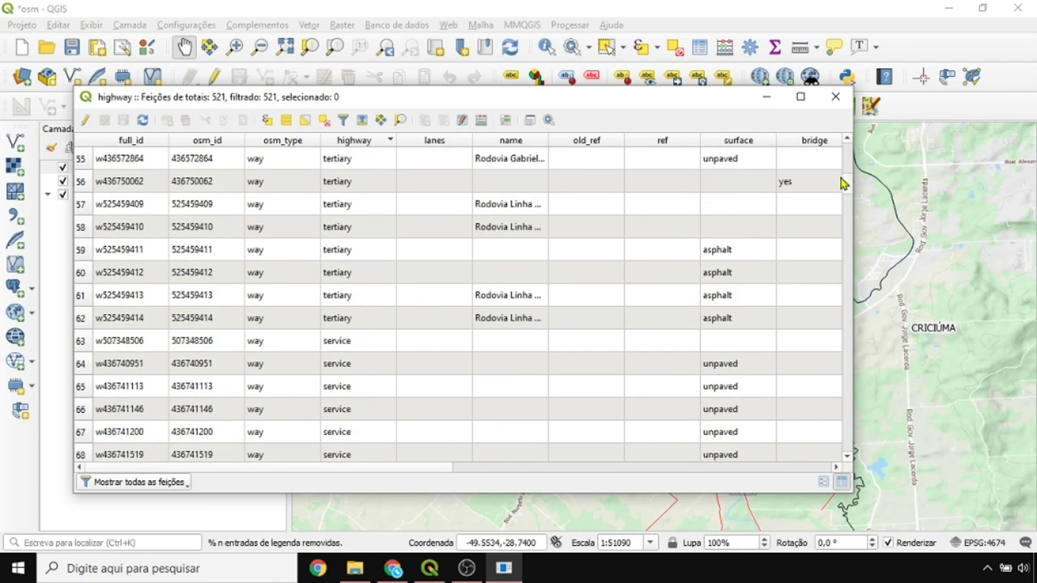
{"action": "left_click_drag", "start_coordinate": [846, 187], "coordinate": [839, 144]}
{"action": "scroll", "coordinate": [345, 165], "scroll_direction": "down", "scroll_amount": 6}
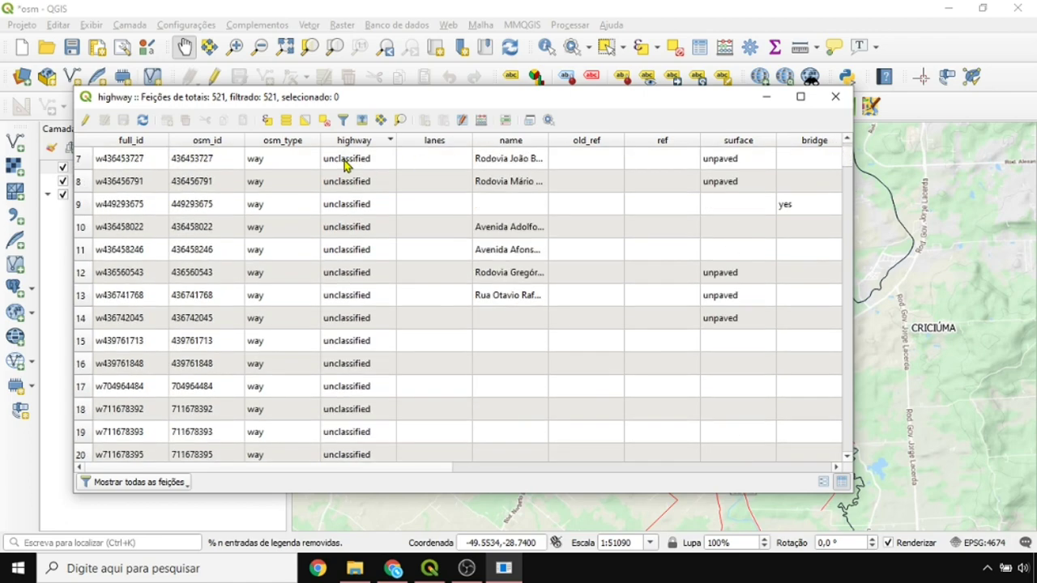
{"action": "scroll", "coordinate": [344, 165], "scroll_direction": "down", "scroll_amount": 19}
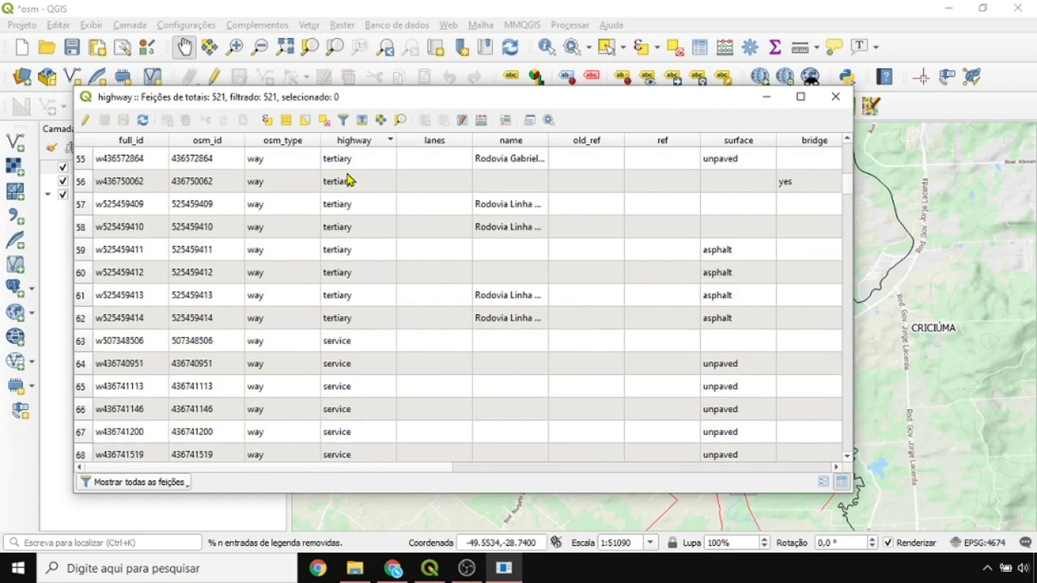
{"action": "scroll", "coordinate": [348, 181], "scroll_direction": "down", "scroll_amount": 20}
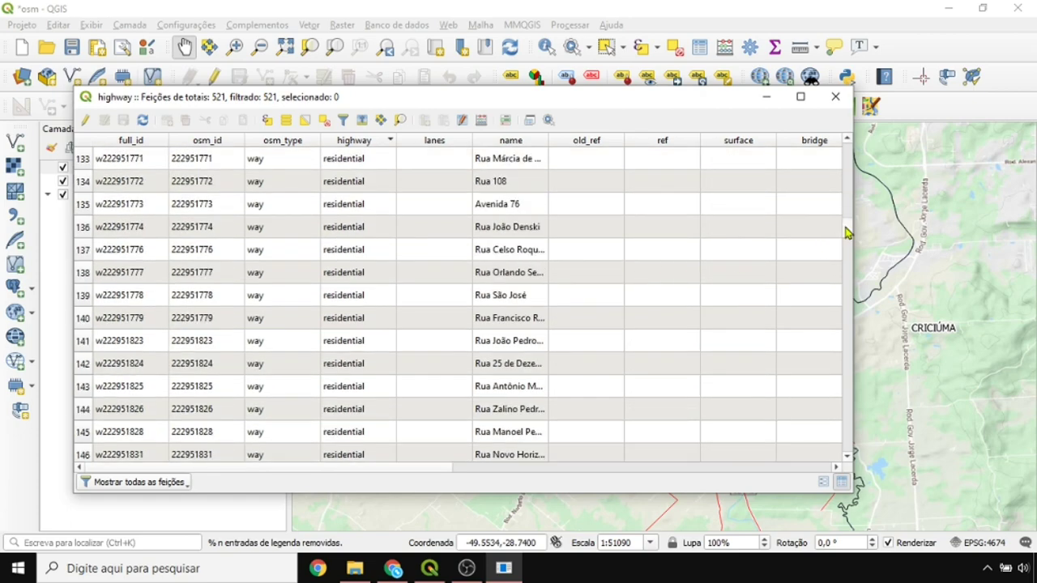
{"action": "left_click_drag", "start_coordinate": [844, 233], "coordinate": [822, 154]}
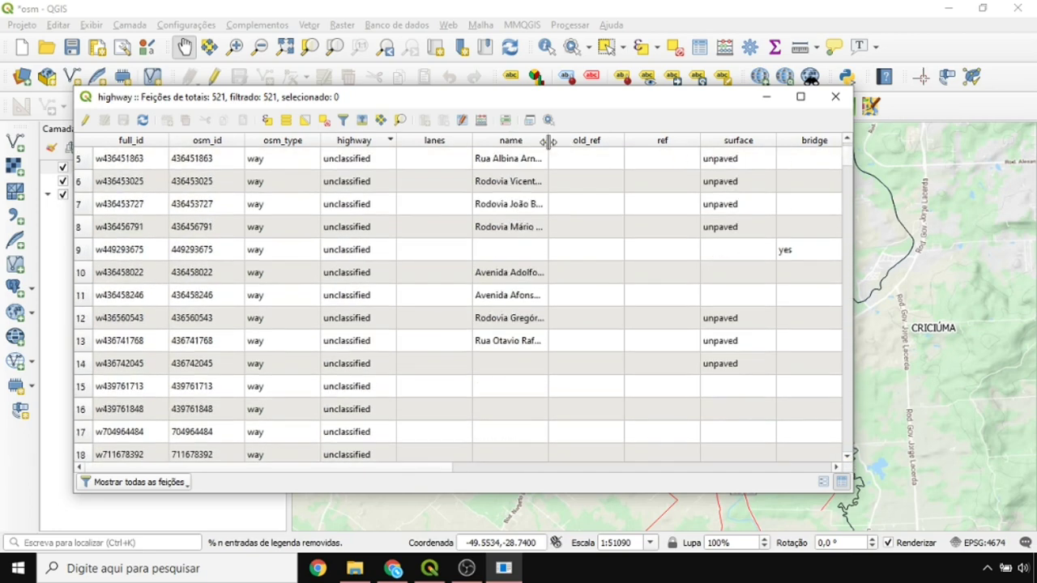
Step: Widen the name column to show full street names and sort the records by surface in descending order
{"action": "left_click_drag", "start_coordinate": [548, 141], "coordinate": [639, 143]}
{"action": "scroll", "coordinate": [570, 172], "scroll_direction": "up", "scroll_amount": 2}
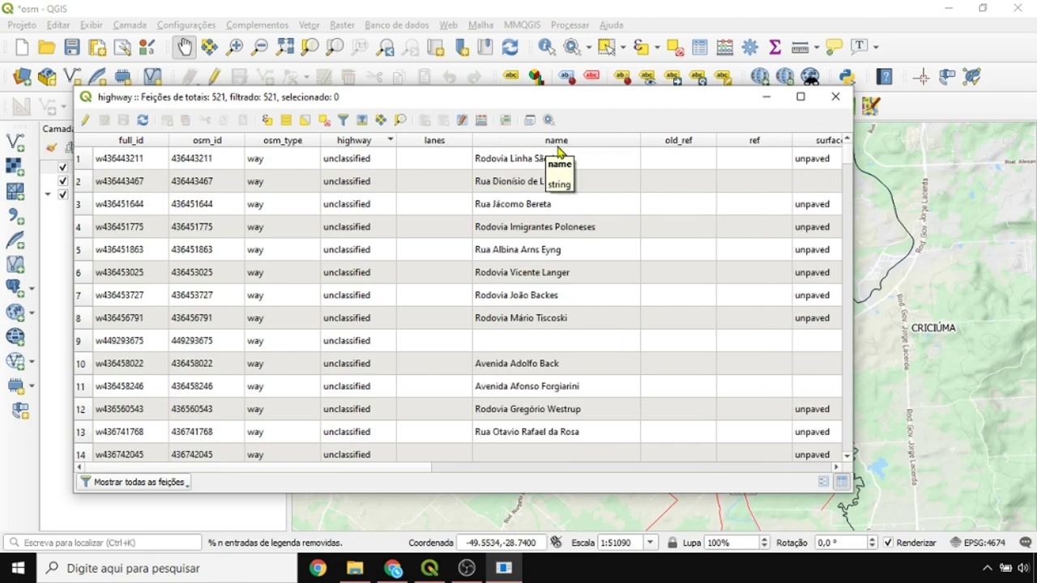
{"action": "left_click_drag", "start_coordinate": [319, 469], "coordinate": [491, 462]}
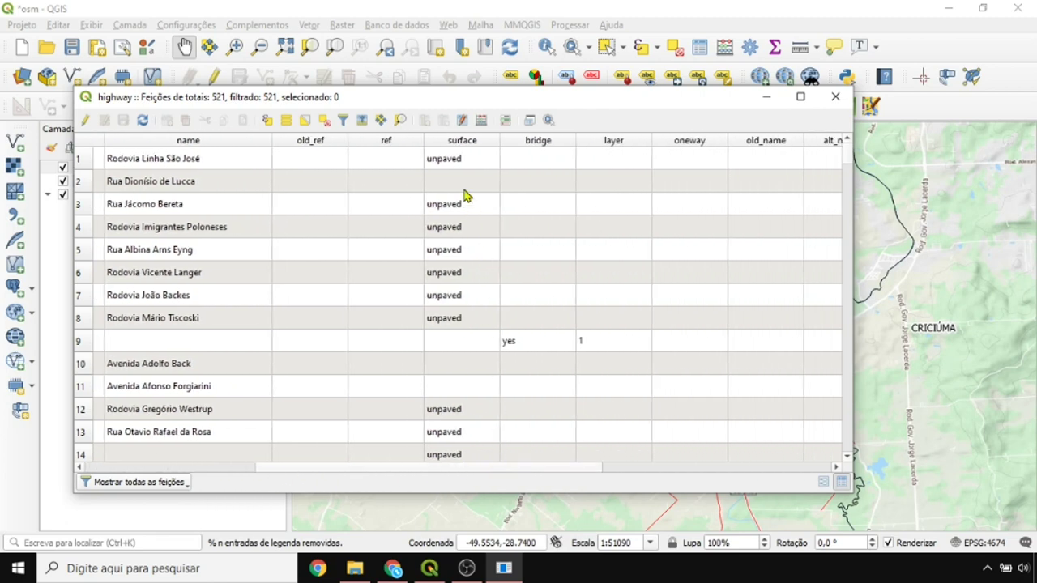
{"action": "left_click", "coordinate": [467, 142]}
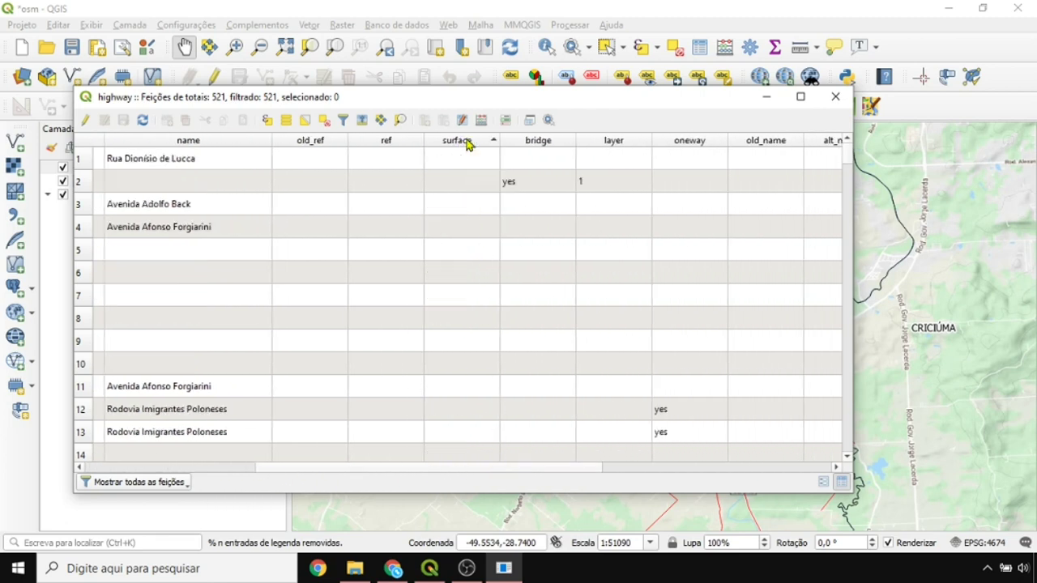
{"action": "left_click", "coordinate": [468, 142]}
Step: Review the surface types of the road records and close the attribute table
{"action": "scroll", "coordinate": [456, 166], "scroll_direction": "down", "scroll_amount": 6}
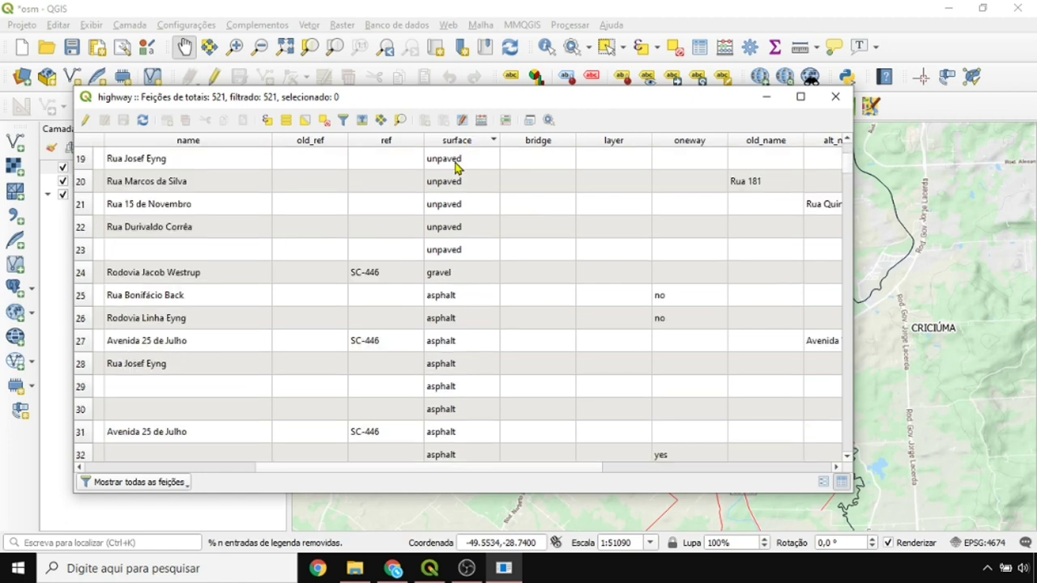
{"action": "scroll", "coordinate": [439, 289], "scroll_direction": "down", "scroll_amount": 9}
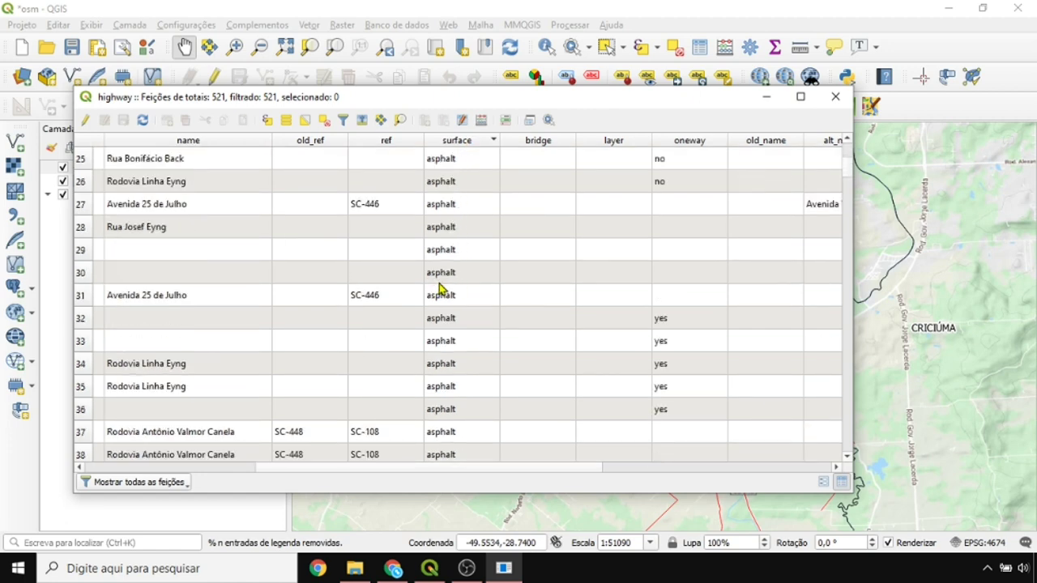
{"action": "scroll", "coordinate": [441, 290], "scroll_direction": "down", "scroll_amount": 20}
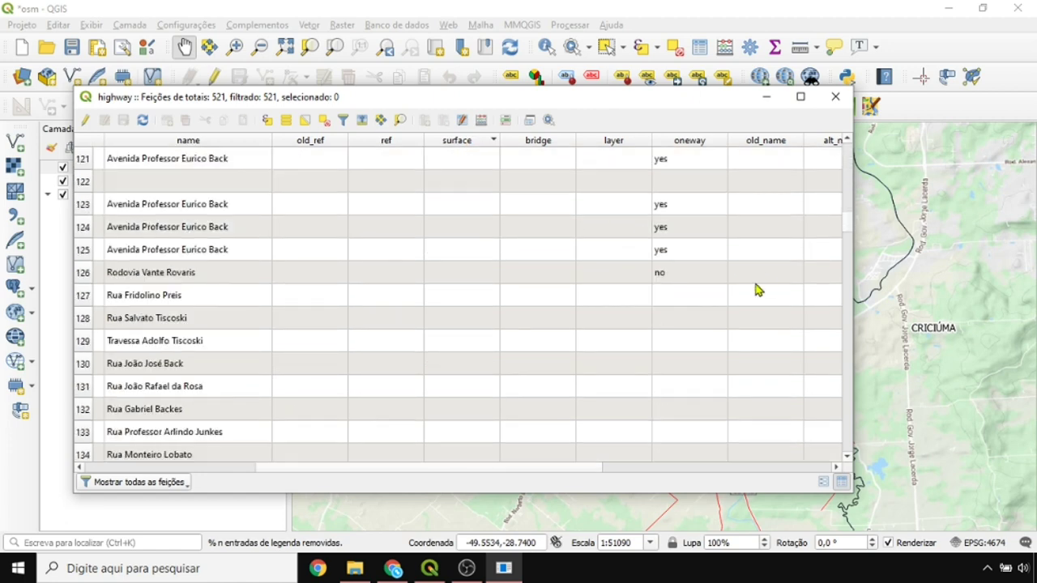
{"action": "left_click_drag", "start_coordinate": [846, 229], "coordinate": [837, 142]}
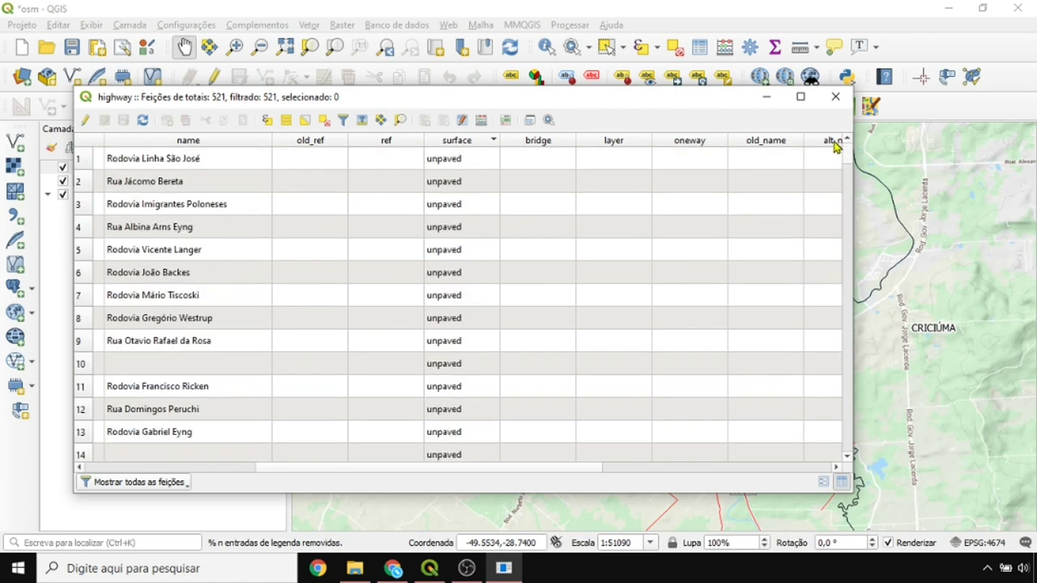
{"action": "left_click", "coordinate": [837, 97]}
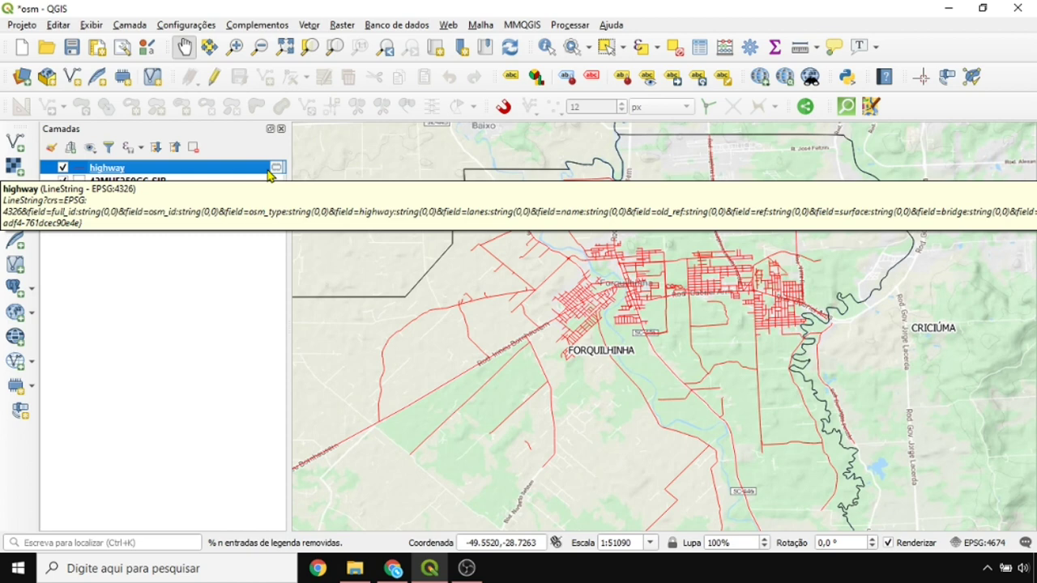
Step: Make the temporary highway layer permanent as a UTF-8 shapefile named estradas_1 in the InovaGeo OSM folder
{"action": "right_click", "coordinate": [125, 171]}
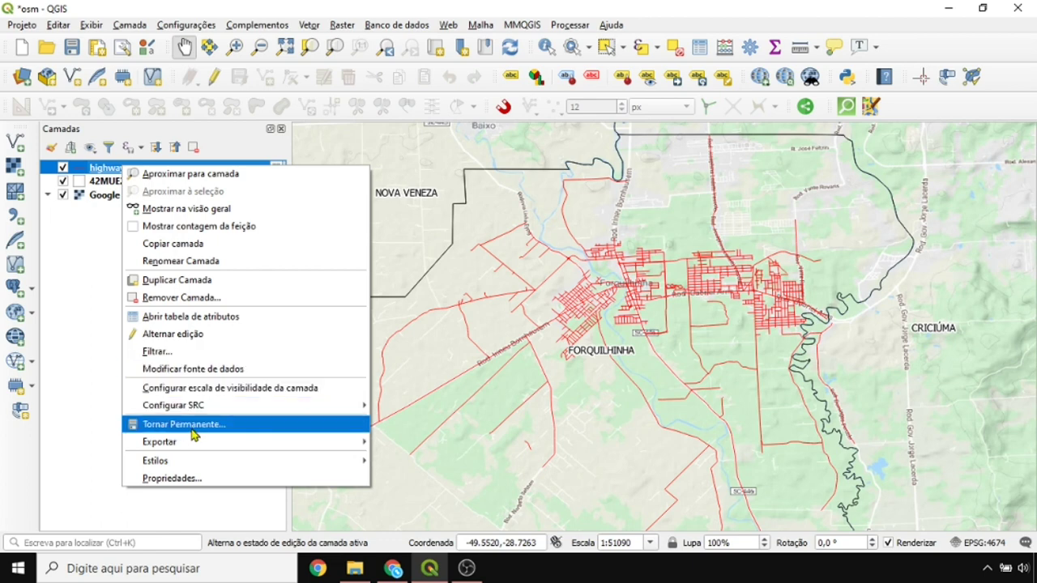
{"action": "mouse_move", "coordinate": [198, 444]}
{"action": "left_click", "coordinate": [170, 427]}
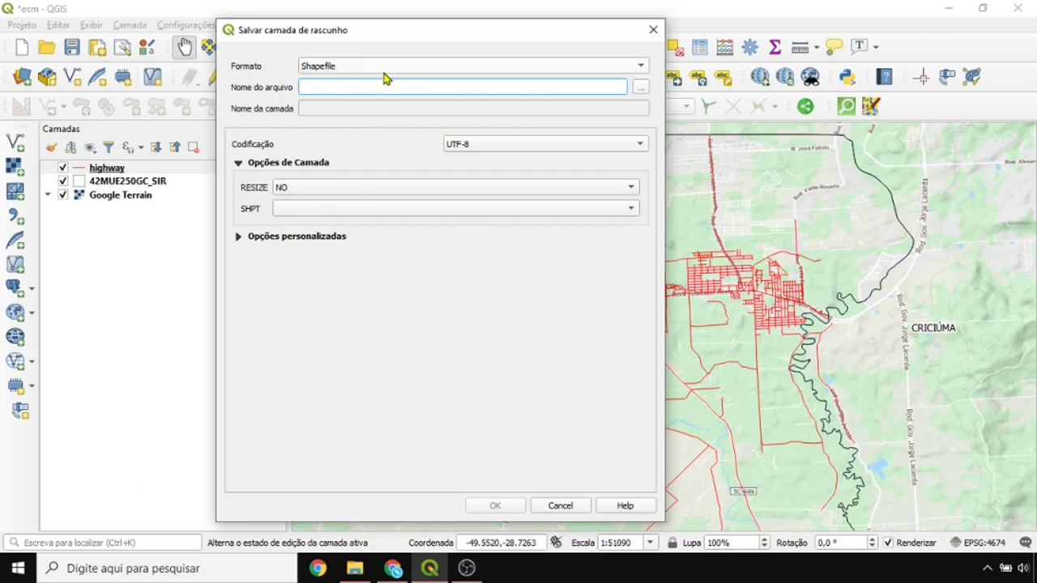
{"action": "left_click", "coordinate": [640, 89]}
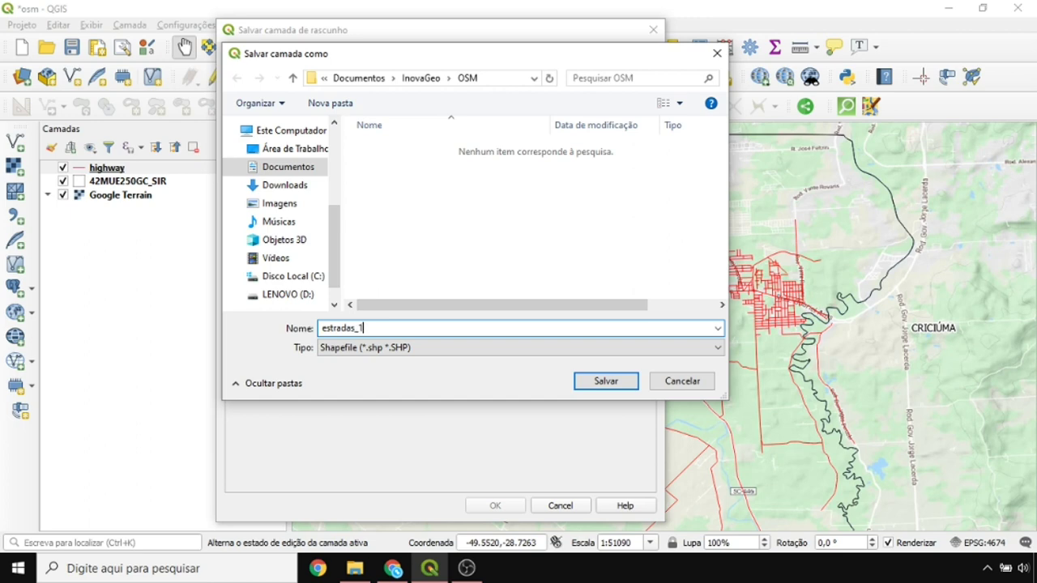
{"action": "left_click", "coordinate": [606, 381]}
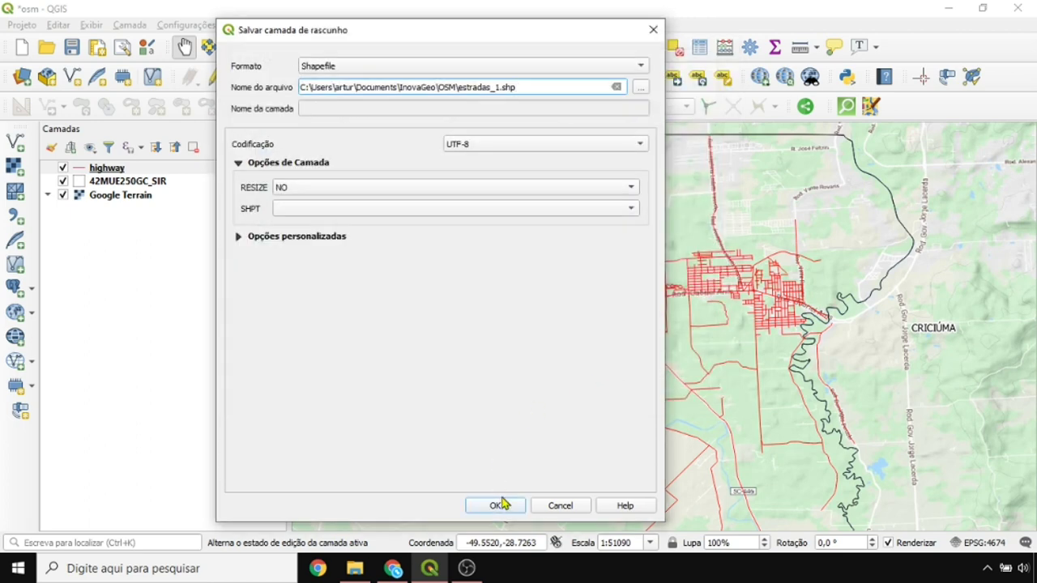
{"action": "left_click", "coordinate": [503, 506]}
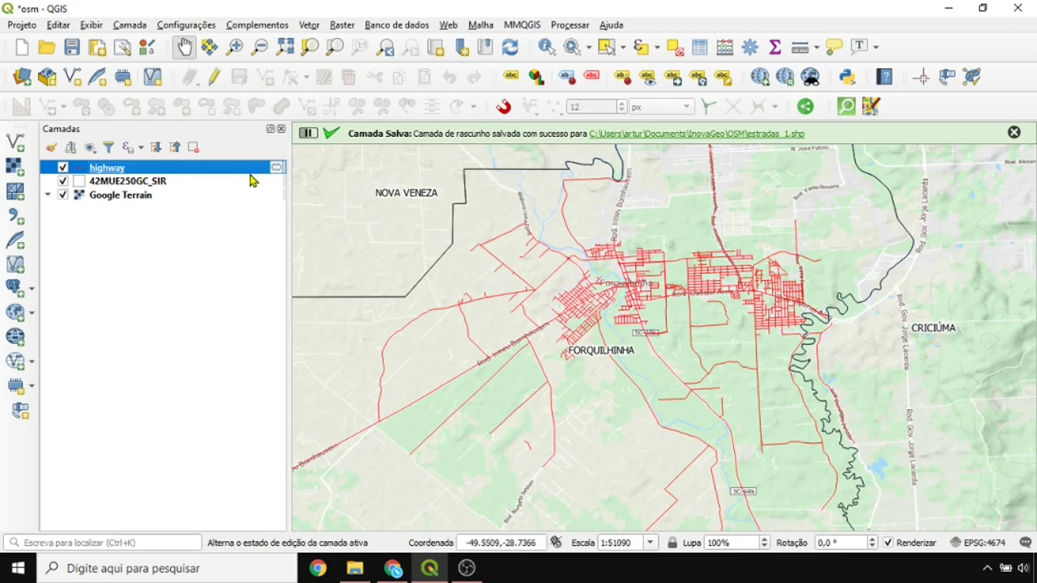
{"action": "left_click", "coordinate": [252, 179]}
{"action": "left_click", "coordinate": [268, 167]}
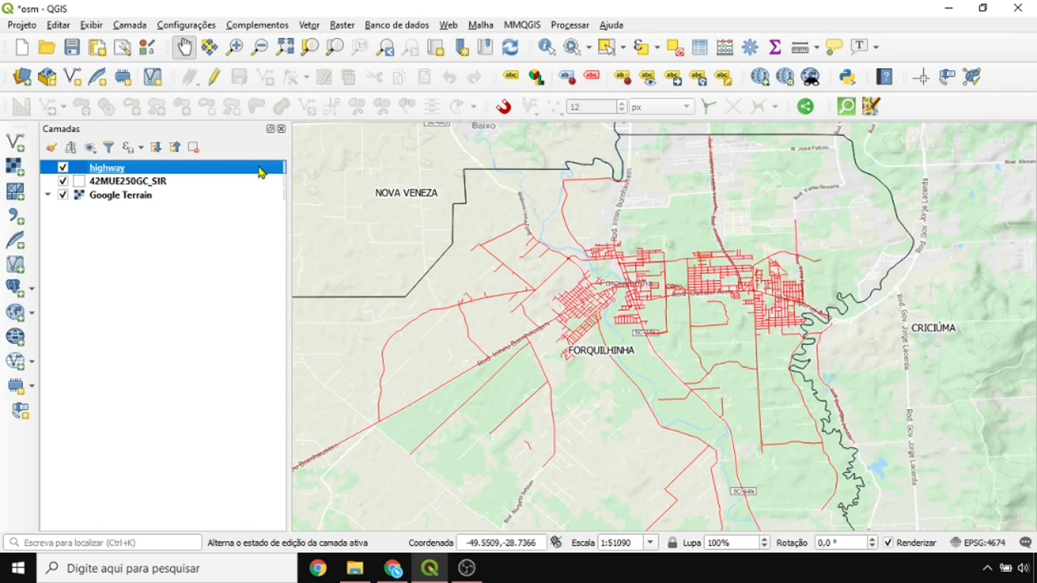
Step: Browse the keys offered in the QuickOSM quick query, such as amenity and building, and close the dialog without running a query
{"action": "left_click", "coordinate": [845, 109]}
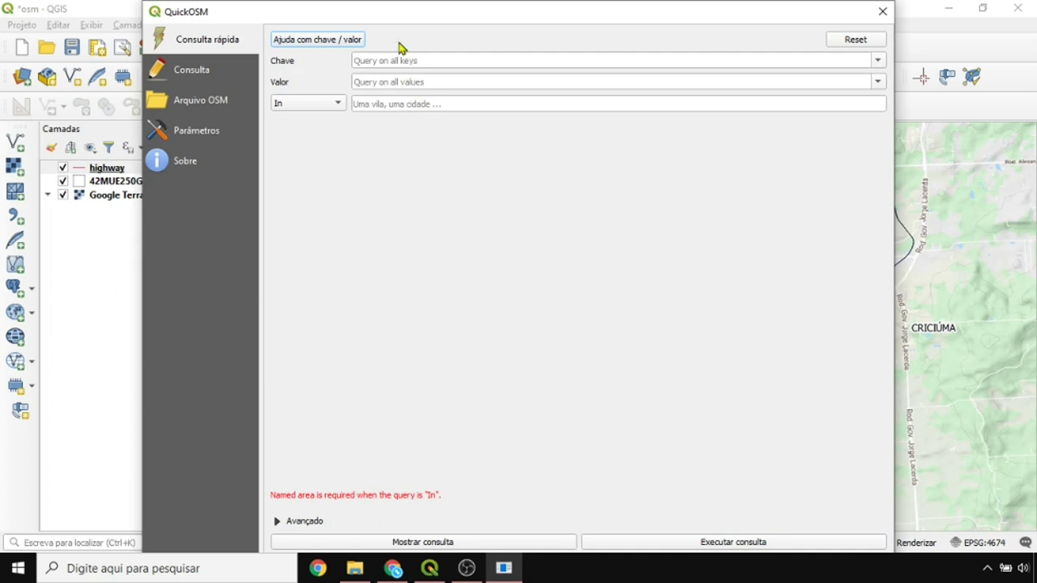
{"action": "left_click_drag", "start_coordinate": [398, 5], "coordinate": [405, 37]}
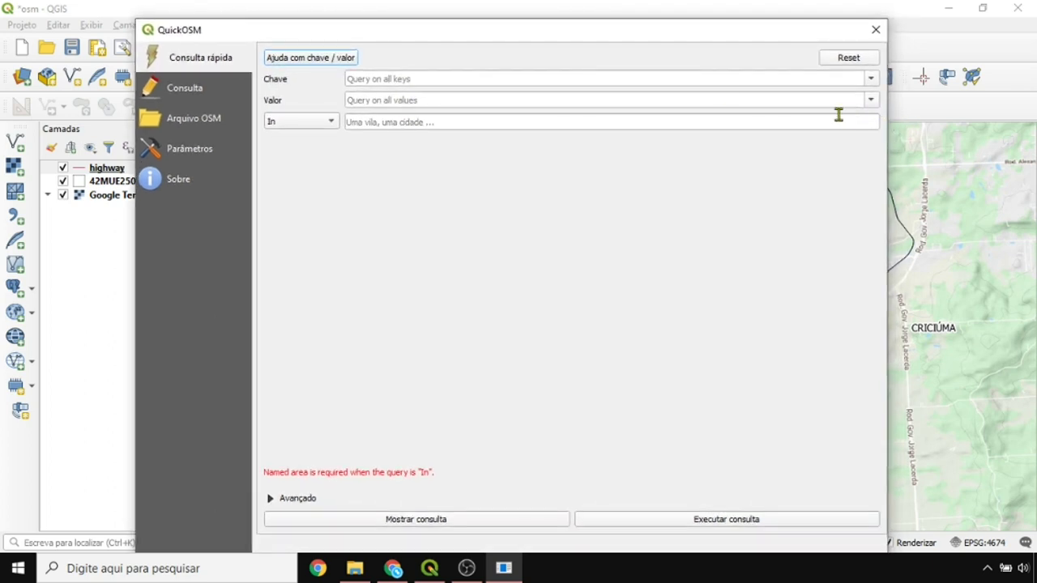
{"action": "left_click", "coordinate": [448, 75]}
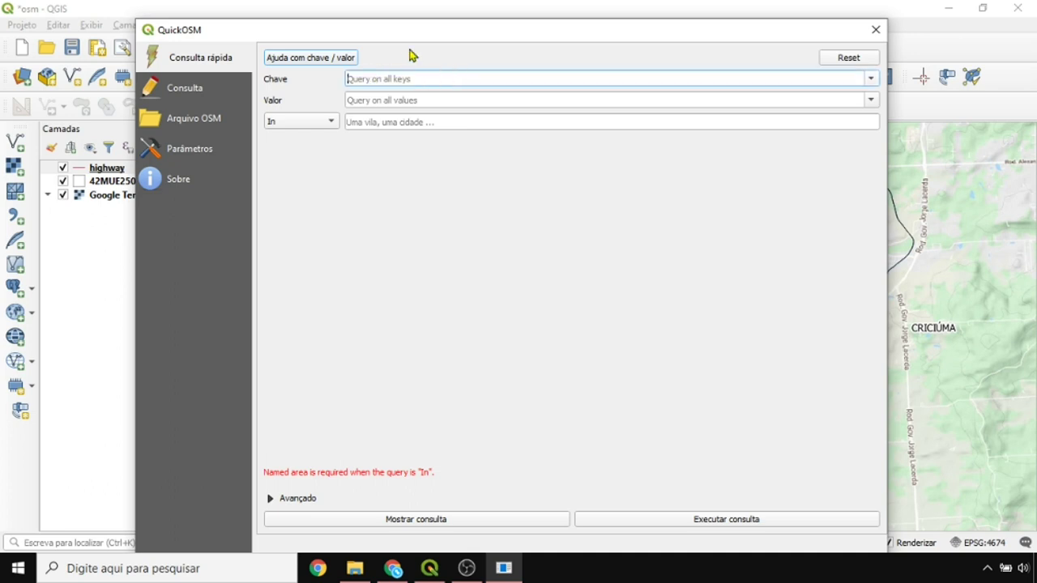
{"action": "mouse_move", "coordinate": [417, 30]}
{"action": "left_mouse_down"}
{"action": "mouse_move", "coordinate": [419, 9]}
{"action": "mouse_move", "coordinate": [435, 56]}
{"action": "mouse_move", "coordinate": [435, 27]}
{"action": "left_mouse_up"}
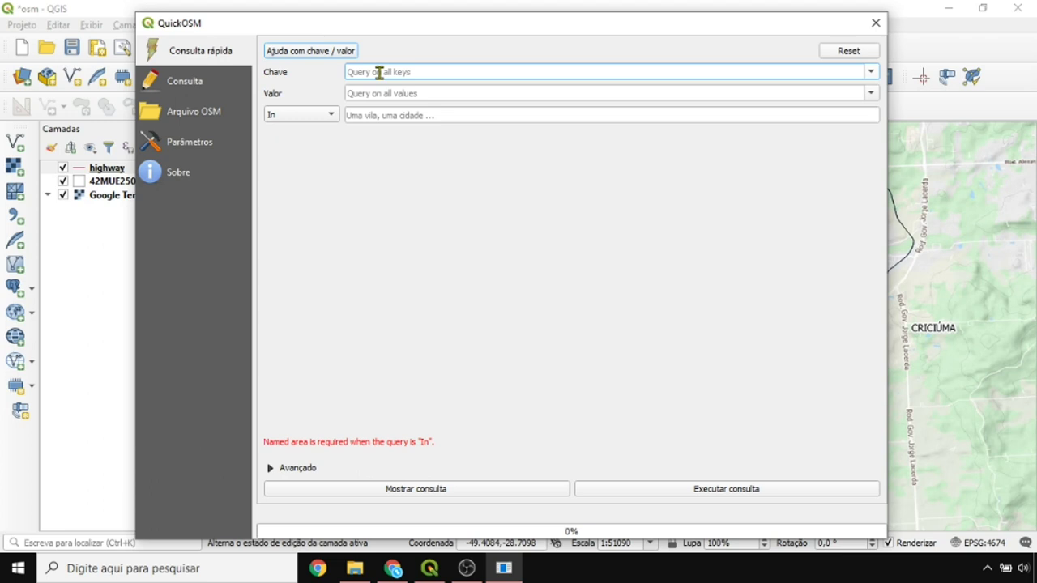
{"action": "left_click", "coordinate": [871, 72]}
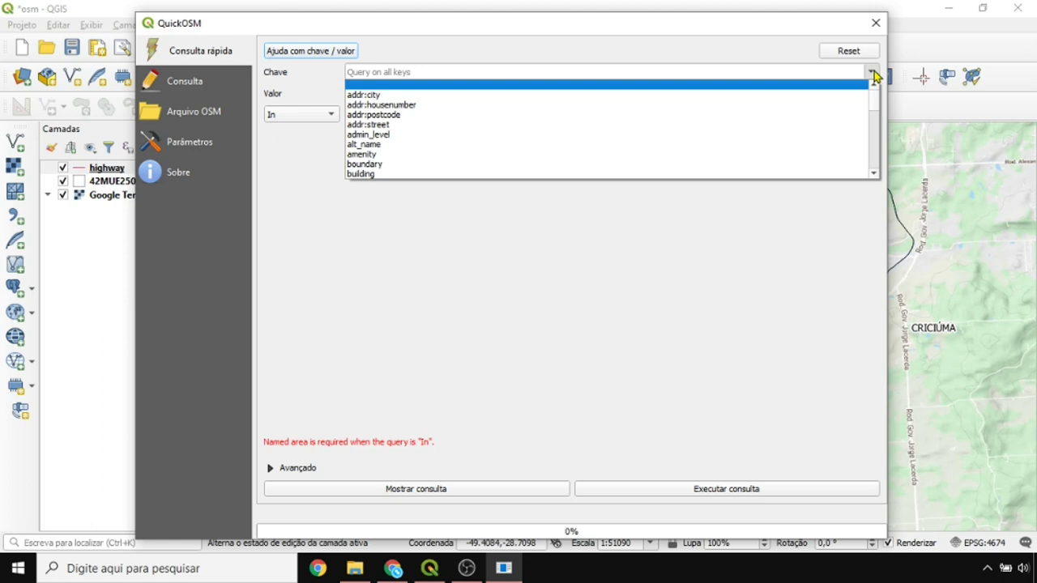
{"action": "scroll", "coordinate": [648, 147], "scroll_direction": "down", "scroll_amount": 1}
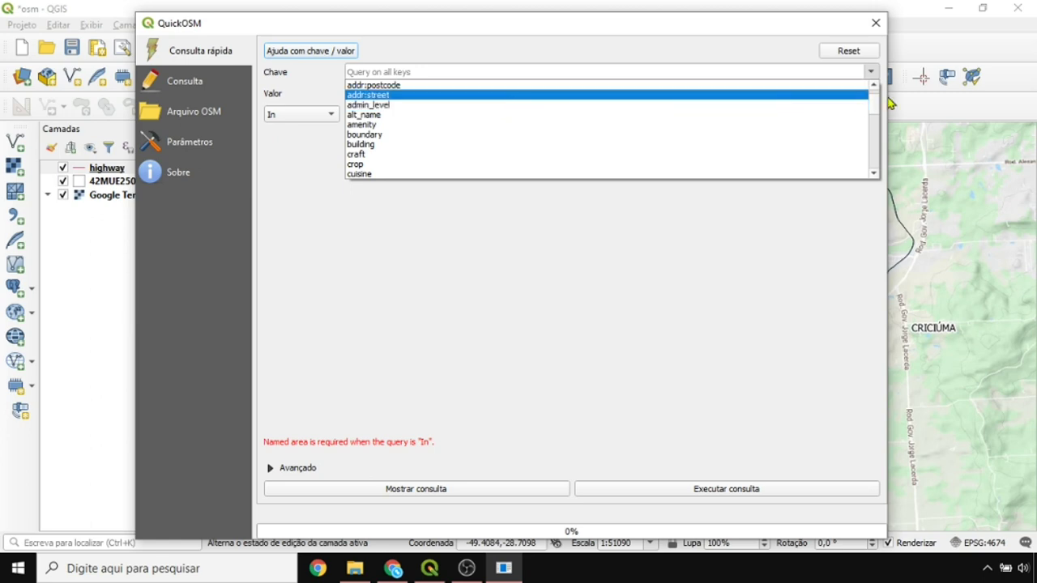
{"action": "scroll", "coordinate": [875, 105], "scroll_direction": "up", "scroll_amount": 1}
{"action": "scroll", "coordinate": [875, 111], "scroll_direction": "down", "scroll_amount": 2}
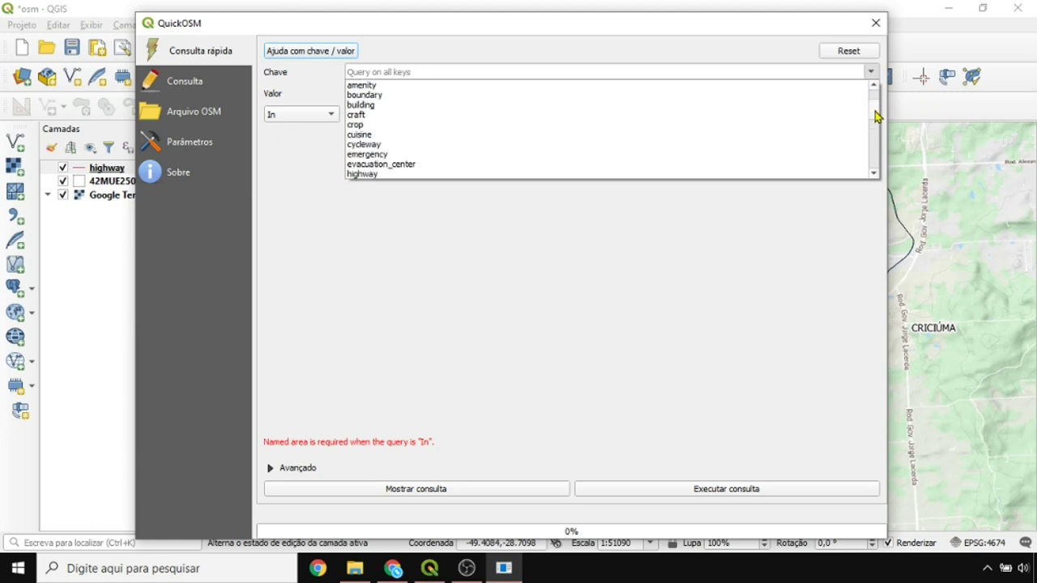
{"action": "scroll", "coordinate": [873, 109], "scroll_direction": "up", "scroll_amount": 2}
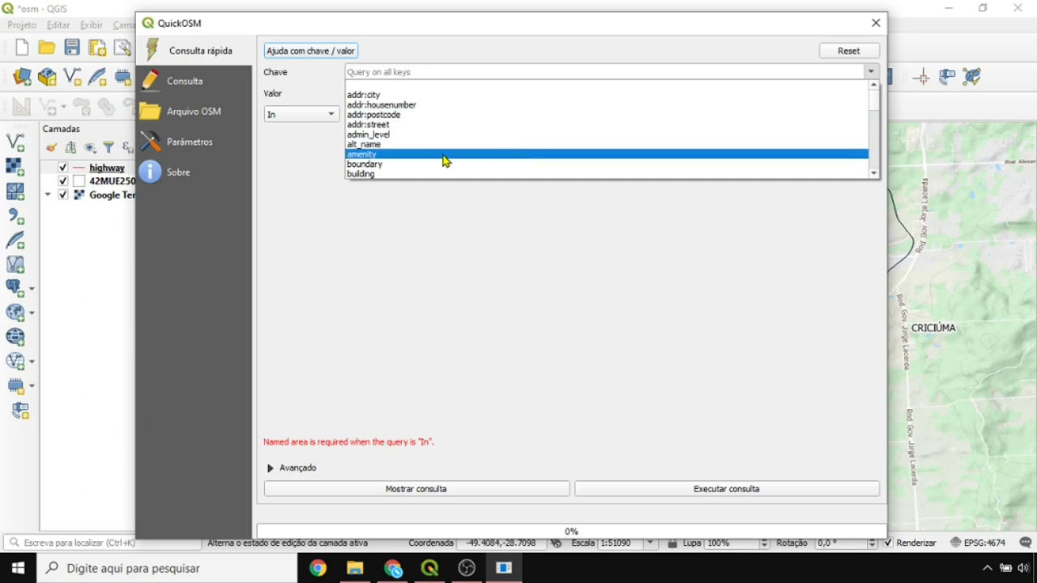
{"action": "scroll", "coordinate": [421, 142], "scroll_direction": "down", "scroll_amount": 1}
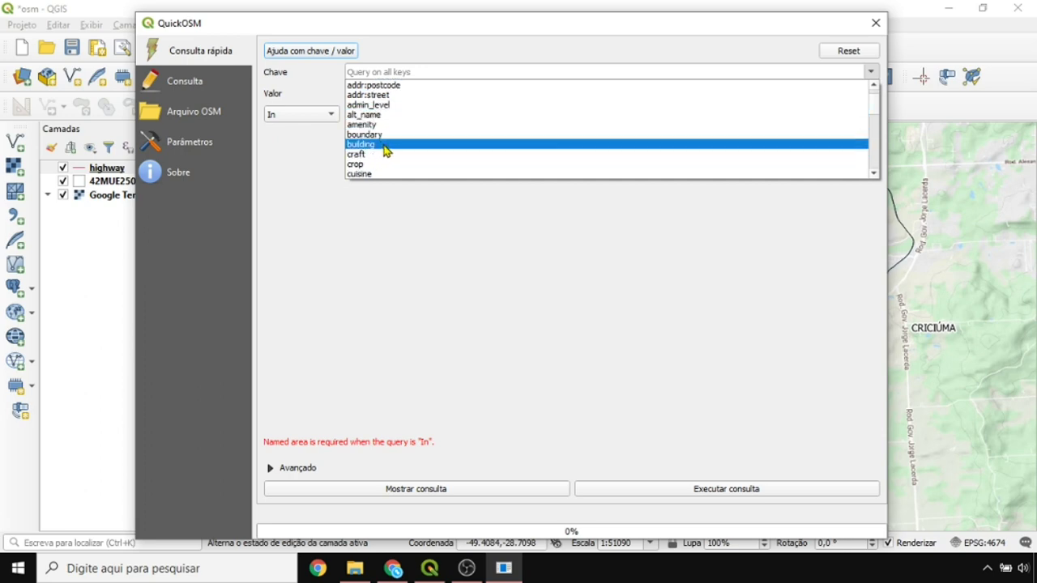
{"action": "scroll", "coordinate": [370, 146], "scroll_direction": "down", "scroll_amount": 1}
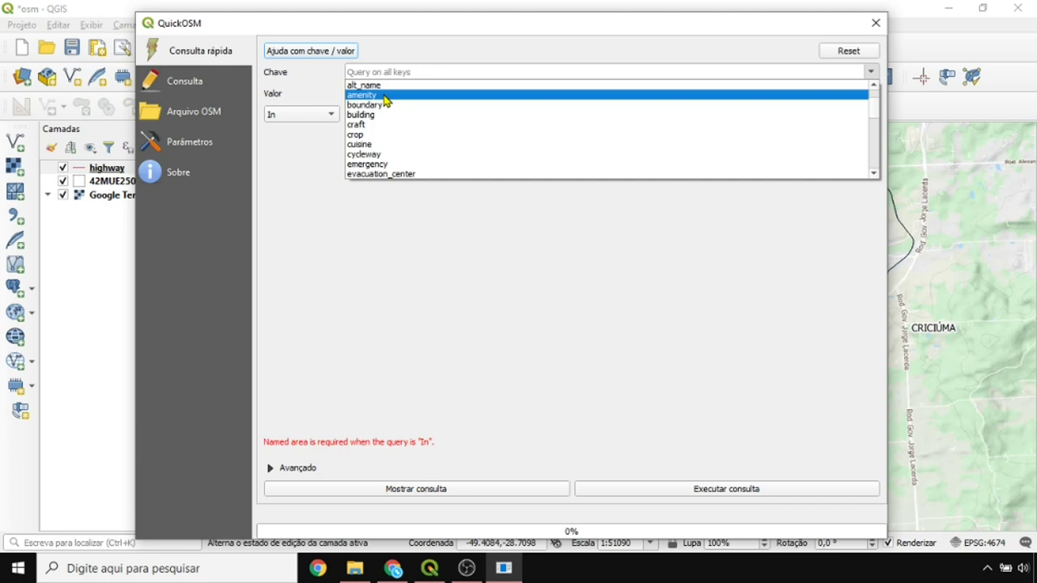
{"action": "left_click", "coordinate": [402, 233]}
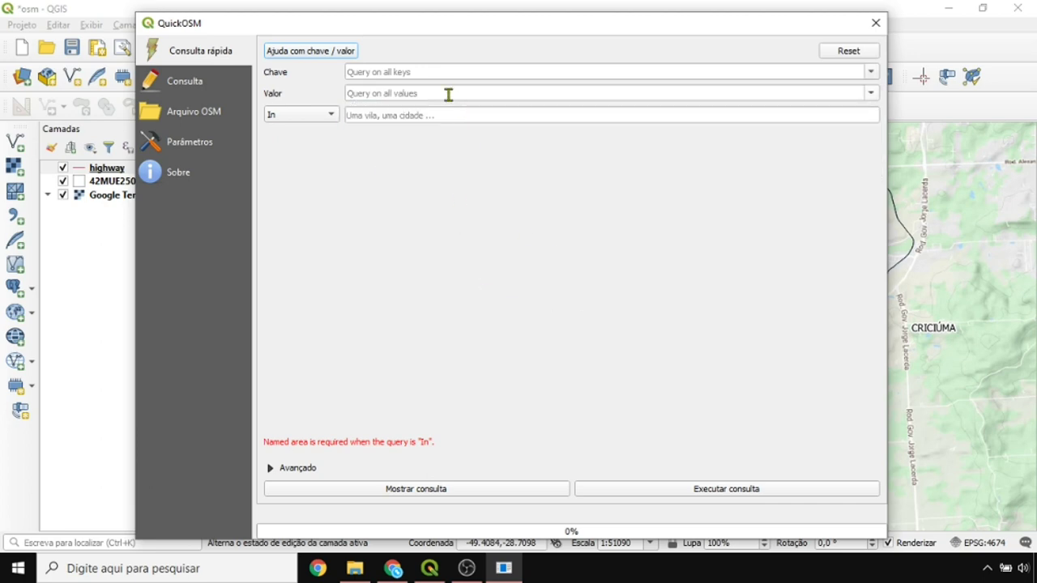
{"action": "left_click", "coordinate": [871, 75]}
{"action": "left_click", "coordinate": [872, 74]}
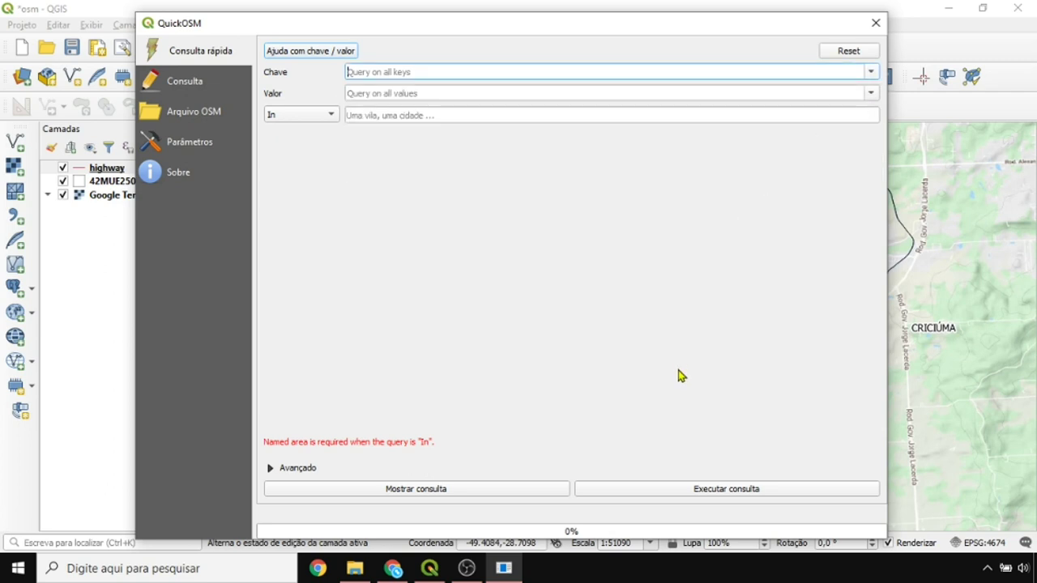
{"action": "left_click", "coordinate": [875, 25]}
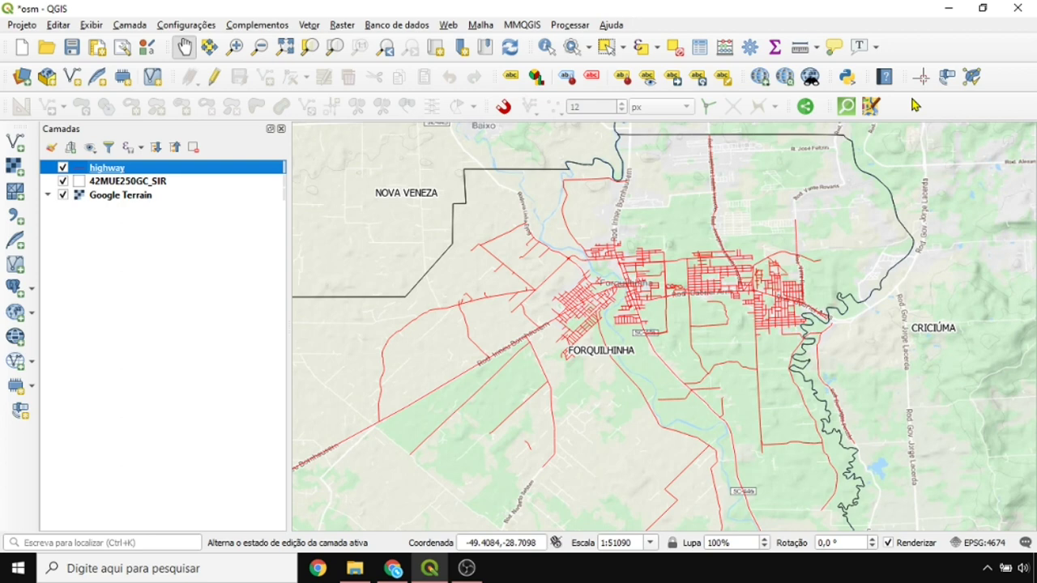
Step: Search the plugin repository for osm, install the OSMDownloader plugin and close the plugin manager
{"action": "left_click", "coordinate": [254, 26]}
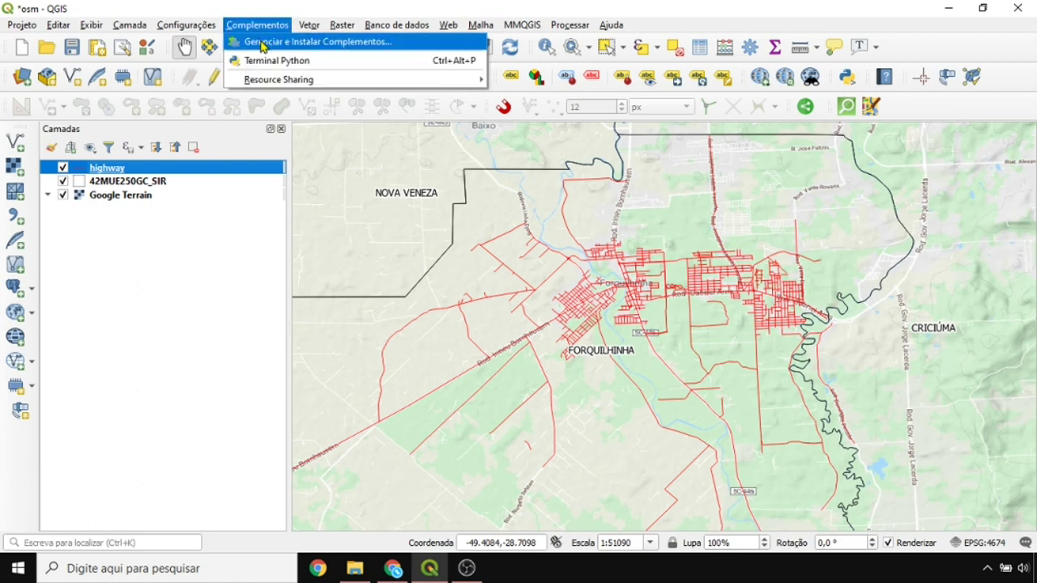
{"action": "left_click", "coordinate": [262, 44]}
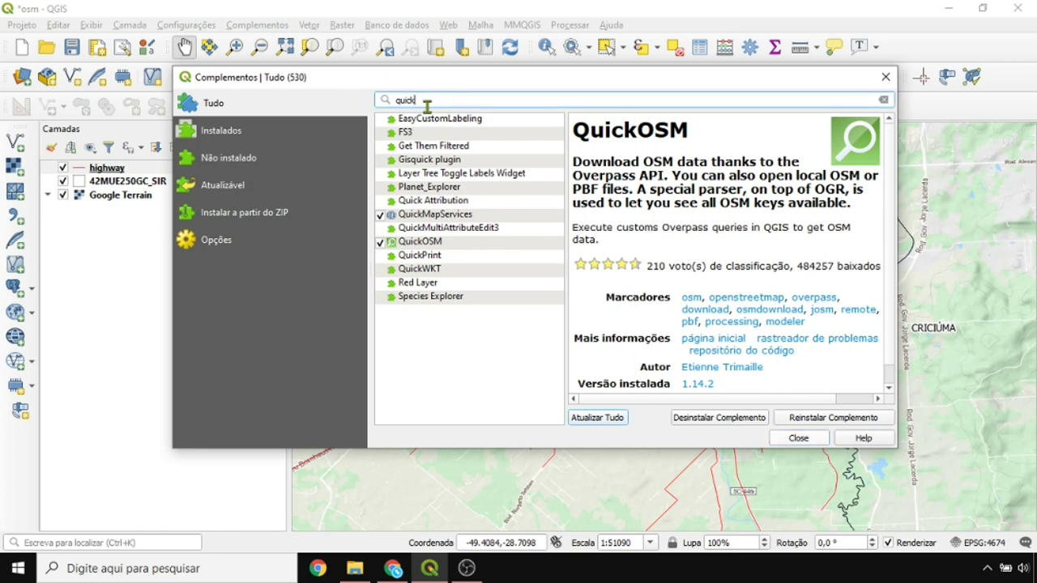
{"action": "left_click_drag", "start_coordinate": [433, 101], "coordinate": [384, 102]}
{"action": "type", "text": "osm"}
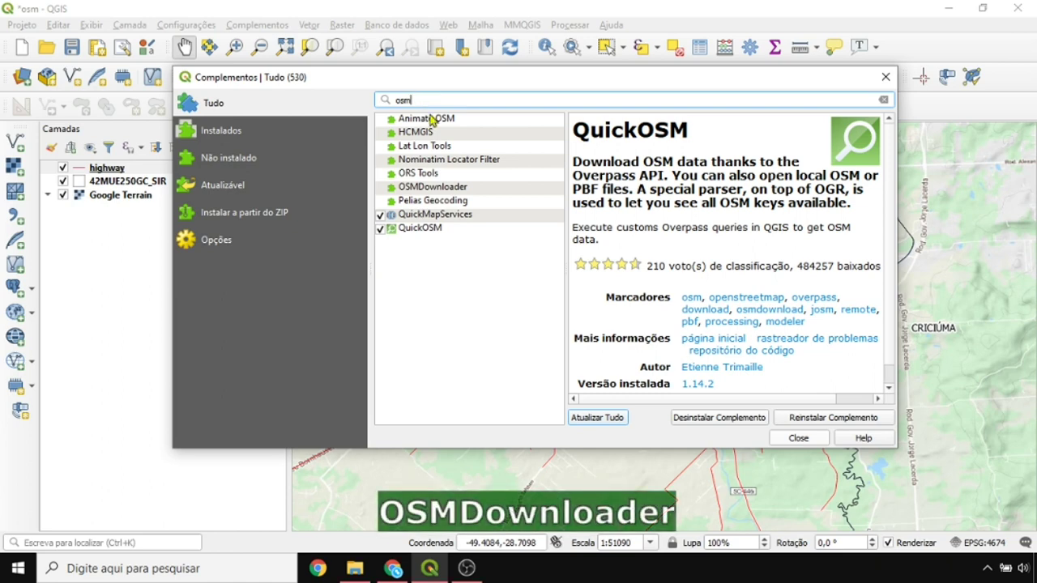
{"action": "left_click", "coordinate": [449, 191]}
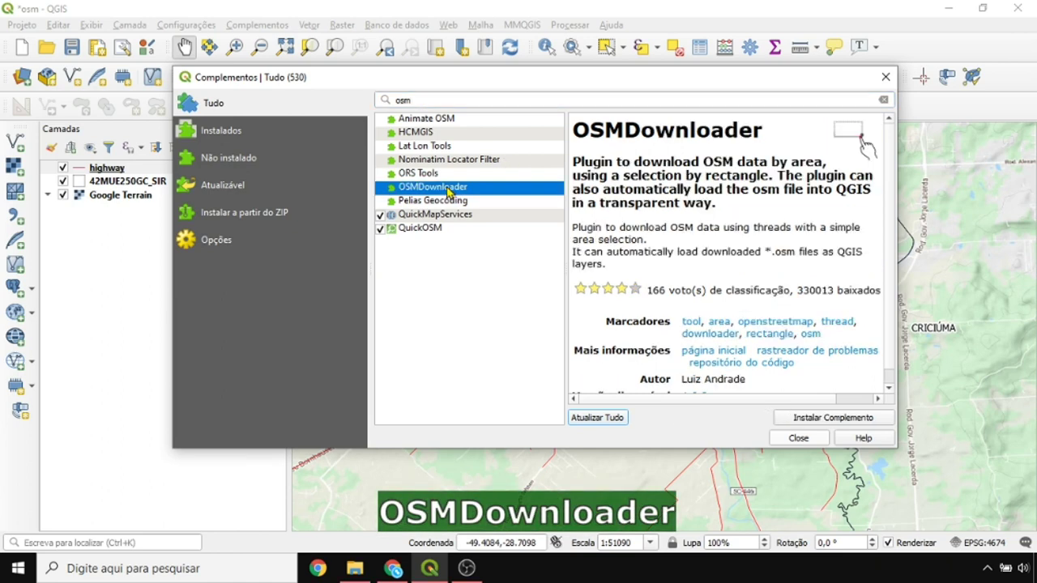
{"action": "left_click", "coordinate": [806, 418]}
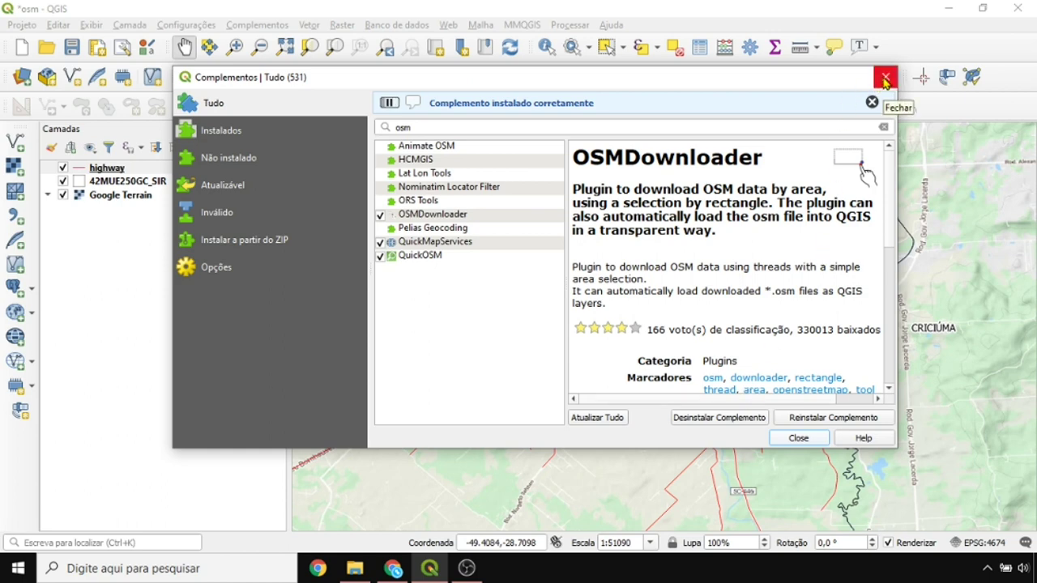
{"action": "left_click", "coordinate": [885, 79]}
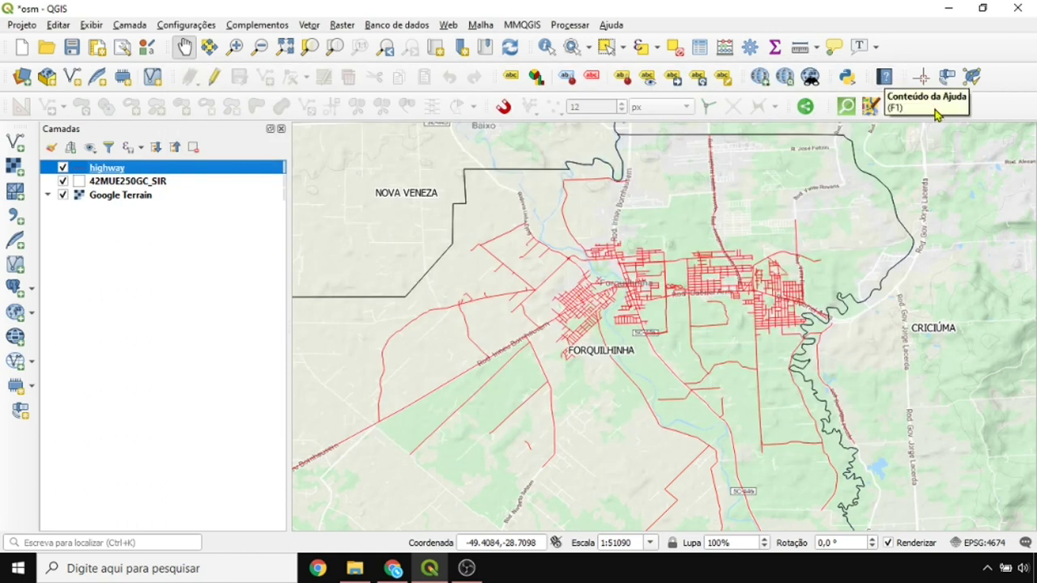
Step: Hide the highway layer and mark an OSM Downloader rectangle around Forquilhinha, about -28.726 to -28.779 latitude and -49.508 to -49.439 longitude
{"action": "left_click", "coordinate": [63, 168]}
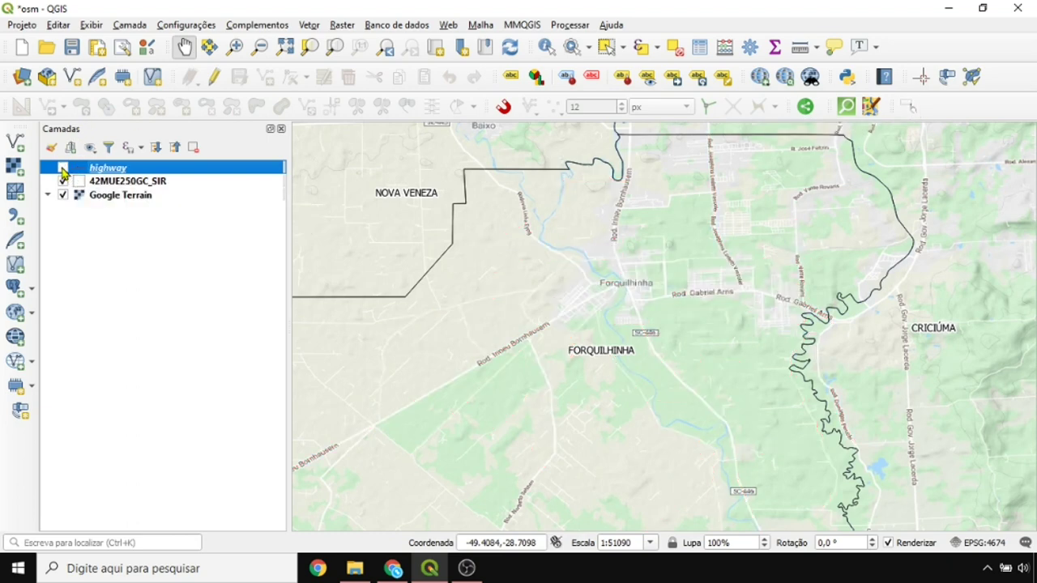
{"action": "left_click", "coordinate": [908, 104]}
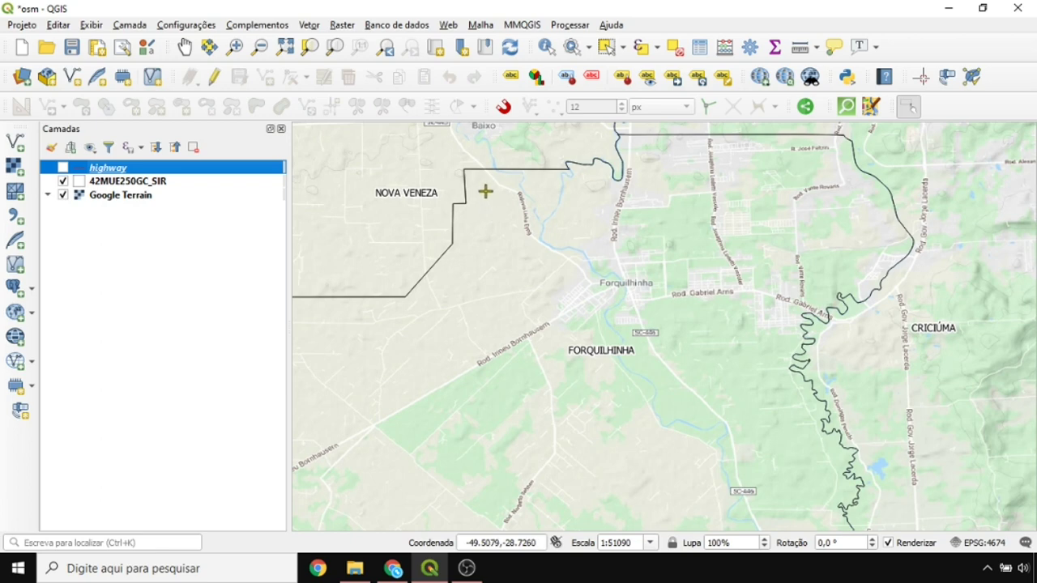
{"action": "left_click_drag", "start_coordinate": [486, 192], "coordinate": [775, 415]}
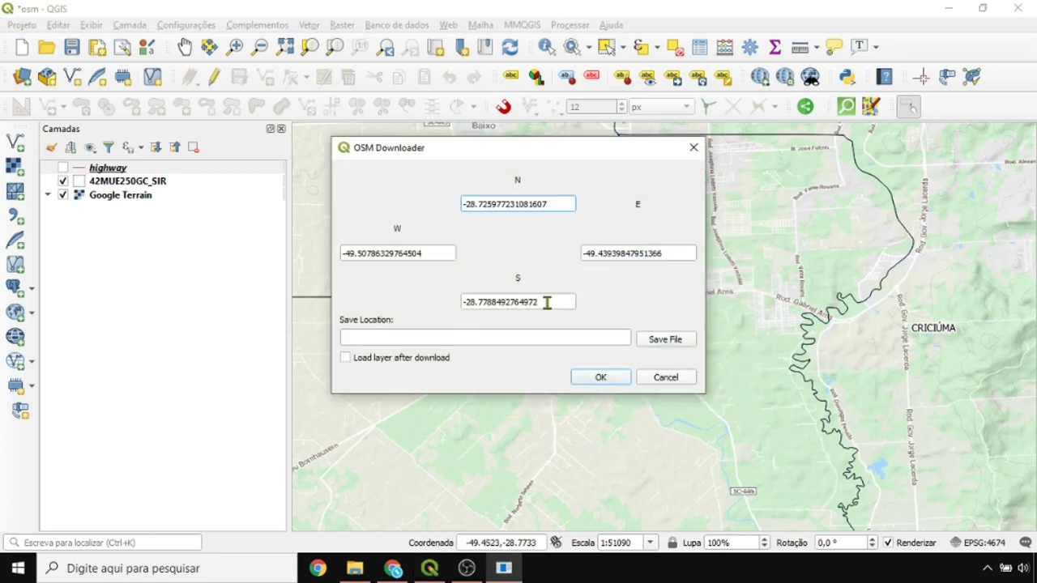
Step: Set the download's save location to a file named osm2.osm in the InovaGeo OSM folder
{"action": "left_click", "coordinate": [663, 346]}
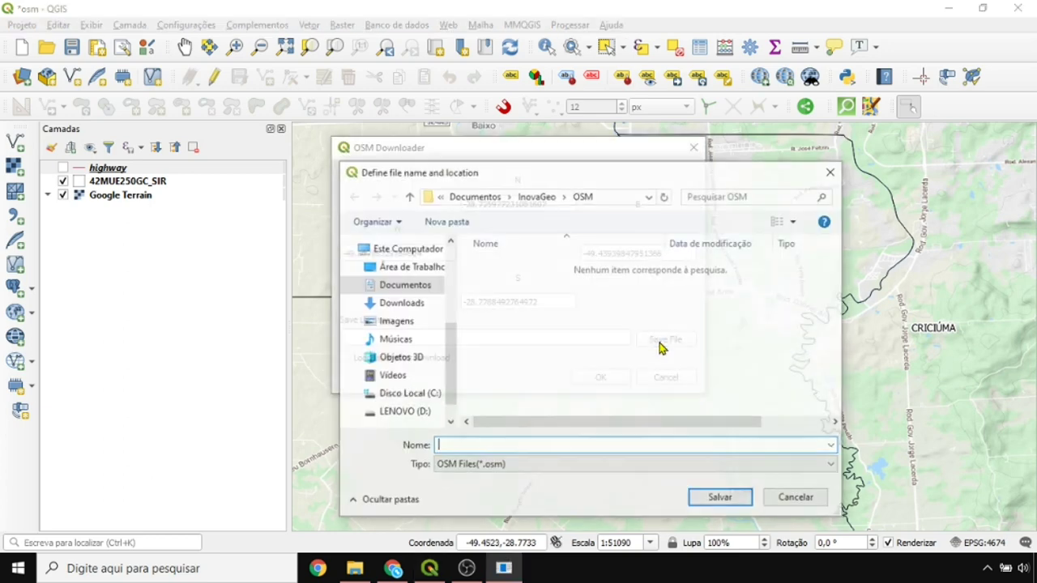
{"action": "left_click_drag", "start_coordinate": [613, 173], "coordinate": [605, 120]}
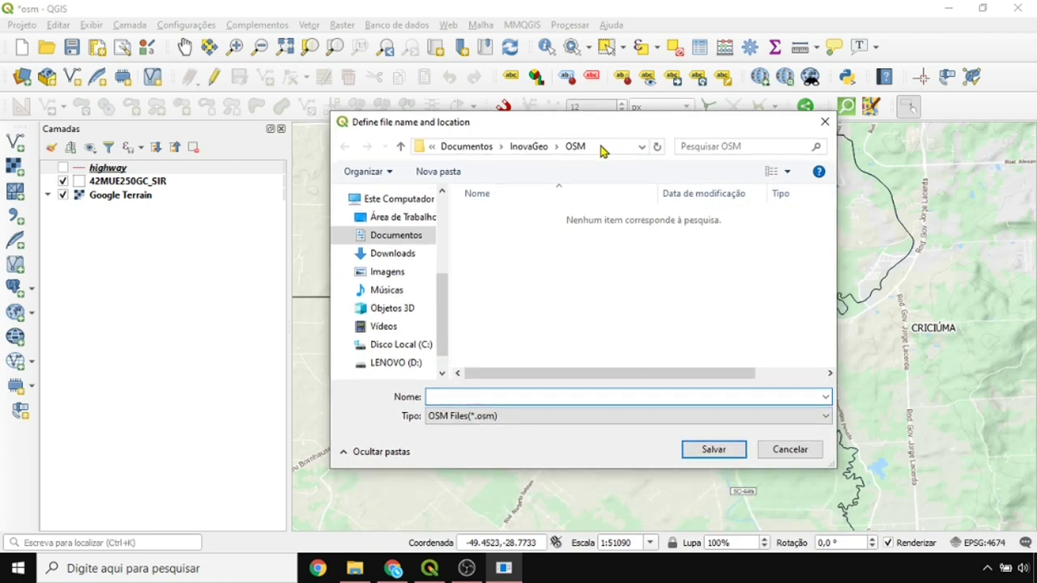
{"action": "type", "text": "e"}
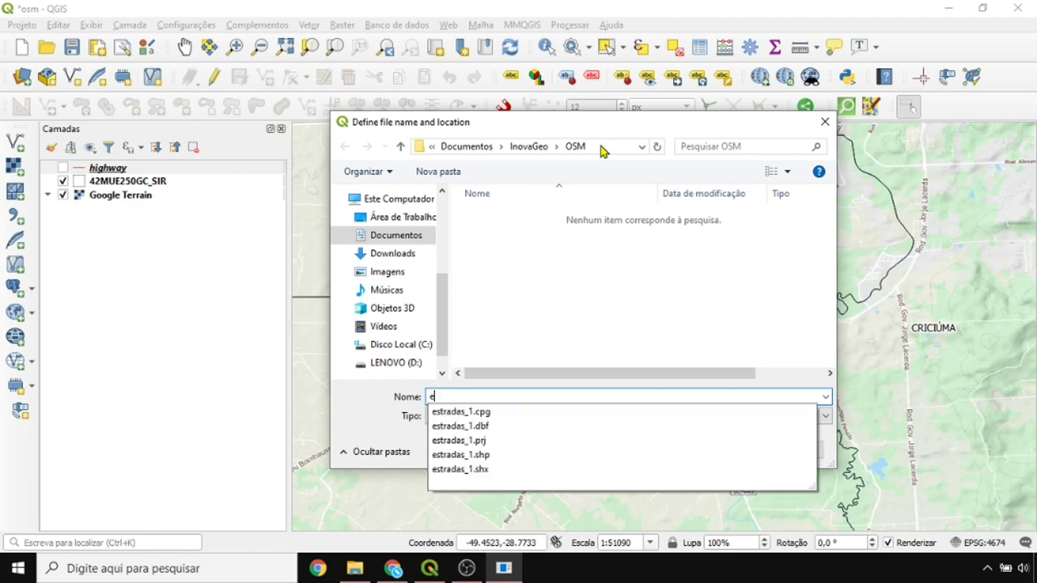
{"action": "key", "text": "BackSpace"}
{"action": "type", "text": "os"}
{"action": "key", "text": "BackSpace"}
{"action": "key", "text": "BackSpace"}
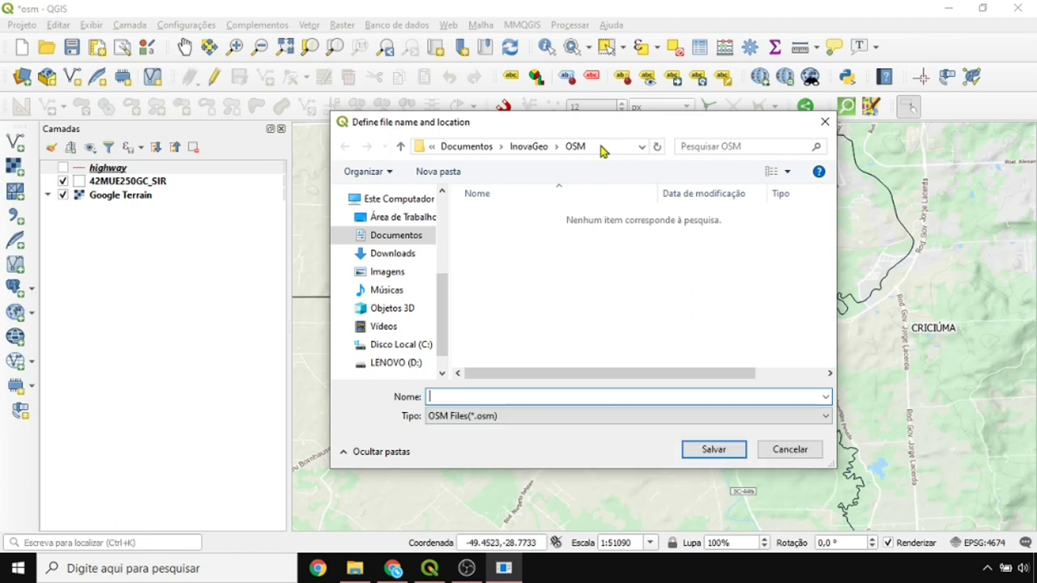
{"action": "type", "text": "osm2"}
{"action": "key", "text": "Return"}
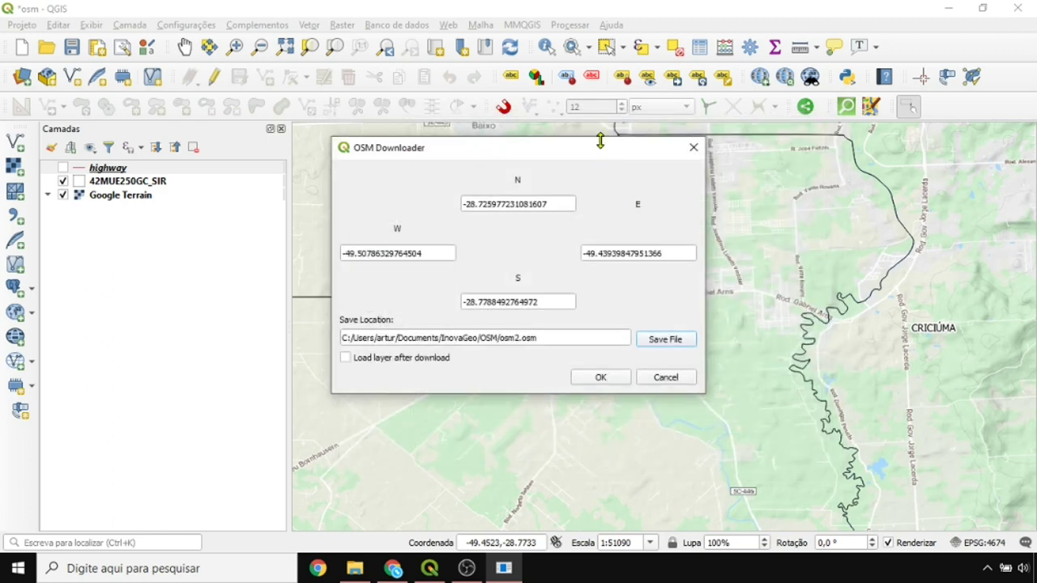
Step: Download the OSM data for the marked area without automatic layer loading, and dismiss the completion message
{"action": "left_click", "coordinate": [601, 377]}
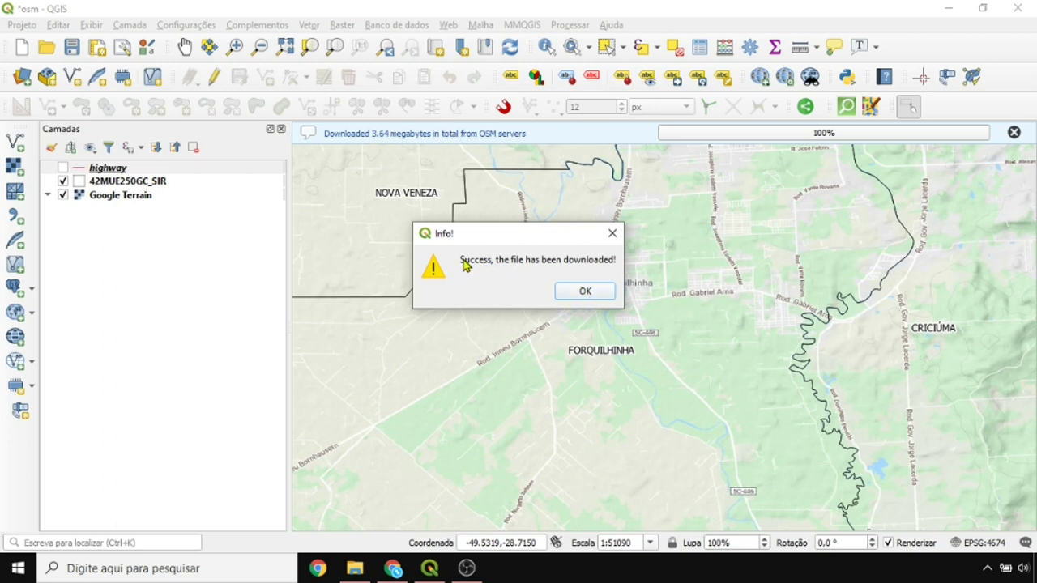
{"action": "left_click_drag", "start_coordinate": [466, 265], "coordinate": [529, 222]}
{"action": "left_click", "coordinate": [584, 273]}
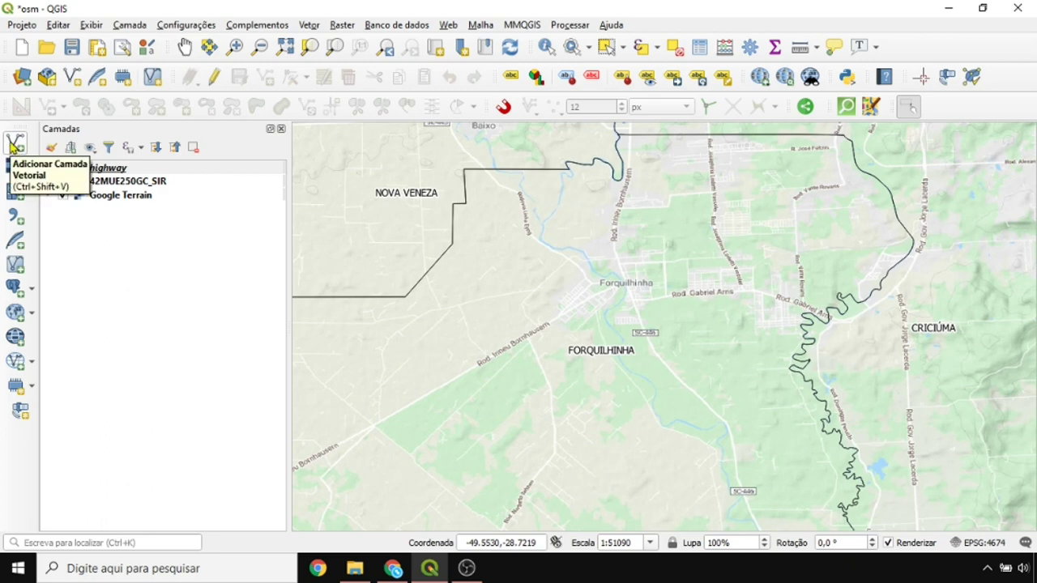
Step: Choose osm2.osm from the InovaGeo OSM folder as the source of a new vector layer and apply it
{"action": "left_click", "coordinate": [130, 24]}
{"action": "mouse_move", "coordinate": [176, 81]}
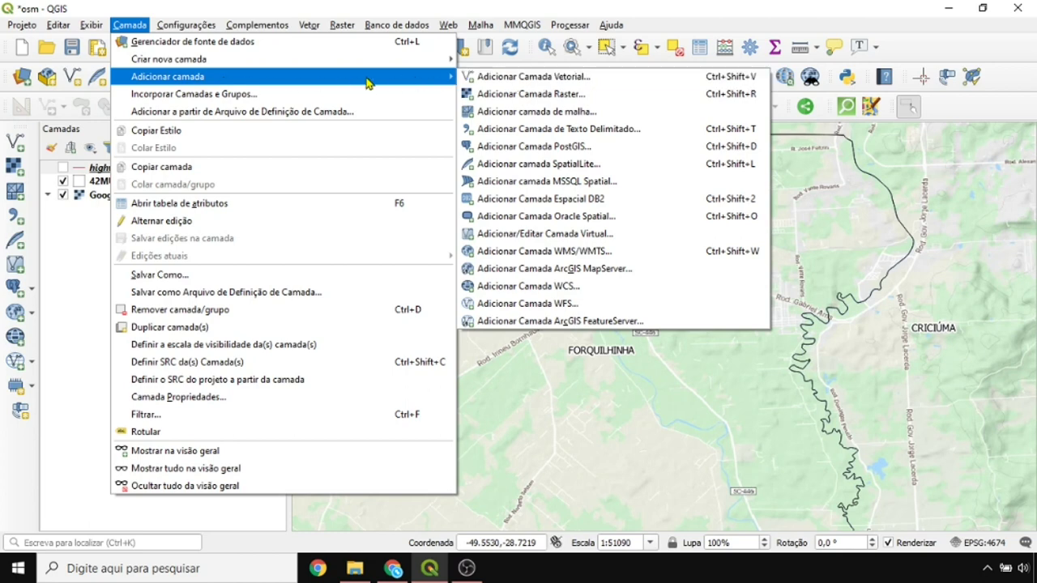
{"action": "left_click", "coordinate": [484, 79]}
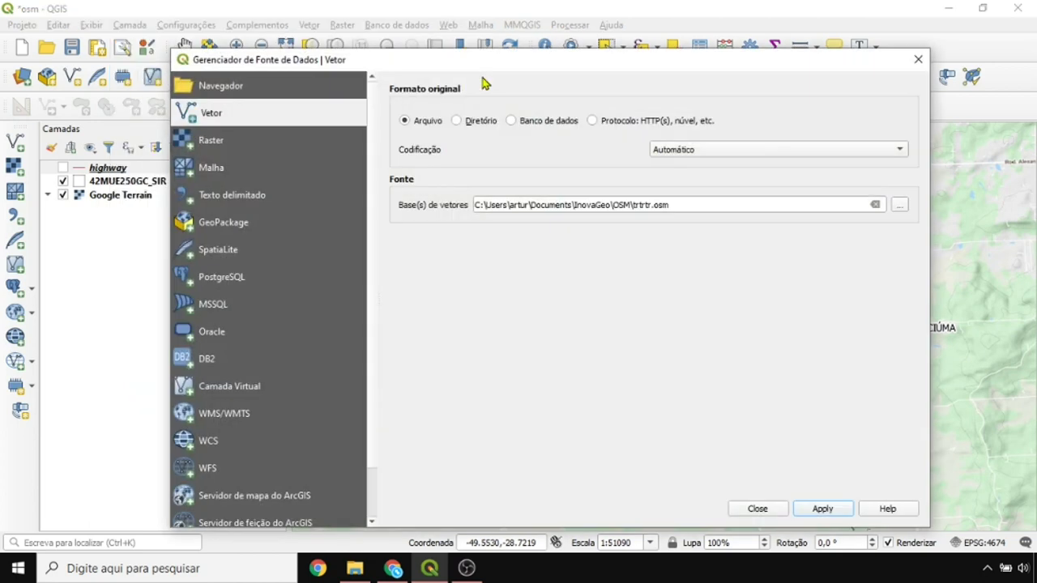
{"action": "left_click", "coordinate": [900, 206]}
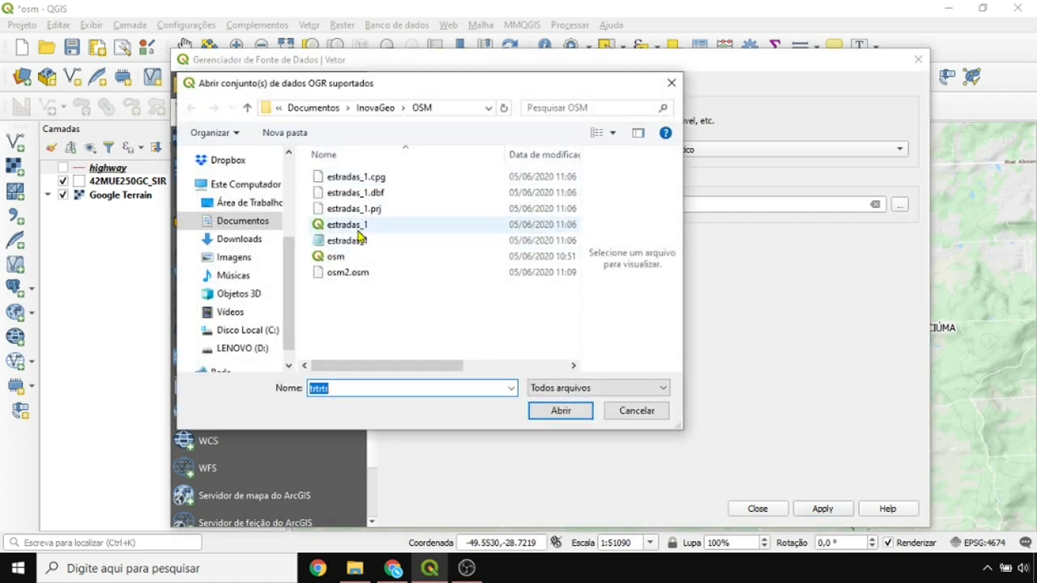
{"action": "left_click", "coordinate": [348, 272]}
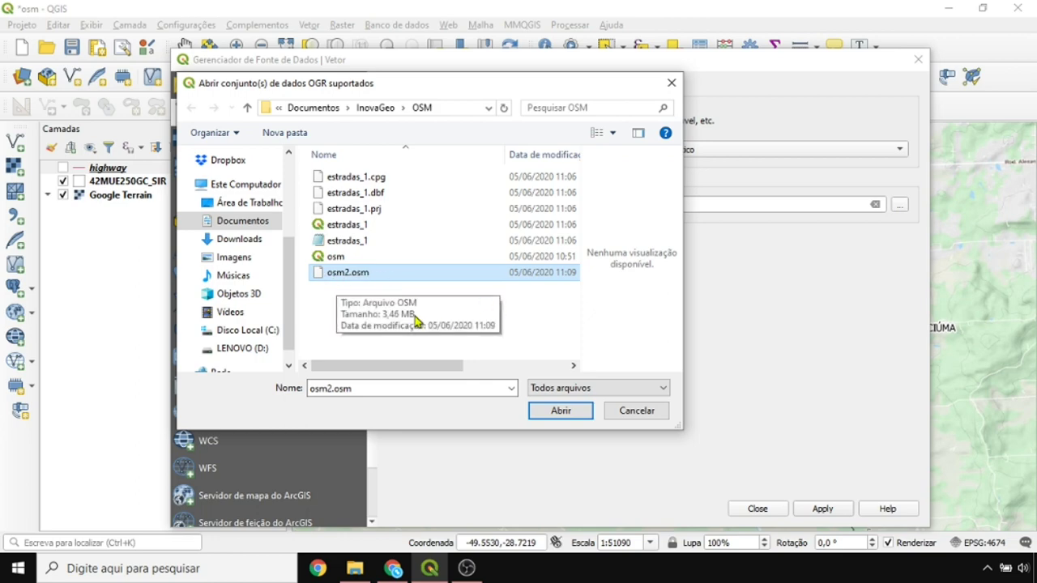
{"action": "left_click", "coordinate": [543, 415]}
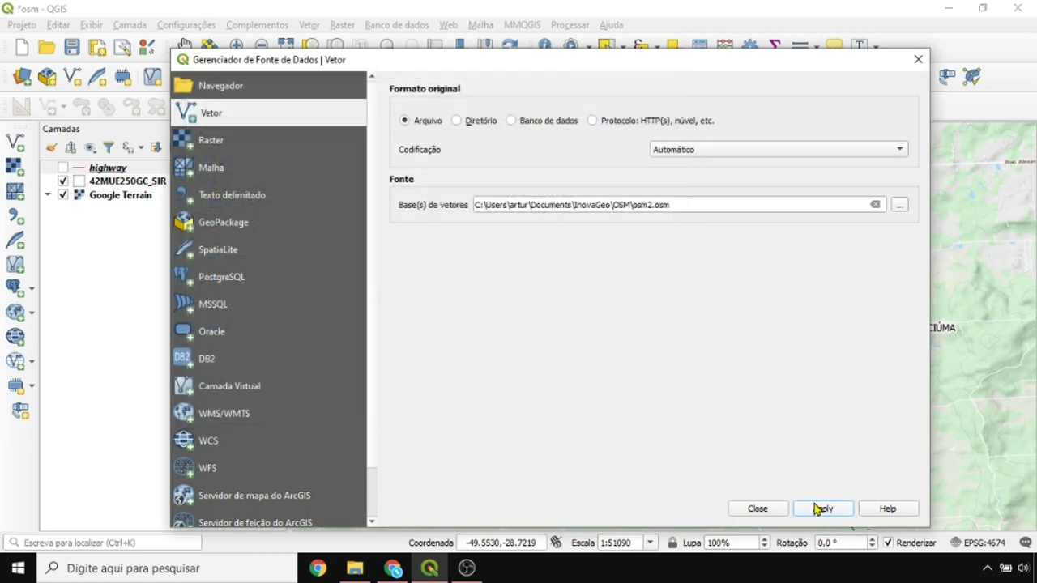
{"action": "left_click", "coordinate": [822, 510]}
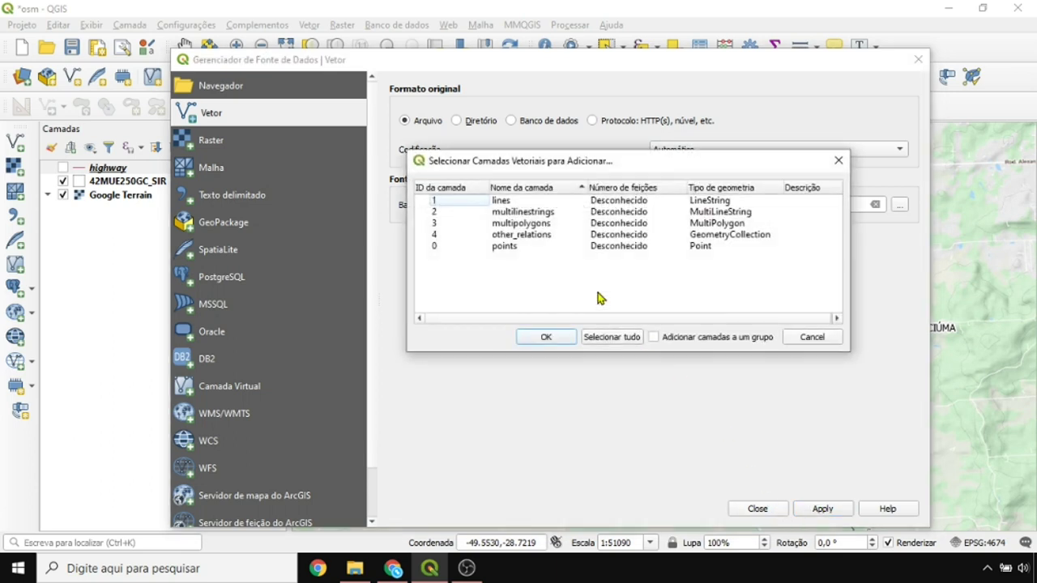
{"action": "left_click_drag", "start_coordinate": [502, 247], "coordinate": [374, 161]}
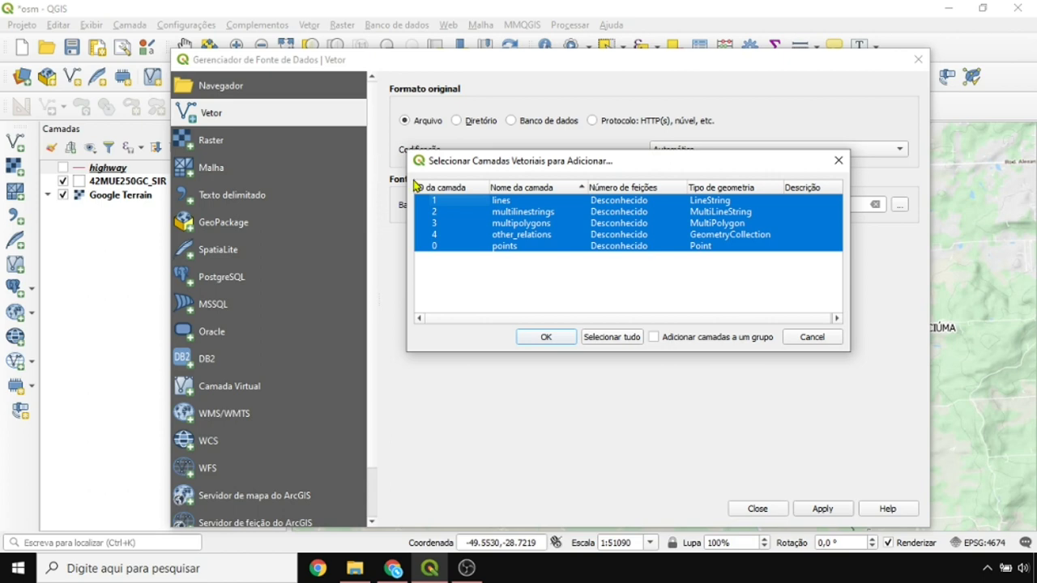
{"action": "left_click", "coordinate": [539, 282]}
{"action": "left_click_drag", "start_coordinate": [533, 280], "coordinate": [419, 197]}
{"action": "left_click", "coordinate": [530, 260]}
{"action": "left_click_drag", "start_coordinate": [527, 273], "coordinate": [501, 215]}
{"action": "left_click", "coordinate": [523, 269]}
{"action": "left_click", "coordinate": [528, 270]}
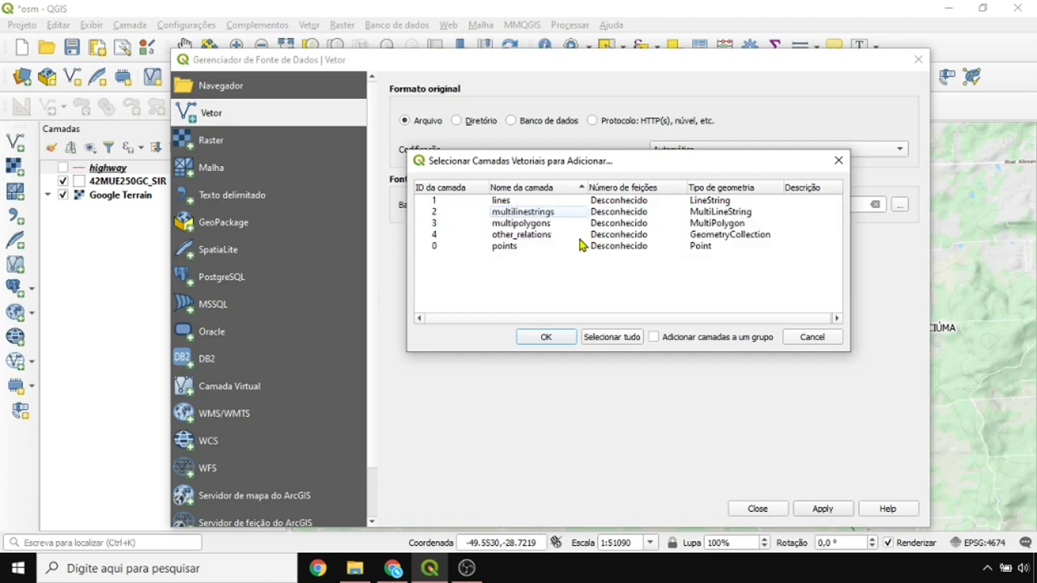
{"action": "left_click", "coordinate": [469, 203]}
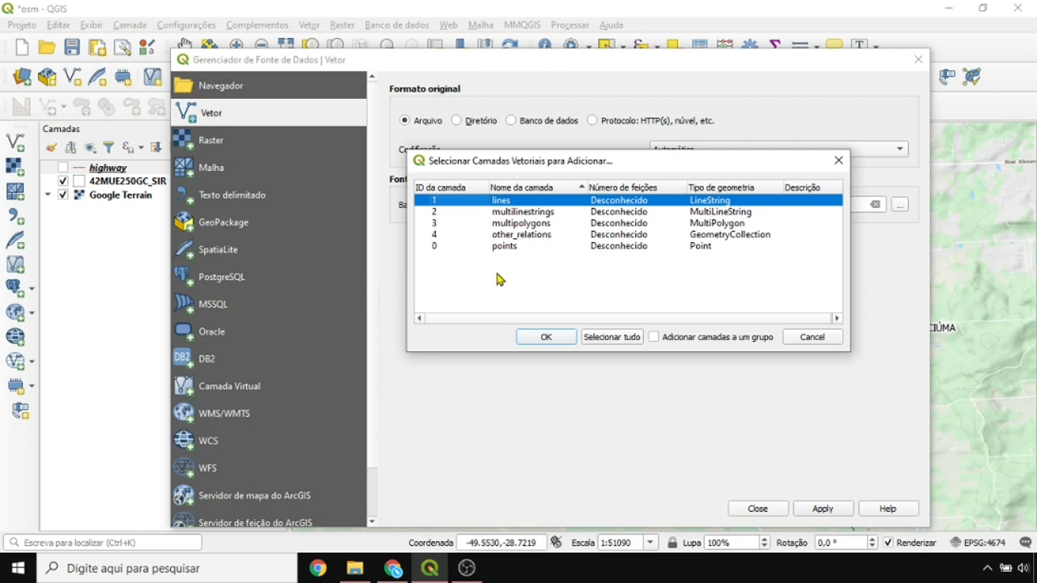
Step: Add all five osm2 sublayers (lines, multilinestrings, multipolygons, other_relations, points) to the project and close the data source manager
{"action": "left_click_drag", "start_coordinate": [477, 248], "coordinate": [456, 206]}
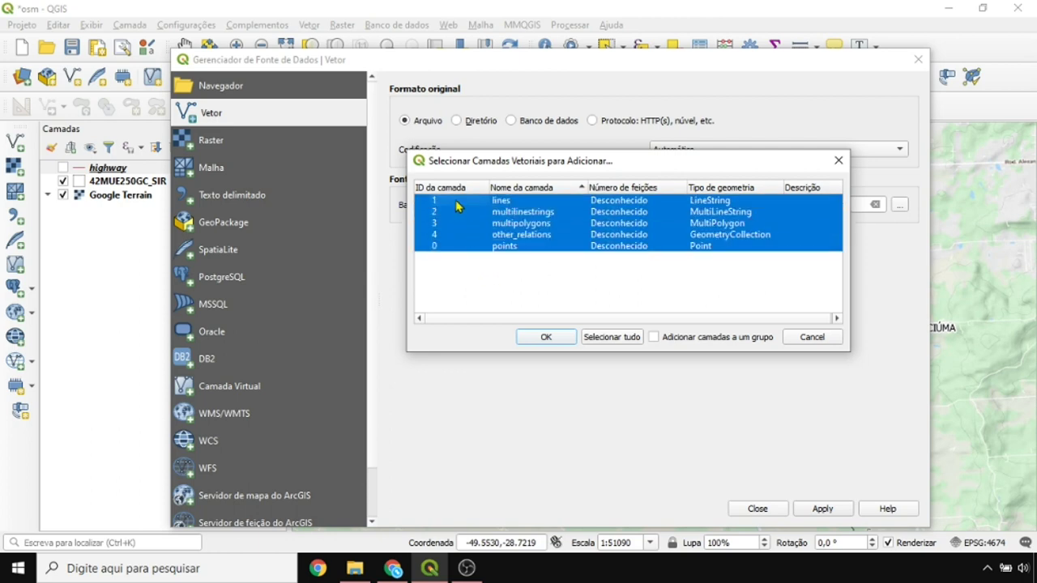
{"action": "left_click", "coordinate": [539, 338]}
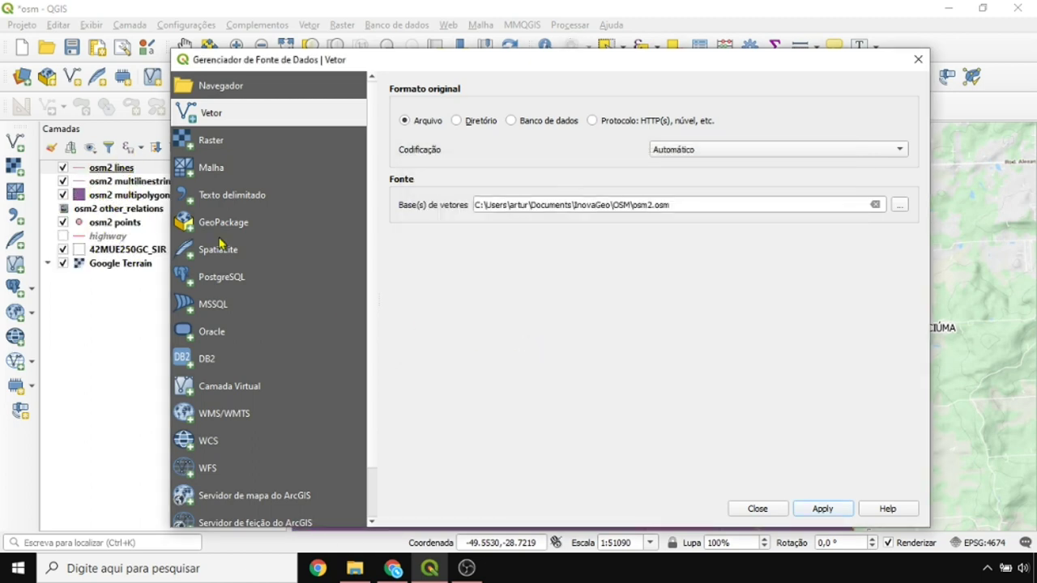
{"action": "left_click", "coordinate": [757, 509]}
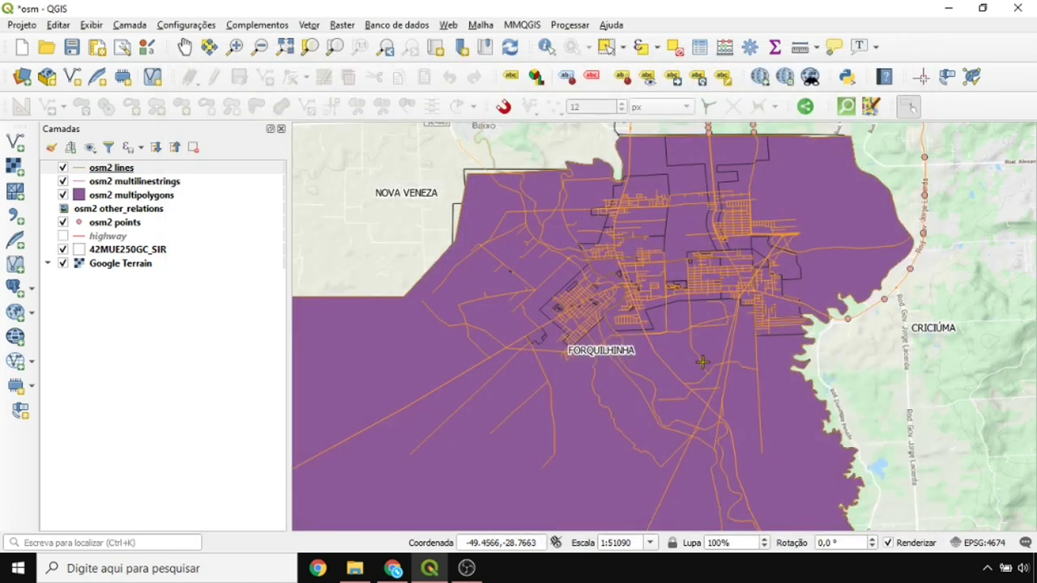
Step: Hide the osm2 points, osm2 multilinestrings and osm2 lines layers, keeping osm2 multipolygons displayed
{"action": "scroll", "coordinate": [588, 295], "scroll_direction": "down", "scroll_amount": 1}
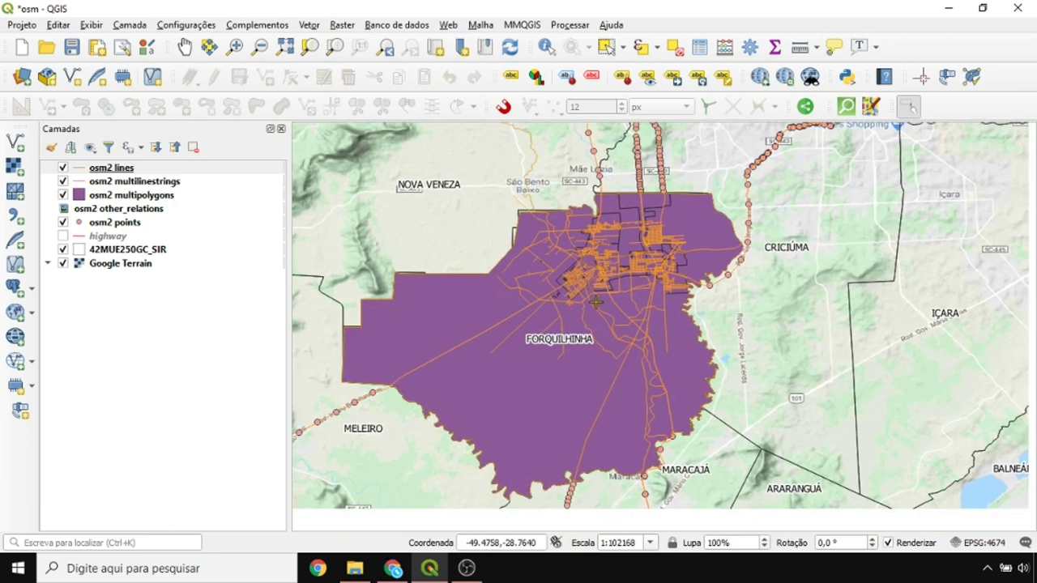
{"action": "scroll", "coordinate": [550, 255], "scroll_direction": "up", "scroll_amount": 1}
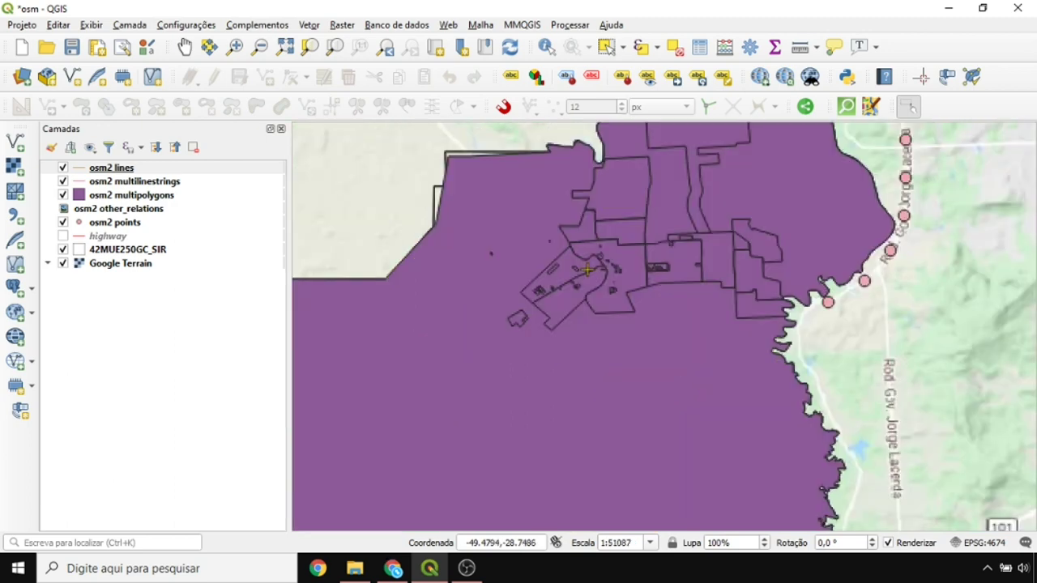
{"action": "left_click", "coordinate": [124, 196]}
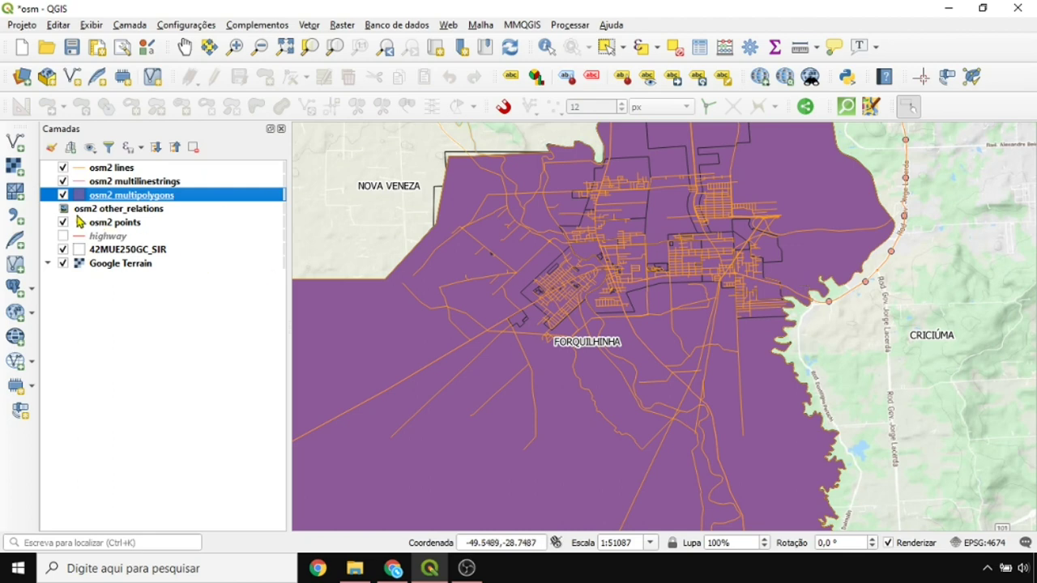
{"action": "left_click", "coordinate": [68, 210]}
{"action": "left_click", "coordinate": [63, 222]}
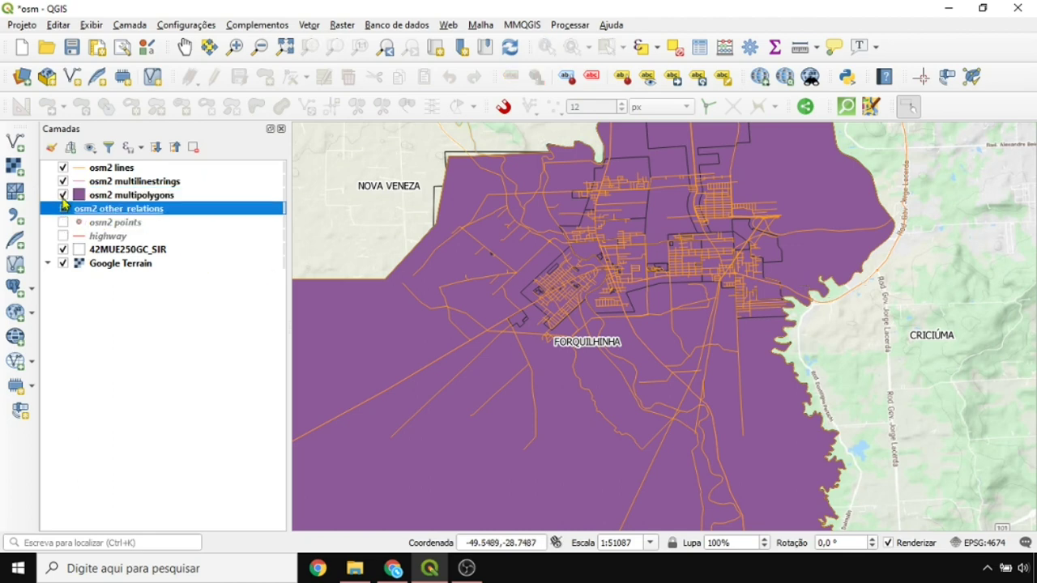
{"action": "left_click", "coordinate": [66, 195]}
{"action": "left_click", "coordinate": [63, 181]}
{"action": "left_click", "coordinate": [64, 168]}
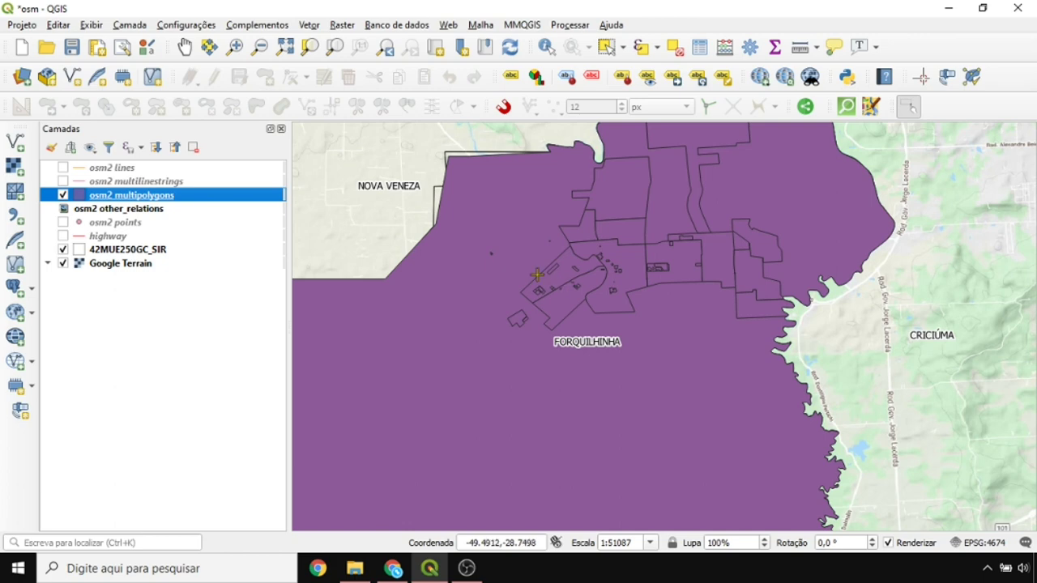
Step: Remove the osm2 multipolygons and osm2 other_relations layers from the project
{"action": "left_click", "coordinate": [194, 147]}
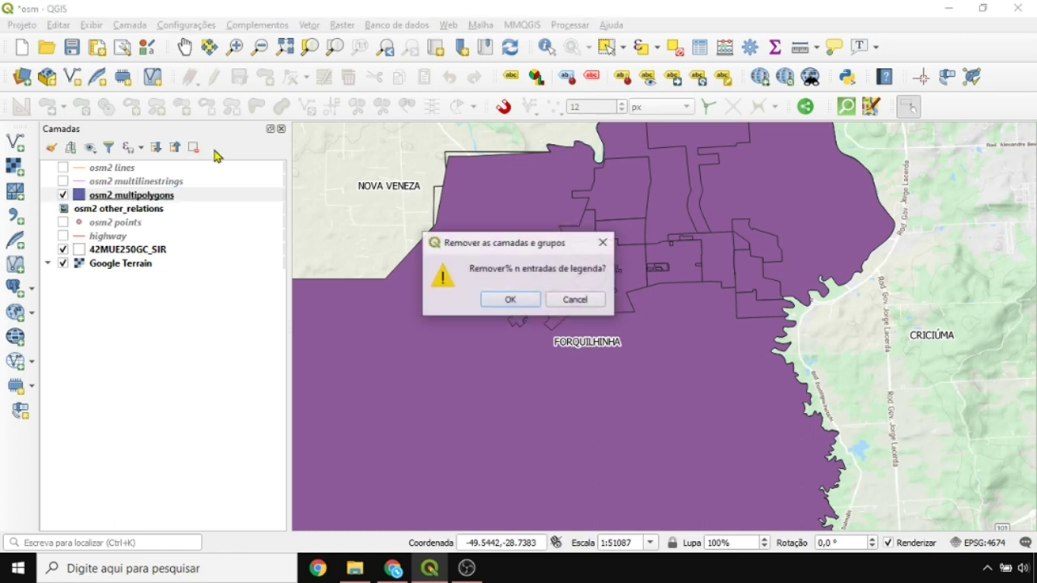
{"action": "left_click", "coordinate": [498, 300]}
{"action": "left_click", "coordinate": [132, 197]}
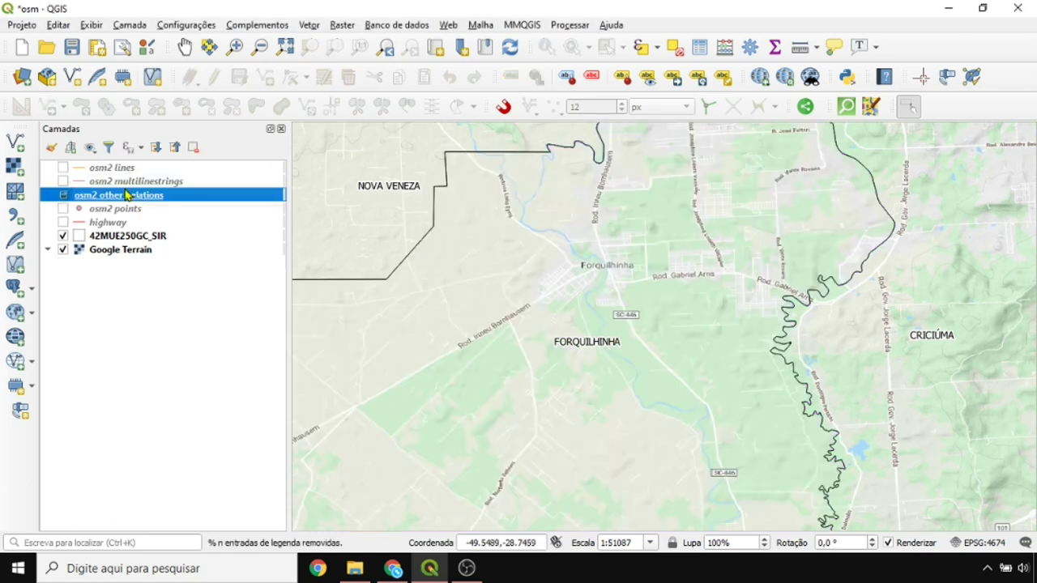
{"action": "left_click", "coordinate": [194, 147]}
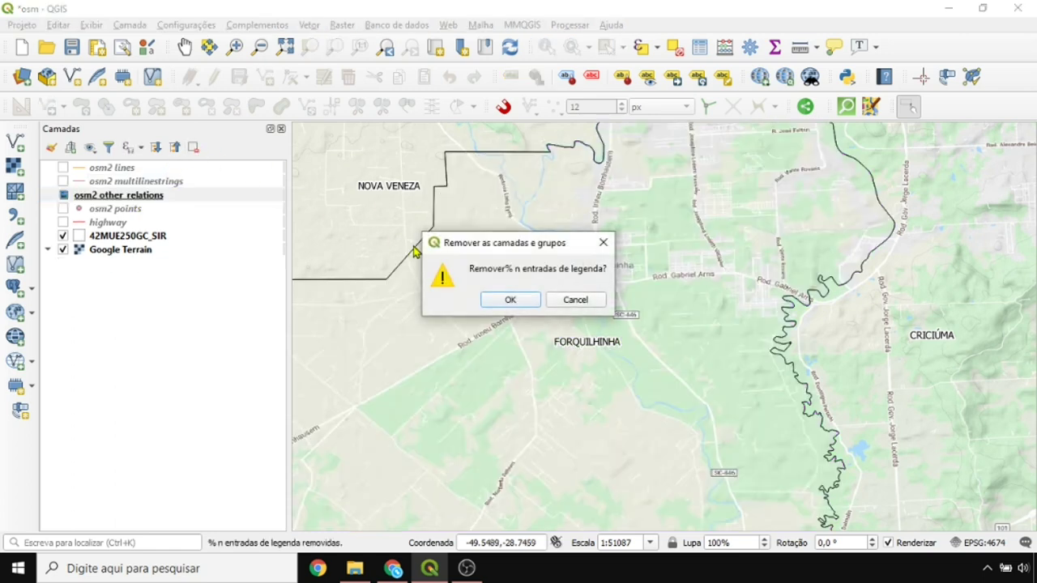
{"action": "left_click", "coordinate": [526, 303]}
Step: Show the osm2 points layer, examine its attribute table and close the table
{"action": "left_click", "coordinate": [106, 198]}
{"action": "left_click", "coordinate": [64, 196]}
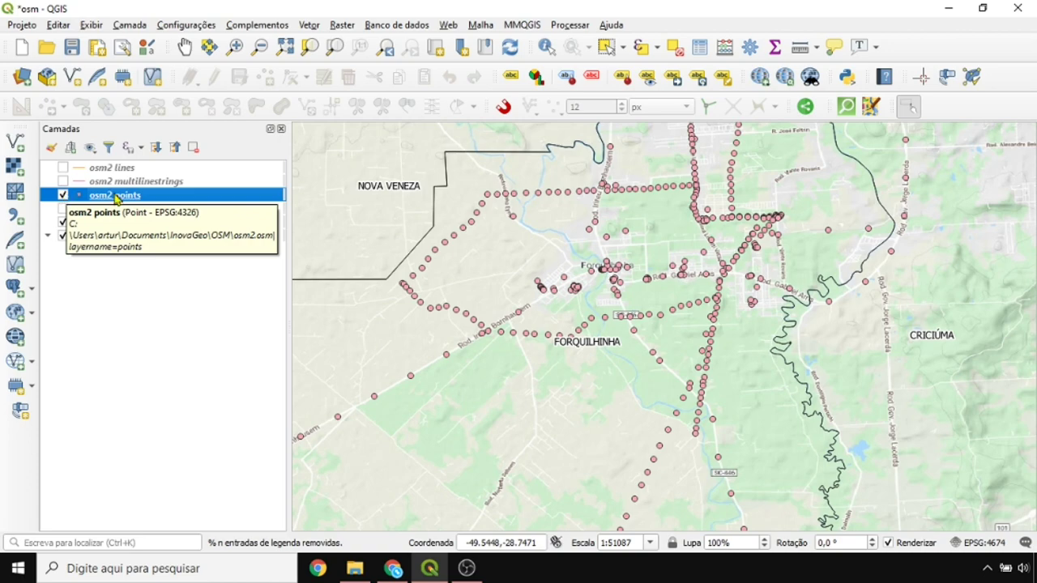
{"action": "right_click", "coordinate": [116, 199]}
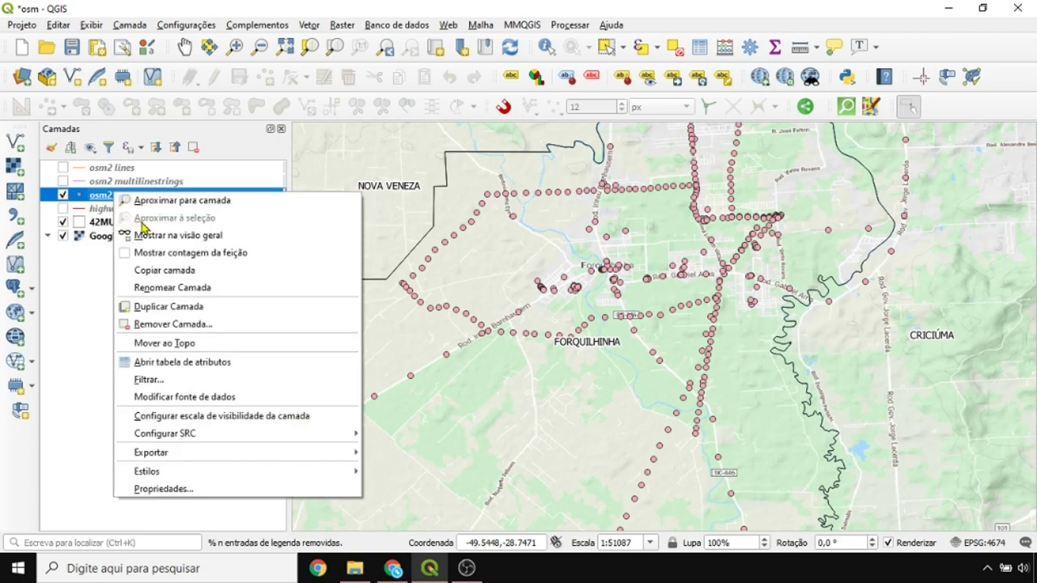
{"action": "left_click", "coordinate": [178, 363]}
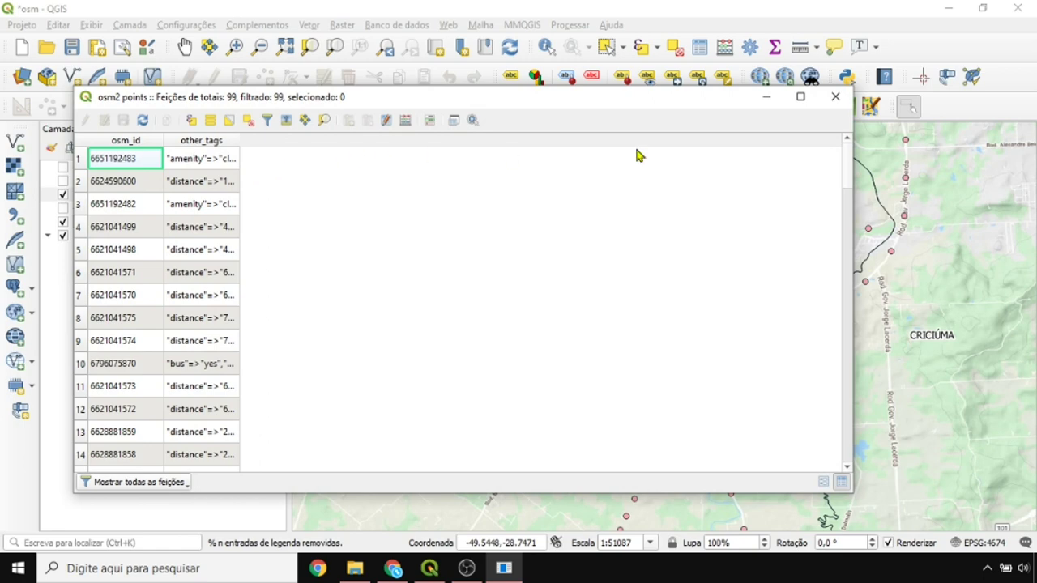
{"action": "left_click", "coordinate": [841, 100]}
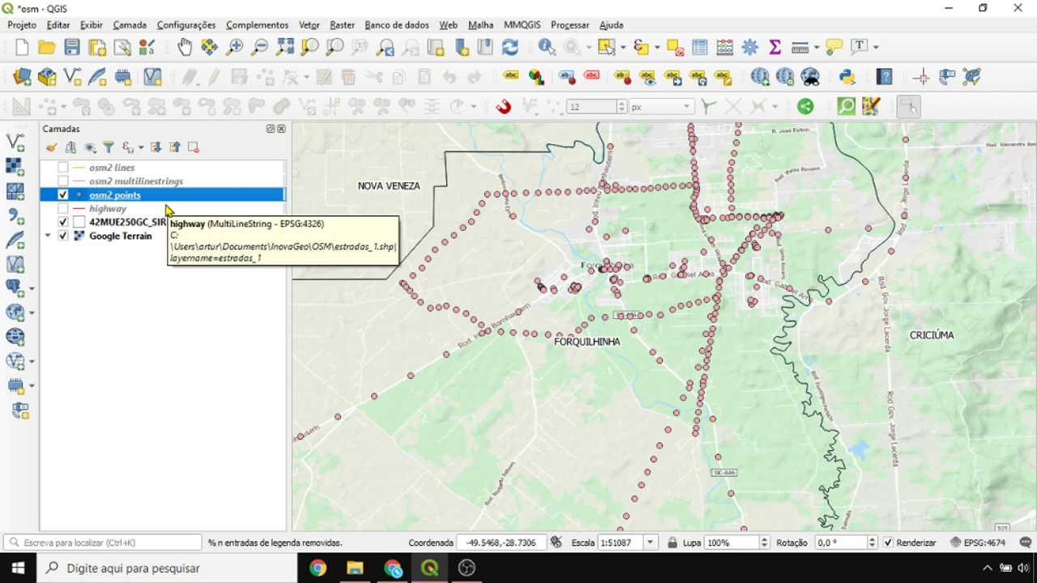
Step: Remove the osm2 points and osm2 multilinestrings layers from the project
{"action": "left_click", "coordinate": [193, 147]}
{"action": "left_click", "coordinate": [511, 300]}
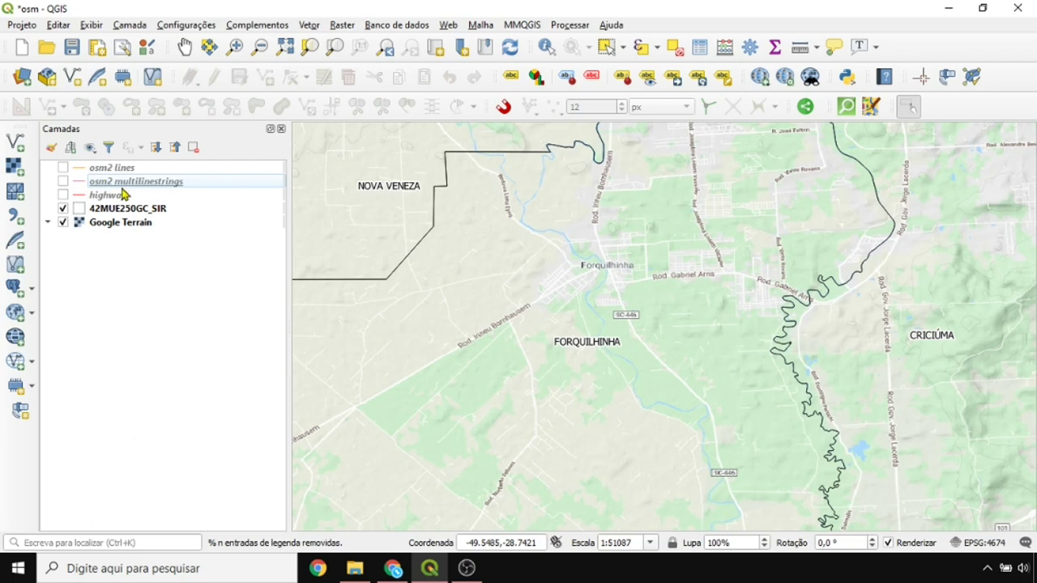
{"action": "left_click", "coordinate": [124, 183]}
{"action": "left_click", "coordinate": [193, 146]}
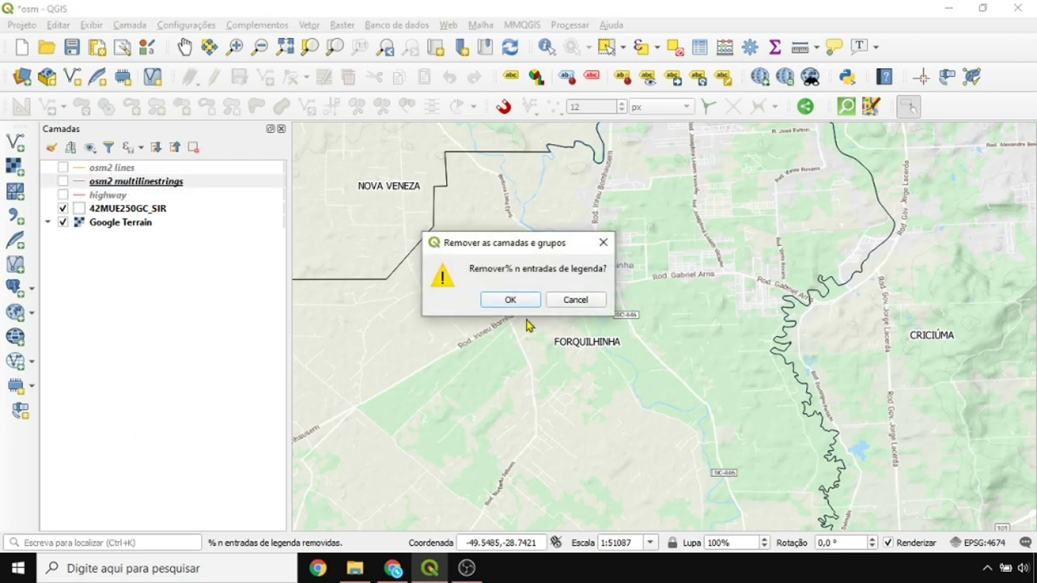
{"action": "left_click", "coordinate": [511, 300]}
Step: Show the osm2 lines layer on the map and activate the Pan tool
{"action": "left_click", "coordinate": [63, 167]}
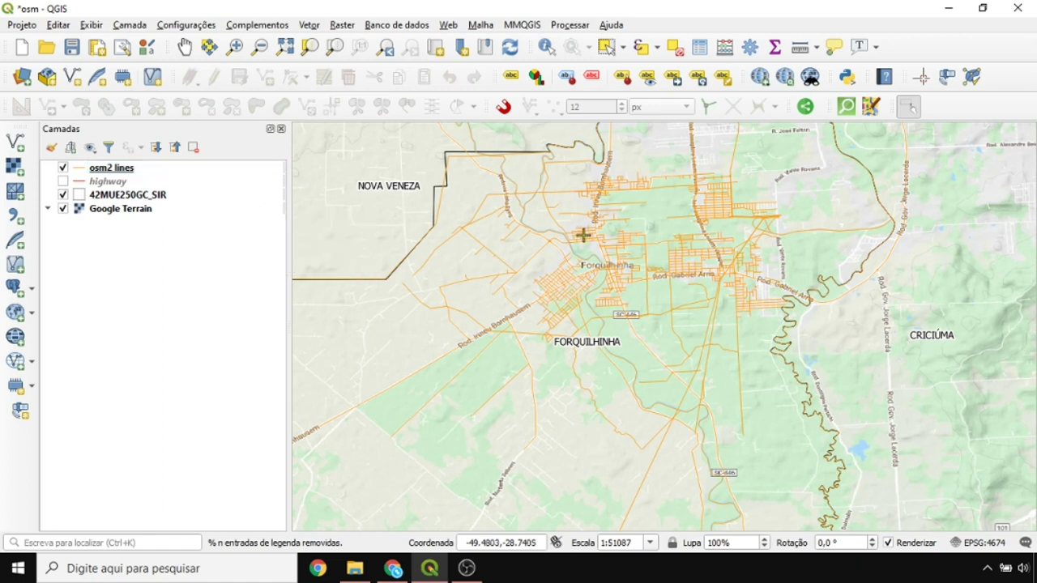
{"action": "left_click_drag", "start_coordinate": [581, 234], "coordinate": [551, 241]}
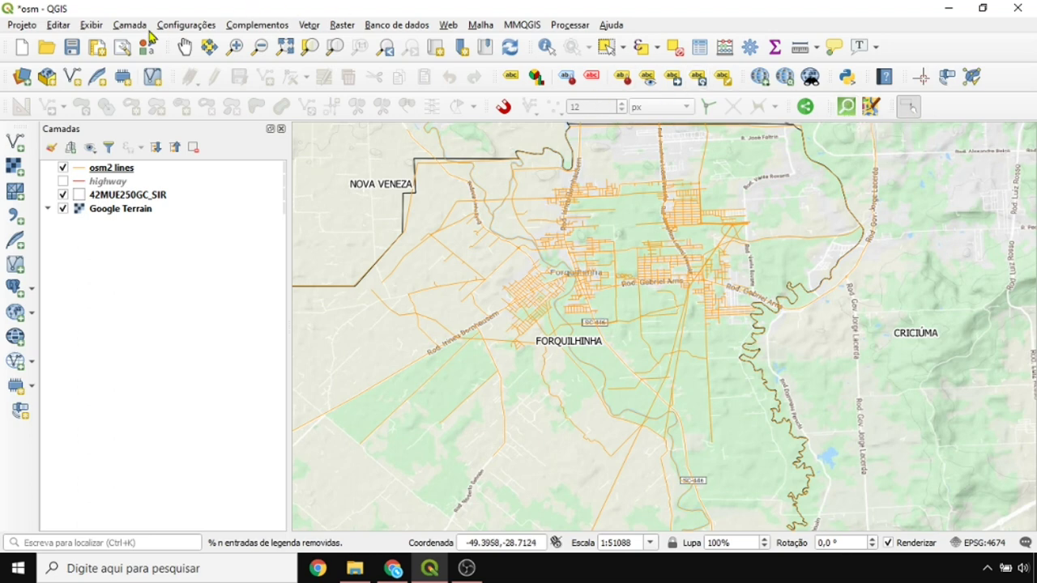
{"action": "left_click", "coordinate": [185, 46]}
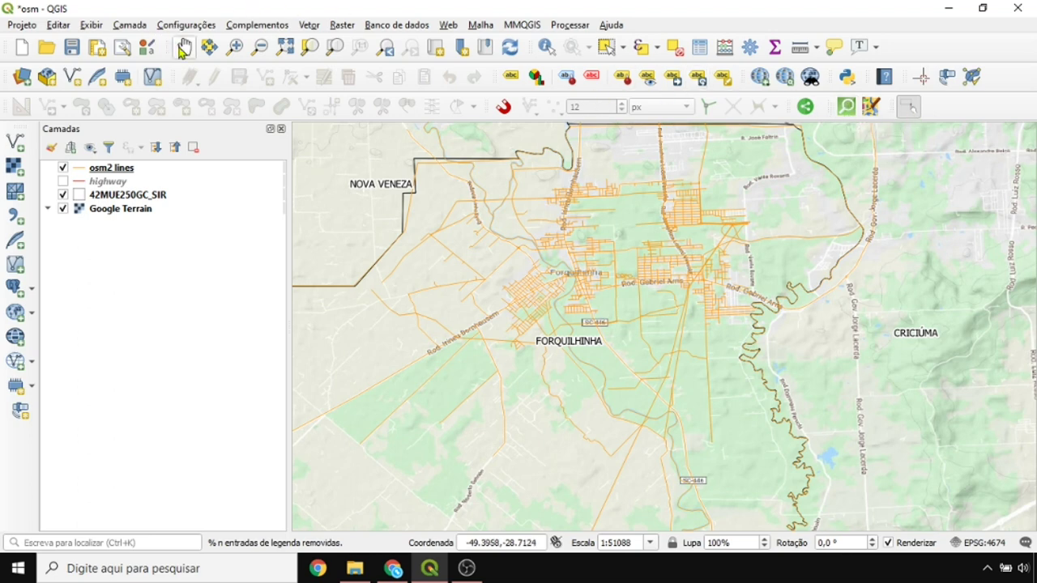
Step: Examine the osm2 lines attribute table with the other_tags column widened and sorted in descending order
{"action": "right_click", "coordinate": [116, 168]}
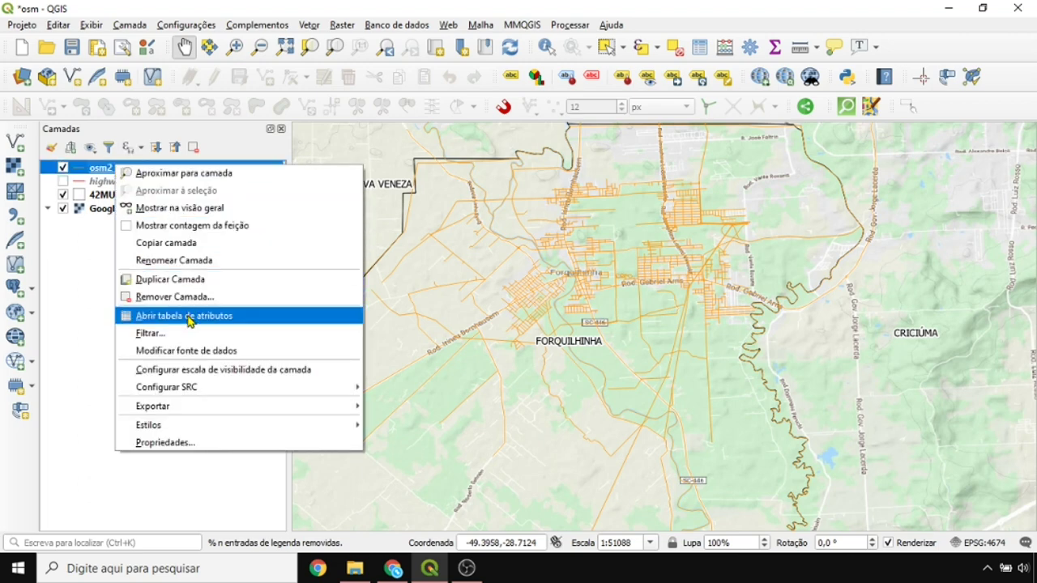
{"action": "left_click", "coordinate": [178, 315]}
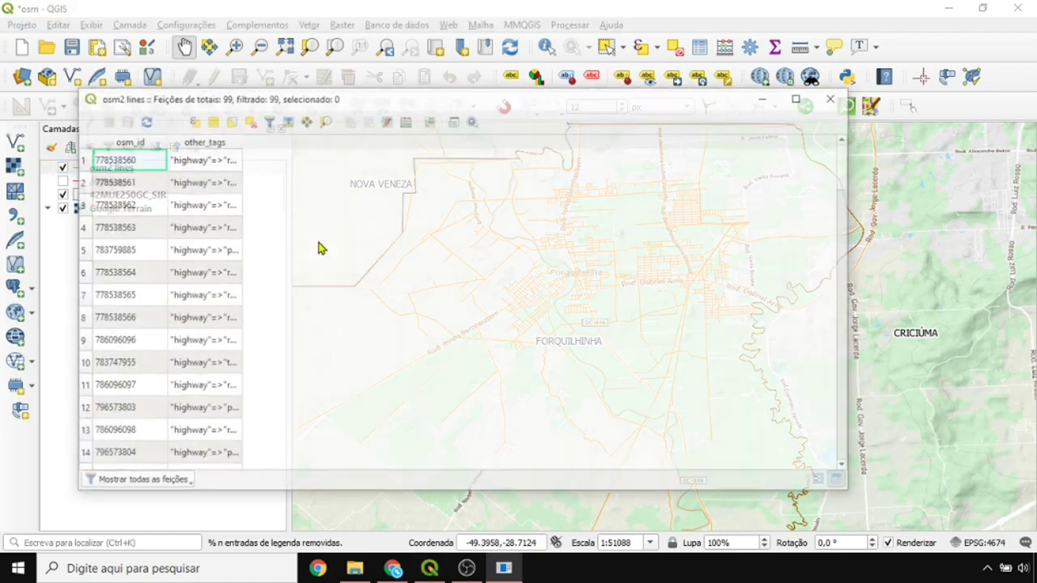
{"action": "left_click_drag", "start_coordinate": [240, 141], "coordinate": [539, 138]}
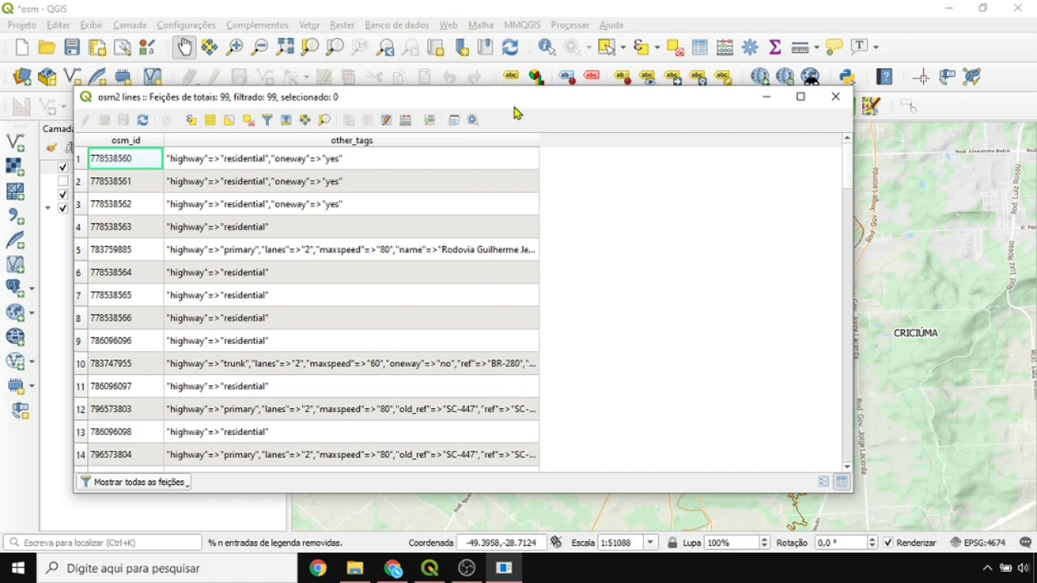
{"action": "left_click_drag", "start_coordinate": [515, 105], "coordinate": [562, 72]}
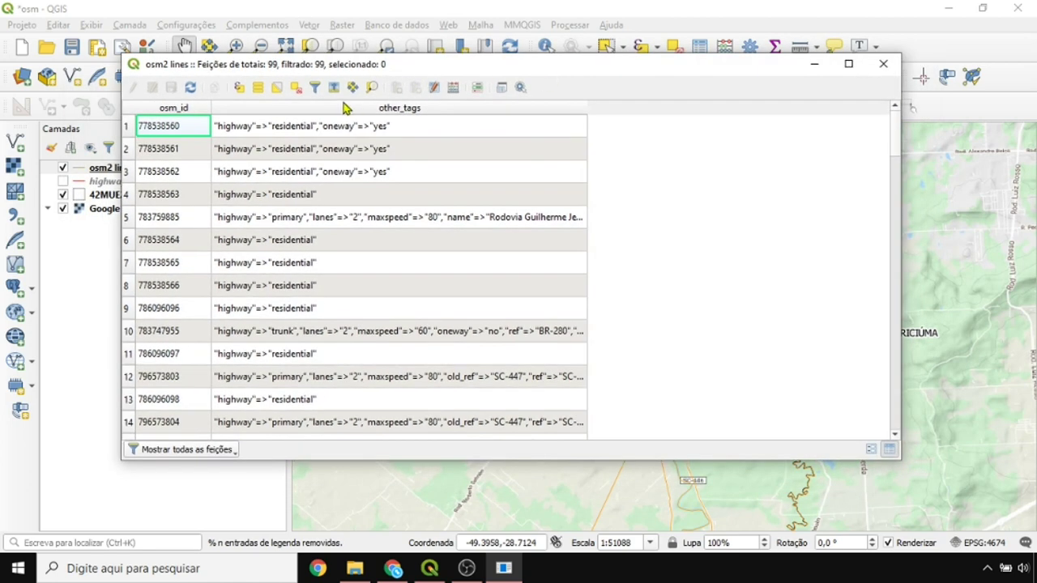
{"action": "left_click", "coordinate": [280, 108]}
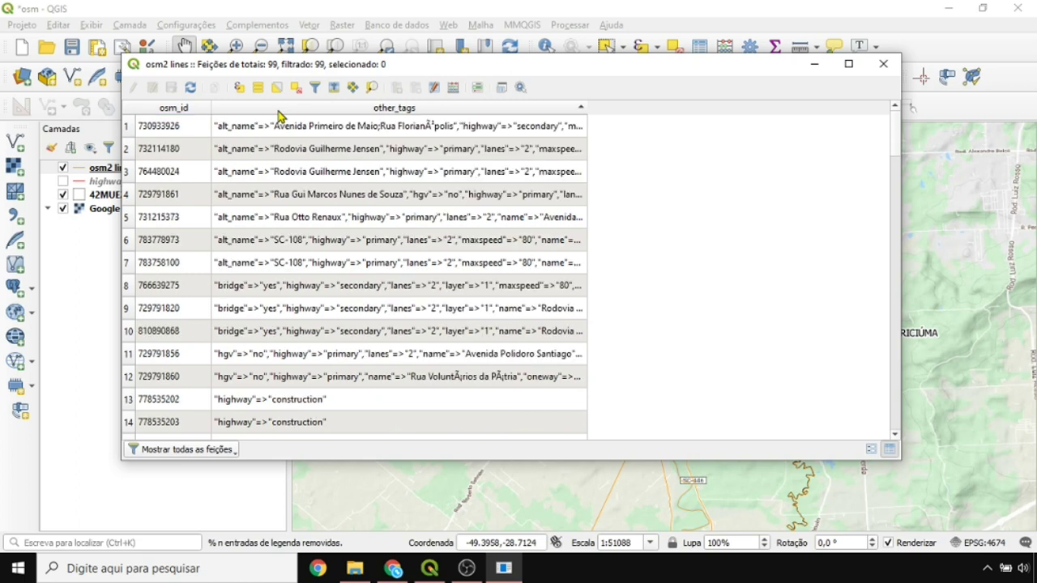
{"action": "left_click", "coordinate": [278, 109]}
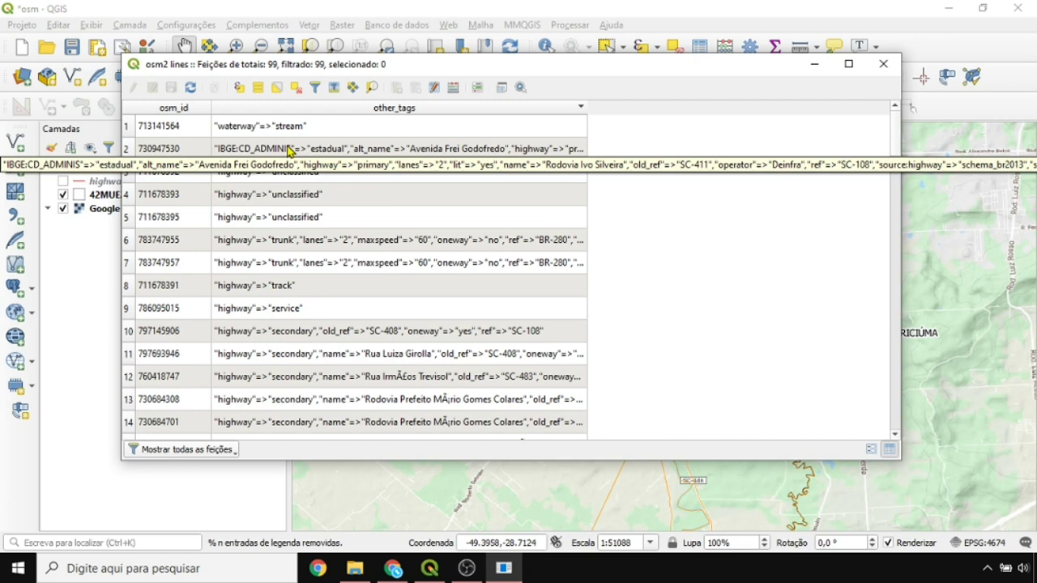
Step: Sort the osm2 lines attribute table by other_tags in ascending order, examine the combined tags and close the table
{"action": "left_click", "coordinate": [300, 111]}
{"action": "left_click", "coordinate": [300, 110]}
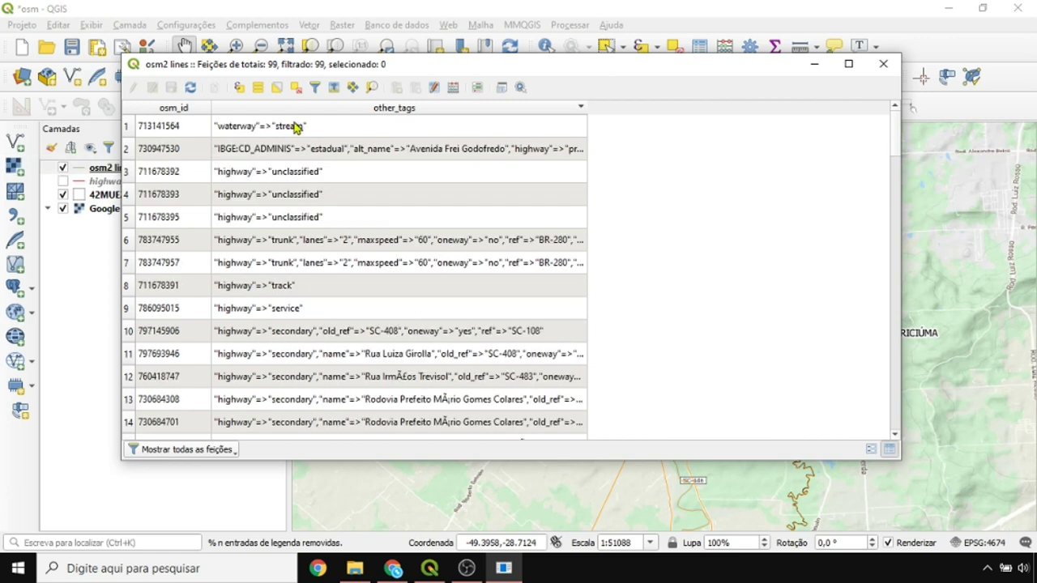
{"action": "left_click_drag", "start_coordinate": [296, 127], "coordinate": [317, 359]}
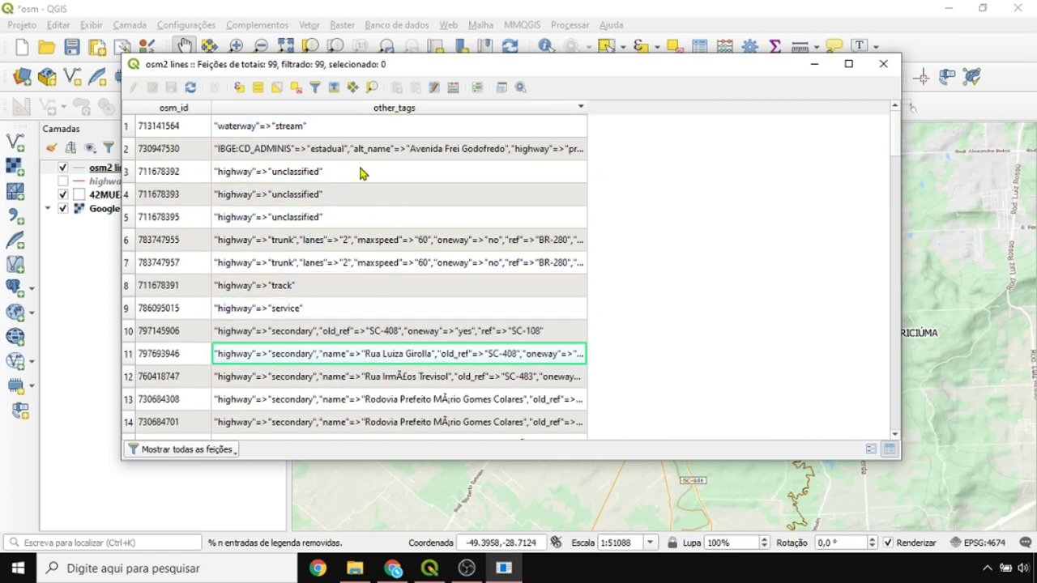
{"action": "left_click", "coordinate": [395, 109]}
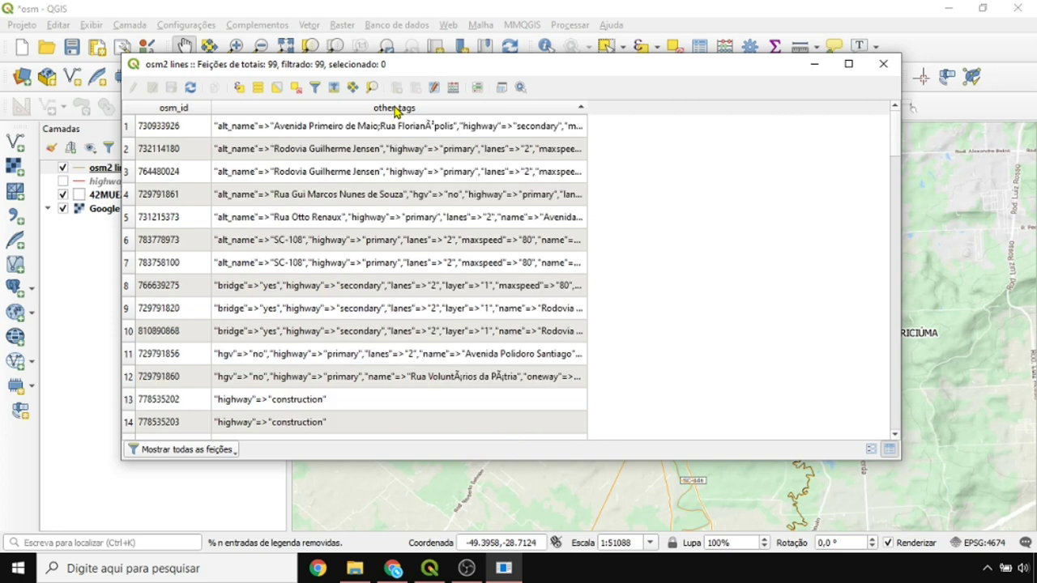
{"action": "left_click", "coordinate": [883, 64]}
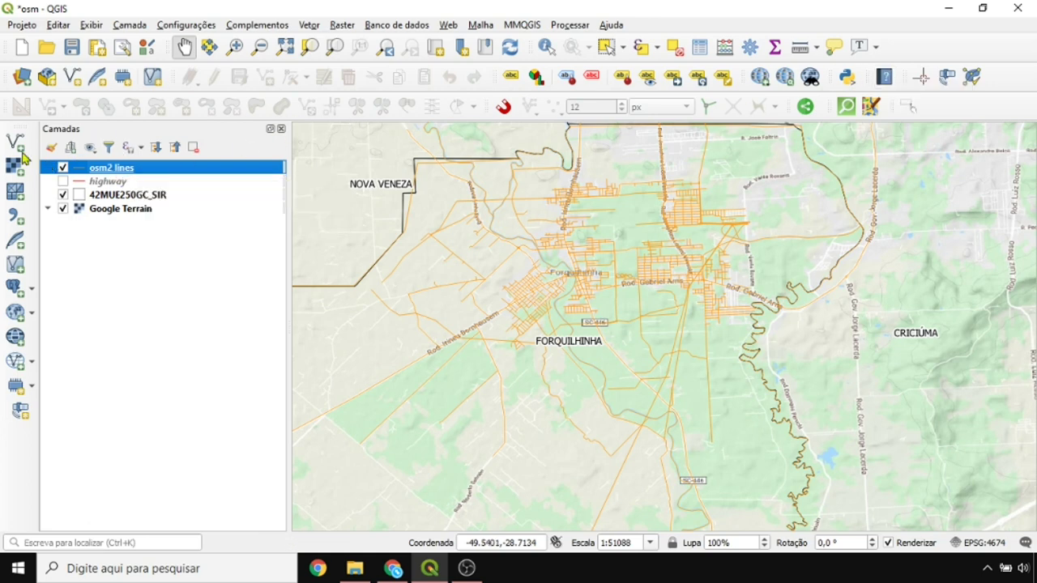
Step: Check the vector data source dialog for osm2.osm, close it without adding anything and hide the osm2 lines layer
{"action": "key", "text": "ctrl+shift+v"}
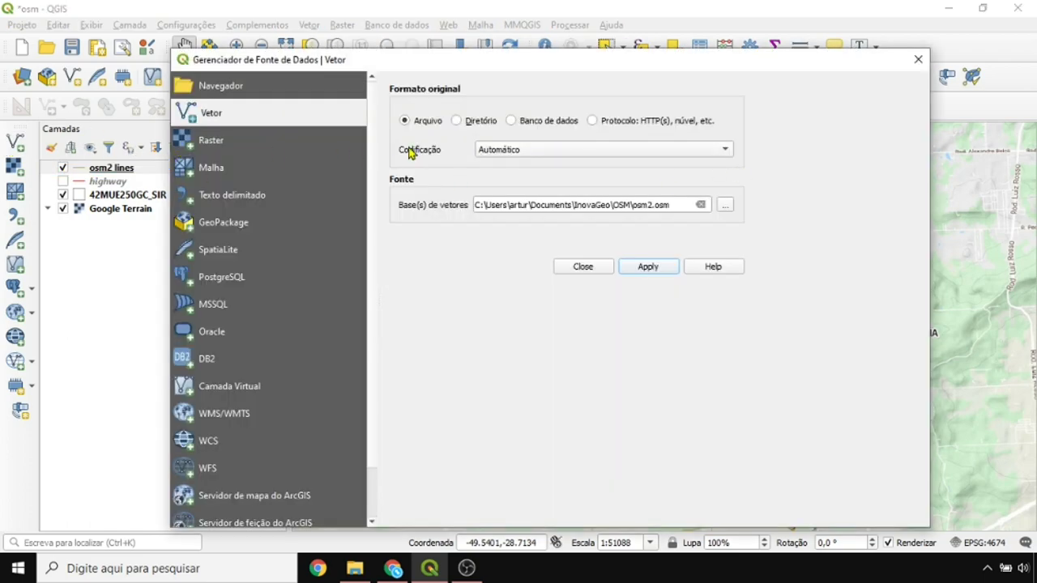
{"action": "left_click", "coordinate": [918, 60]}
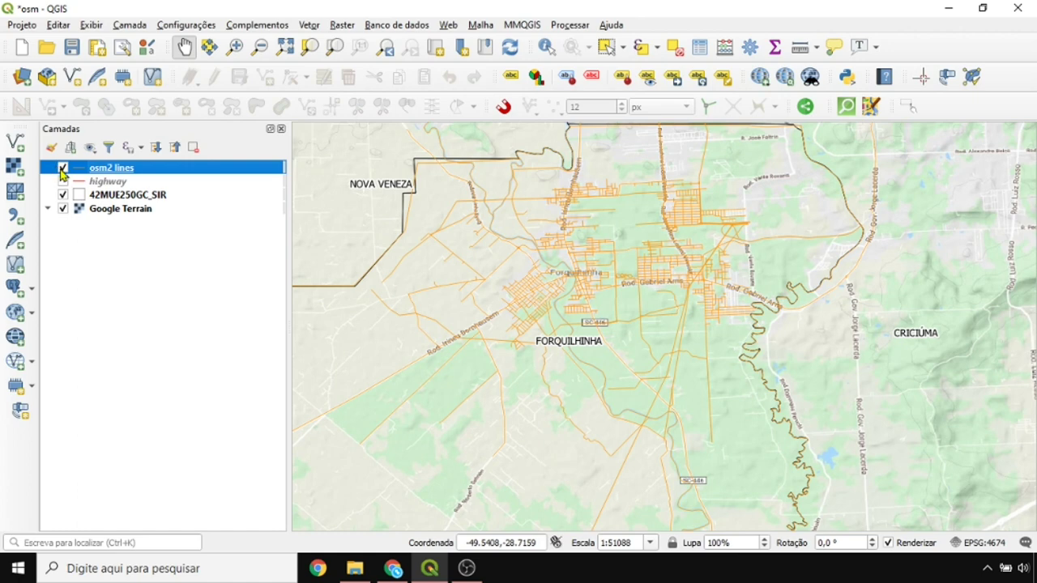
{"action": "left_click", "coordinate": [62, 169]}
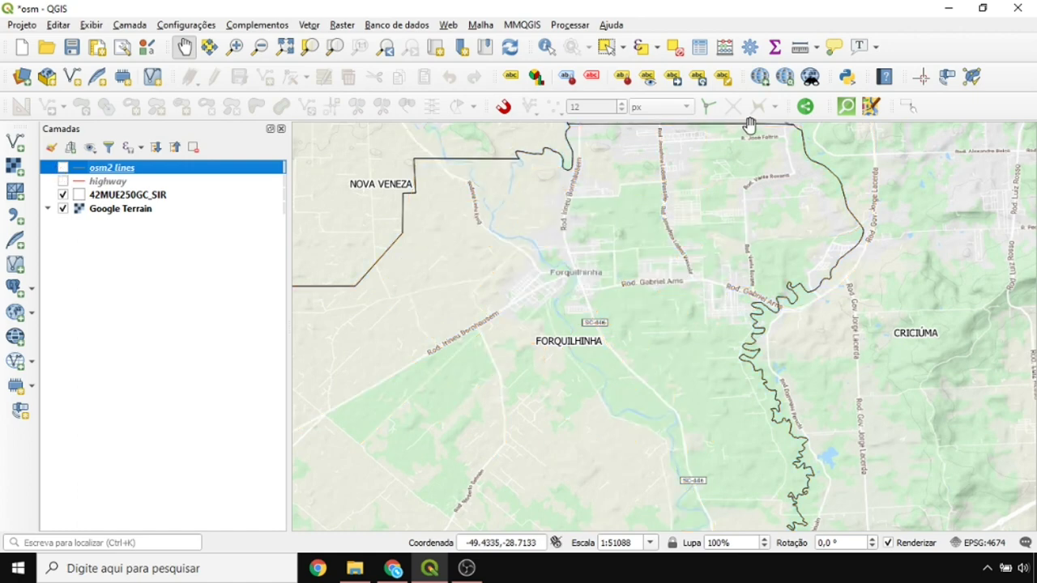
Step: Load osm2.osm through QuickOSM's OSM file option with points, lines, multilines, multipolygons and all tags enabled
{"action": "left_click", "coordinate": [846, 107]}
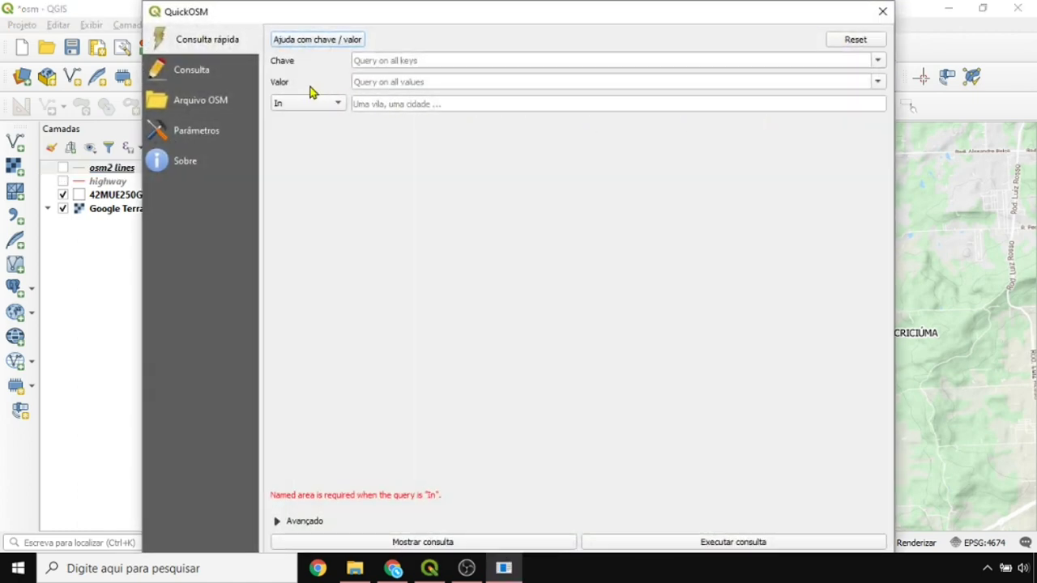
{"action": "left_click", "coordinate": [202, 108]}
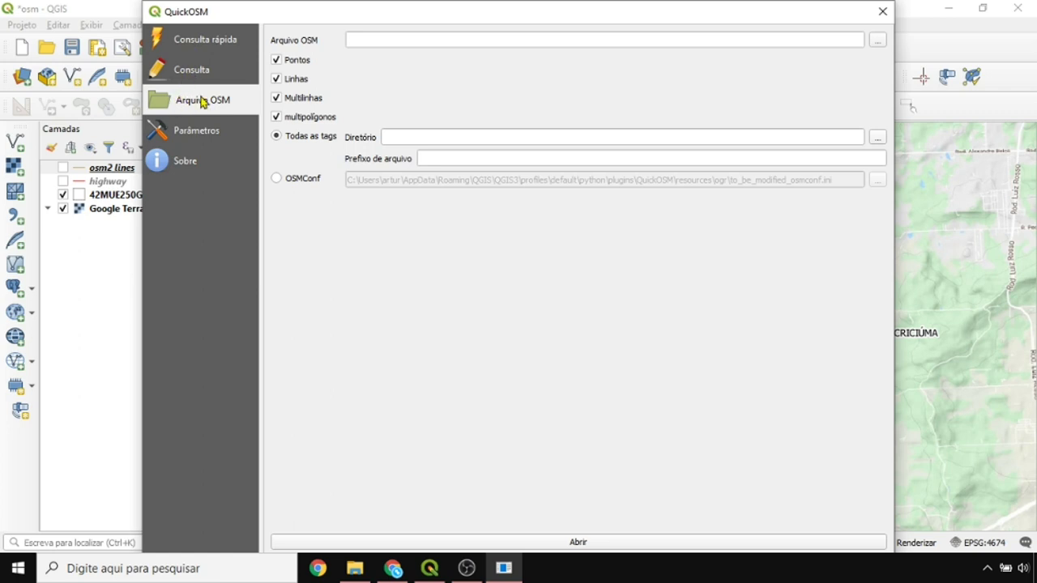
{"action": "left_click", "coordinate": [879, 42]}
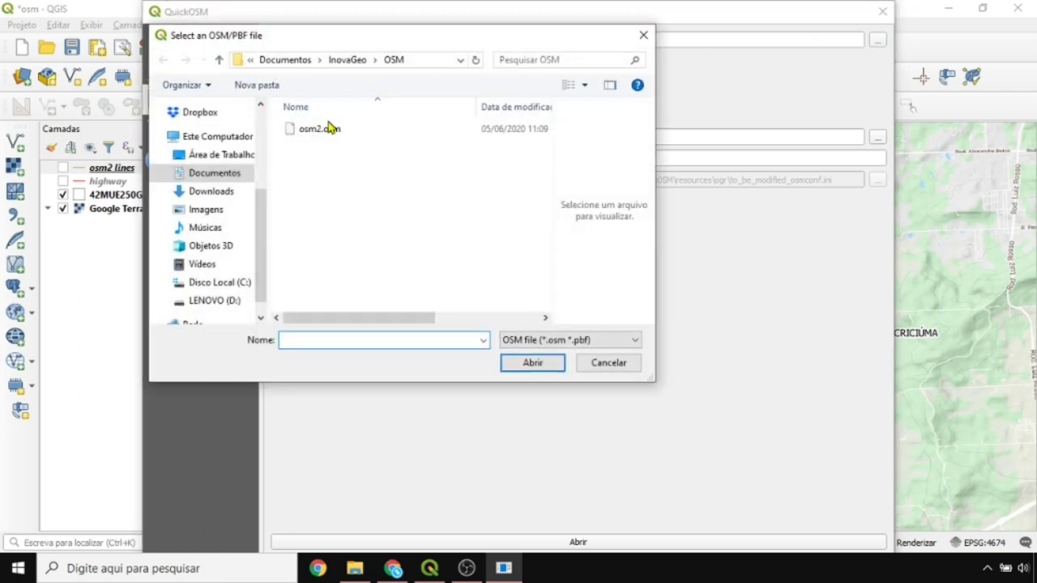
{"action": "left_click", "coordinate": [312, 131]}
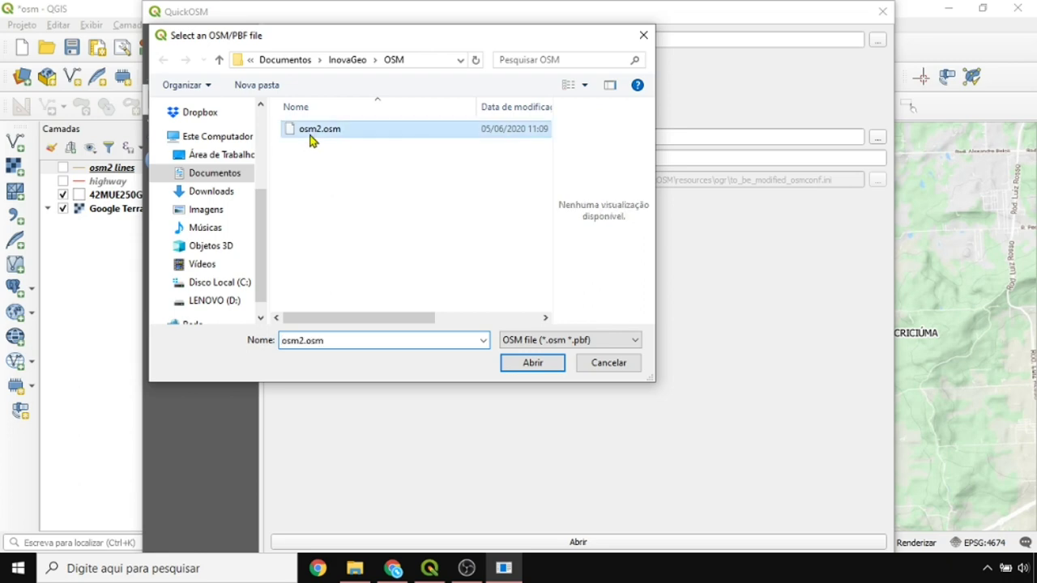
{"action": "left_click", "coordinate": [530, 366]}
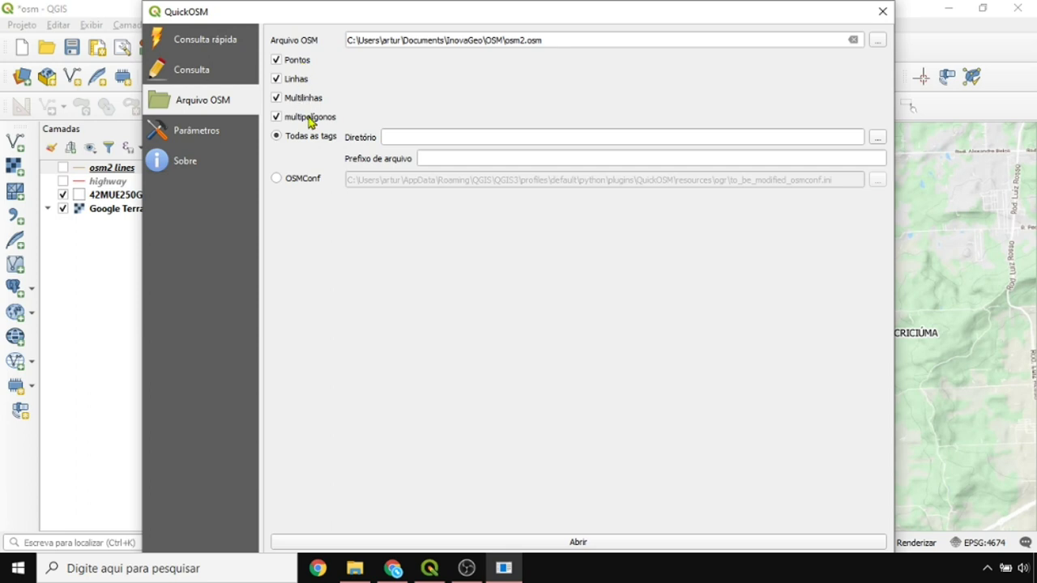
{"action": "left_click", "coordinate": [624, 545]}
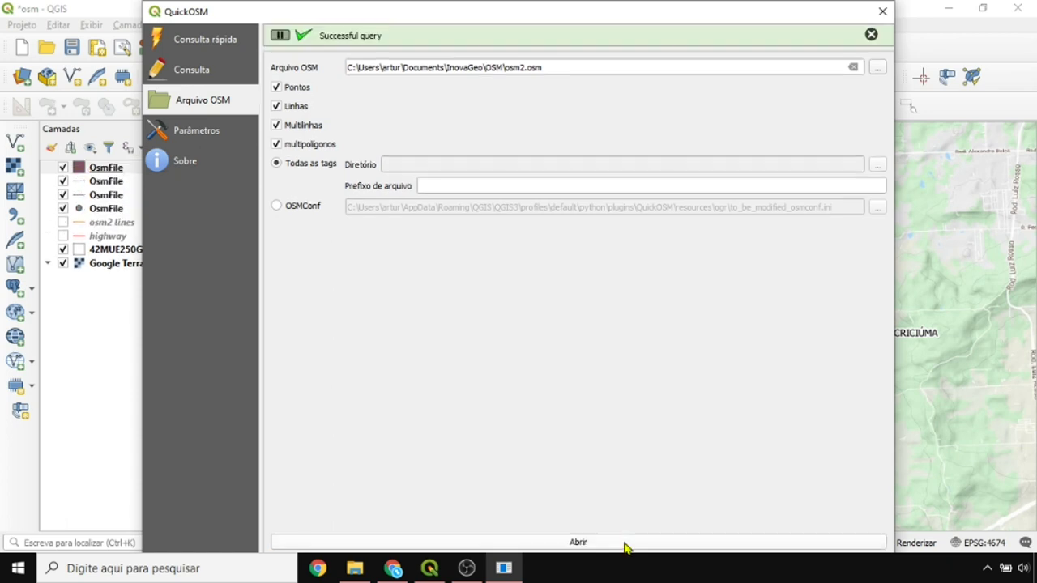
{"action": "left_click", "coordinate": [882, 11]}
Step: Remove the OsmFile polygon layer and the OsmFile point layer from the project
{"action": "scroll", "coordinate": [476, 220], "scroll_direction": "down", "scroll_amount": 1}
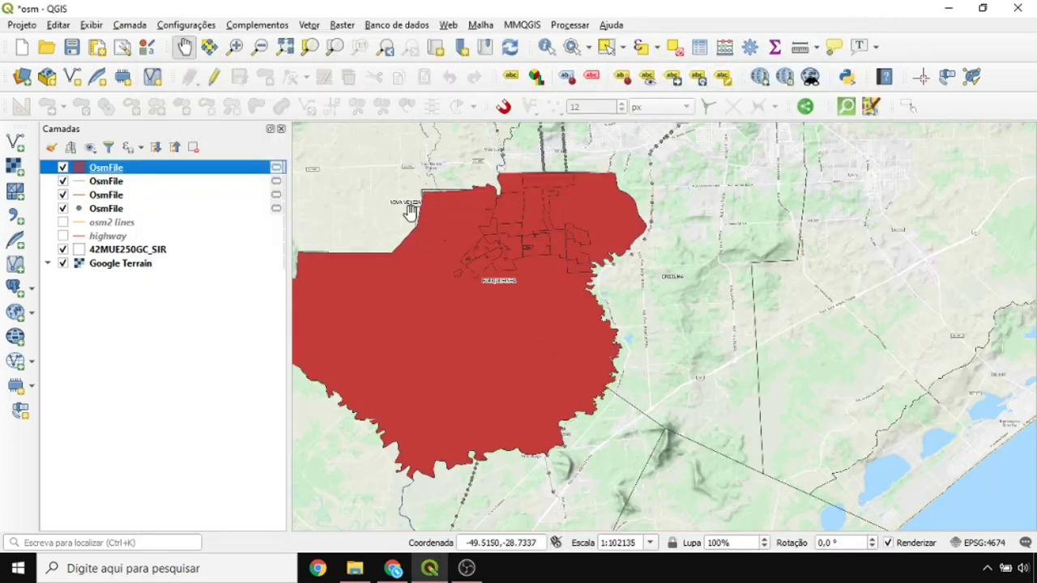
{"action": "left_click", "coordinate": [193, 147]}
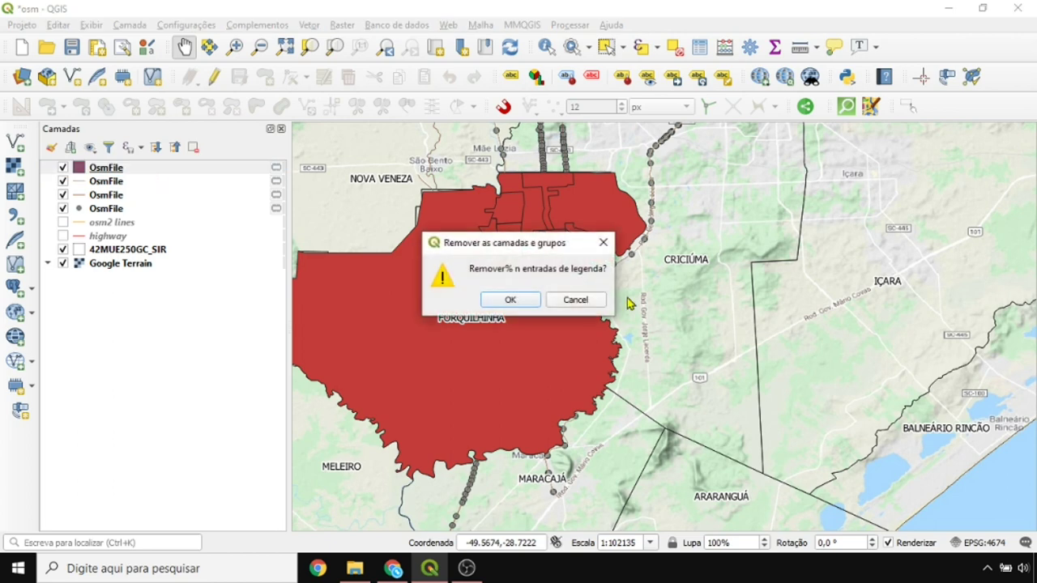
{"action": "left_click", "coordinate": [511, 301]}
{"action": "left_click", "coordinate": [122, 196]}
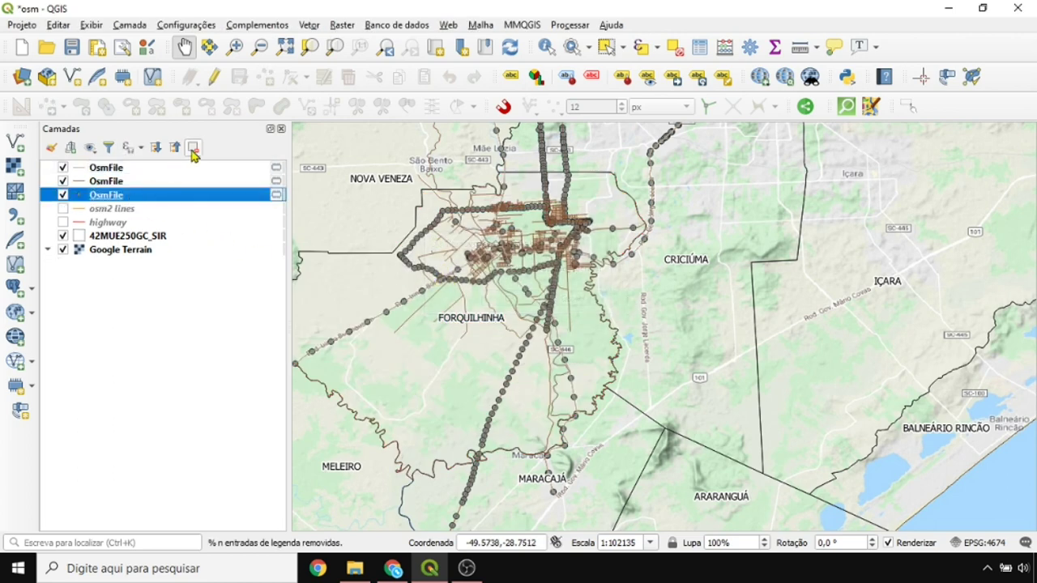
{"action": "left_click", "coordinate": [193, 147]}
{"action": "left_click", "coordinate": [523, 301]}
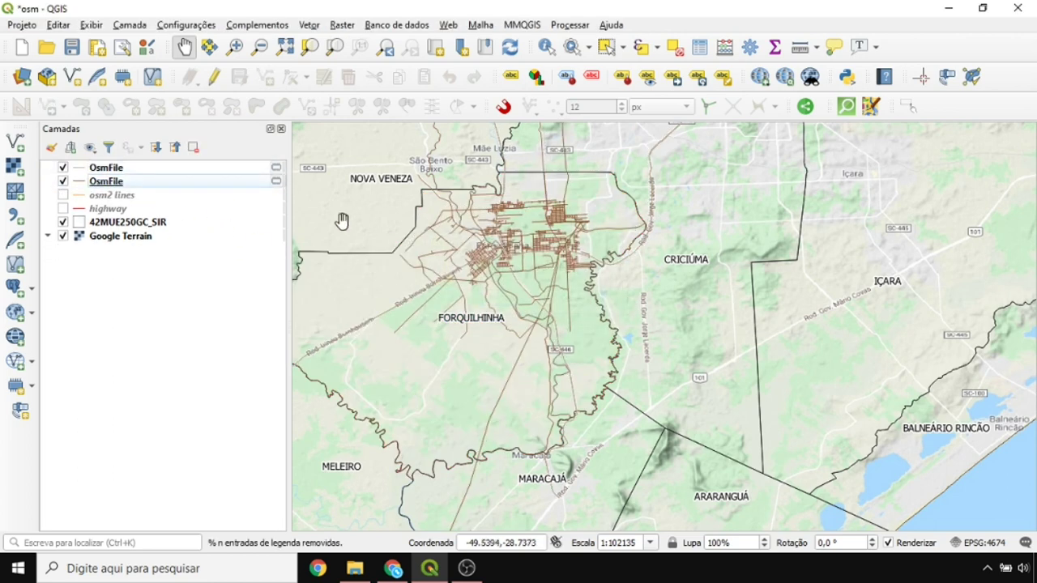
Step: Remove the upper of the two OsmFile line layers and show the remaining OsmFile road line layer
{"action": "left_click", "coordinate": [64, 182]}
{"action": "left_click", "coordinate": [63, 181]}
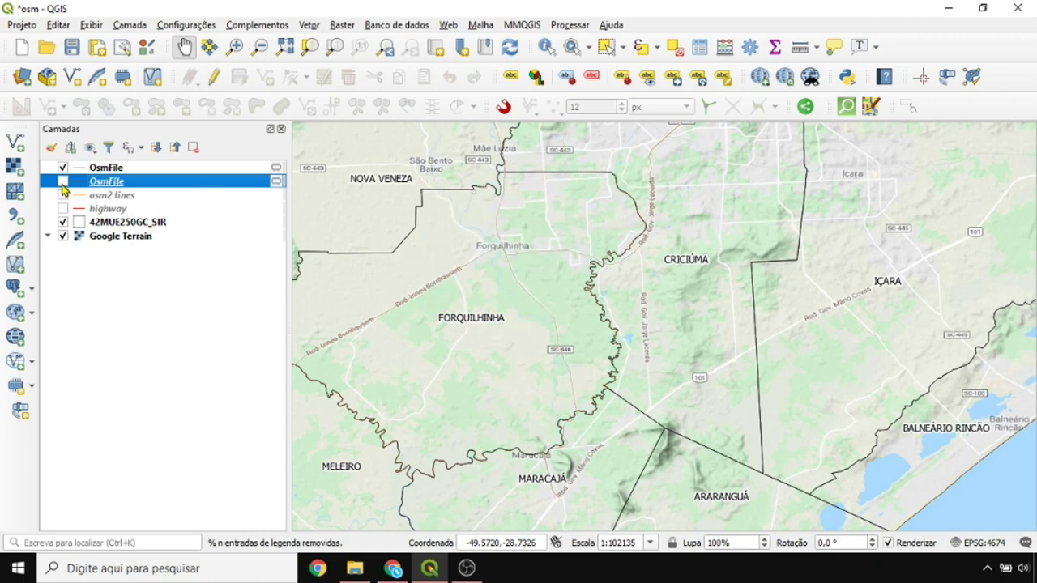
{"action": "left_click", "coordinate": [109, 170]}
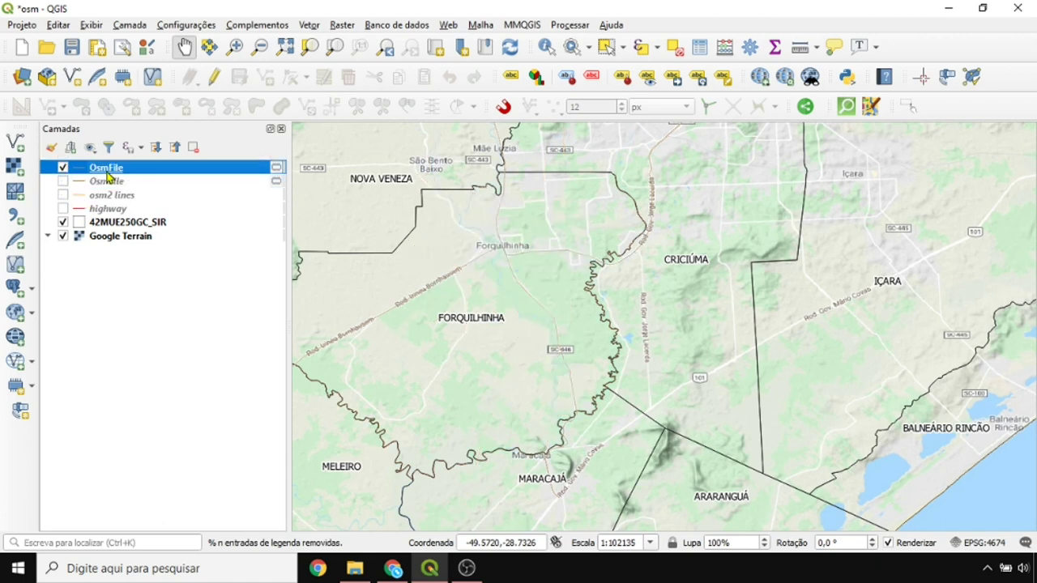
{"action": "left_click", "coordinate": [194, 148]}
{"action": "left_click", "coordinate": [515, 301]}
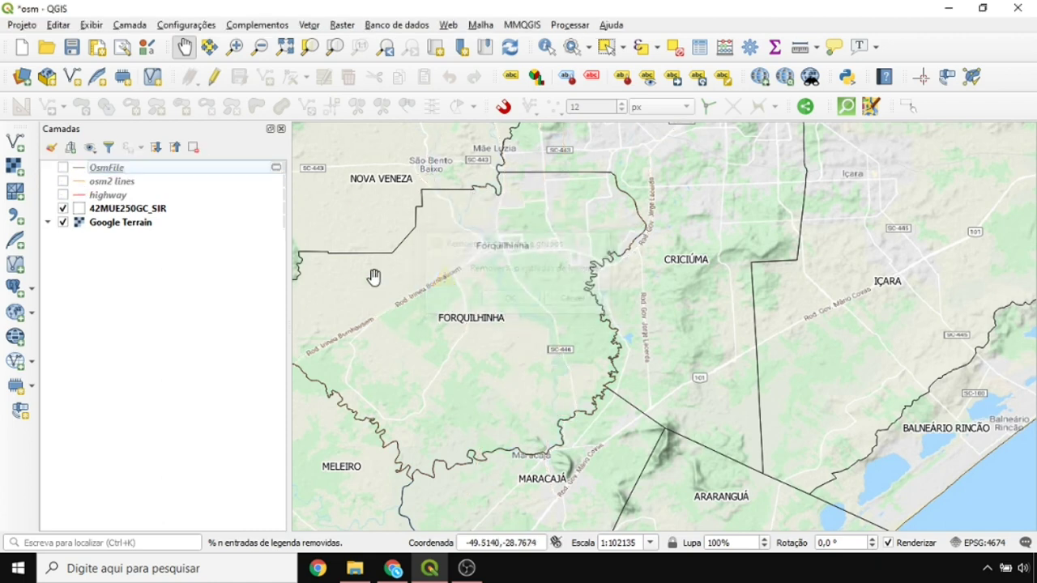
{"action": "left_click", "coordinate": [63, 168]}
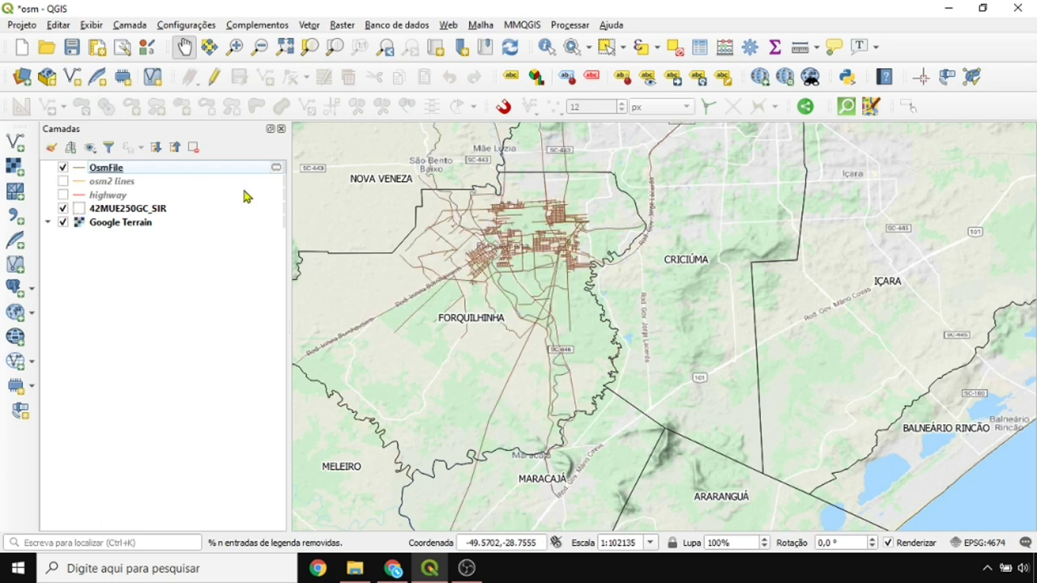
Step: Examine the separate tag columns in the OsmFile line layer's attribute table and close the table
{"action": "scroll", "coordinate": [448, 225], "scroll_direction": "up", "scroll_amount": 1}
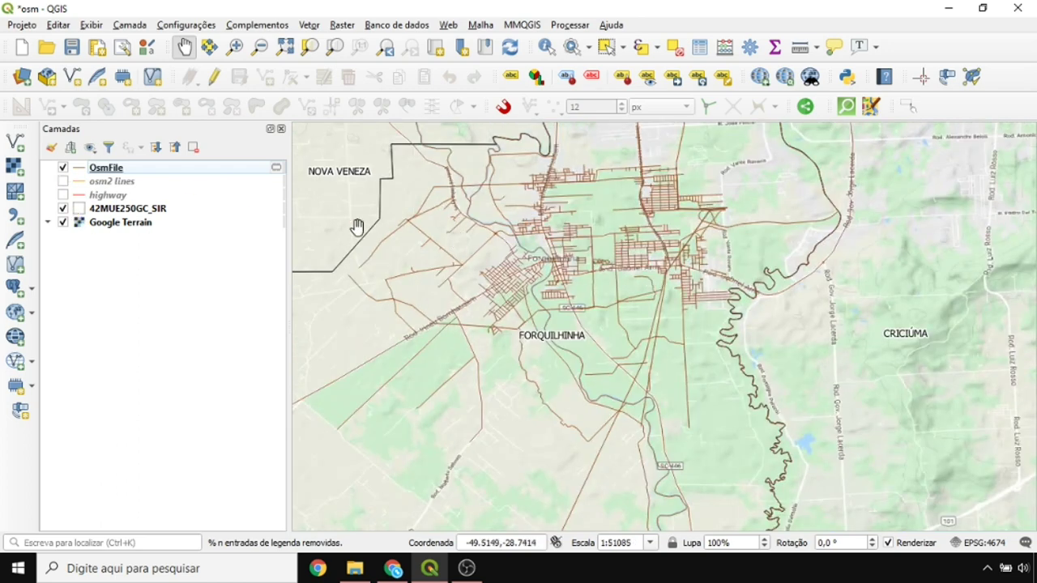
{"action": "right_click", "coordinate": [128, 168]}
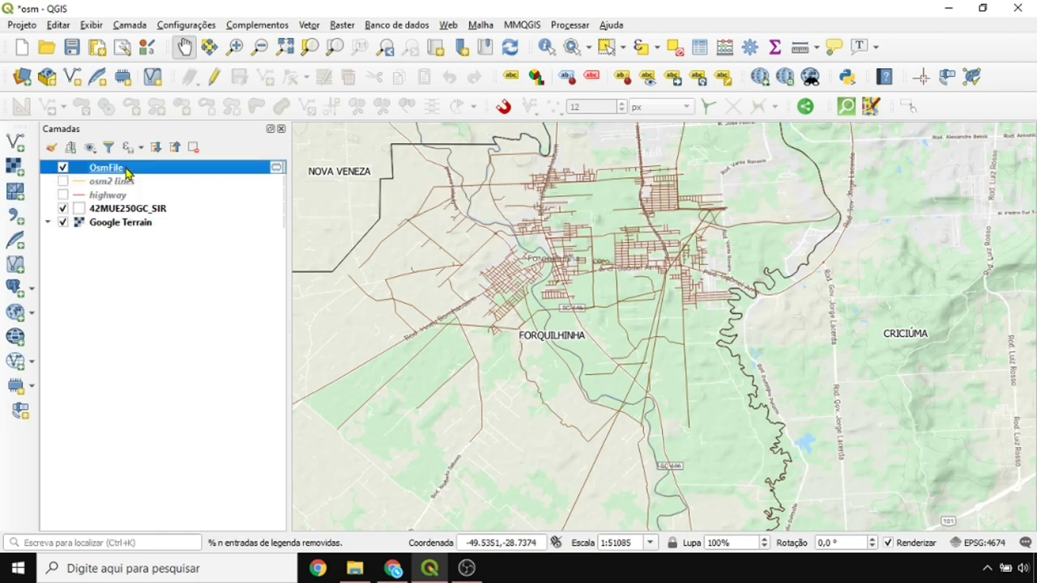
{"action": "left_click", "coordinate": [267, 318]}
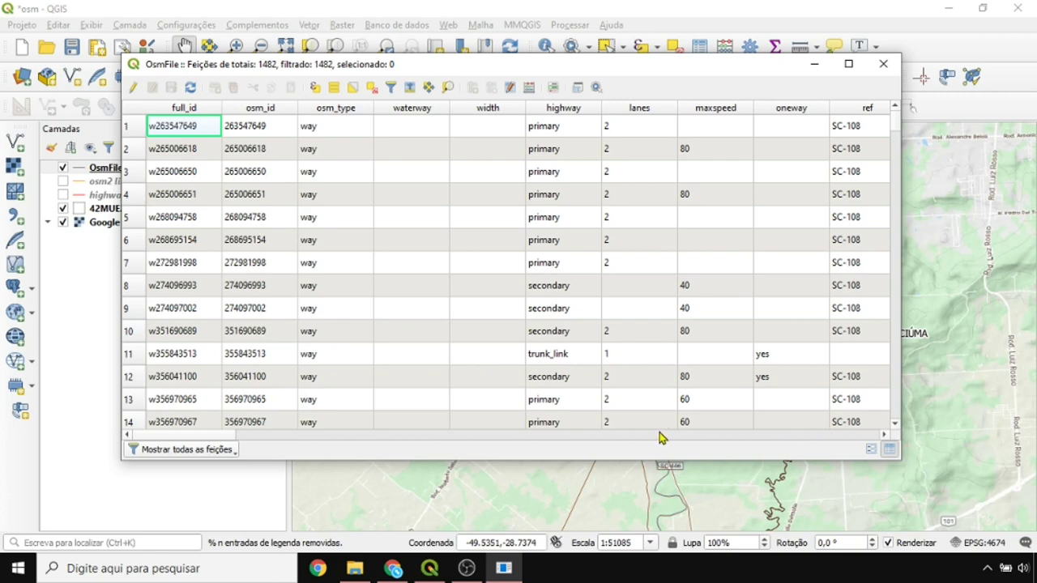
{"action": "mouse_move", "coordinate": [218, 436]}
{"action": "left_mouse_down"}
{"action": "mouse_move", "coordinate": [509, 438]}
{"action": "mouse_move", "coordinate": [213, 437]}
{"action": "left_mouse_up"}
{"action": "left_click", "coordinate": [894, 70]}
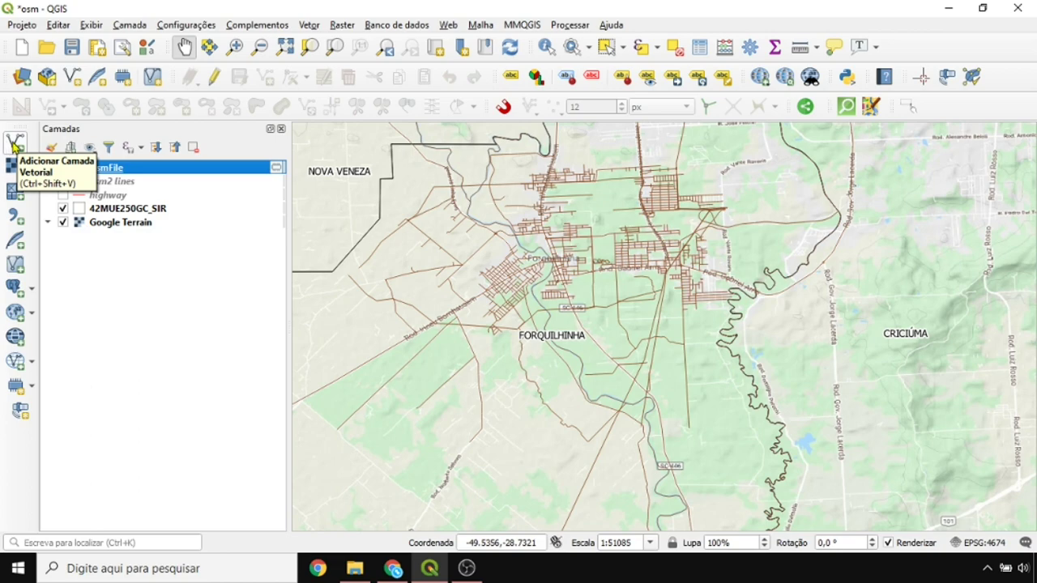
Step: Examine the other_tags column in the osm2 lines attribute table for comparison and close the table
{"action": "left_click", "coordinate": [12, 146]}
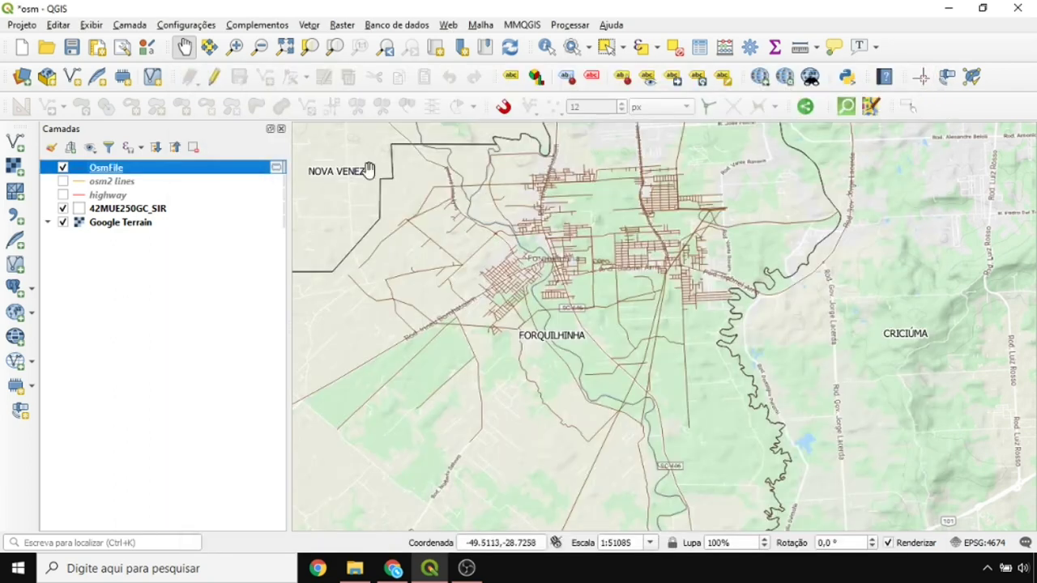
{"action": "right_click", "coordinate": [104, 183]}
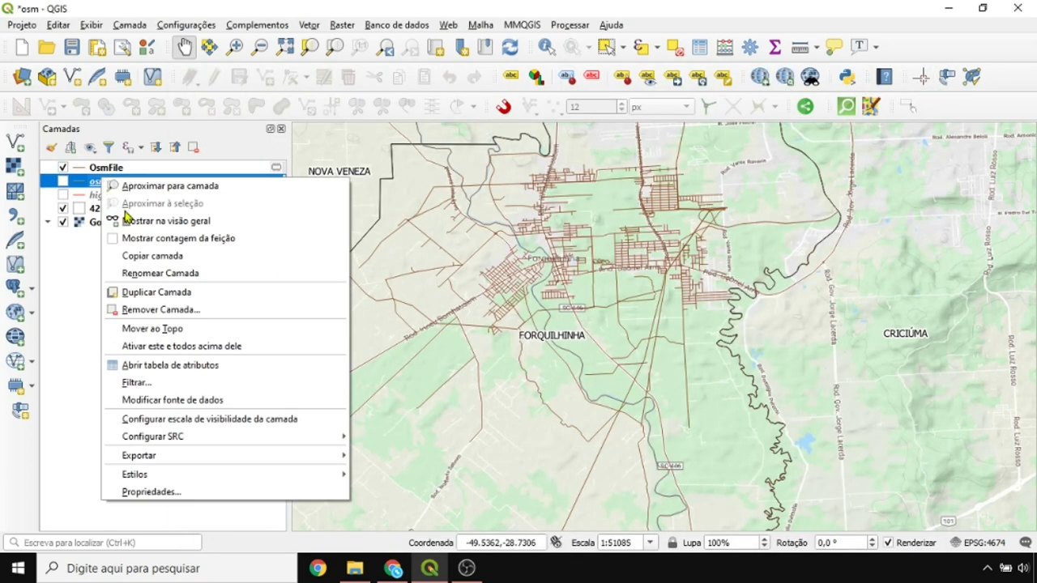
{"action": "left_click", "coordinate": [153, 364]}
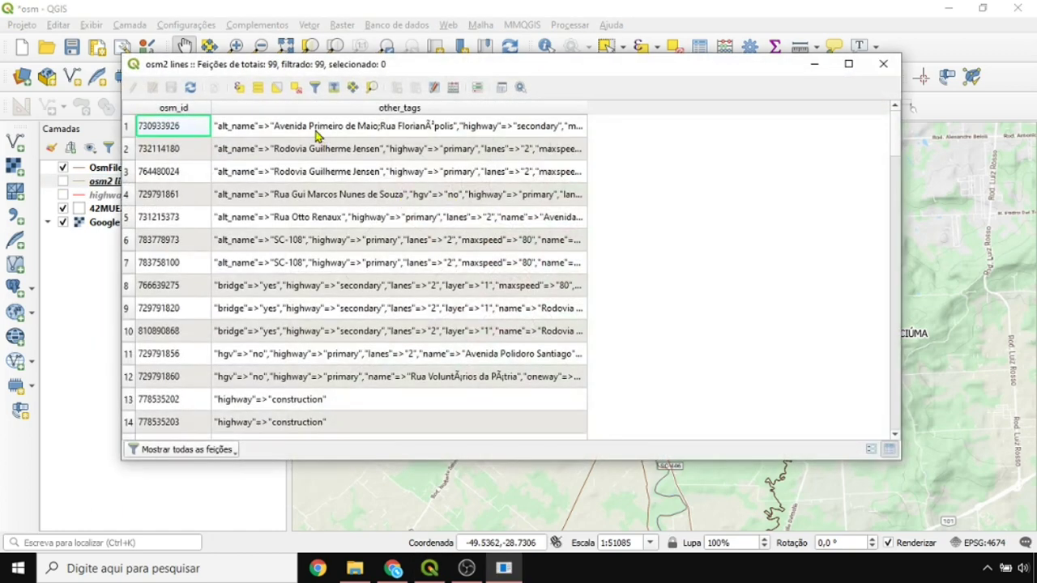
{"action": "left_click", "coordinate": [317, 132]}
{"action": "left_click", "coordinate": [321, 111]}
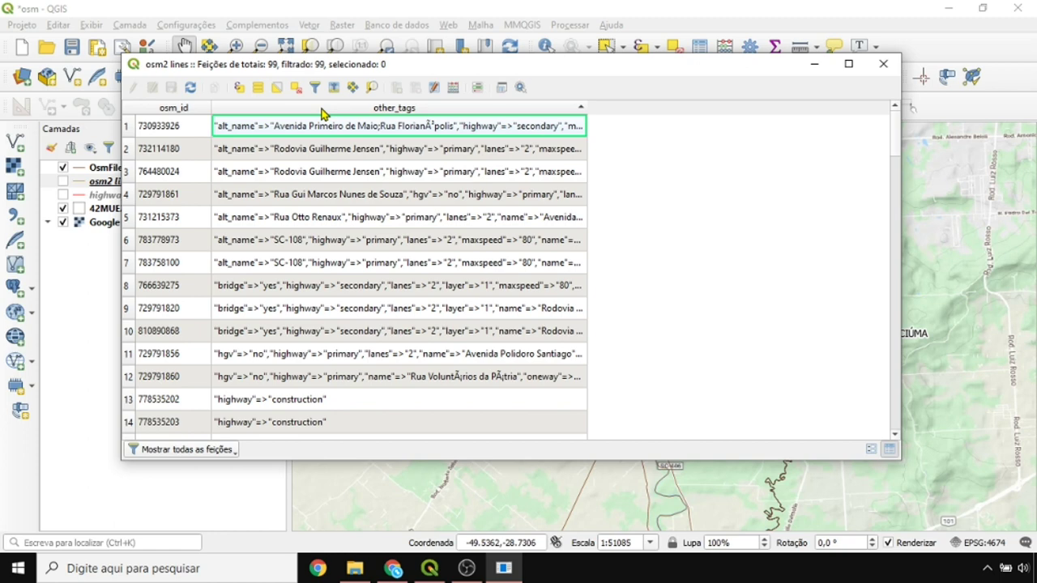
{"action": "left_click", "coordinate": [884, 63]}
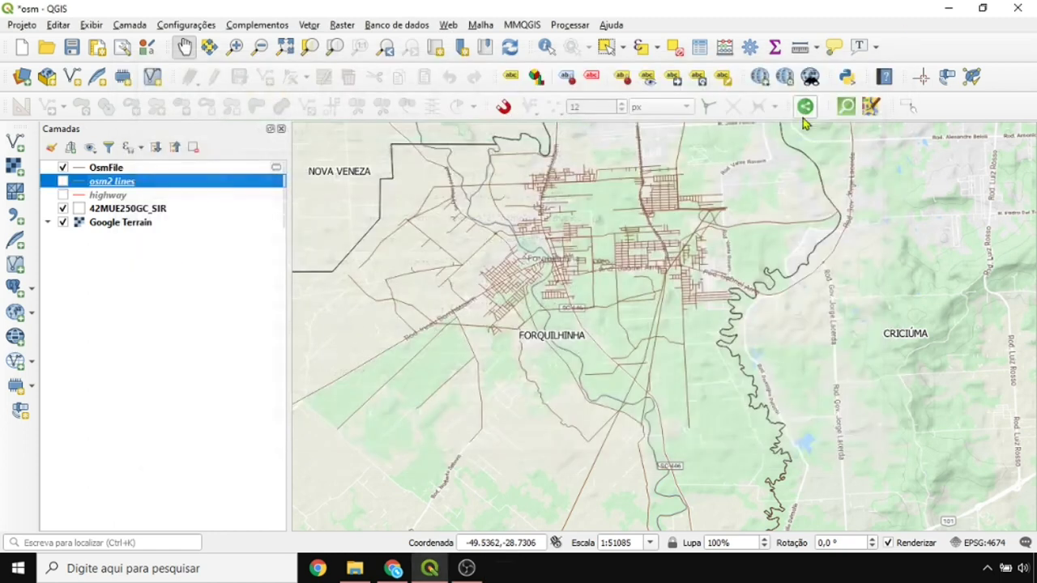
Step: Remove the osm2 lines layer from the project
{"action": "left_click", "coordinate": [845, 107]}
{"action": "left_click", "coordinate": [195, 150]}
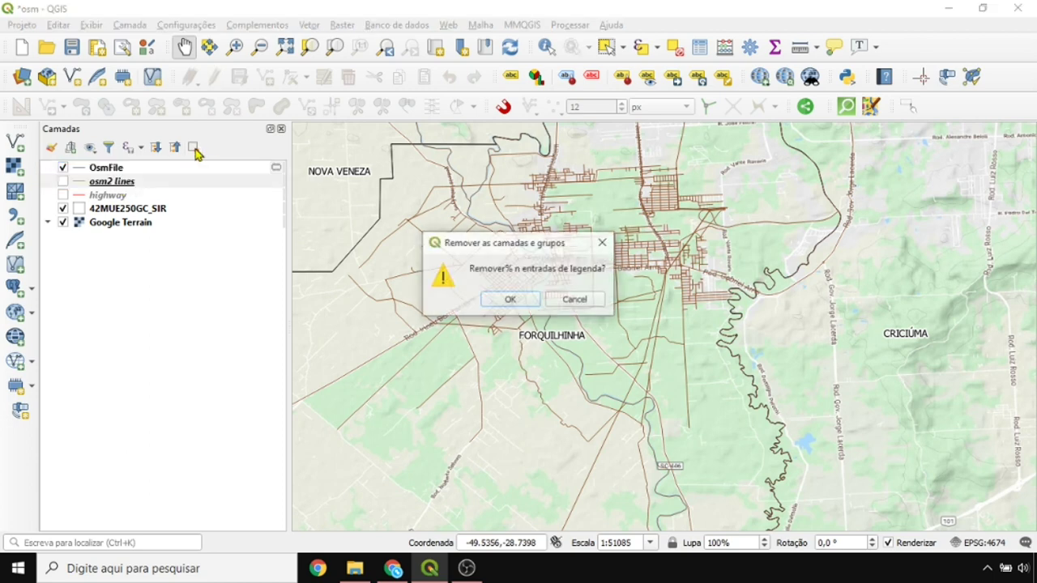
{"action": "left_click", "coordinate": [510, 299]}
{"action": "left_click", "coordinate": [110, 172]}
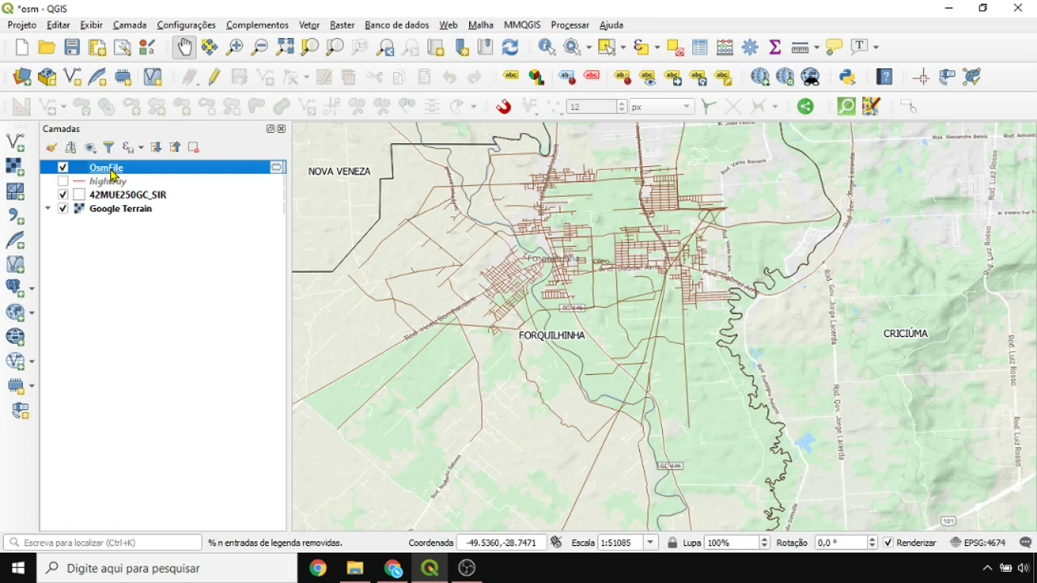
{"action": "right_click", "coordinate": [112, 174]}
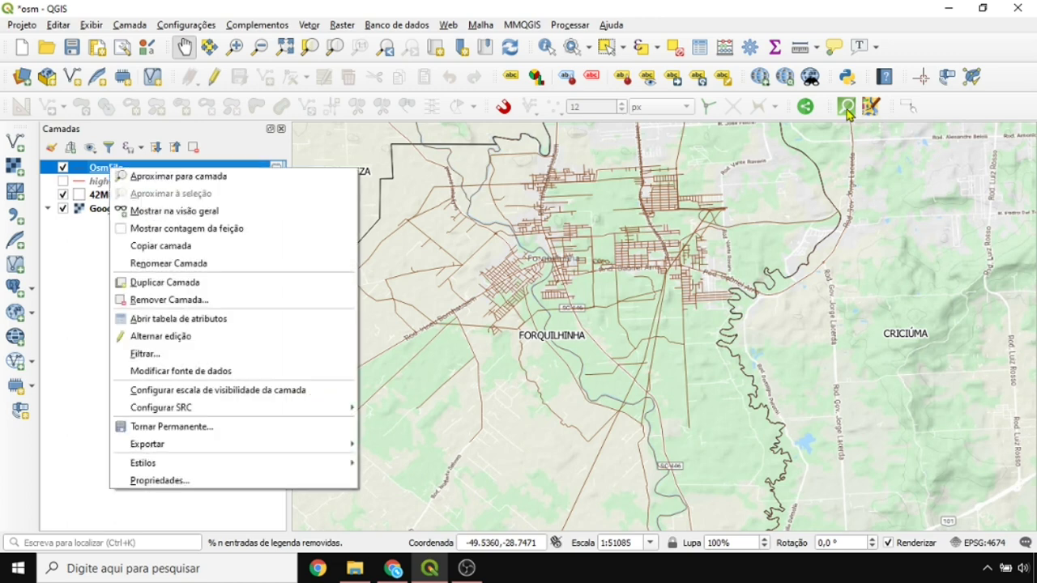
{"action": "left_click", "coordinate": [961, 107]}
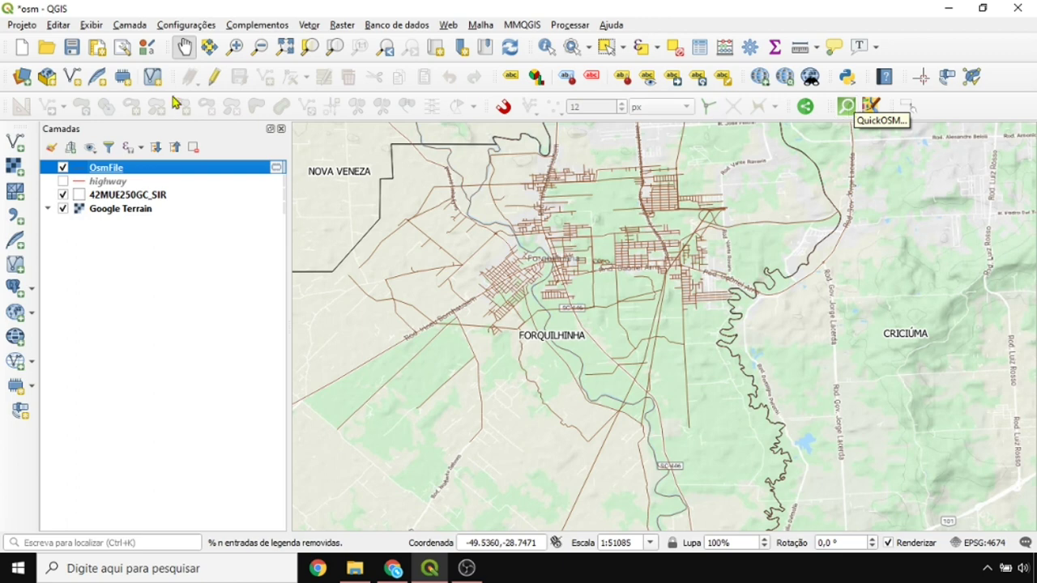
Step: Open the OsmFile layer's attribute table and sort it by the waterway column in descending order
{"action": "right_click", "coordinate": [103, 171]}
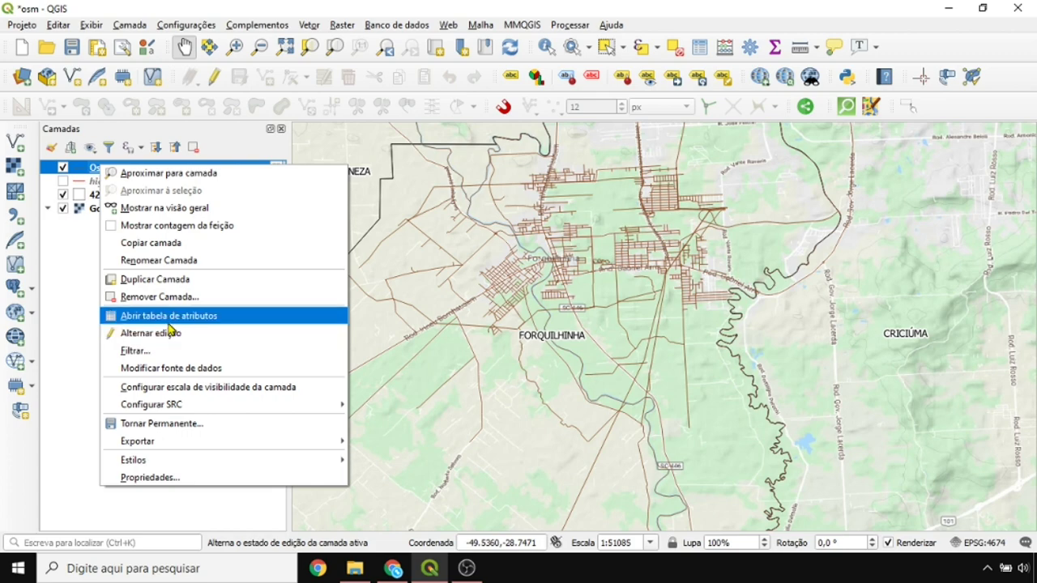
{"action": "left_click", "coordinate": [177, 317]}
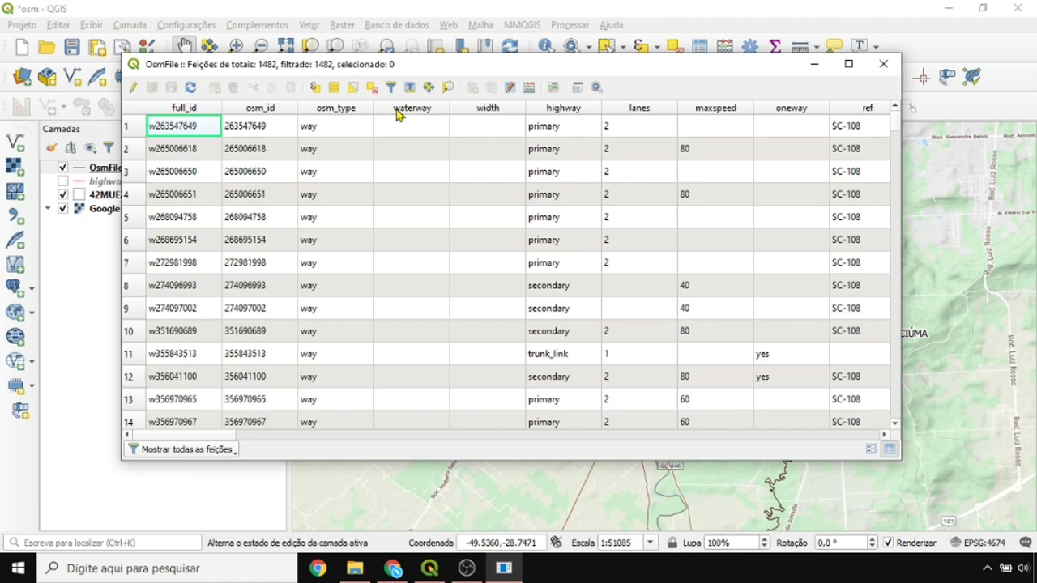
{"action": "left_click", "coordinate": [410, 110]}
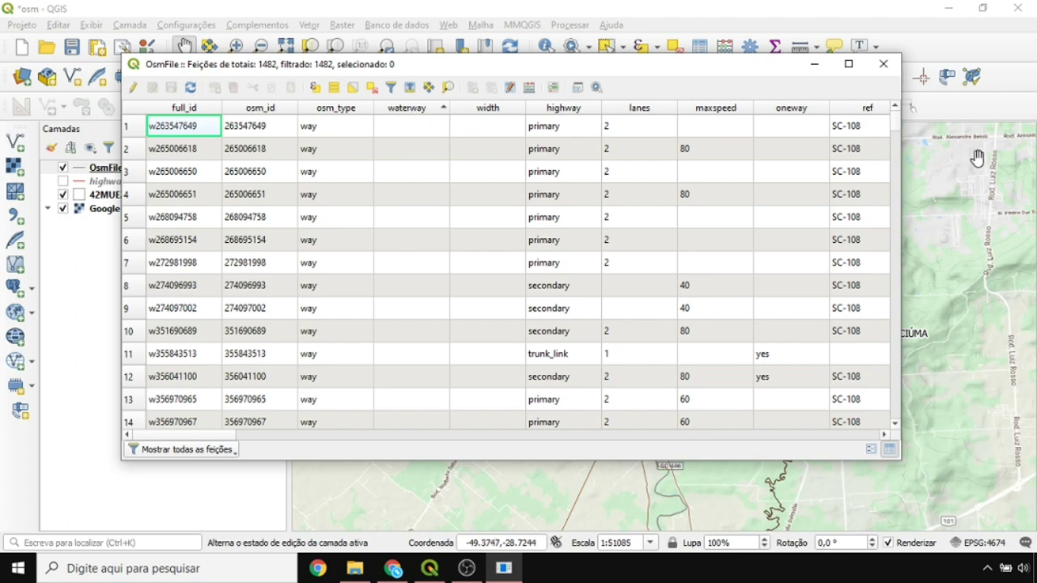
{"action": "left_click", "coordinate": [421, 113]}
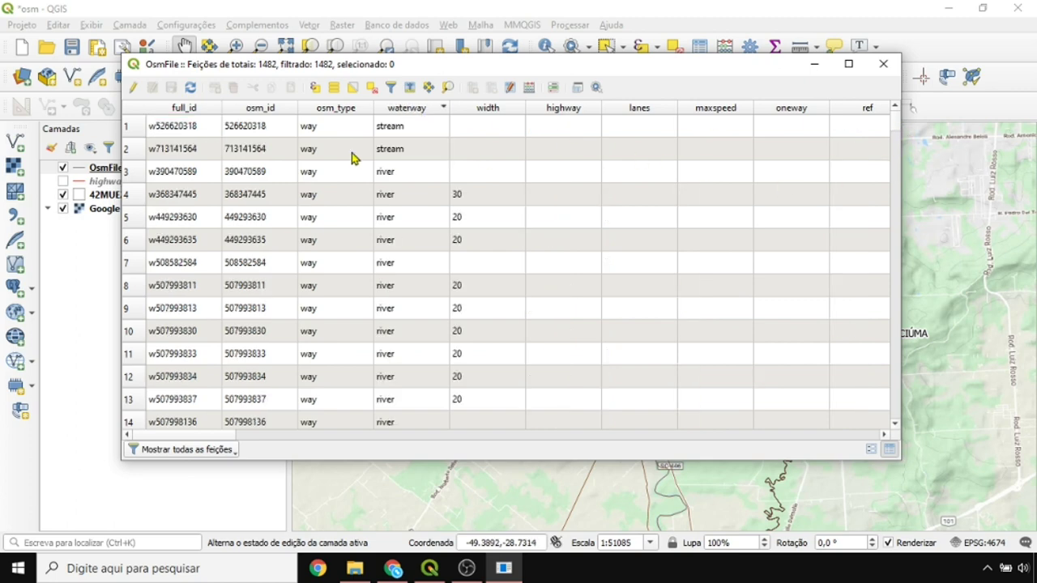
Step: Select rows 1 to 24 with waterway values, view them highlighted on the map, and clear the selection
{"action": "left_click_drag", "start_coordinate": [130, 128], "coordinate": [154, 384]}
{"action": "scroll", "coordinate": [152, 353], "scroll_direction": "down", "scroll_amount": 3}
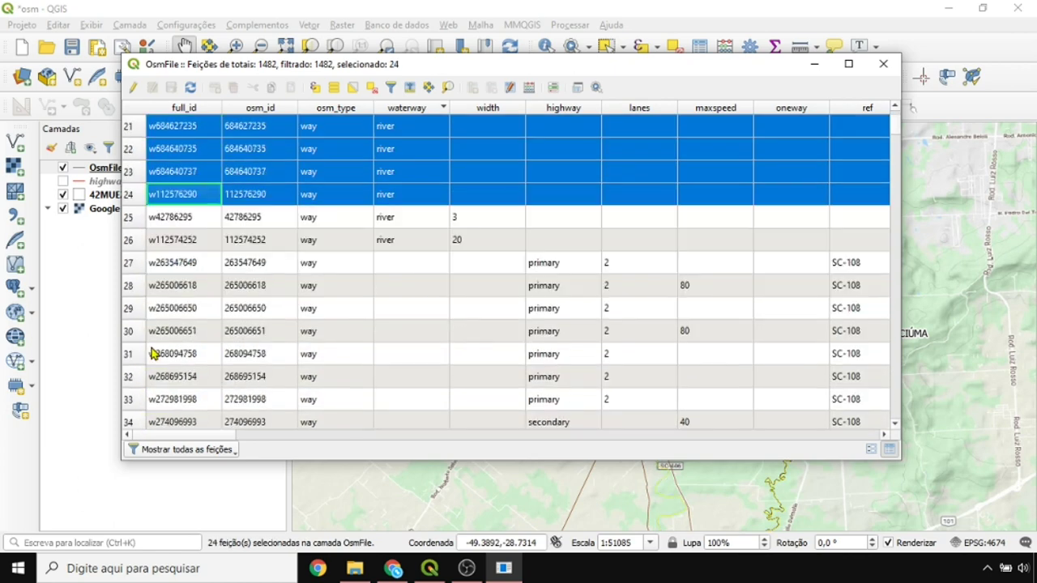
{"action": "left_click_drag", "start_coordinate": [632, 67], "coordinate": [635, 417]}
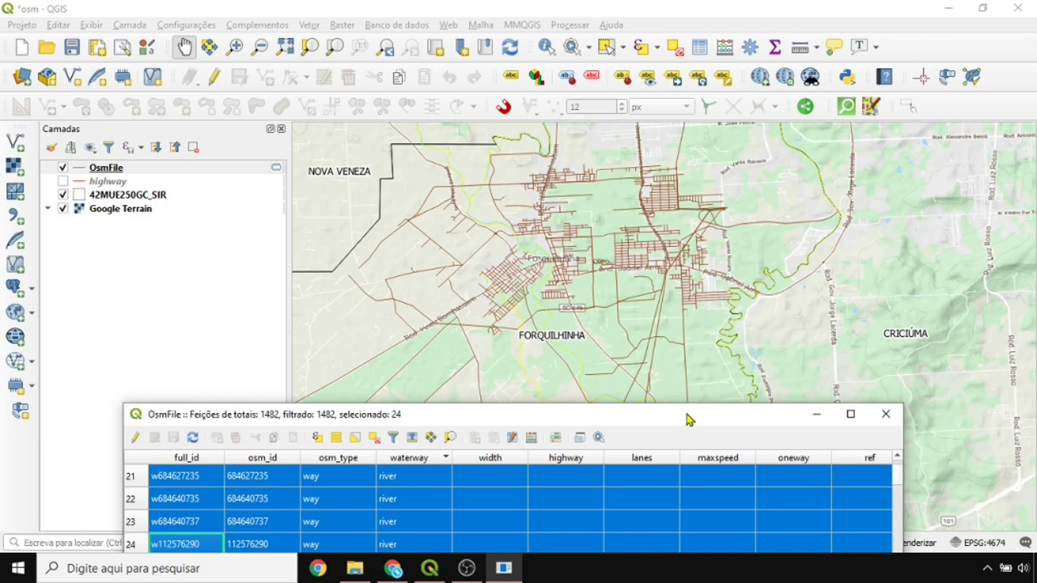
{"action": "left_click_drag", "start_coordinate": [688, 414], "coordinate": [683, 90]}
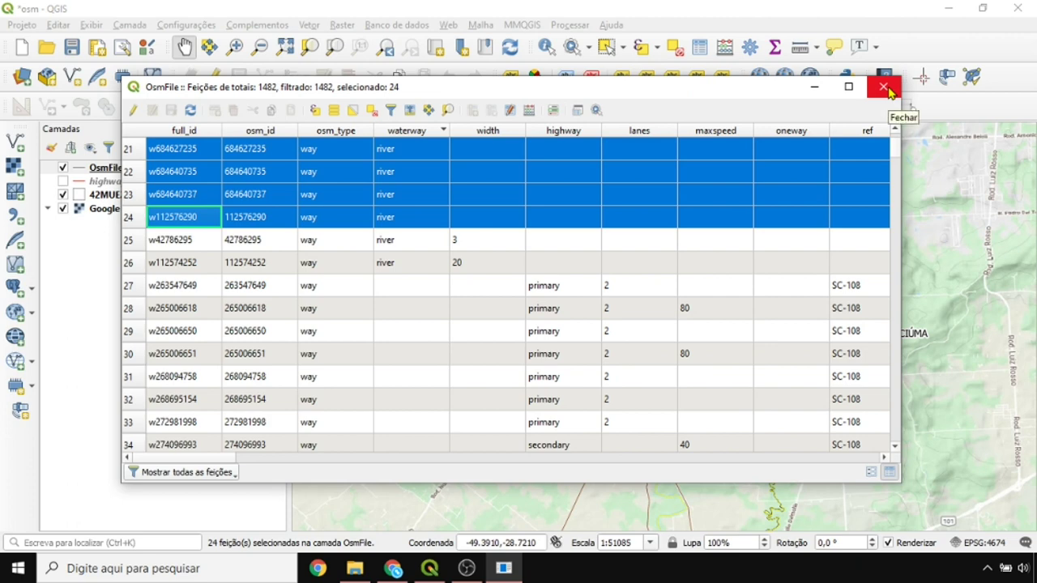
{"action": "left_click", "coordinate": [575, 199]}
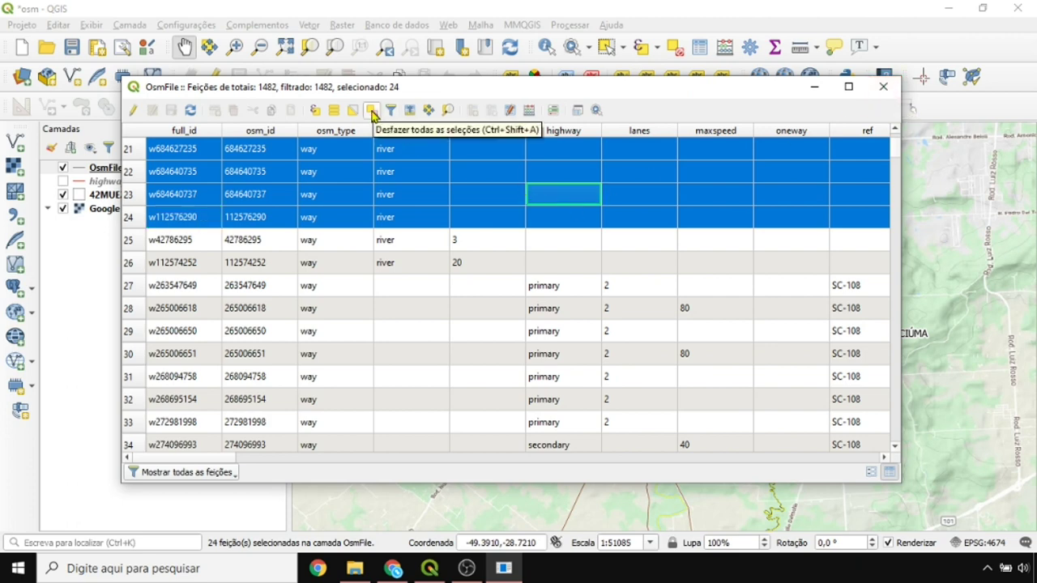
{"action": "left_click", "coordinate": [371, 110]}
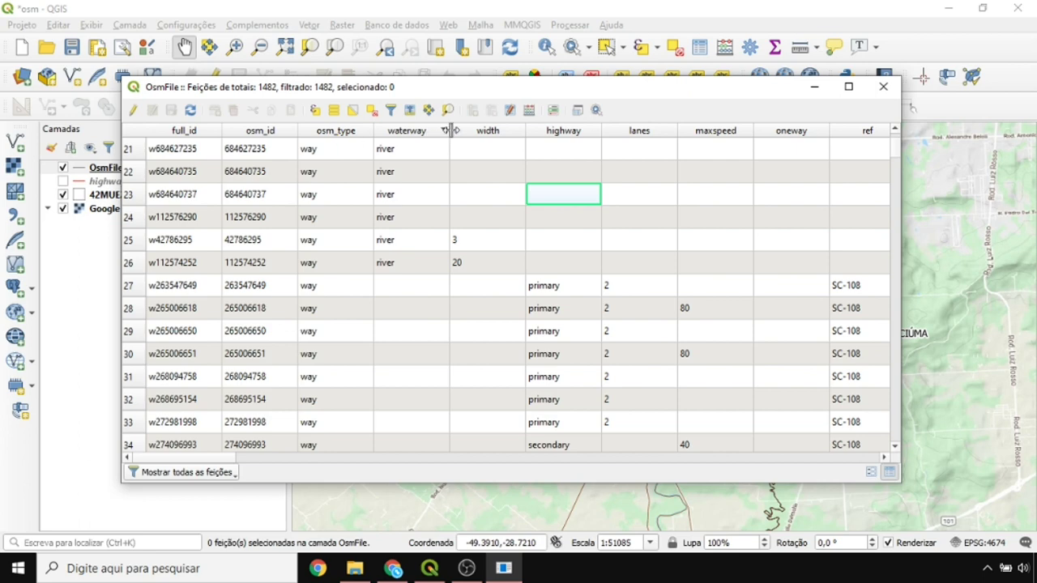
Step: Sort the table by the highway column in ascending order and select the first construction row
{"action": "left_click", "coordinate": [569, 134]}
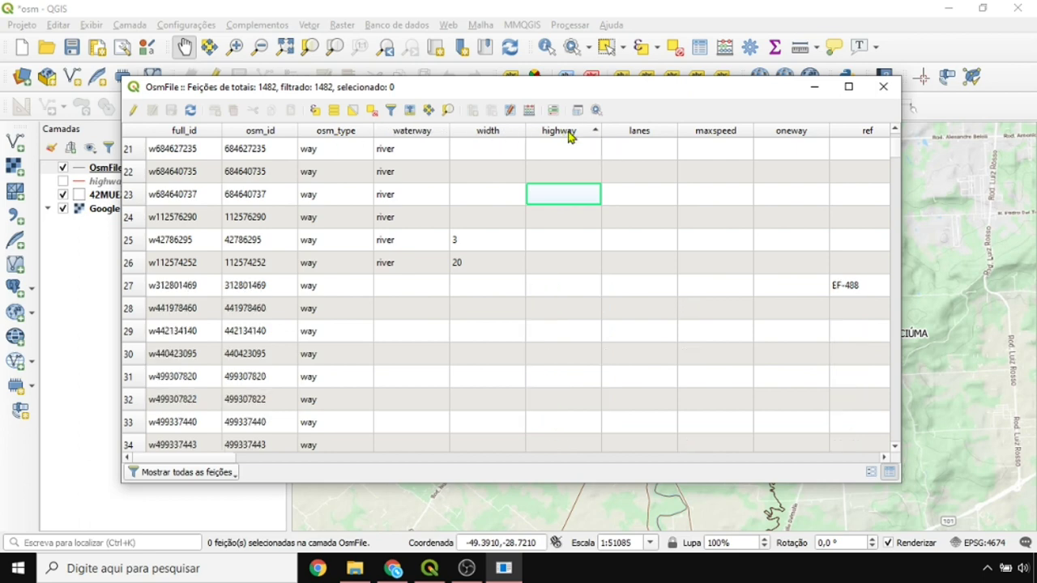
{"action": "scroll", "coordinate": [570, 134], "scroll_direction": "down", "scroll_amount": 12}
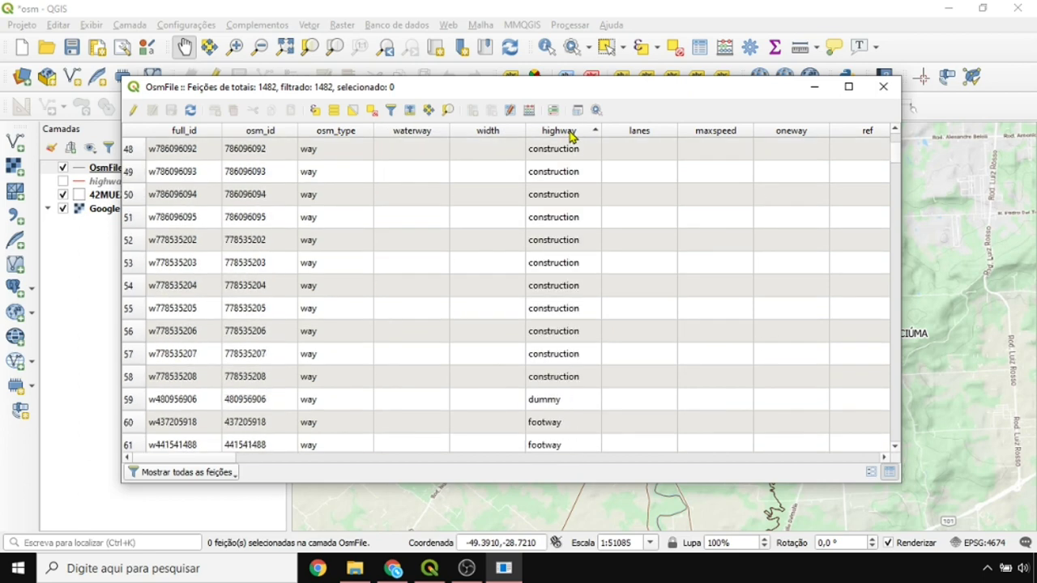
{"action": "scroll", "coordinate": [570, 134], "scroll_direction": "up", "scroll_amount": 4}
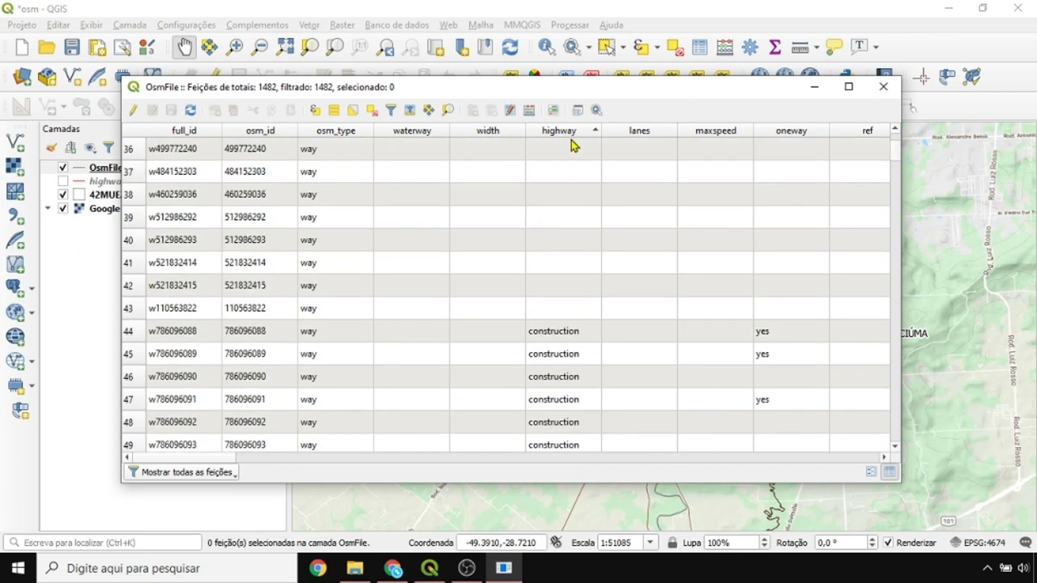
{"action": "left_click", "coordinate": [550, 332]}
{"action": "left_click", "coordinate": [130, 332]}
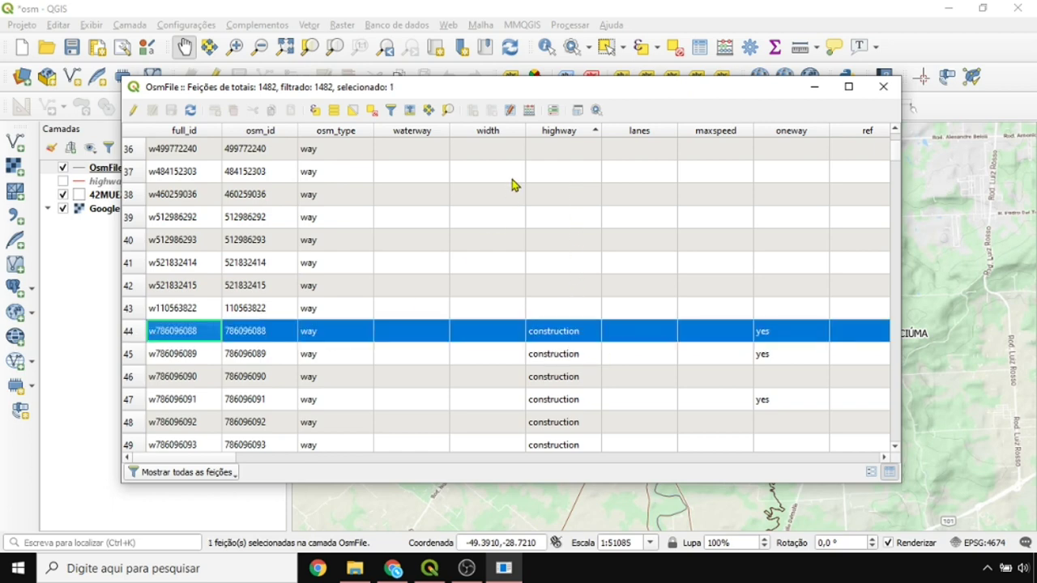
Step: Select rows 37 to 43, the features with an empty highway value just above the construction rows
{"action": "left_click", "coordinate": [571, 310]}
{"action": "left_click", "coordinate": [565, 284]}
{"action": "left_click", "coordinate": [565, 263]}
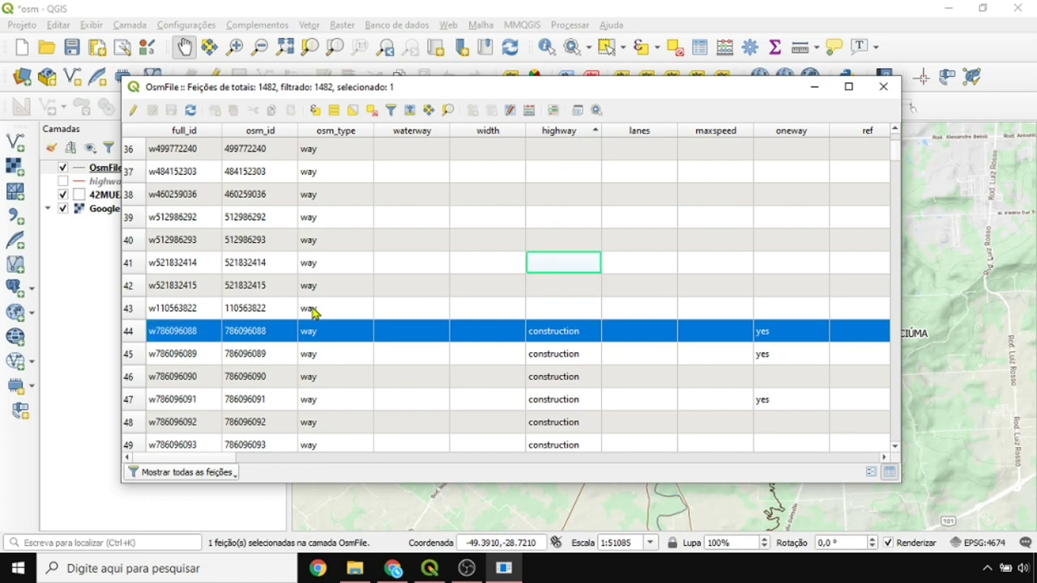
{"action": "left_click_drag", "start_coordinate": [129, 315], "coordinate": [132, 173]}
{"action": "left_click", "coordinate": [135, 316]}
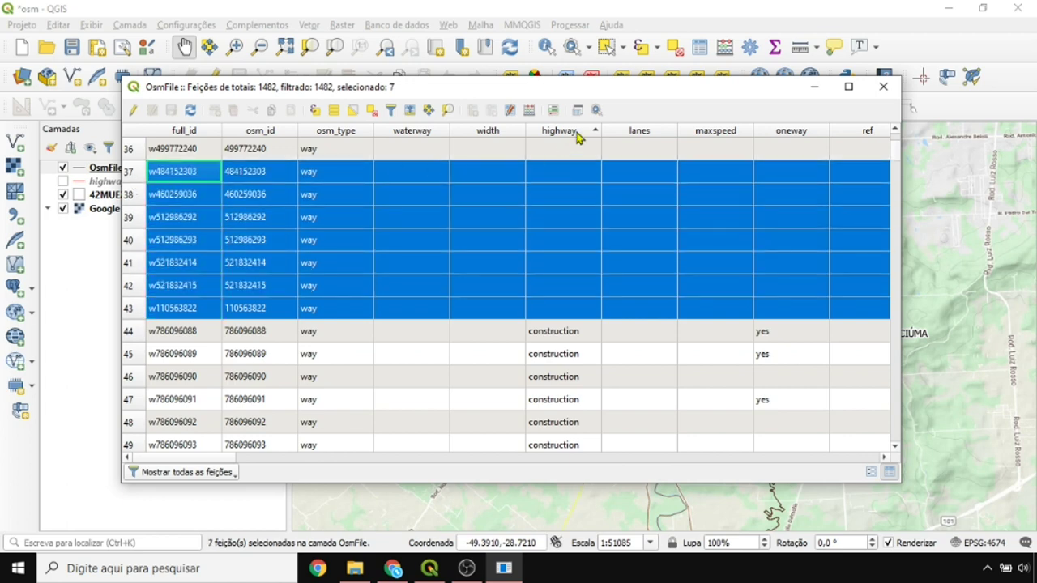
Step: Examine the selected rows' remaining attribute columns and widen the operator column to read its full names
{"action": "left_click", "coordinate": [475, 458]}
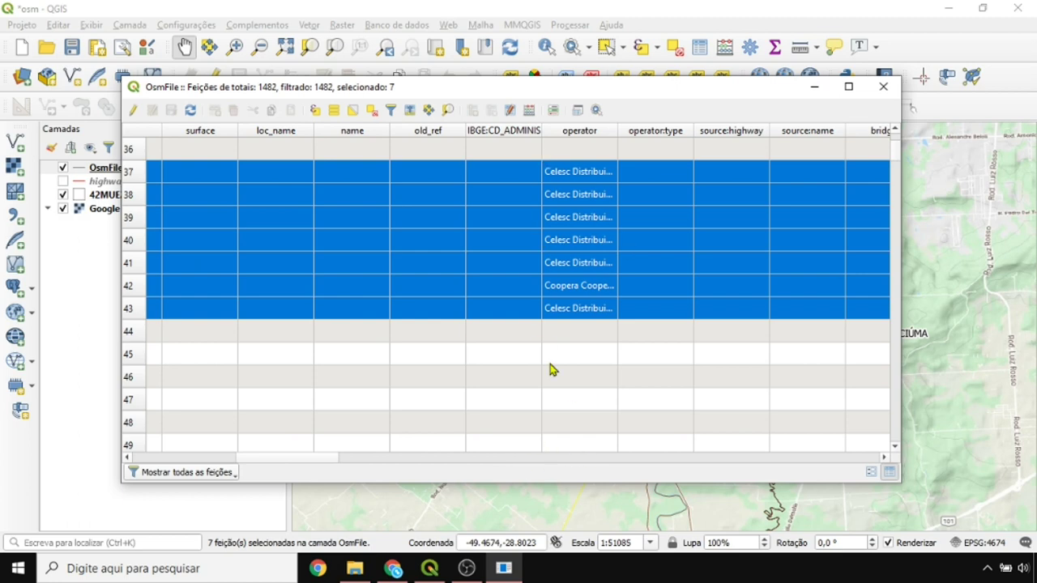
{"action": "left_click", "coordinate": [567, 459]}
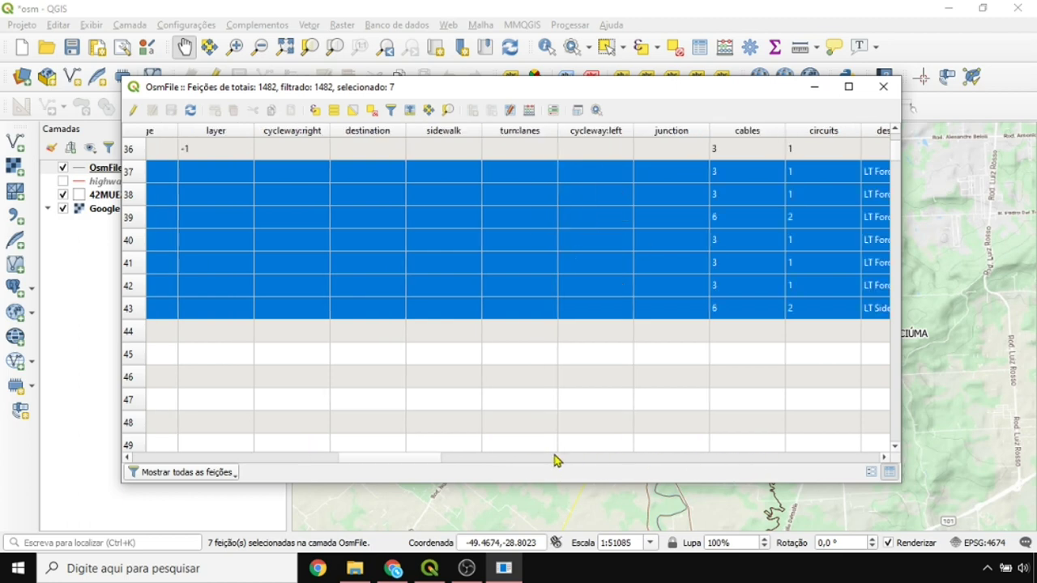
{"action": "left_click_drag", "start_coordinate": [402, 459], "coordinate": [297, 461]}
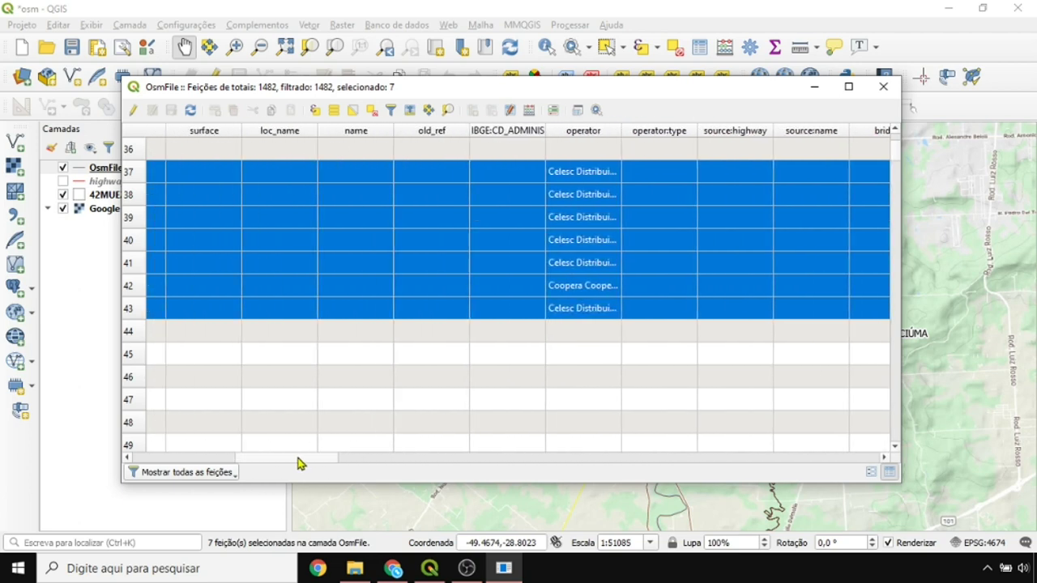
{"action": "left_click_drag", "start_coordinate": [622, 126], "coordinate": [711, 130]}
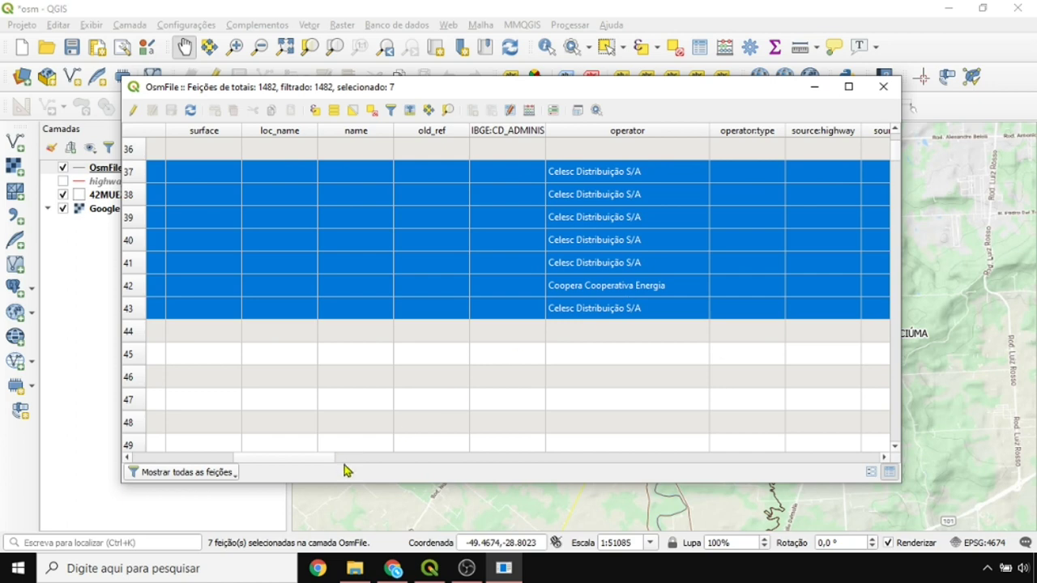
{"action": "left_click_drag", "start_coordinate": [319, 463], "coordinate": [190, 459]}
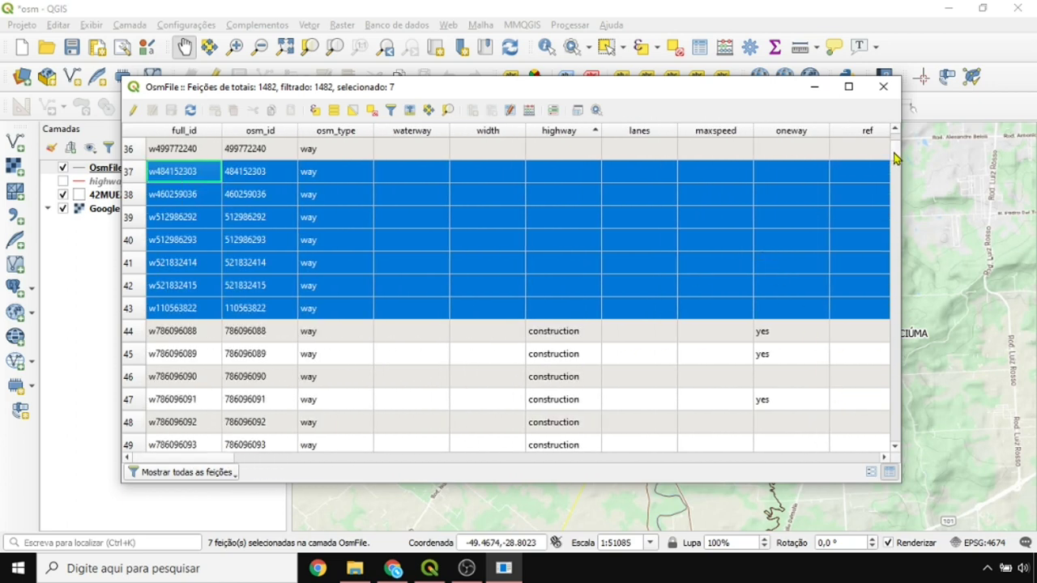
Step: Select river rows 20 to 24, close the table to view them on the map, and clear the selection
{"action": "scroll", "coordinate": [895, 158], "scroll_direction": "up", "scroll_amount": 6}
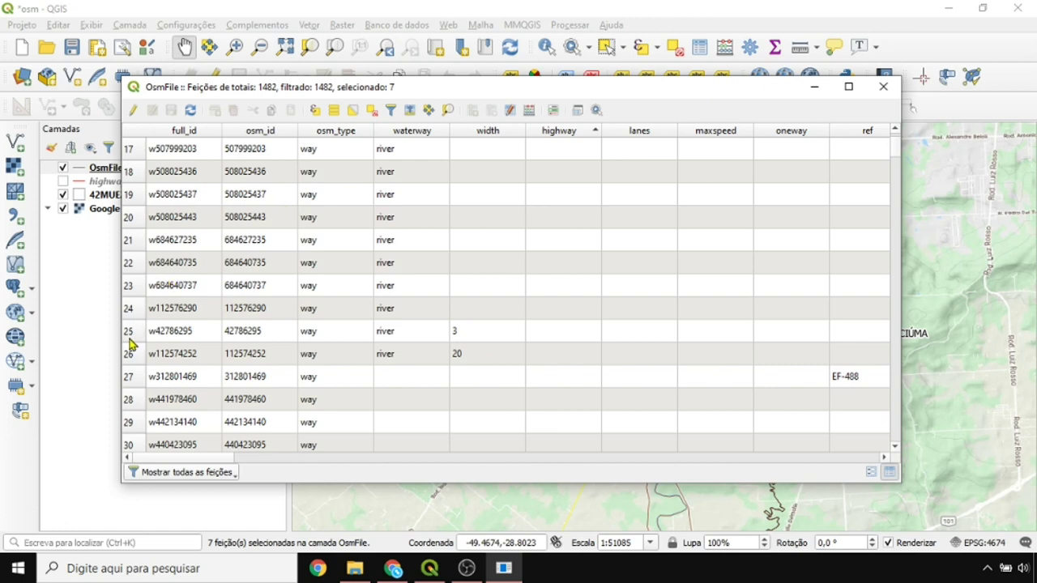
{"action": "left_click_drag", "start_coordinate": [130, 341], "coordinate": [136, 217]}
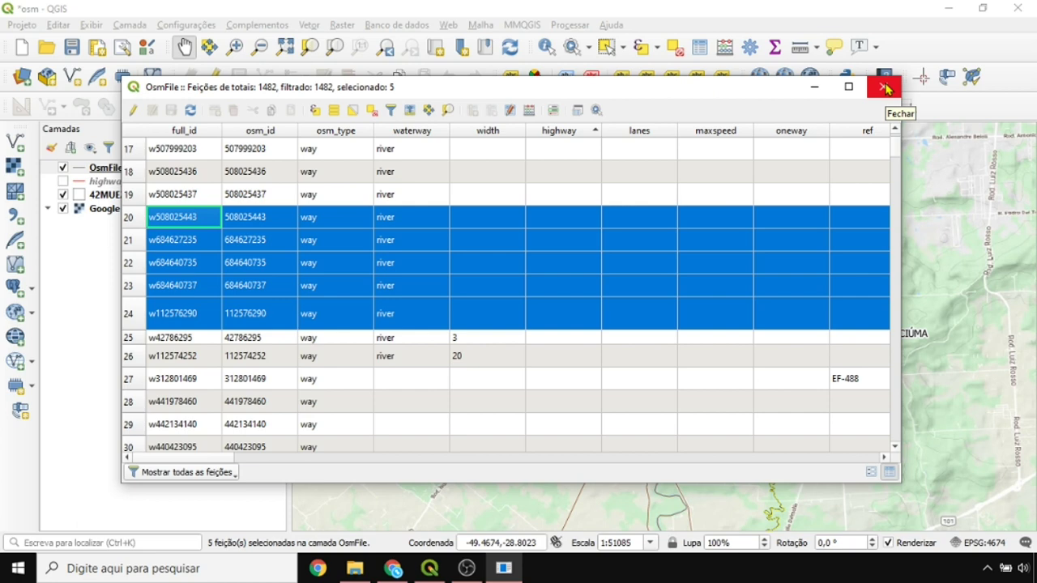
{"action": "left_click", "coordinate": [886, 88]}
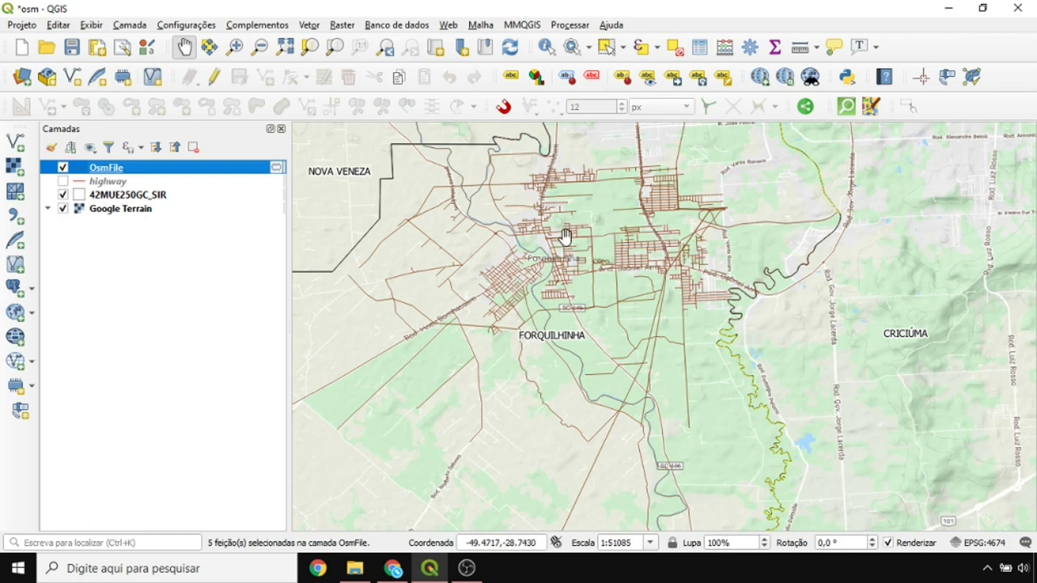
{"action": "left_click", "coordinate": [675, 47]}
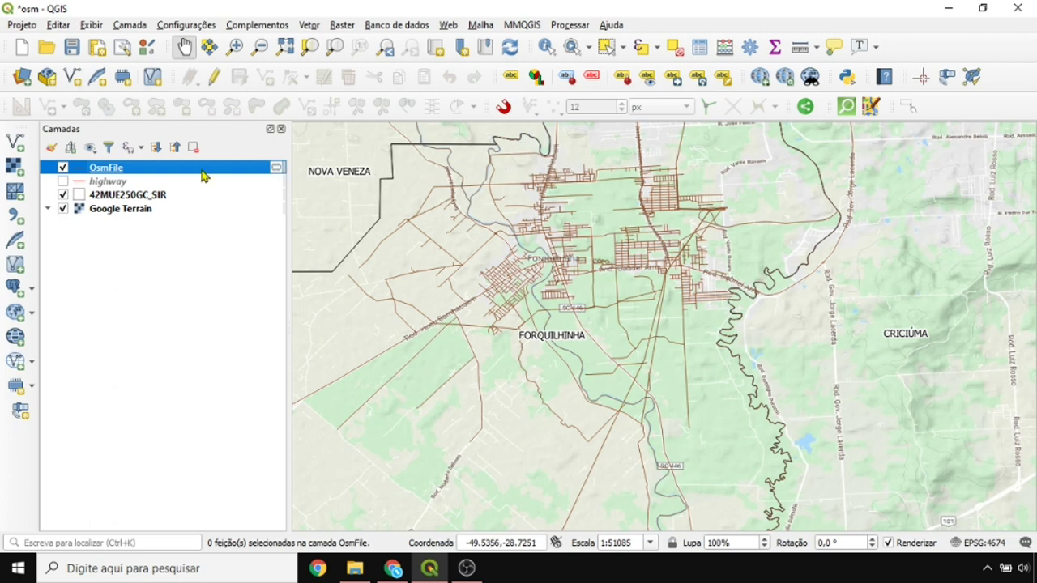
Step: Set the OsmFile layer's symbology to Categorized by the highway field and classify its values
{"action": "right_click", "coordinate": [112, 171]}
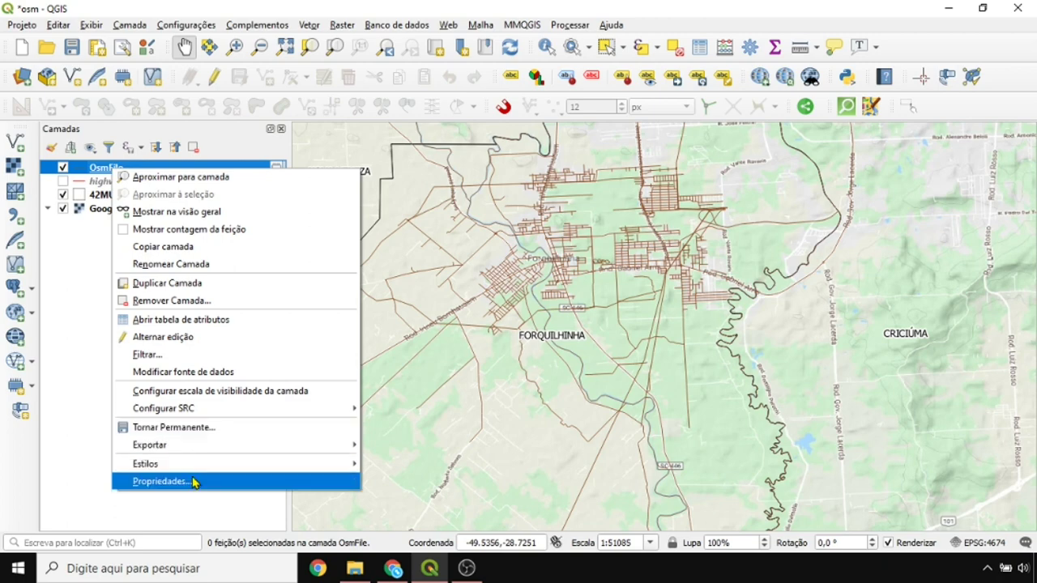
{"action": "left_click", "coordinate": [162, 481]}
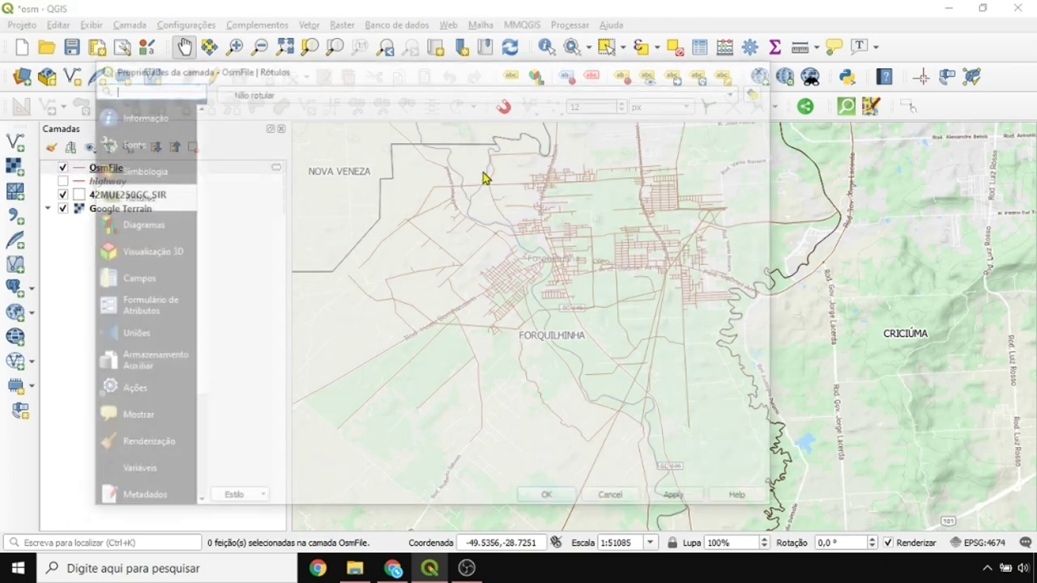
{"action": "left_click_drag", "start_coordinate": [337, 73], "coordinate": [256, 45]}
{"action": "left_click", "coordinate": [609, 170]}
{"action": "left_click", "coordinate": [350, 63]}
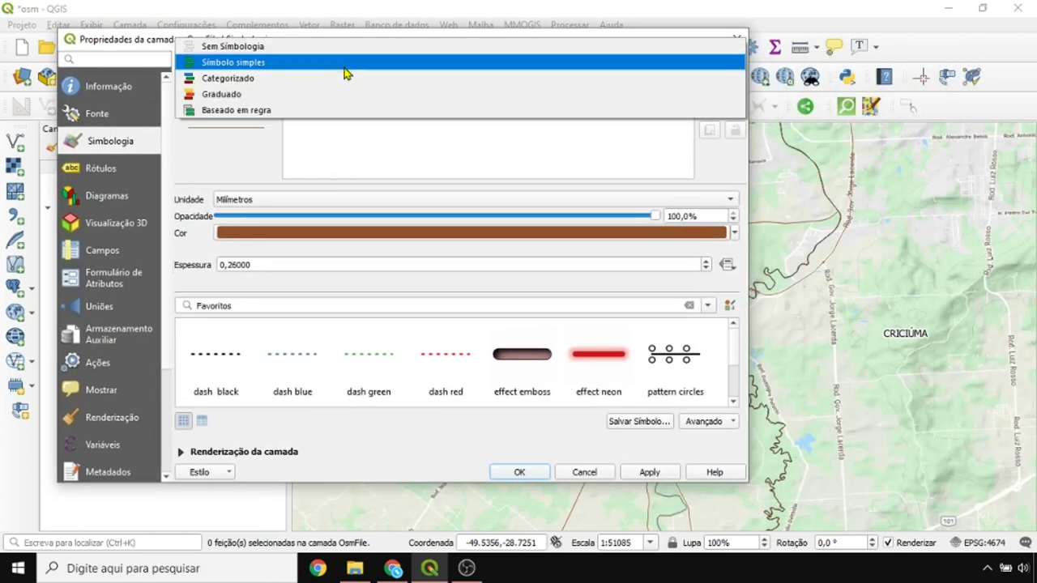
{"action": "left_click", "coordinate": [262, 80]}
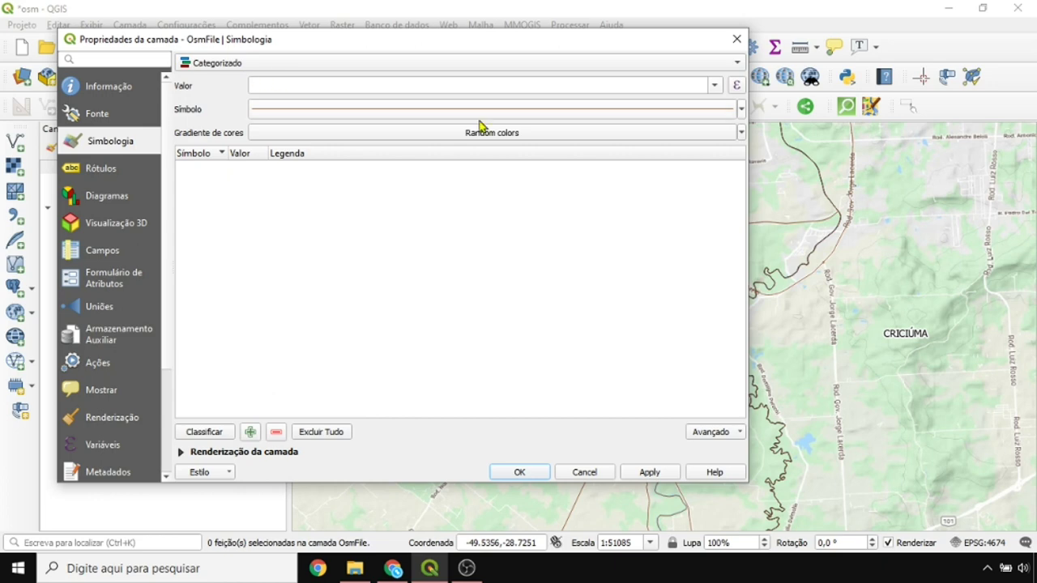
{"action": "left_click", "coordinate": [715, 86]}
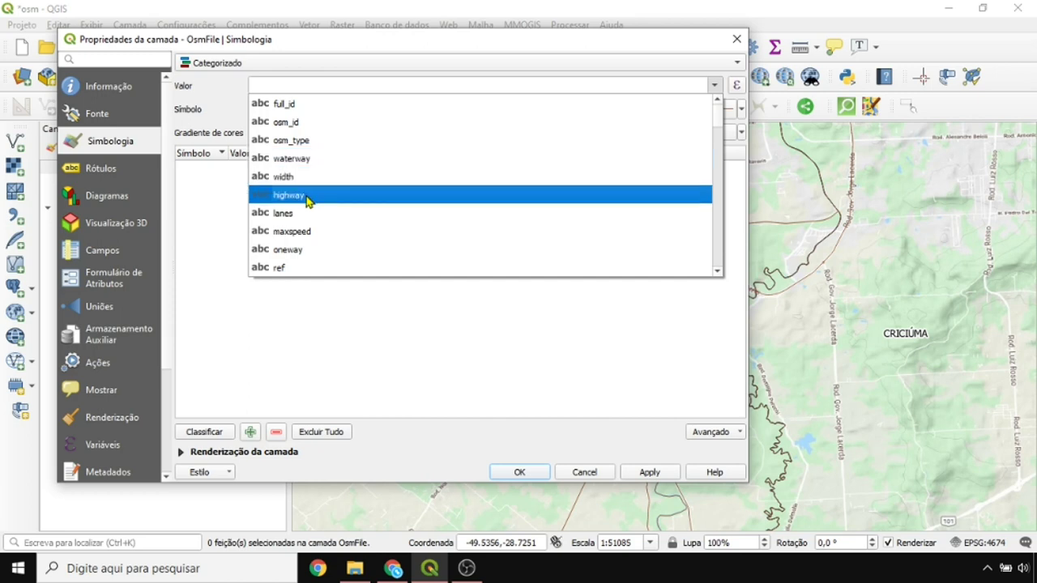
{"action": "left_click", "coordinate": [307, 197]}
{"action": "left_click", "coordinate": [203, 430]}
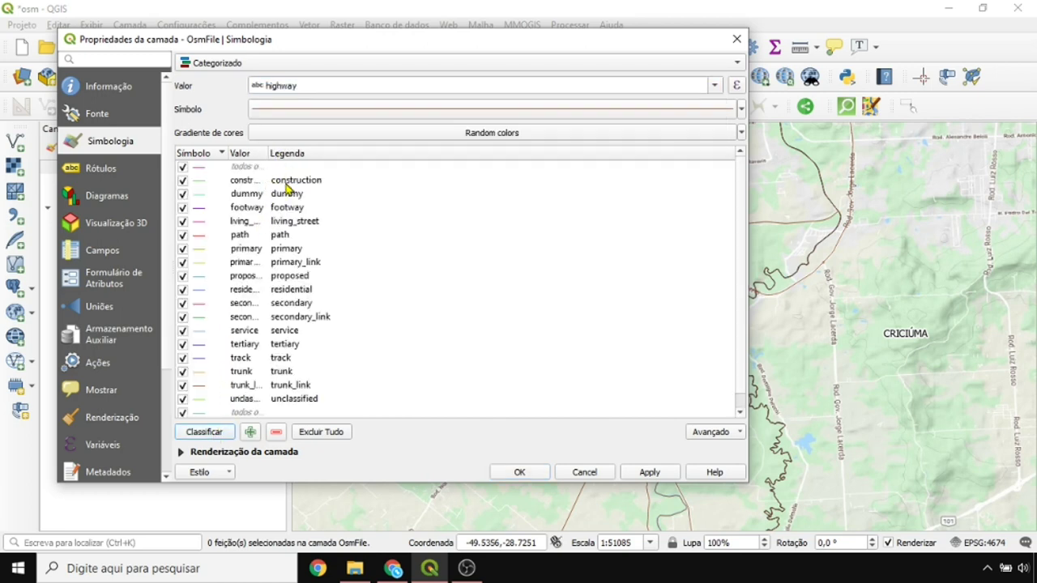
Step: Merge all highway categories from construction through unclassified into a single category
{"action": "scroll", "coordinate": [286, 188], "scroll_direction": "down", "scroll_amount": 1}
{"action": "left_click", "coordinate": [274, 387]}
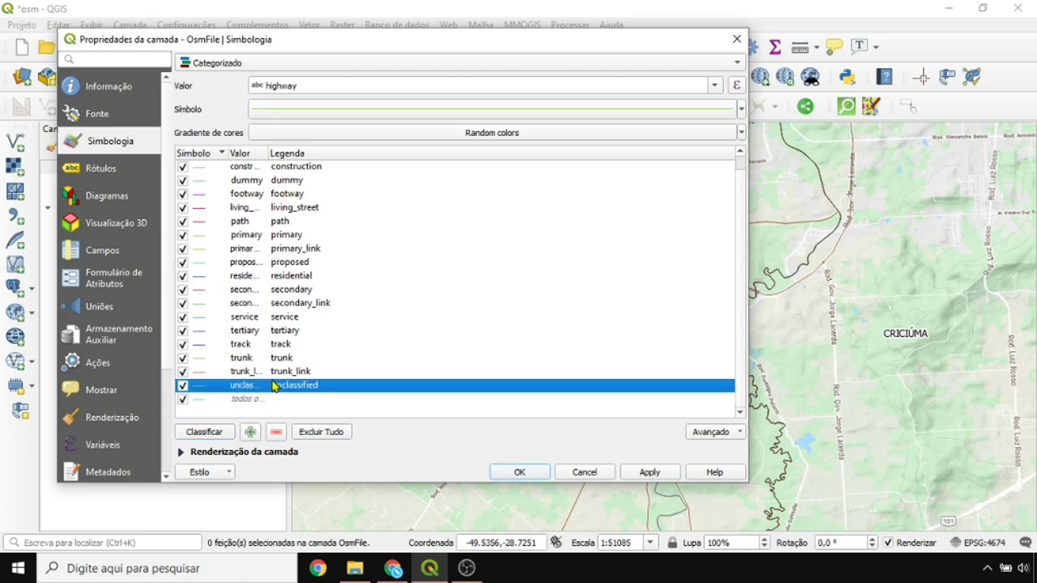
{"action": "scroll", "coordinate": [274, 380], "scroll_direction": "up", "scroll_amount": 1}
{"action": "left_click", "coordinate": [289, 183], "text": "shift"}
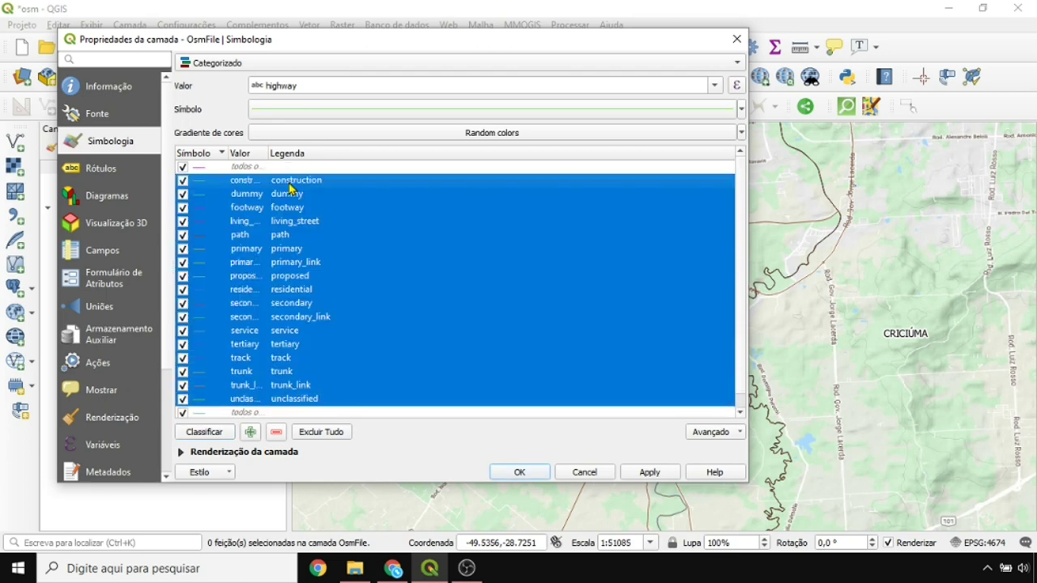
{"action": "right_click", "coordinate": [289, 187]}
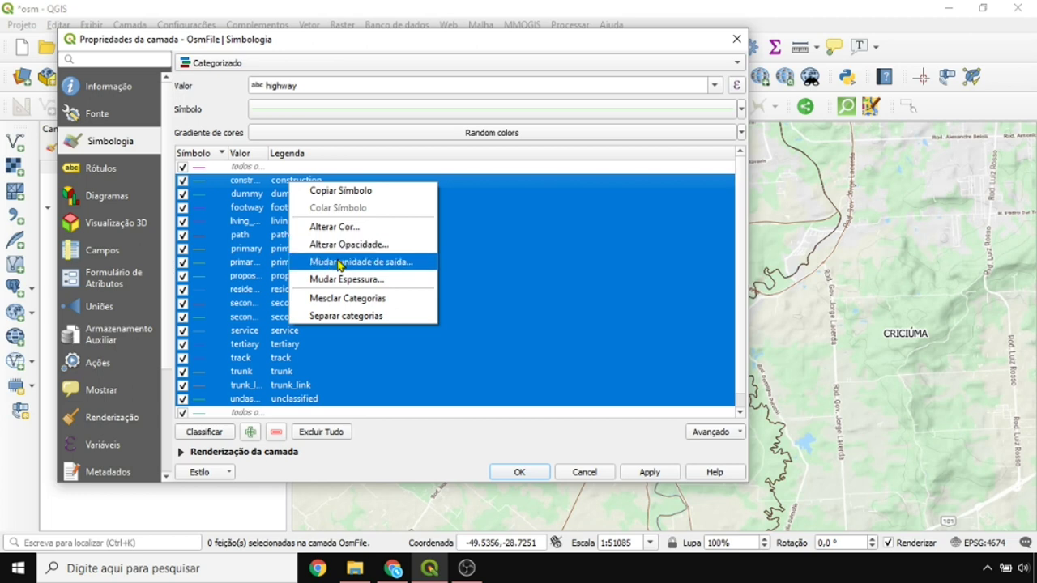
{"action": "left_click", "coordinate": [335, 300]}
Step: Give the merged road category the "simple red line" symbol and apply it to the map
{"action": "double_click", "coordinate": [202, 186]}
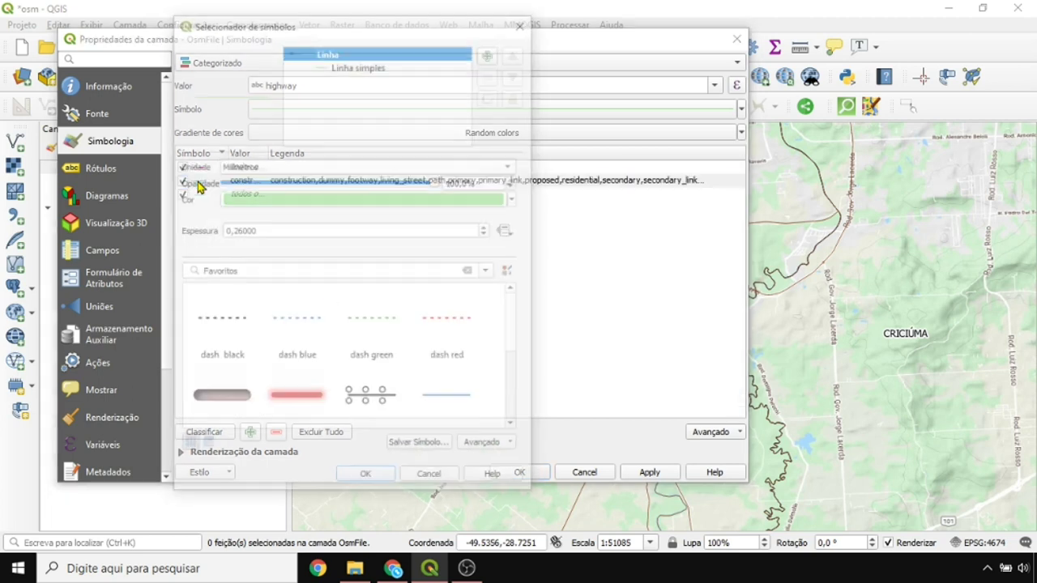
{"action": "left_click", "coordinate": [287, 307]}
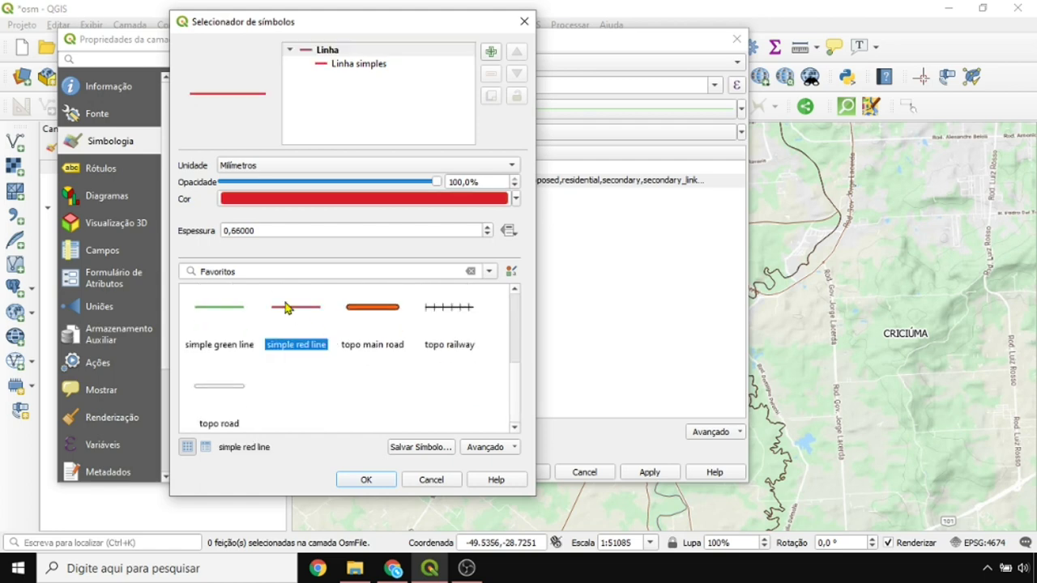
{"action": "left_click", "coordinate": [369, 481]}
{"action": "left_click", "coordinate": [649, 473]}
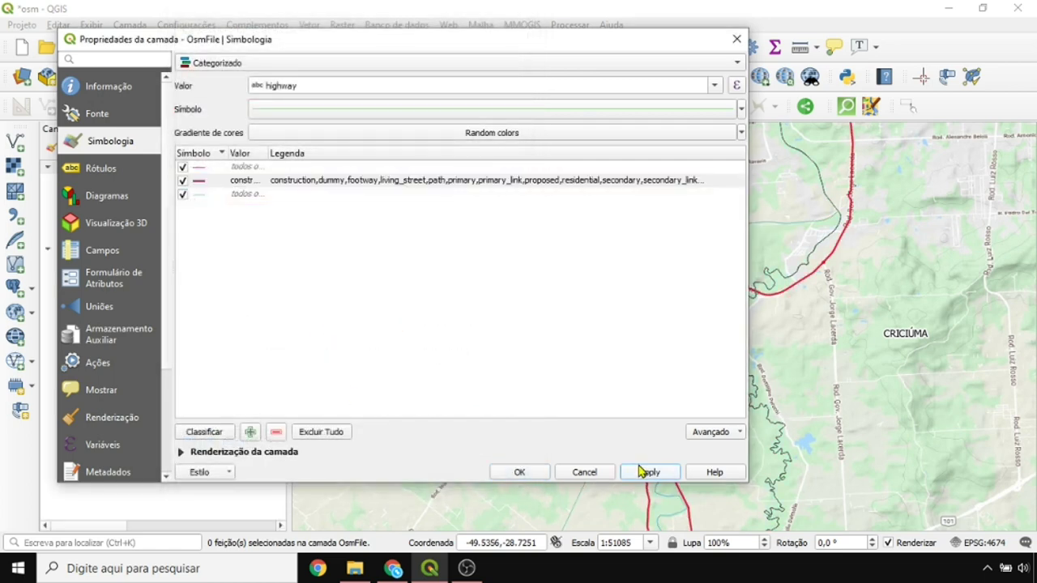
Step: Remove the empty-value category listed above the merged road category
{"action": "left_click_drag", "start_coordinate": [549, 47], "coordinate": [660, 73]}
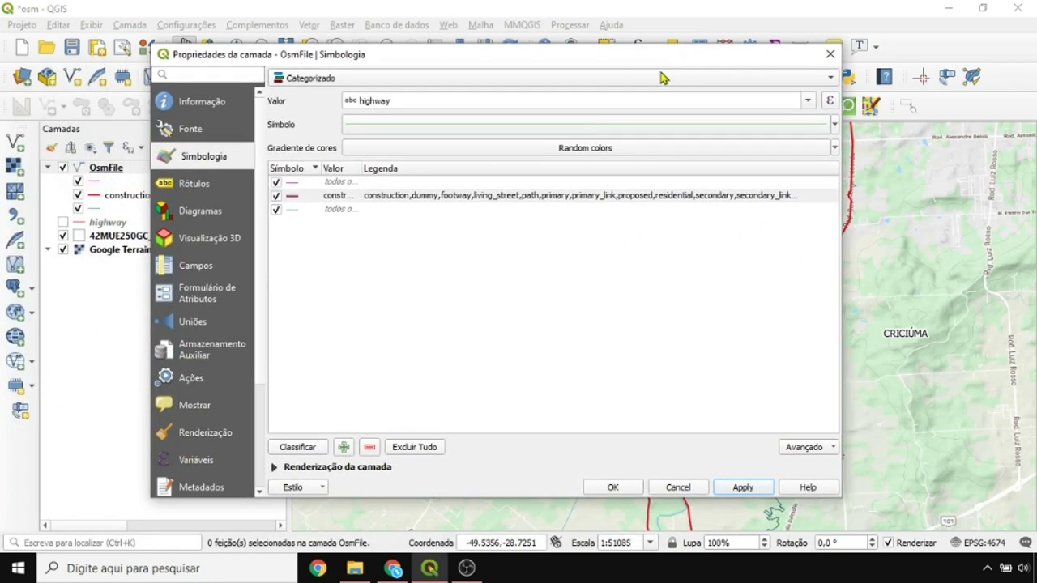
{"action": "left_click", "coordinate": [314, 188]}
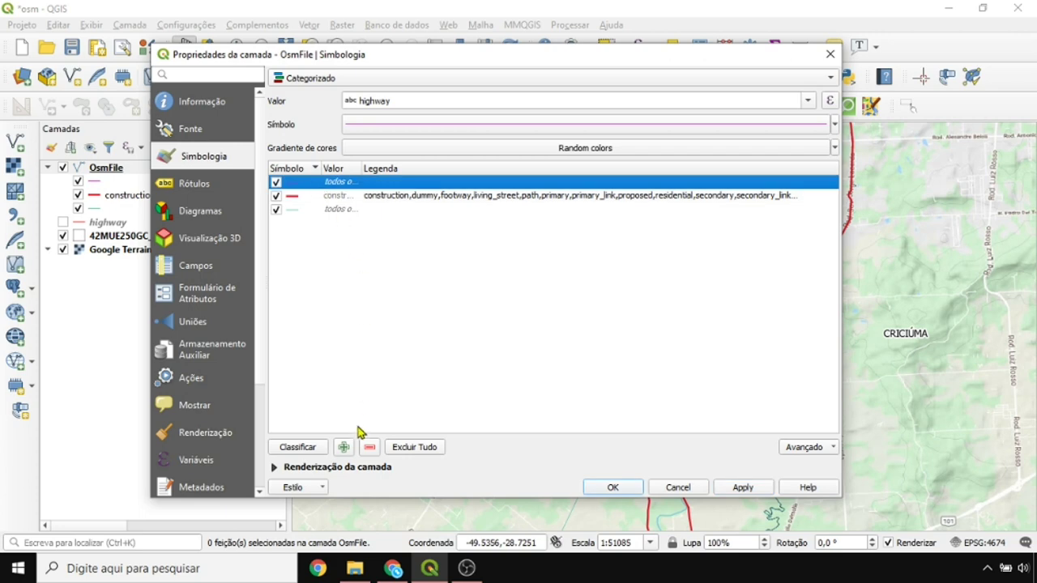
{"action": "left_click", "coordinate": [368, 447]}
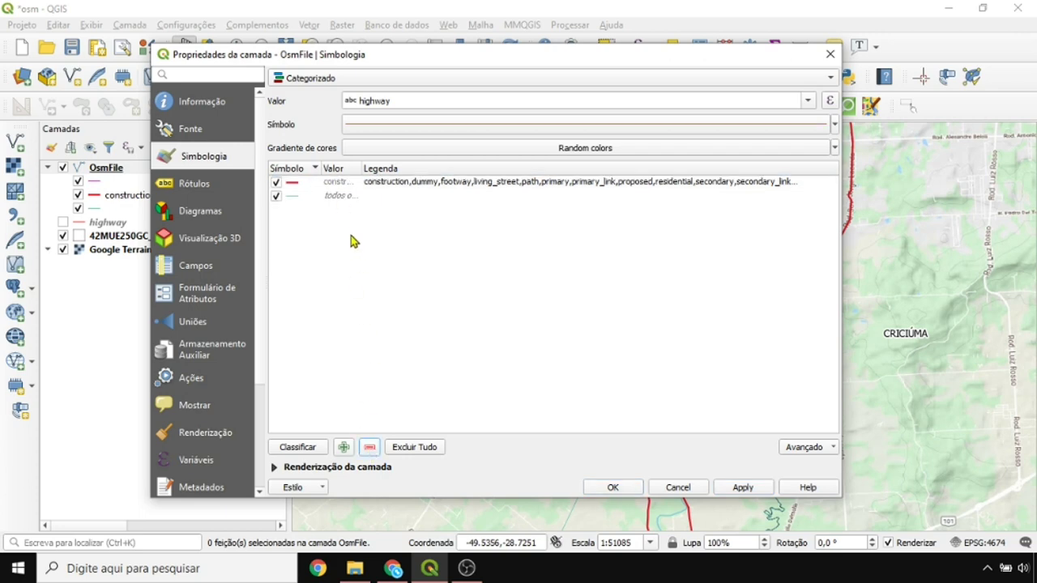
Step: Style the remaining catch-all category with "simple green line" in a brighter green, apply it, and accept the layer properties
{"action": "double_click", "coordinate": [296, 196]}
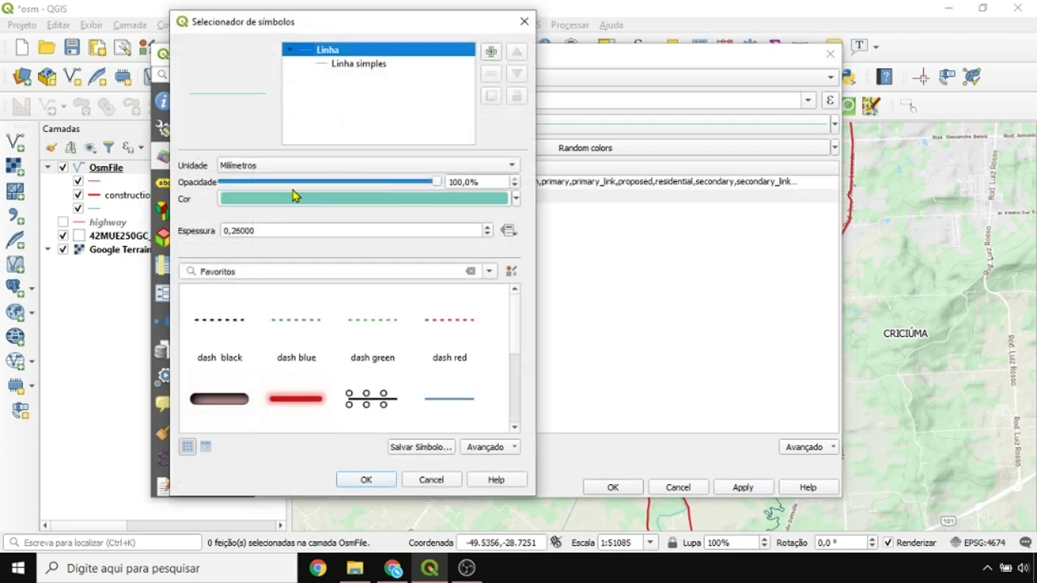
{"action": "left_click_drag", "start_coordinate": [517, 344], "coordinate": [518, 398]}
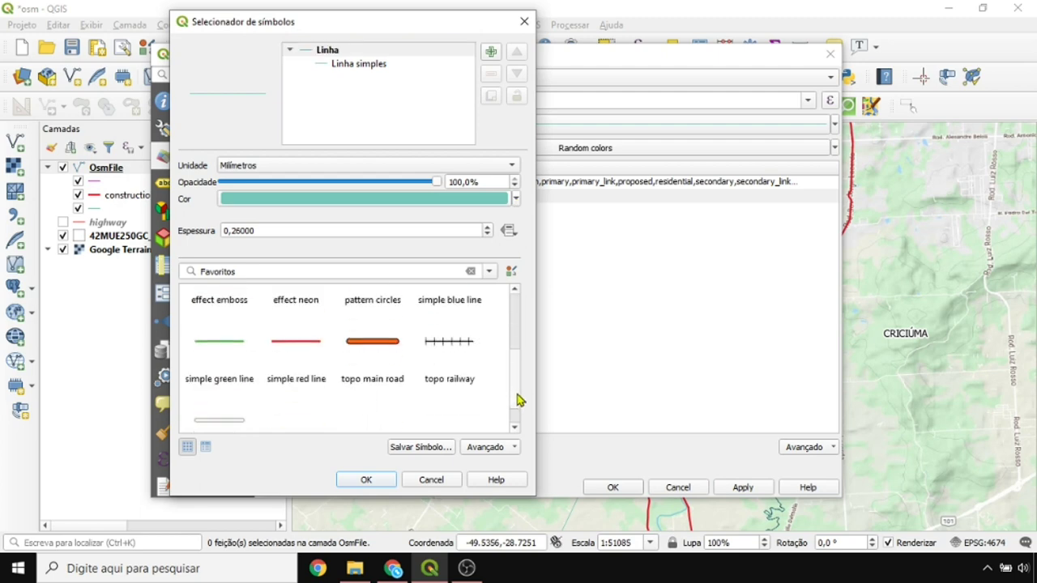
{"action": "left_click", "coordinate": [226, 356]}
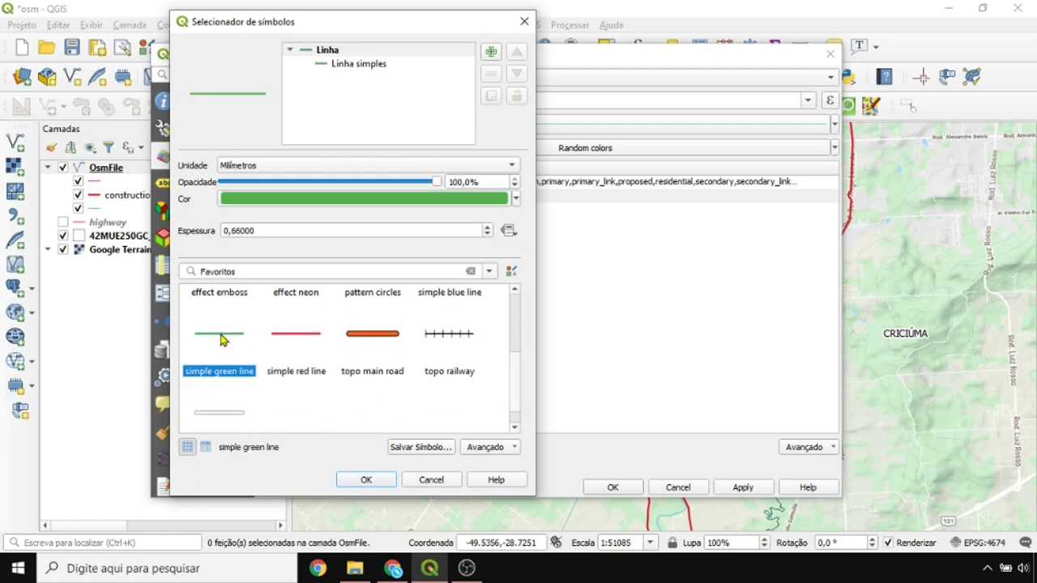
{"action": "left_click", "coordinate": [516, 199]}
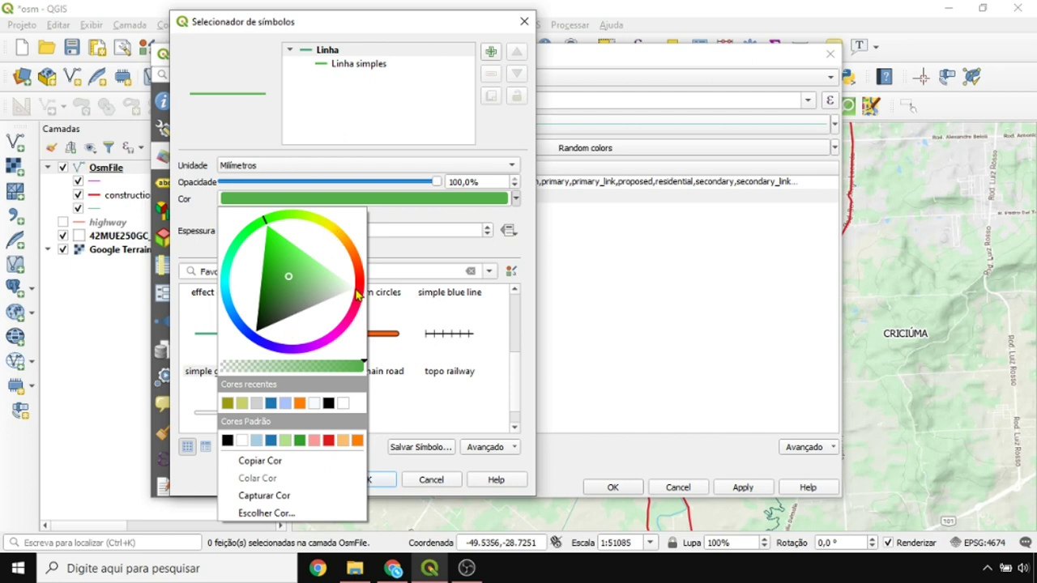
{"action": "mouse_move", "coordinate": [287, 258]}
{"action": "left_mouse_down"}
{"action": "mouse_move", "coordinate": [274, 235]}
{"action": "mouse_move", "coordinate": [286, 273]}
{"action": "left_mouse_up"}
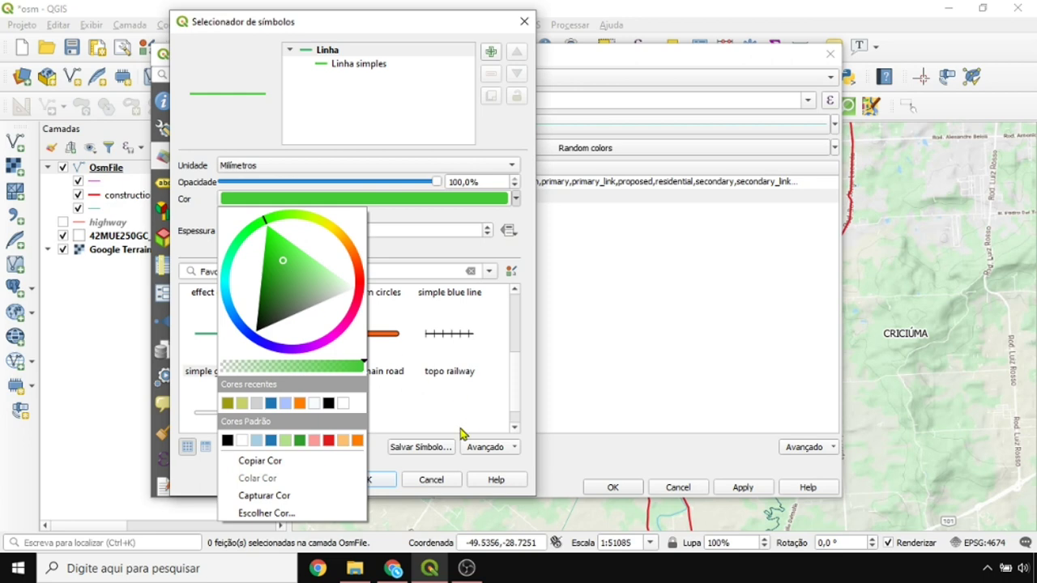
{"action": "left_click", "coordinate": [392, 481]}
{"action": "left_click", "coordinate": [739, 488]}
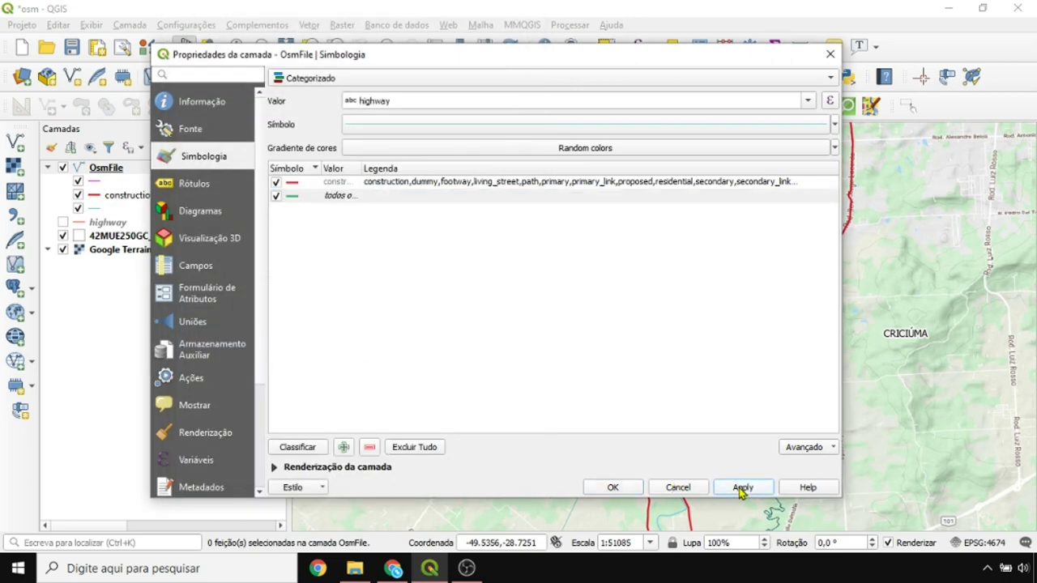
{"action": "left_click_drag", "start_coordinate": [635, 60], "coordinate": [201, 97]}
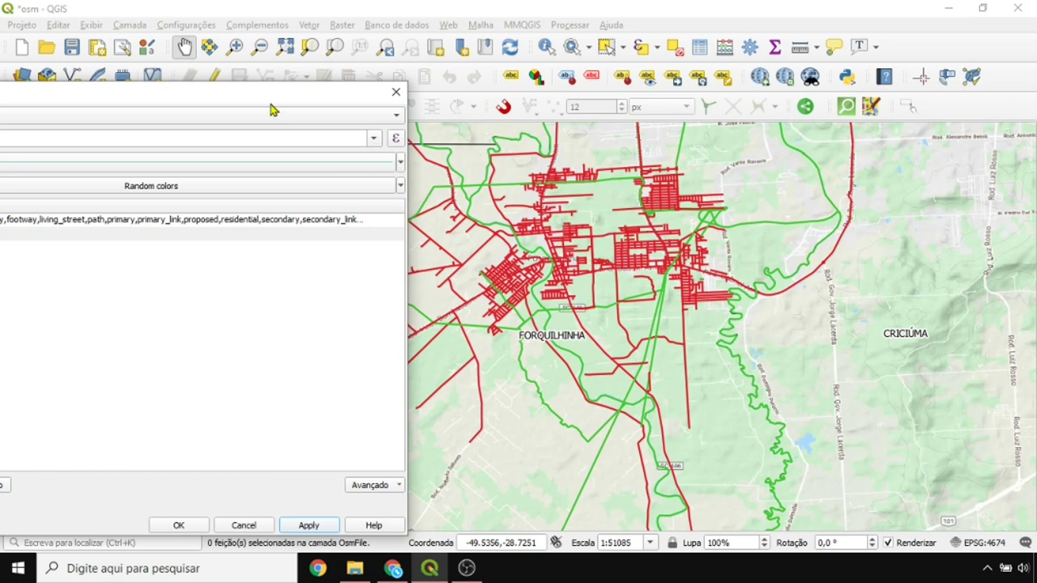
{"action": "left_click_drag", "start_coordinate": [271, 109], "coordinate": [573, 45]}
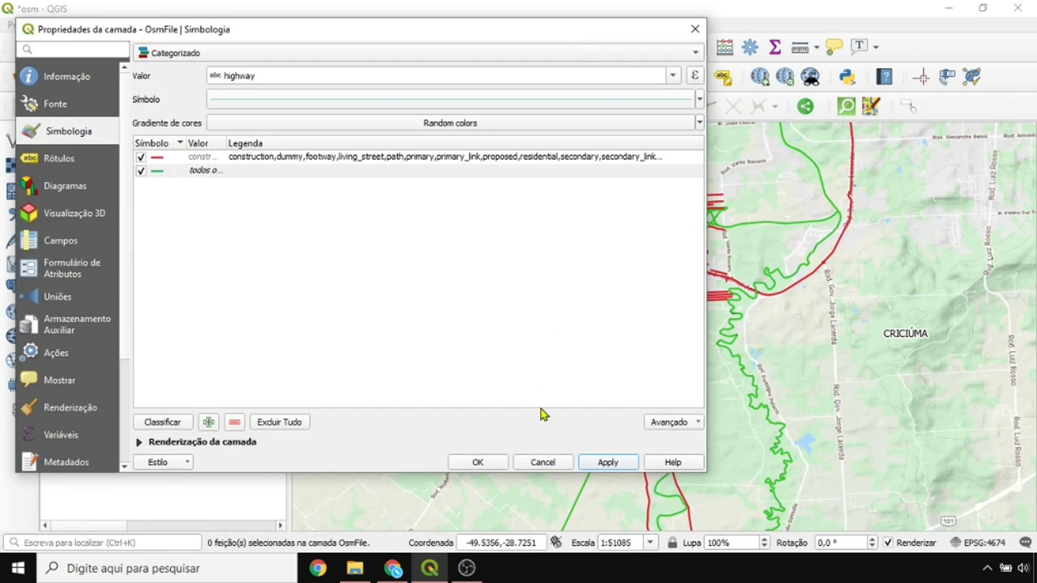
{"action": "left_click", "coordinate": [493, 465]}
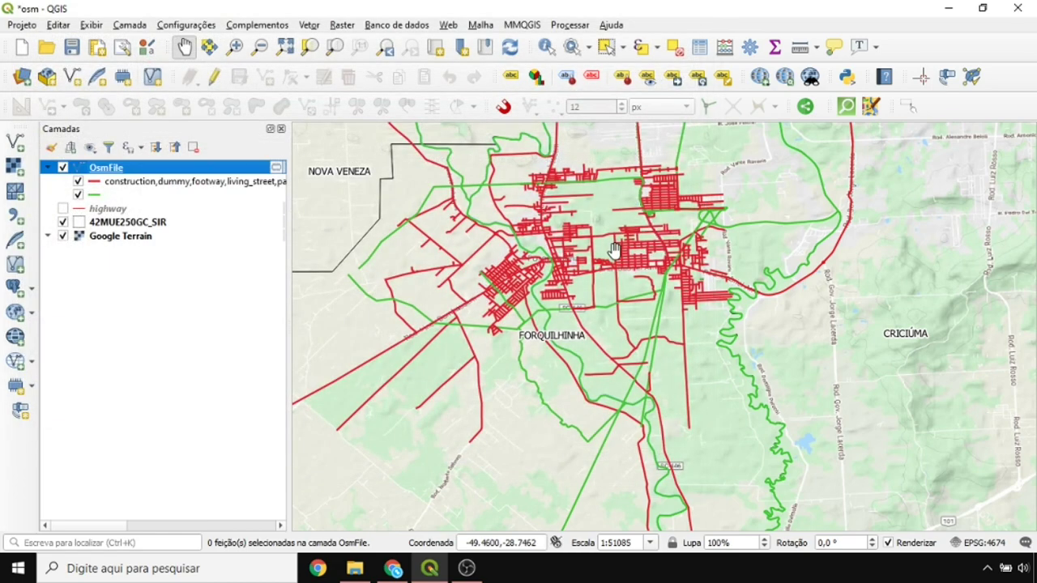
Step: Identify the green river line near Linha Eyng and examine its waterway and name attributes
{"action": "left_click", "coordinate": [548, 47]}
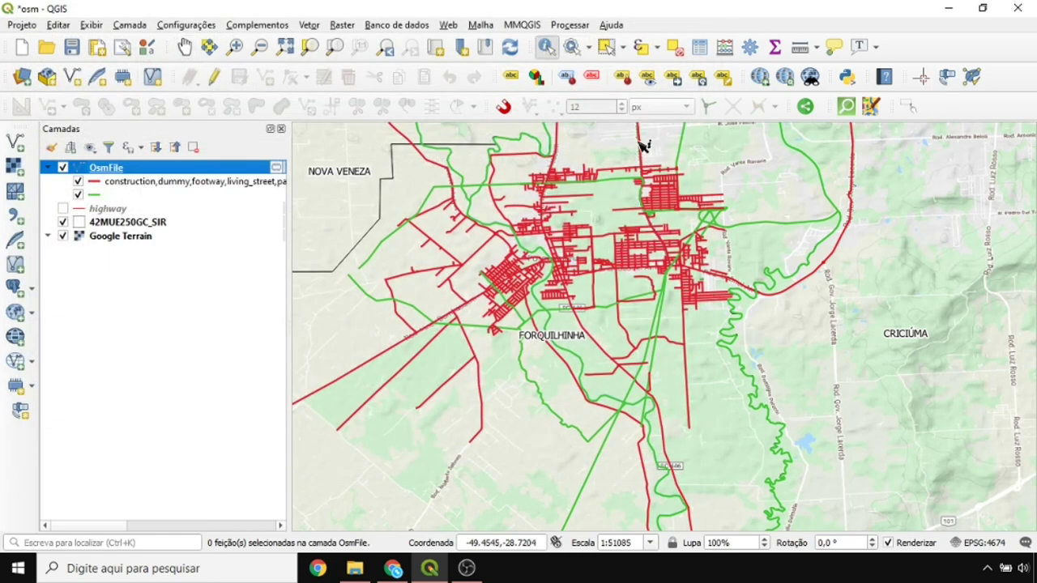
{"action": "scroll", "coordinate": [490, 183], "scroll_direction": "up", "scroll_amount": 2}
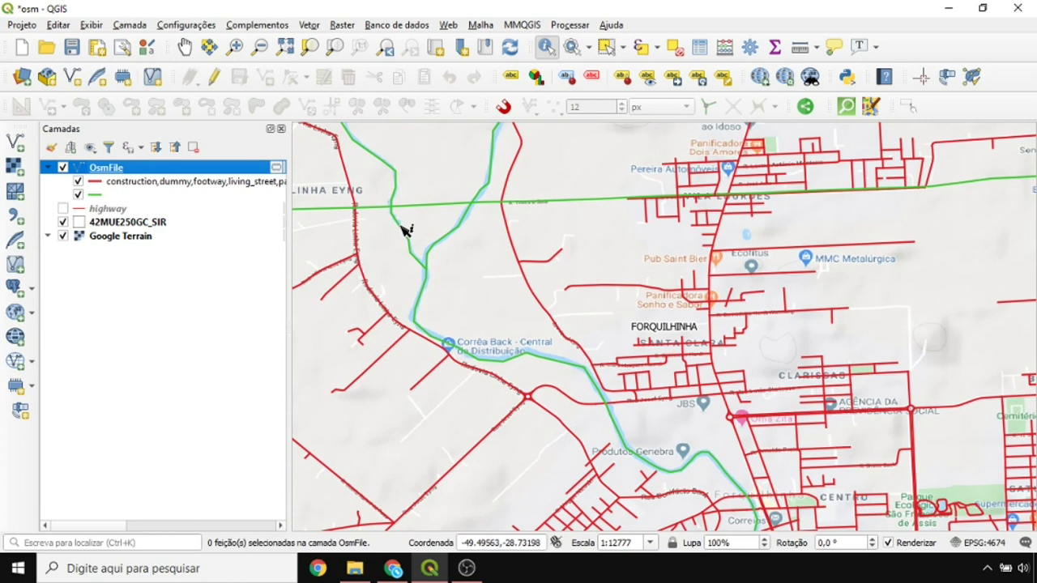
{"action": "left_click", "coordinate": [405, 228]}
{"action": "scroll", "coordinate": [417, 296], "scroll_direction": "up", "scroll_amount": 2}
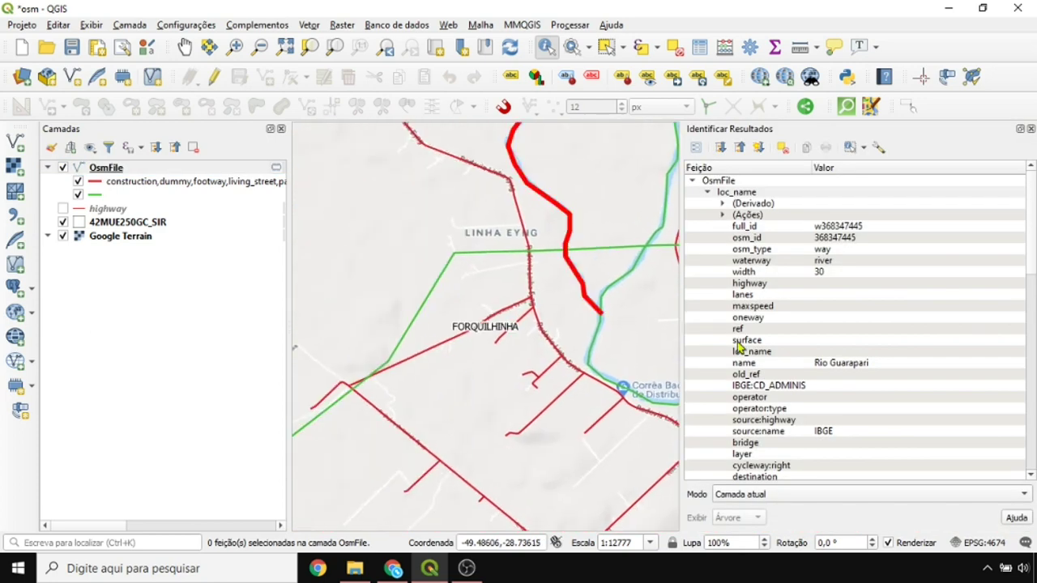
{"action": "left_click", "coordinate": [824, 263]}
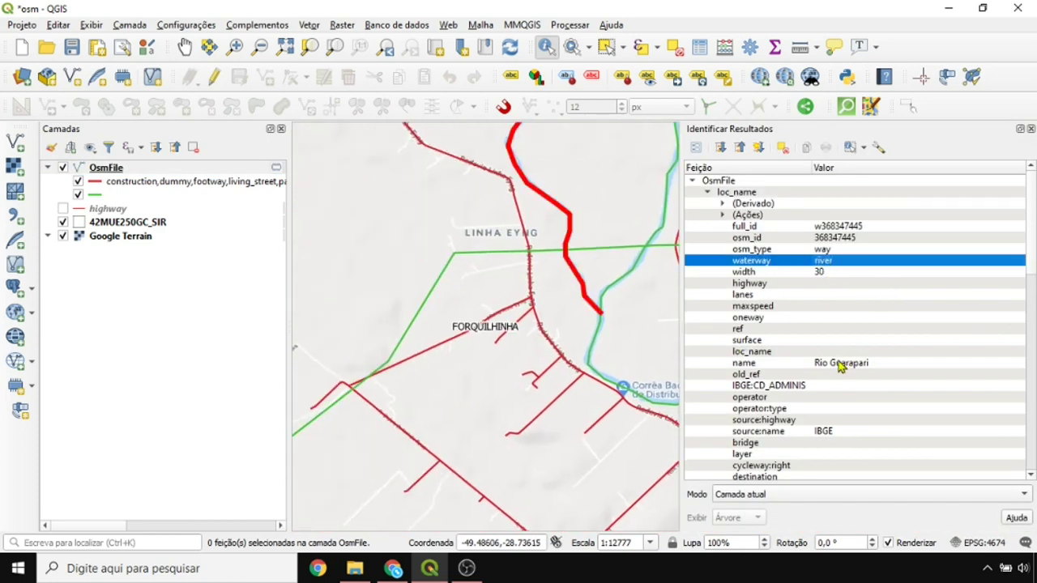
{"action": "scroll", "coordinate": [514, 294], "scroll_direction": "down", "scroll_amount": 1}
{"action": "scroll", "coordinate": [514, 291], "scroll_direction": "down", "scroll_amount": 1}
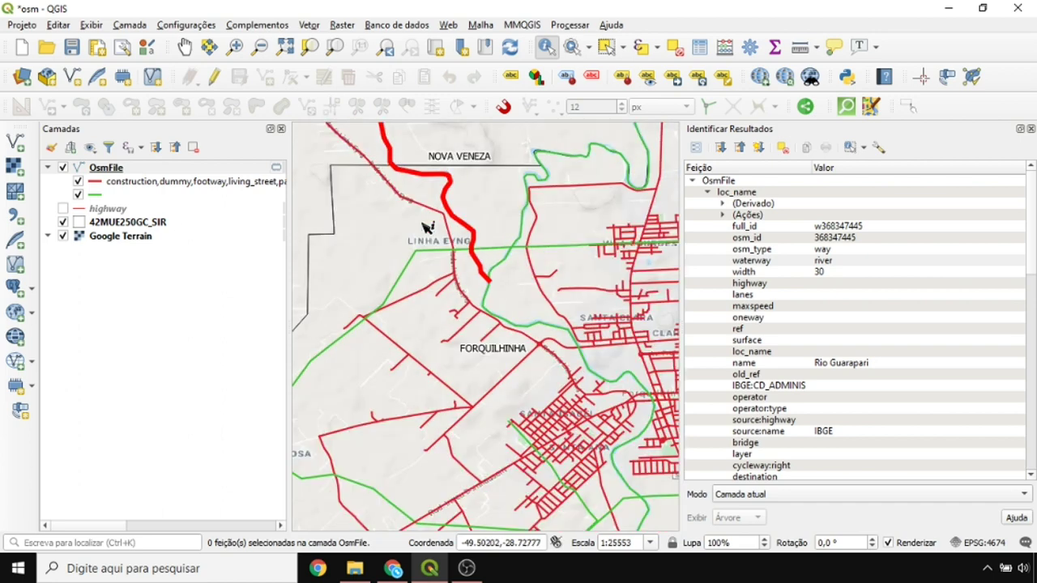
Step: Identify the straight green line crossing Linha Eyng, examine its operator and power attributes, then close the results and clear the highlight
{"action": "left_click", "coordinate": [405, 267]}
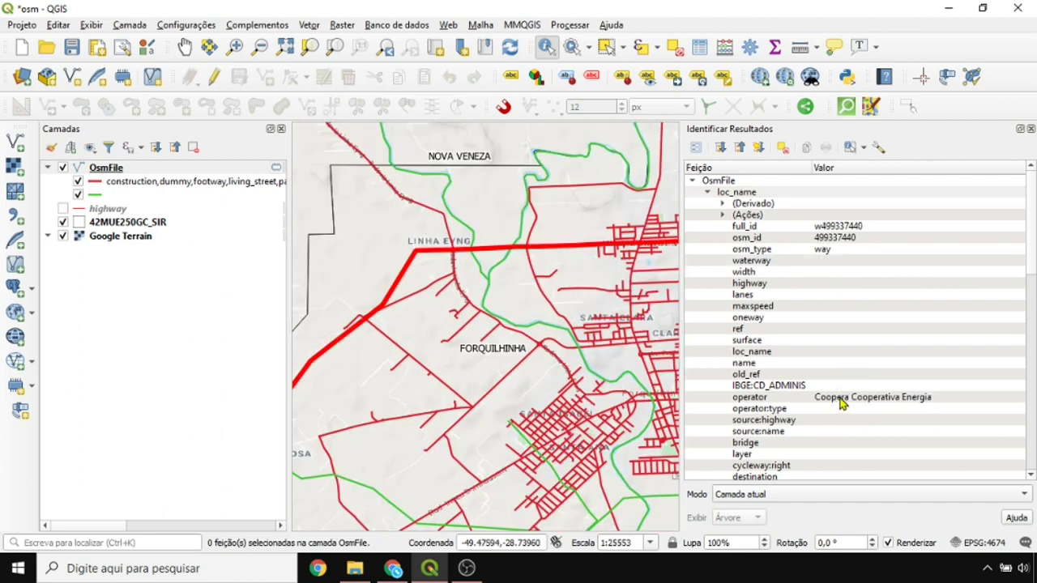
{"action": "scroll", "coordinate": [839, 405], "scroll_direction": "down", "scroll_amount": 4}
{"action": "scroll", "coordinate": [841, 402], "scroll_direction": "down", "scroll_amount": 2}
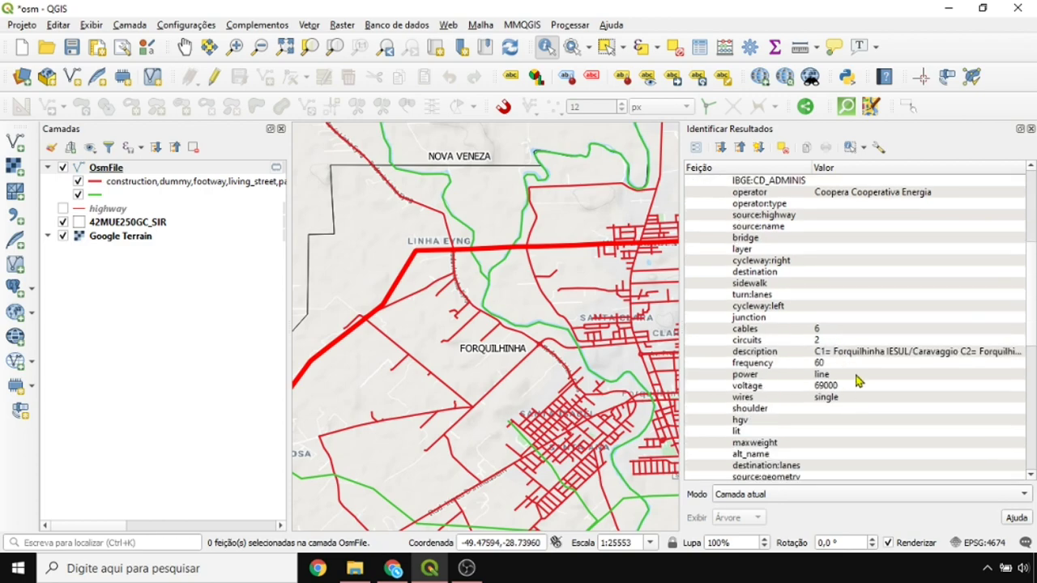
{"action": "left_click", "coordinate": [1030, 128]}
{"action": "scroll", "coordinate": [694, 267], "scroll_direction": "down", "scroll_amount": 2}
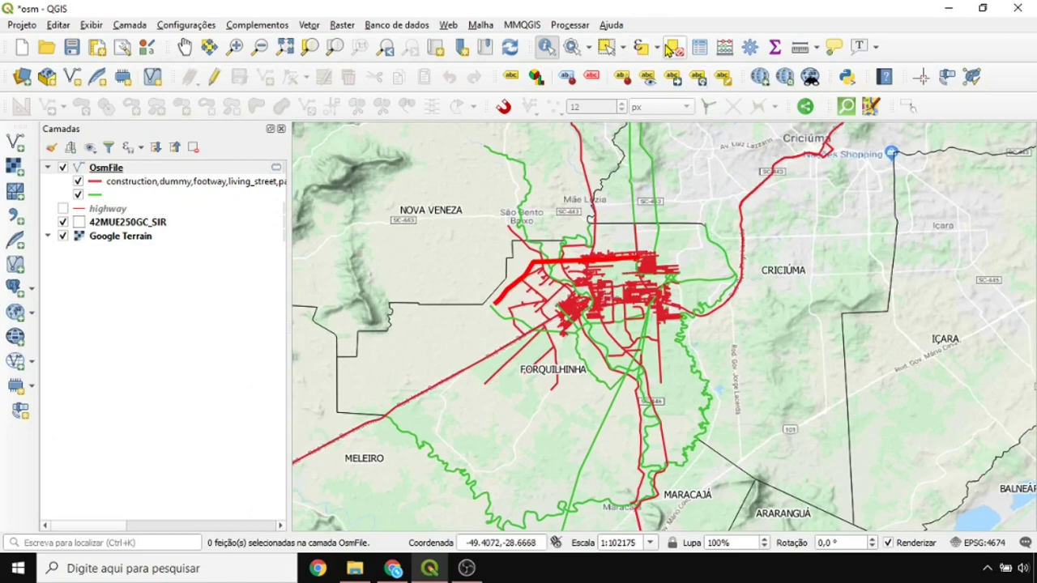
{"action": "left_click", "coordinate": [488, 197]}
{"action": "left_click_drag", "start_coordinate": [496, 215], "coordinate": [465, 150]}
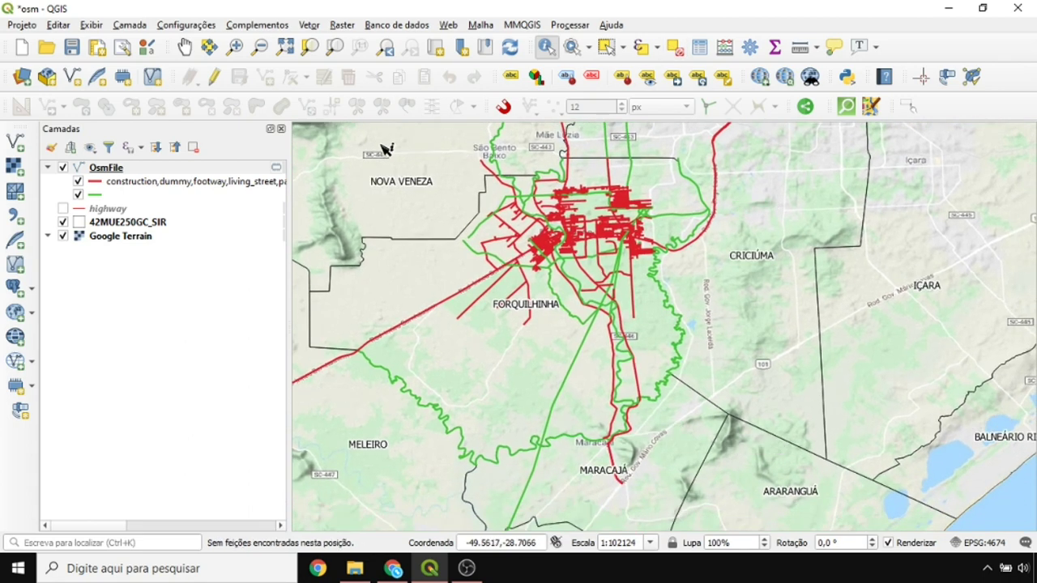
Step: Open the OsmFile attribute table and sort it ascending by the highway column
{"action": "right_click", "coordinate": [115, 168]}
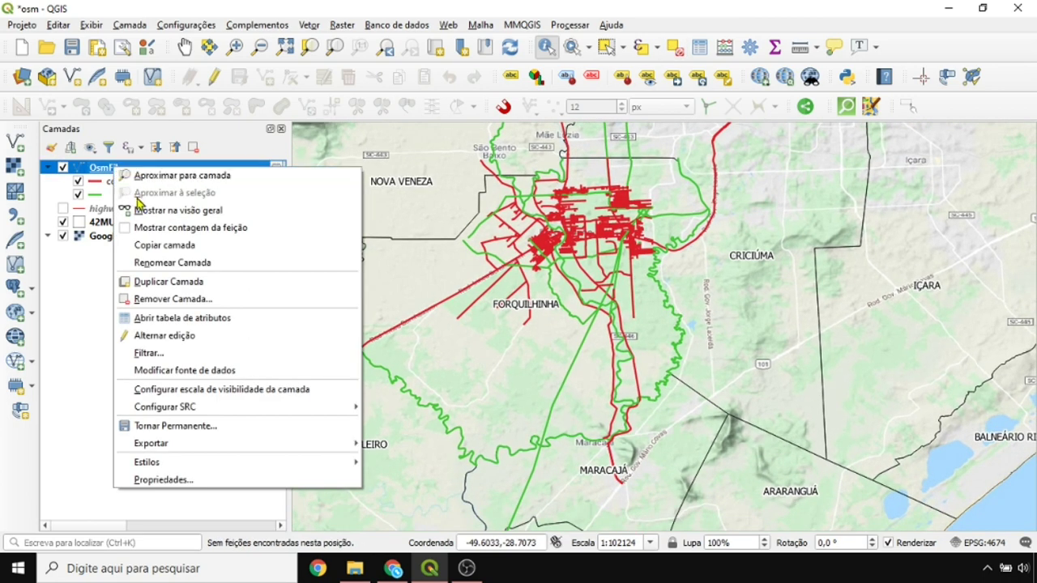
{"action": "left_click", "coordinate": [176, 318]}
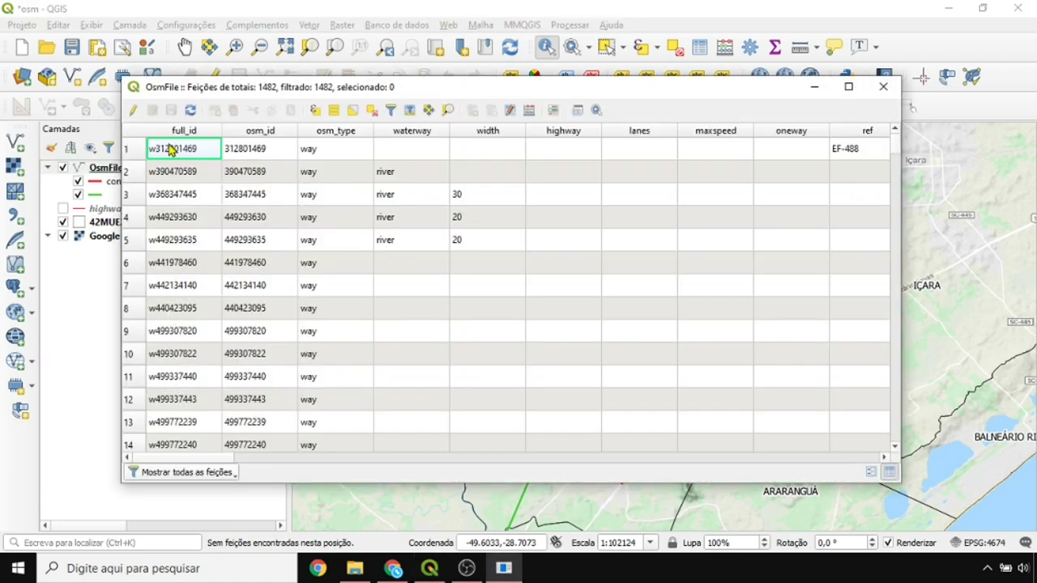
{"action": "left_click", "coordinate": [542, 137]}
{"action": "left_click", "coordinate": [543, 132]}
{"action": "left_click", "coordinate": [542, 134]}
Step: Select rows 1 to 43, all features with an empty highway value, and uncover the map to view them
{"action": "left_click", "coordinate": [137, 152]}
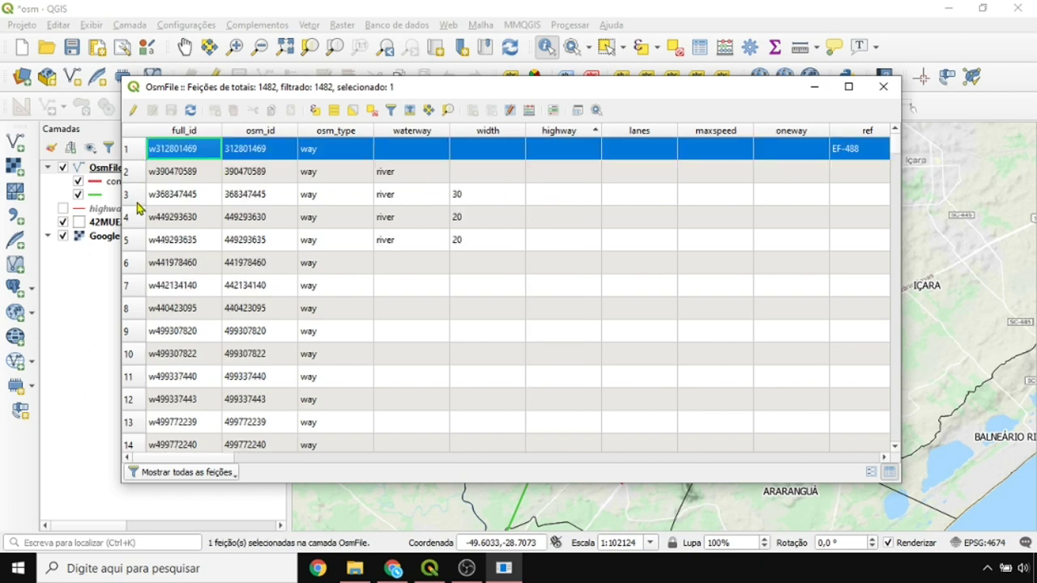
{"action": "scroll", "coordinate": [136, 243], "scroll_direction": "down", "scroll_amount": 1}
{"action": "scroll", "coordinate": [136, 244], "scroll_direction": "down", "scroll_amount": 5}
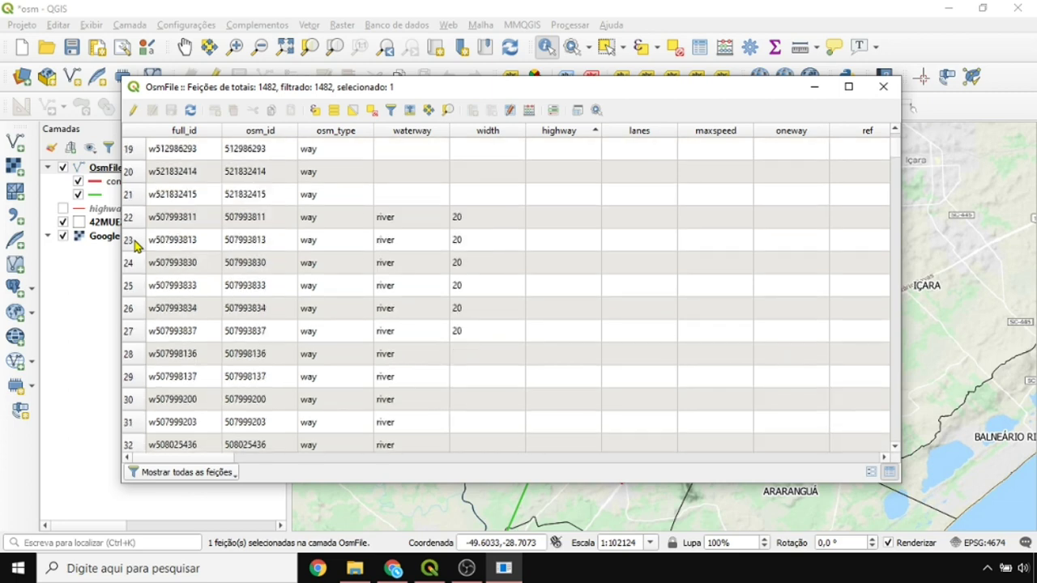
{"action": "left_click", "coordinate": [134, 291], "text": "shift"}
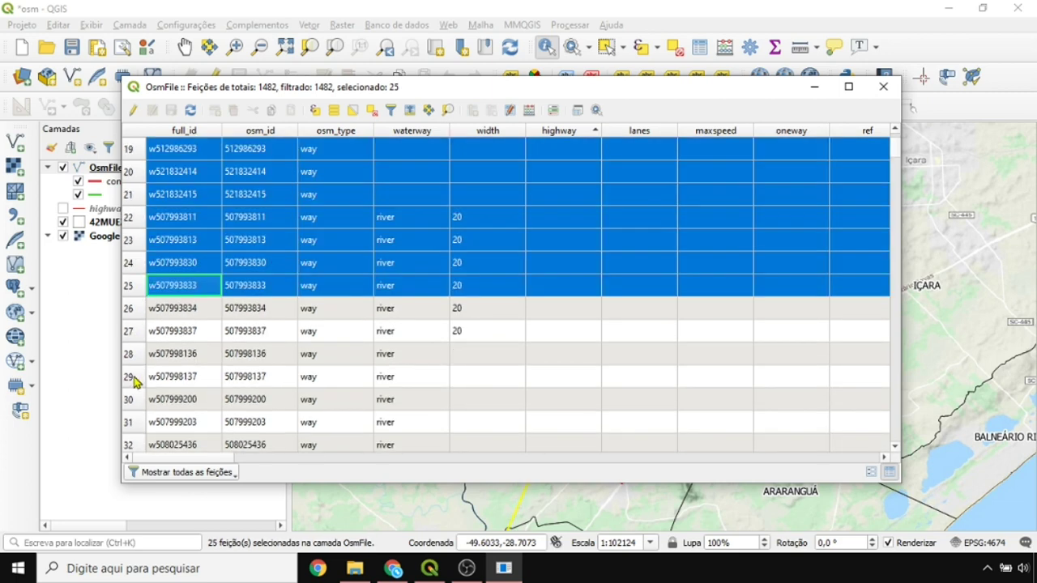
{"action": "left_click", "coordinate": [134, 400], "text": "shift"}
{"action": "scroll", "coordinate": [132, 401], "scroll_direction": "down", "scroll_amount": 5}
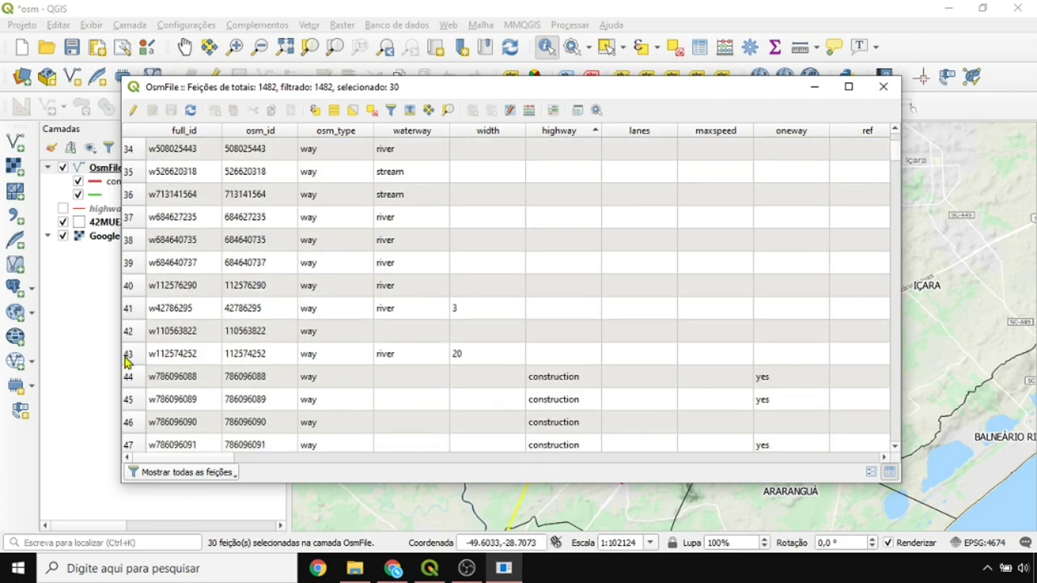
{"action": "left_click", "coordinate": [132, 356], "text": "shift"}
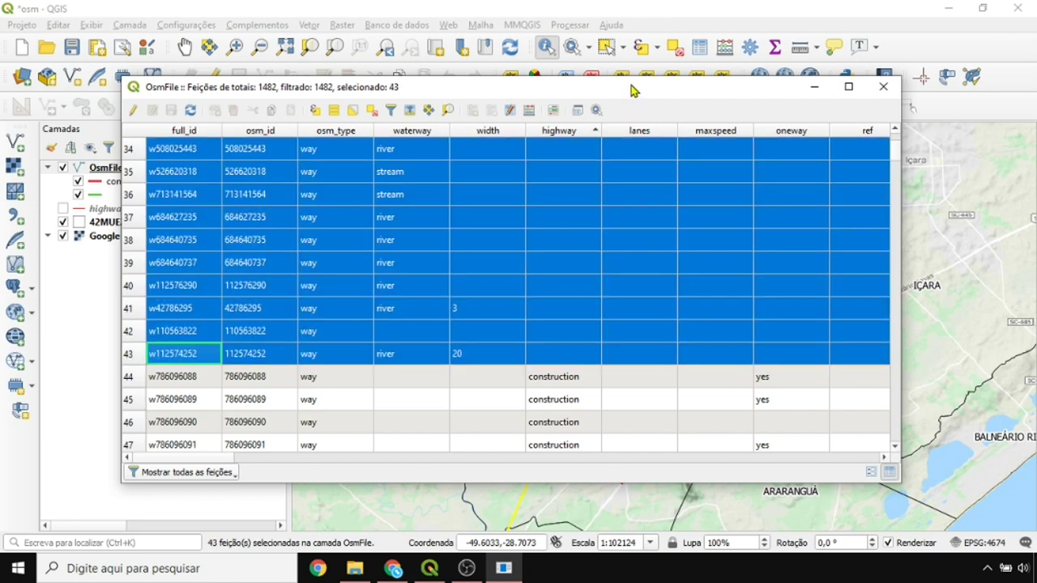
{"action": "left_click_drag", "start_coordinate": [633, 89], "coordinate": [108, 135]}
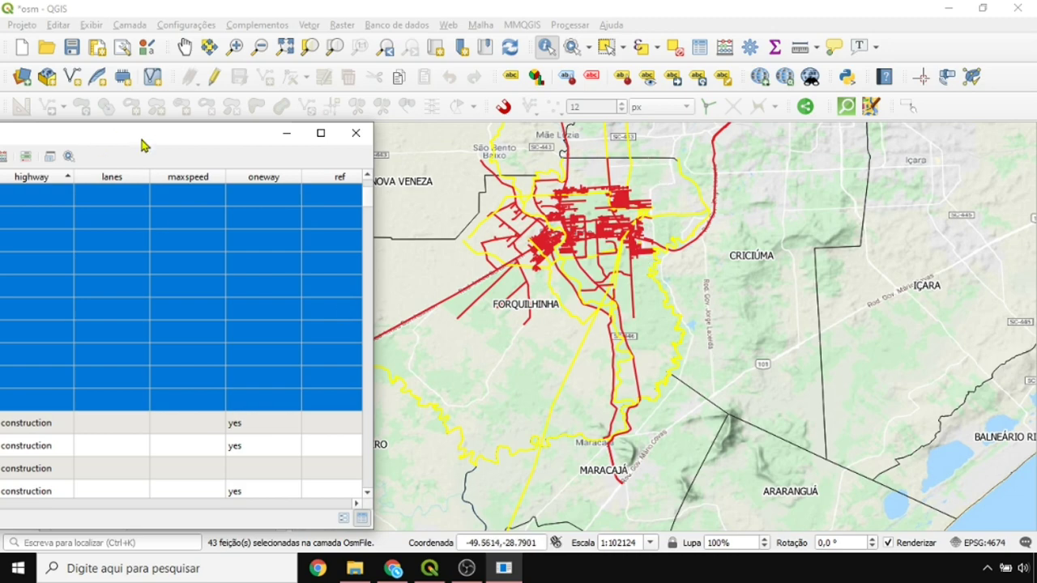
Step: Deselect all OsmFile features in the attribute table after viewing the selection on the map, and close the table
{"action": "left_click_drag", "start_coordinate": [142, 144], "coordinate": [713, 85]}
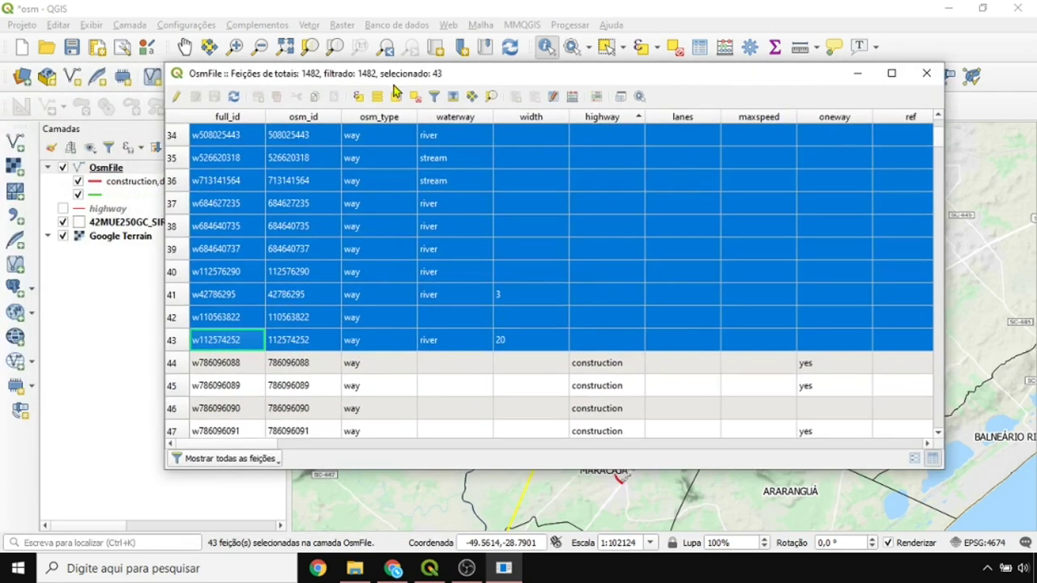
{"action": "left_click_drag", "start_coordinate": [614, 77], "coordinate": [247, 99]}
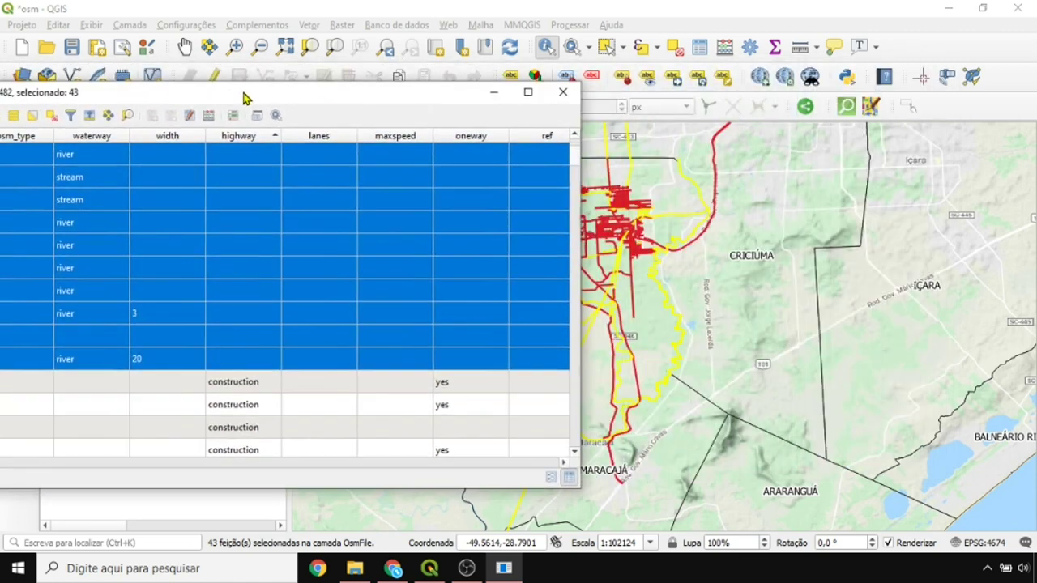
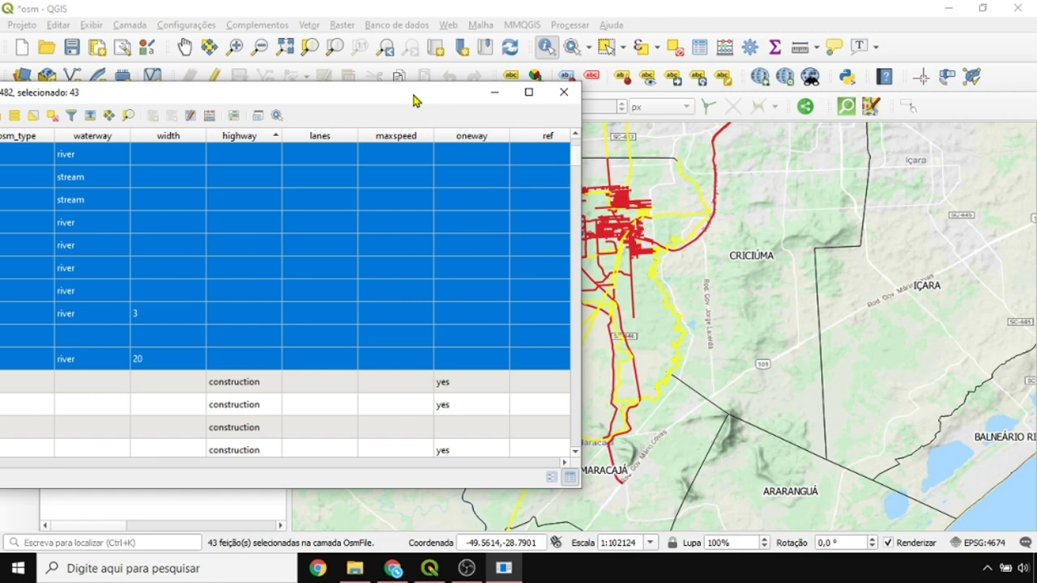
{"action": "left_click_drag", "start_coordinate": [413, 100], "coordinate": [616, 91]}
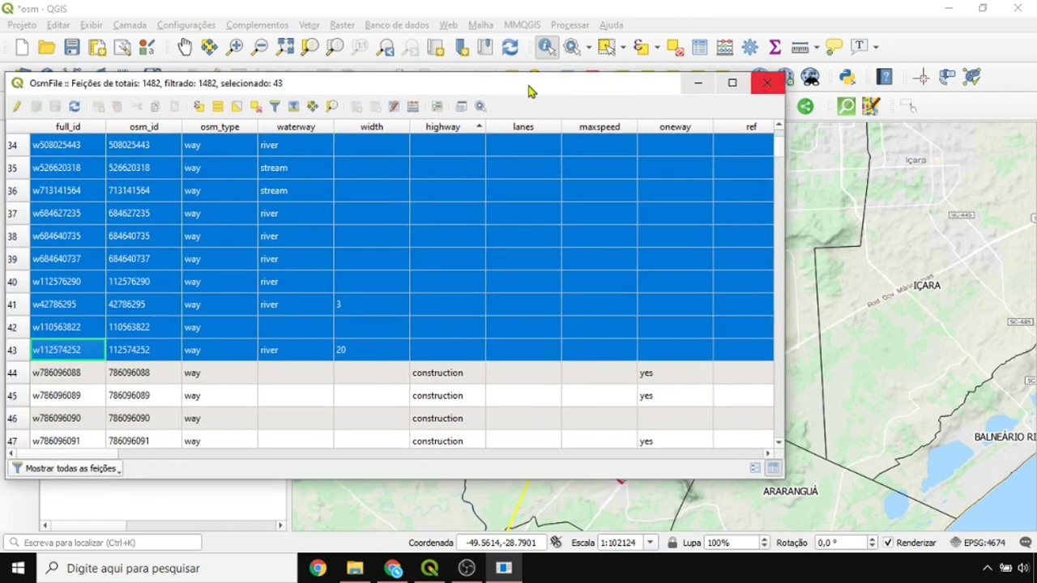
{"action": "left_click", "coordinate": [255, 108]}
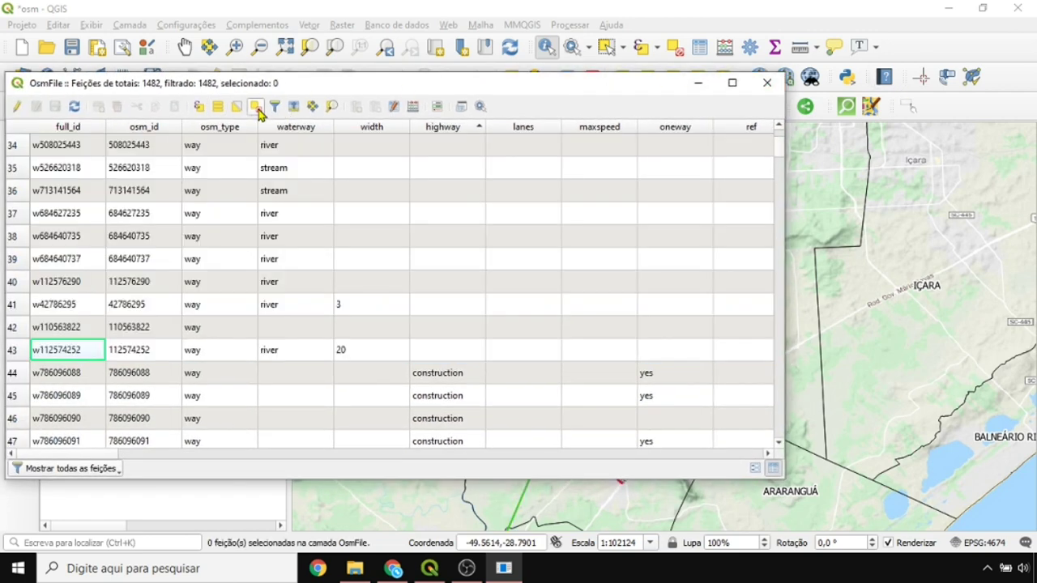
{"action": "left_click_drag", "start_coordinate": [553, 86], "coordinate": [640, 59]}
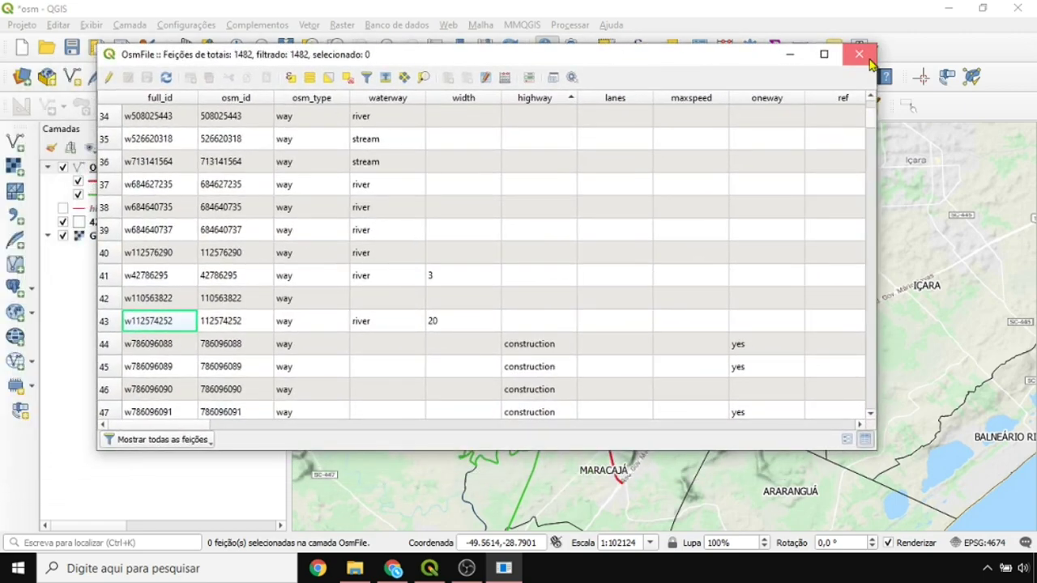
{"action": "left_click", "coordinate": [863, 57]}
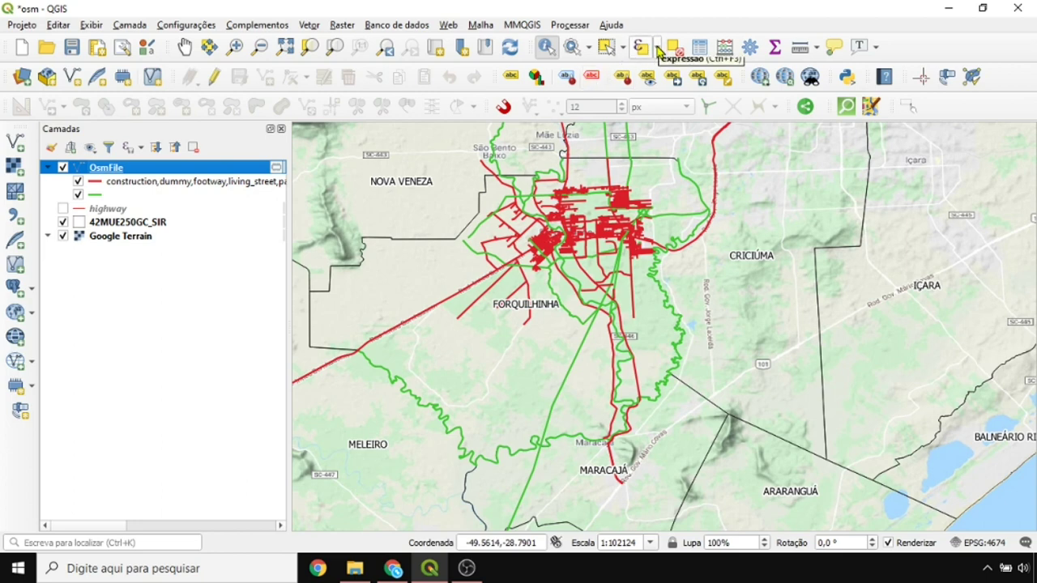
Step: Start a selection by expression on OsmFile and insert the "highway" field into the expression
{"action": "left_click", "coordinate": [658, 48]}
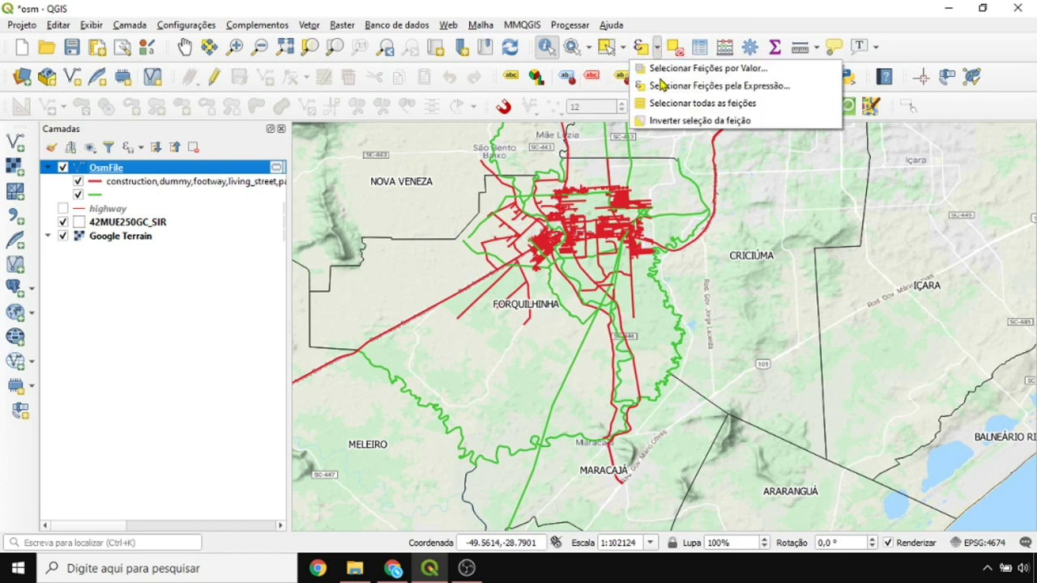
{"action": "left_click", "coordinate": [753, 90]}
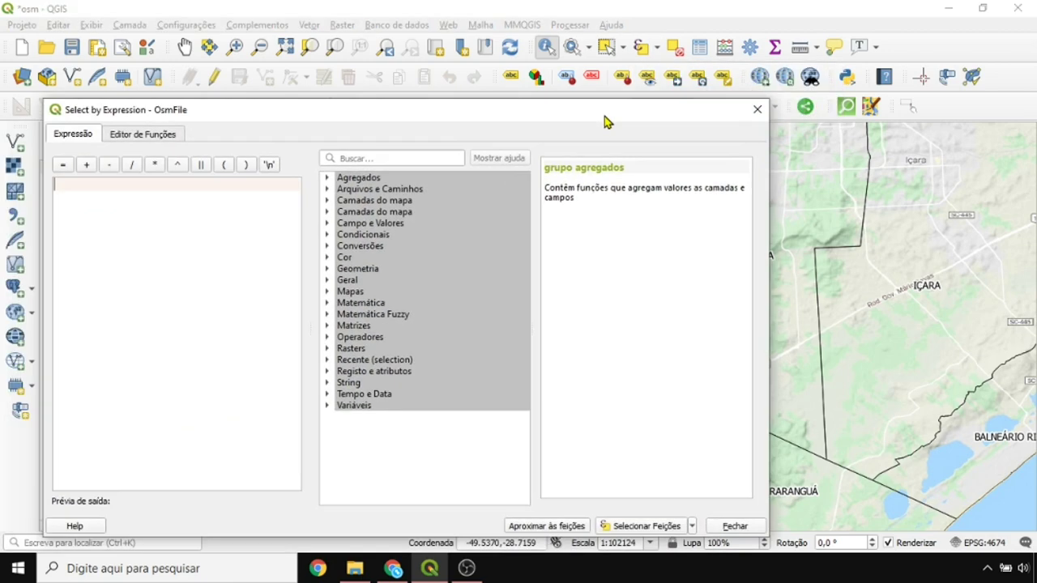
{"action": "left_click_drag", "start_coordinate": [603, 115], "coordinate": [688, 65]}
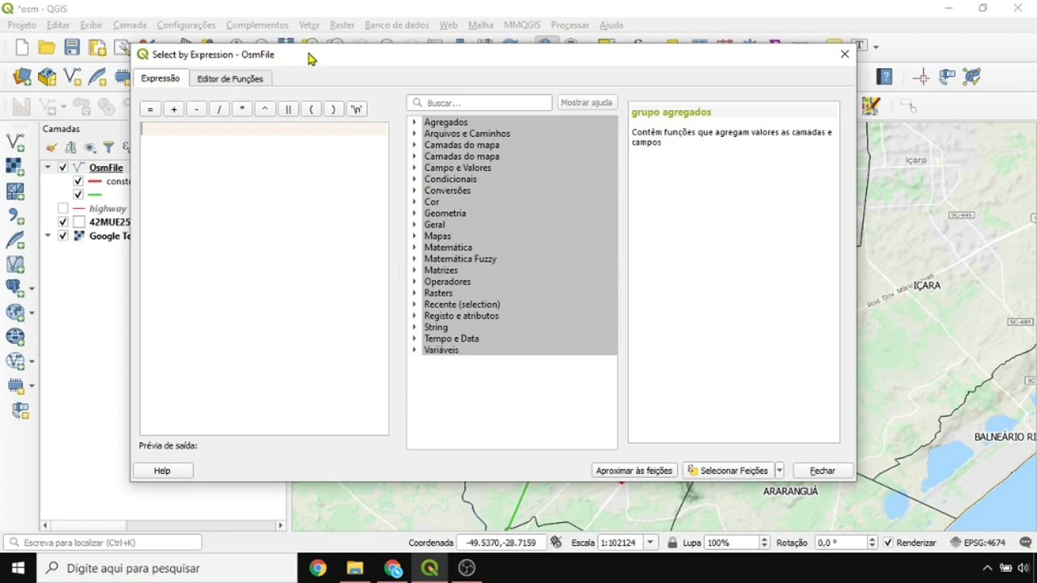
{"action": "left_click_drag", "start_coordinate": [310, 56], "coordinate": [433, 57]}
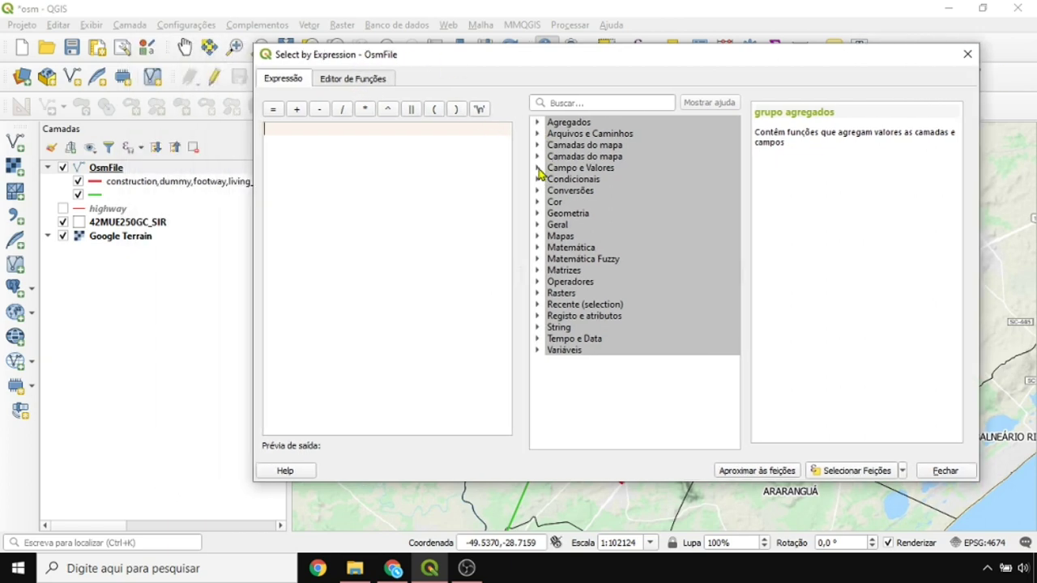
{"action": "left_click", "coordinate": [538, 168]}
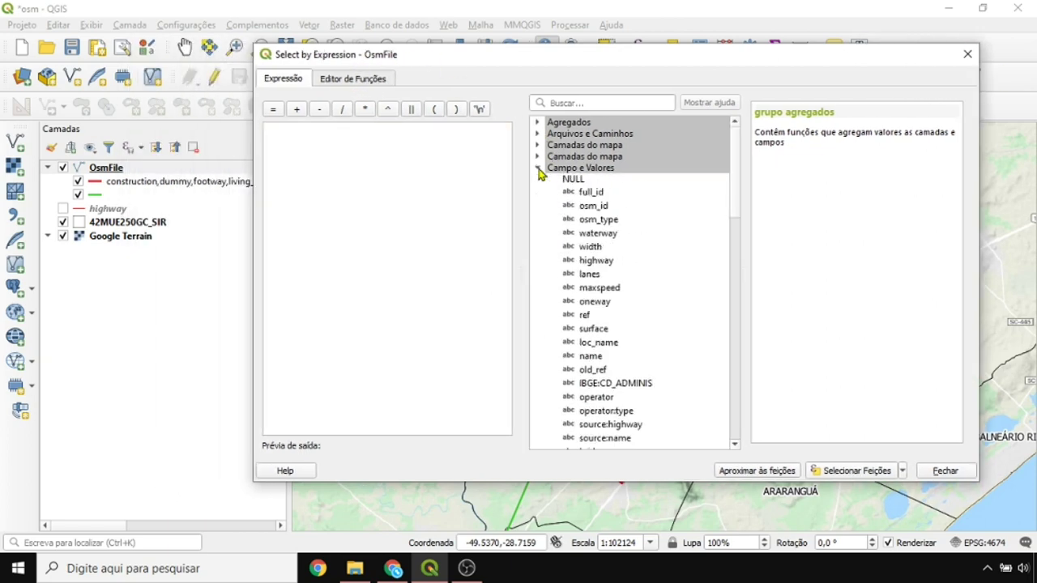
{"action": "double_click", "coordinate": [596, 261]}
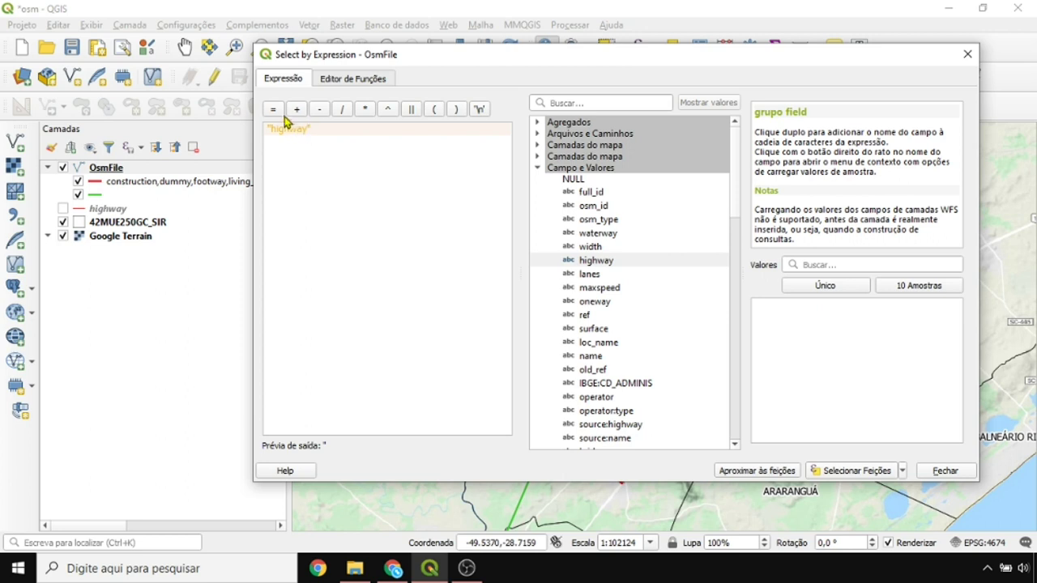
{"action": "scroll", "coordinate": [623, 276], "scroll_direction": "down", "scroll_amount": 8}
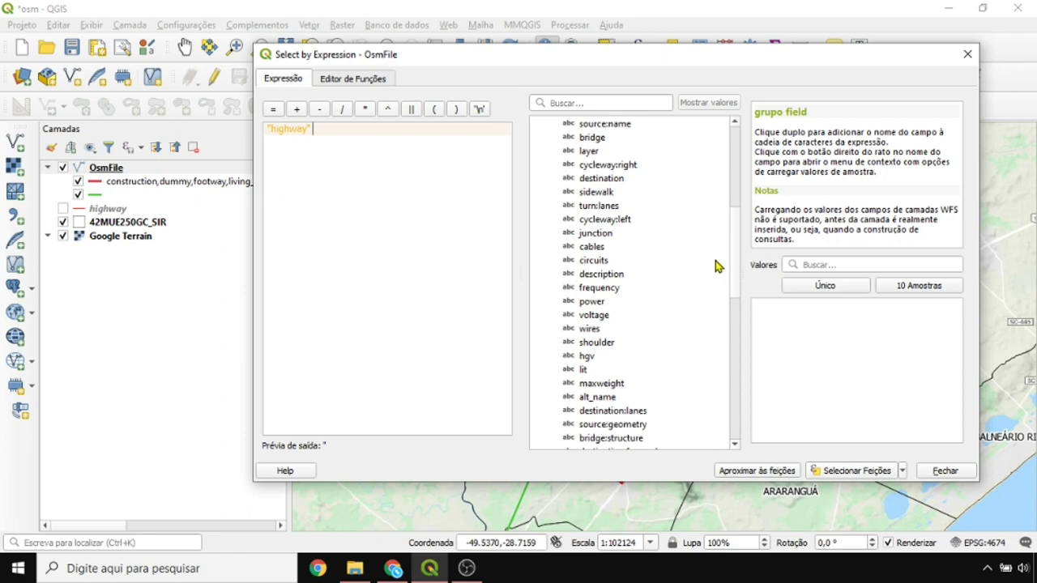
{"action": "scroll", "coordinate": [615, 243], "scroll_direction": "up", "scroll_amount": 10}
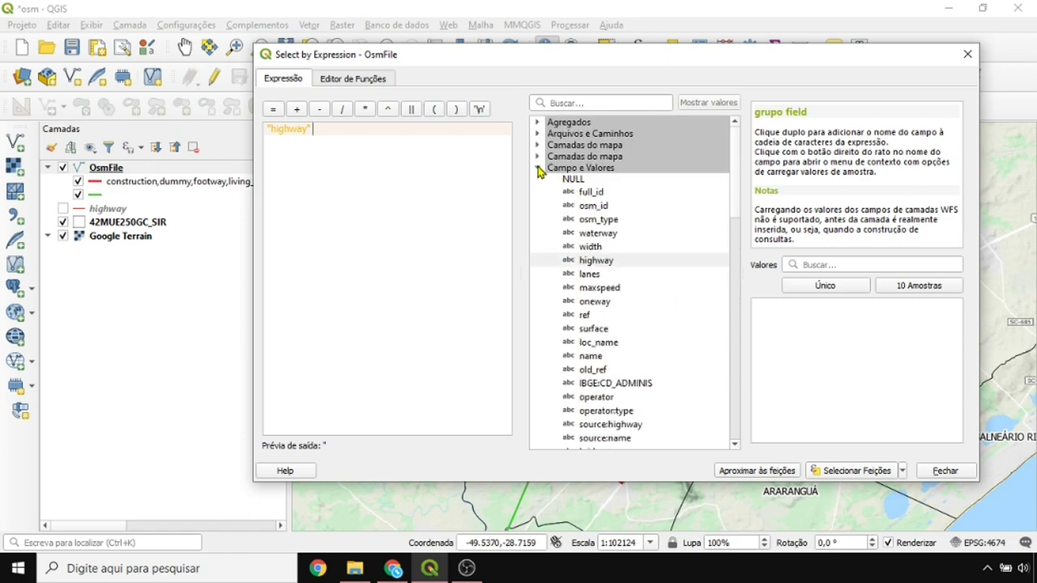
{"action": "left_click", "coordinate": [538, 168]}
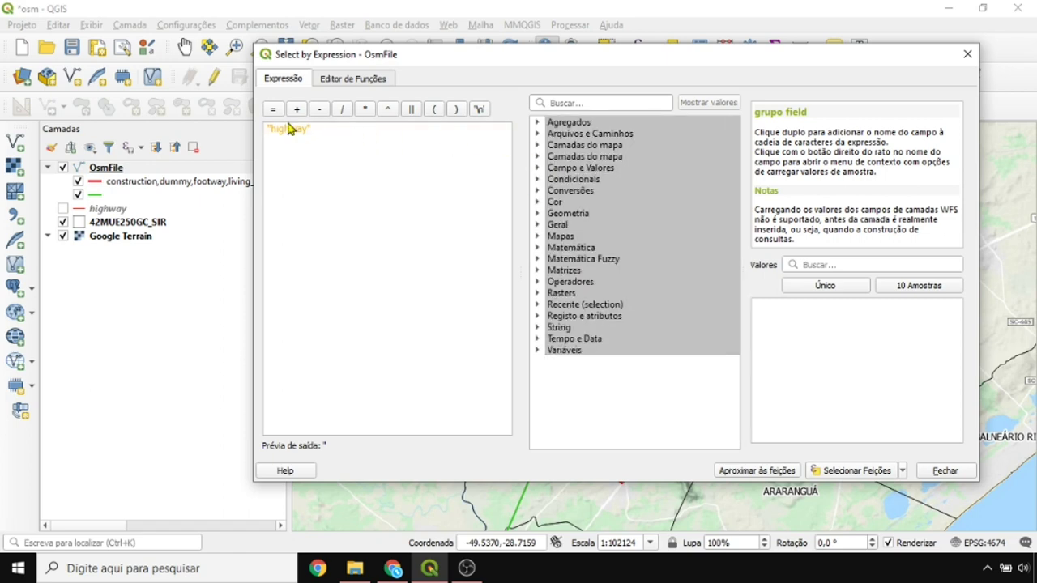
Step: Complete the expression with the <> operator and an empty string so it reads "highway" <> ''
{"action": "left_click", "coordinate": [537, 282]}
{"action": "scroll", "coordinate": [535, 284], "scroll_direction": "down", "scroll_amount": 3}
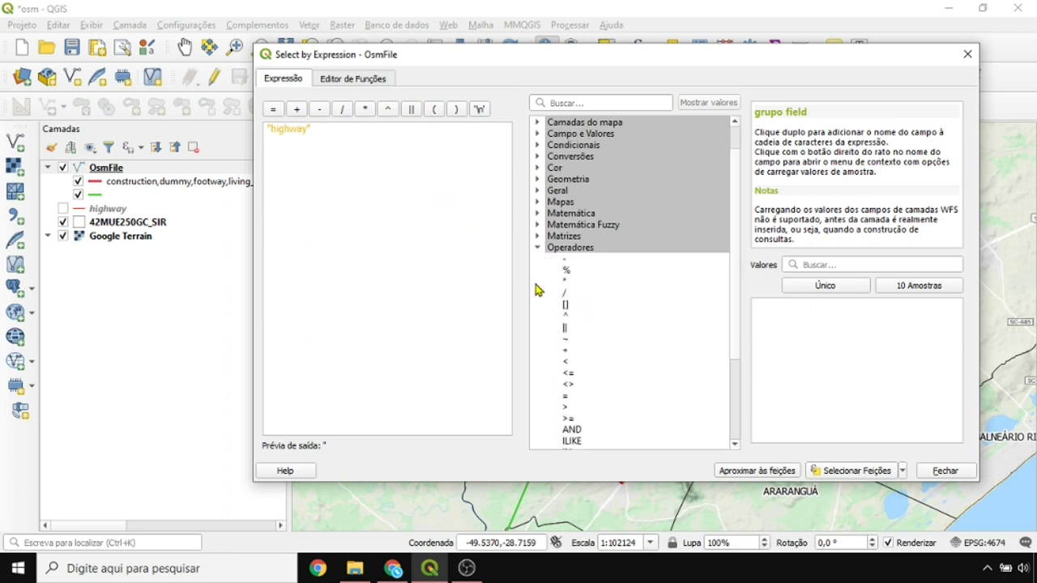
{"action": "left_click", "coordinate": [571, 319]}
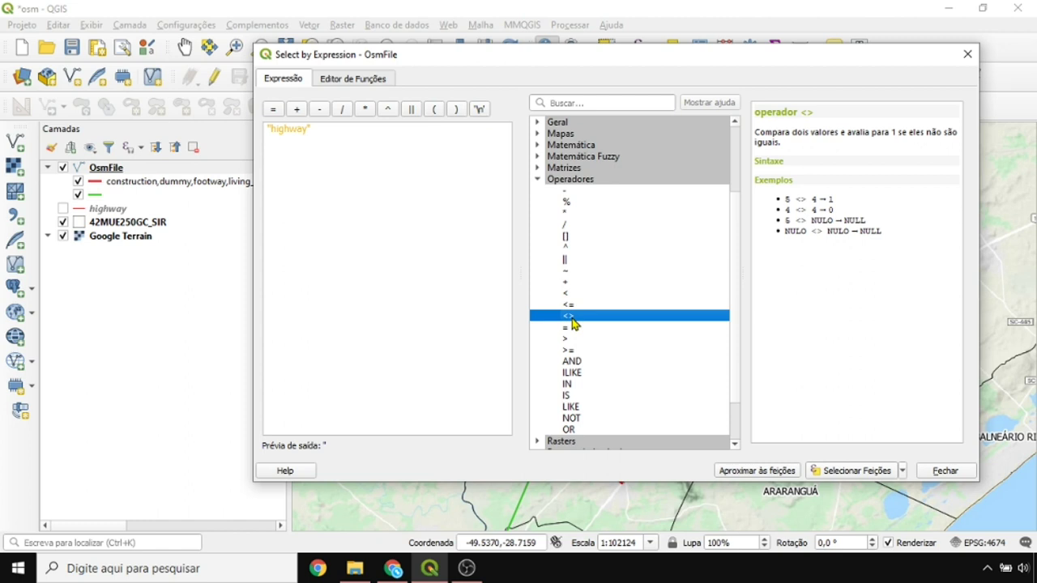
{"action": "double_click", "coordinate": [571, 317]}
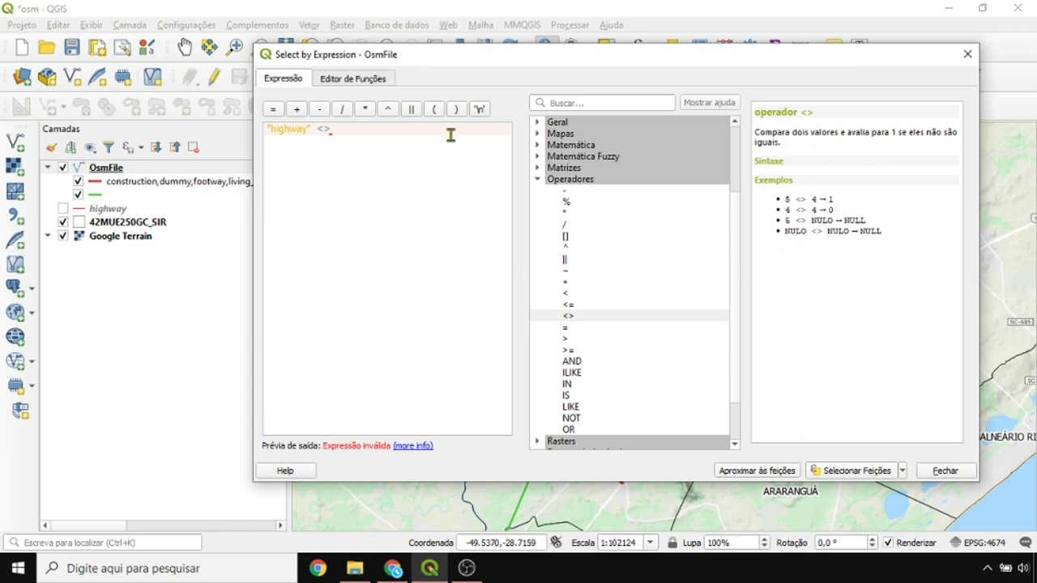
{"action": "type", "text": "'"}
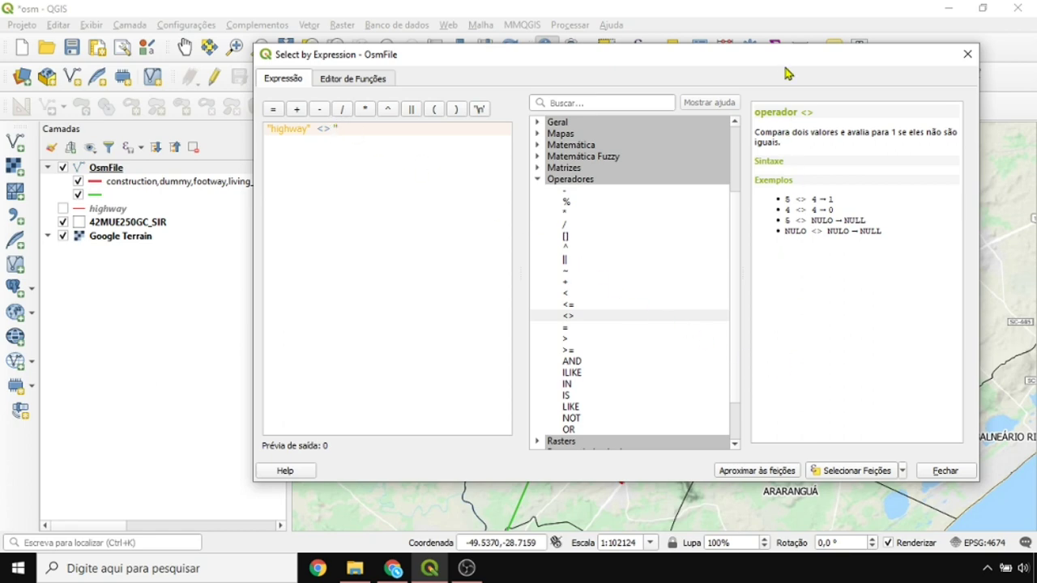
Step: Select the OsmFile features that match the expression, keeping the map uncovered, and close the expression dialog
{"action": "left_click_drag", "start_coordinate": [784, 58], "coordinate": [308, 52]}
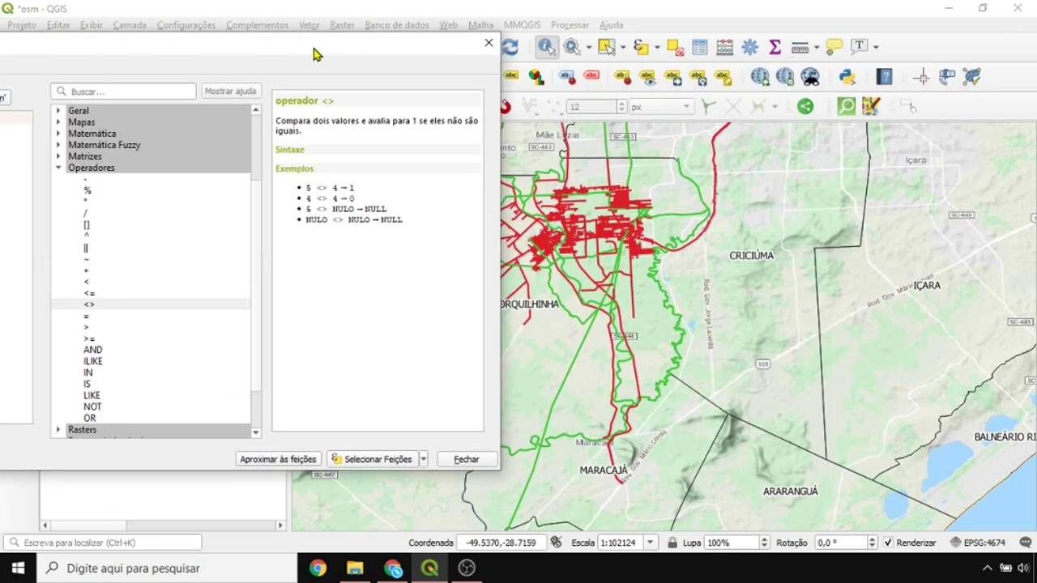
{"action": "left_click", "coordinate": [378, 459]}
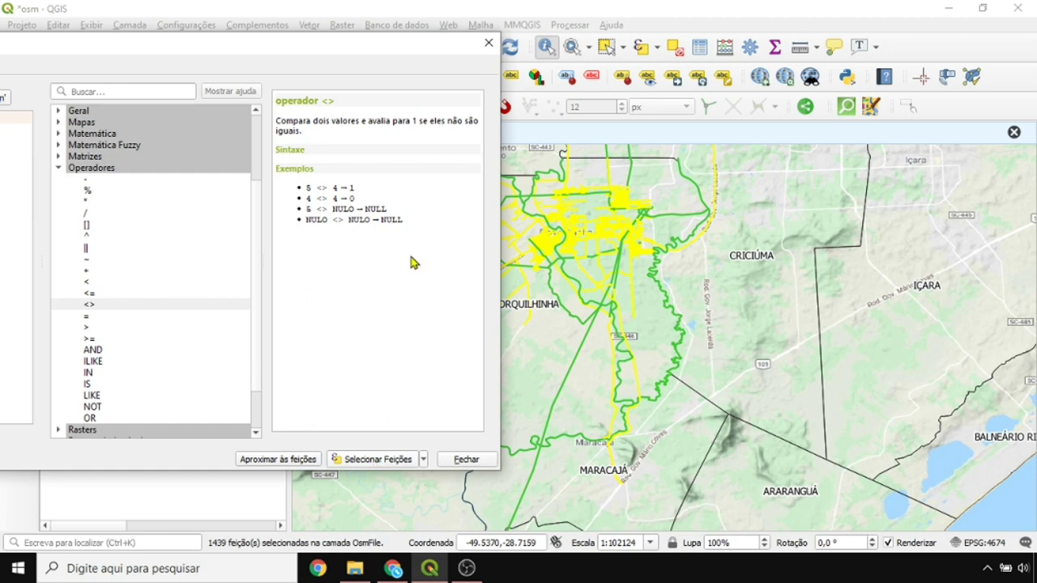
{"action": "left_click", "coordinate": [488, 42]}
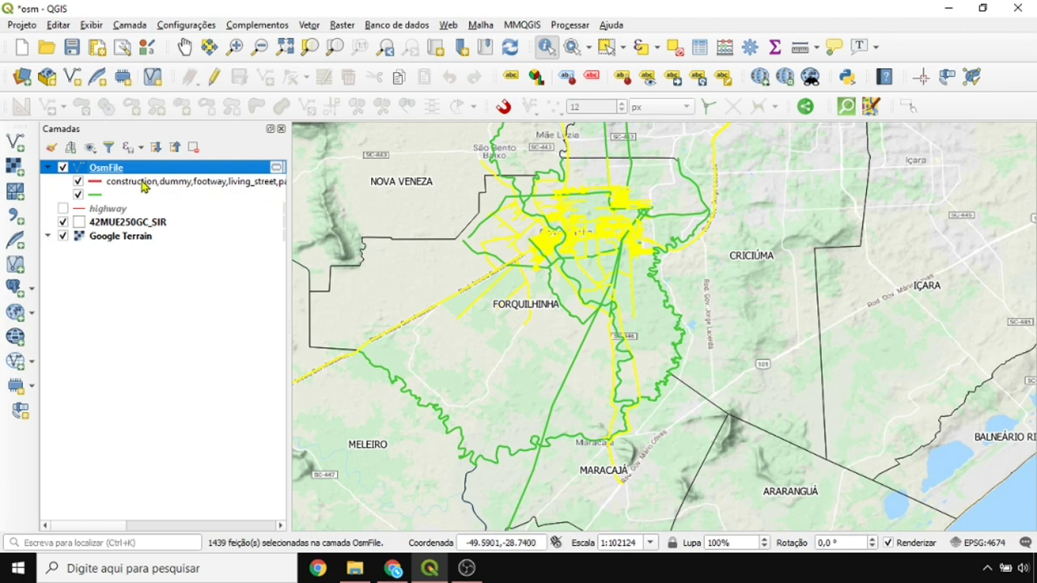
Step: Examine which rows are selected in the OsmFile attribute table, sort it descending by highway, and close the table
{"action": "right_click", "coordinate": [120, 168]}
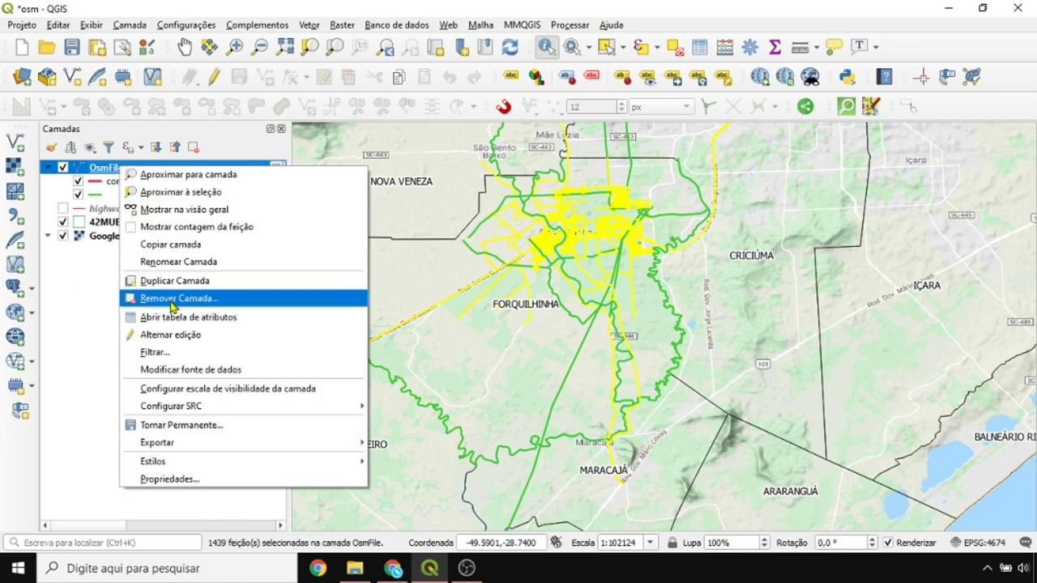
{"action": "left_click", "coordinate": [180, 322]}
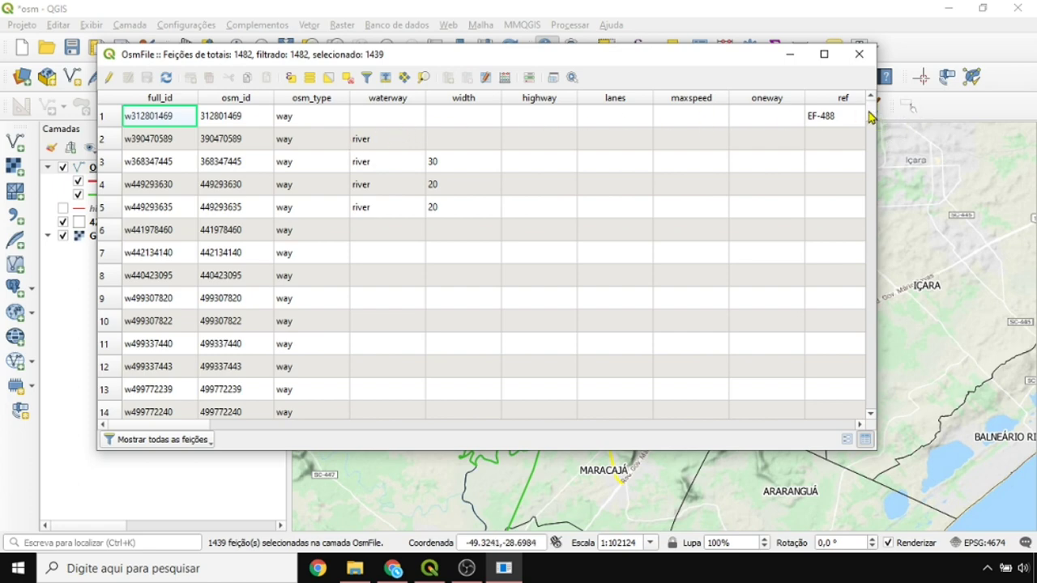
{"action": "left_click_drag", "start_coordinate": [871, 120], "coordinate": [872, 120]}
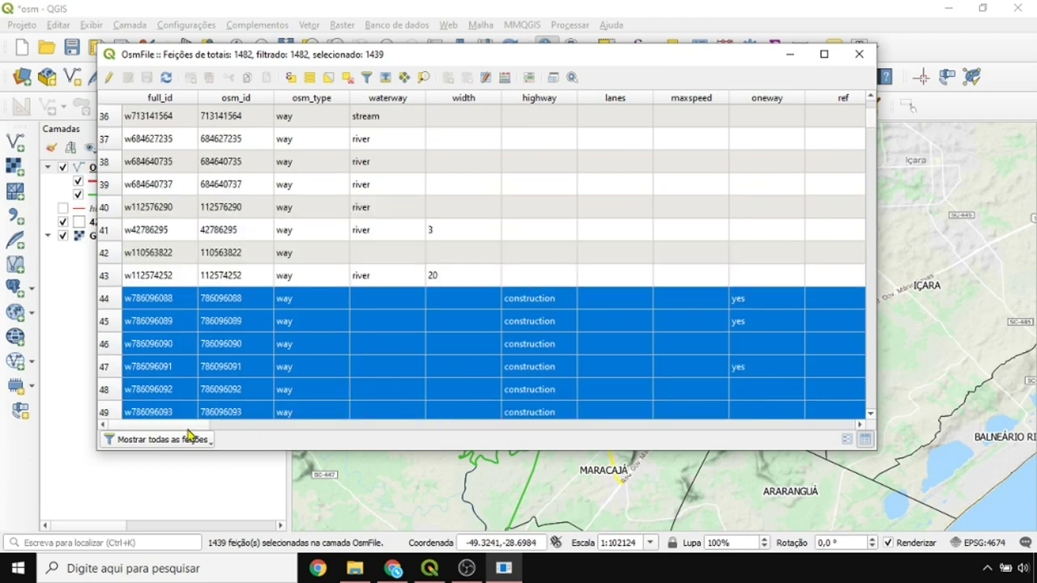
{"action": "left_click_drag", "start_coordinate": [191, 429], "coordinate": [133, 428]}
{"action": "scroll", "coordinate": [547, 269], "scroll_direction": "down", "scroll_amount": 4}
{"action": "scroll", "coordinate": [549, 274], "scroll_direction": "up", "scroll_amount": 5}
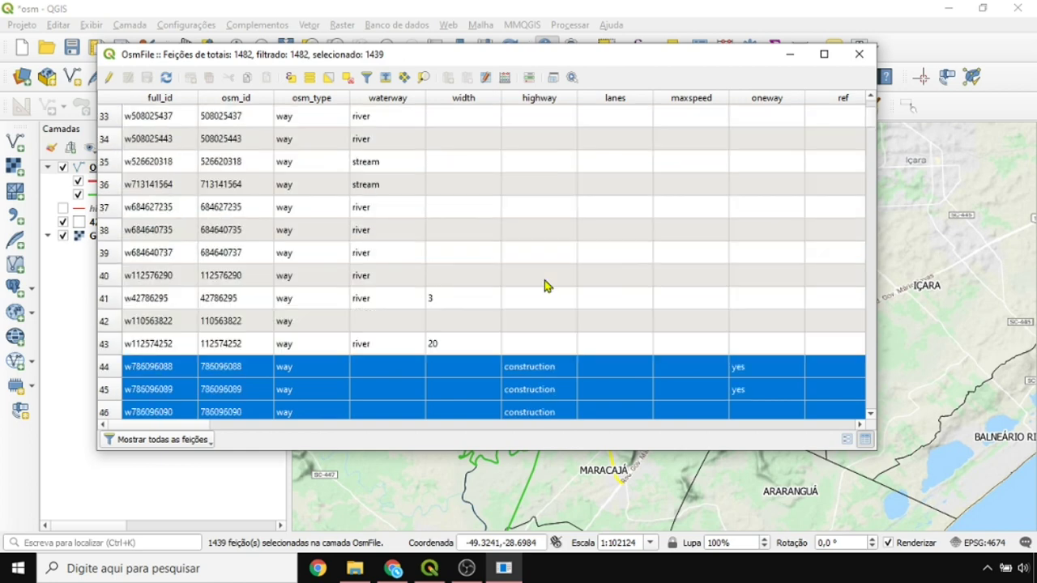
{"action": "left_click", "coordinate": [530, 98]}
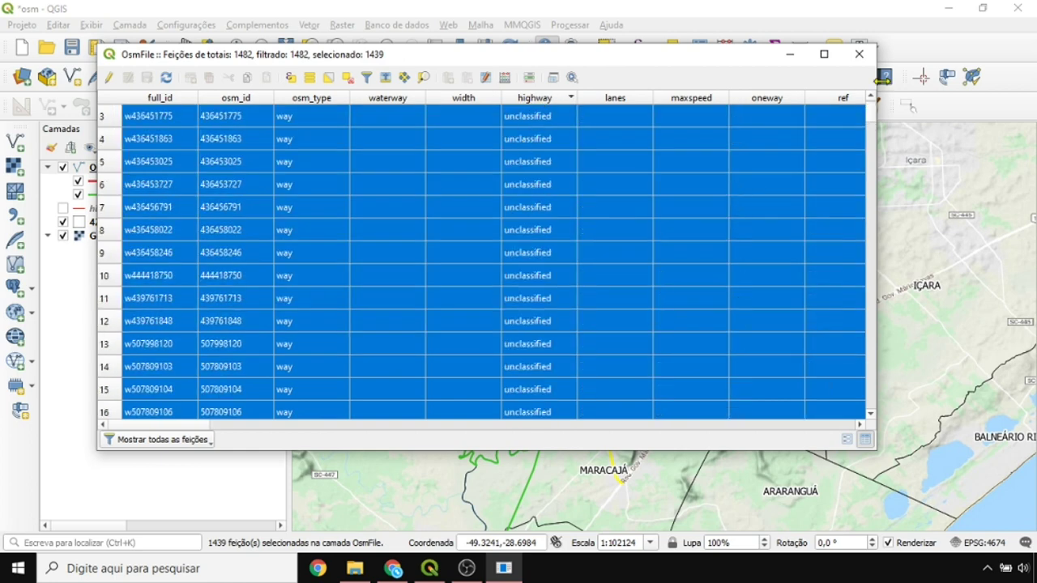
{"action": "left_click", "coordinate": [858, 56]}
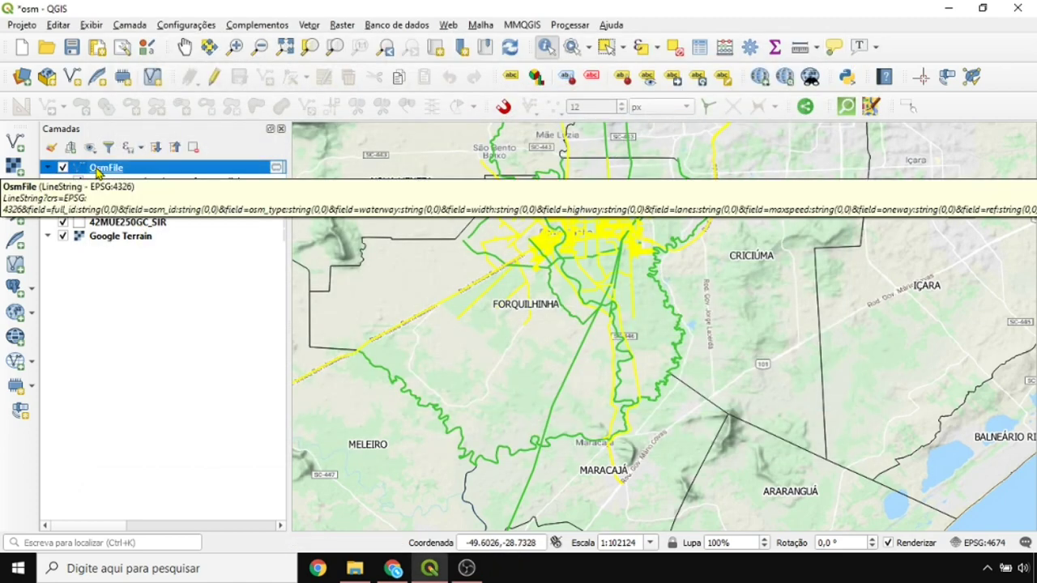
Step: Export the selected OsmFile features as the shapefile estradas_2 in the OSM folder and add it to the map
{"action": "right_click", "coordinate": [106, 171]}
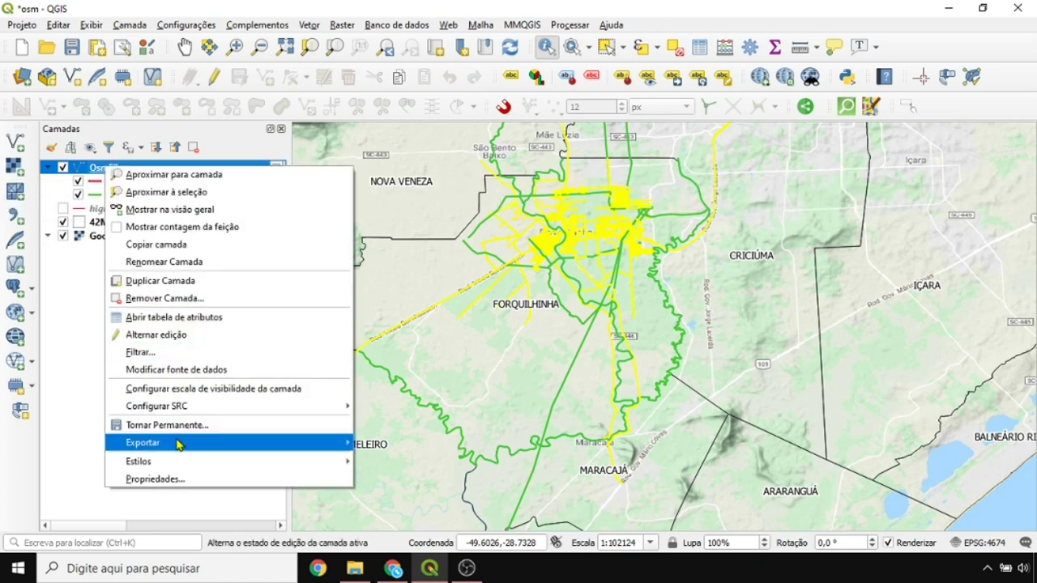
{"action": "mouse_move", "coordinate": [198, 443]}
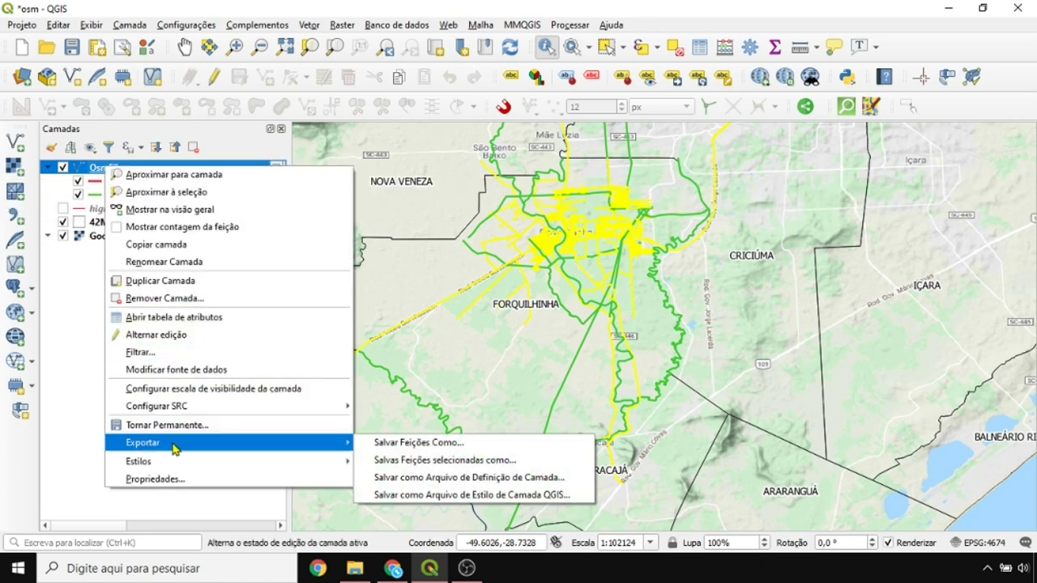
{"action": "left_click", "coordinate": [408, 460]}
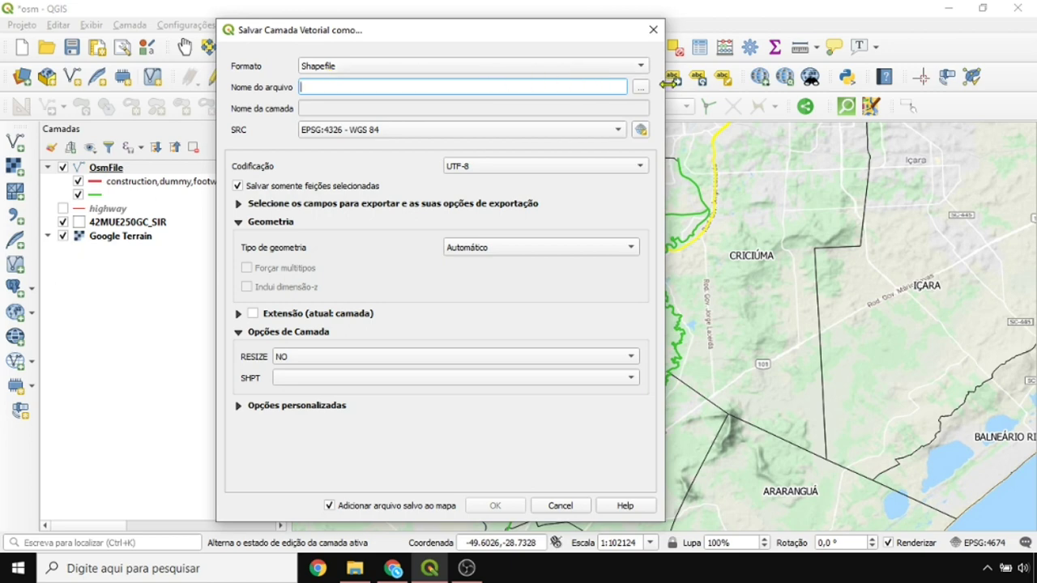
{"action": "left_click", "coordinate": [641, 86]}
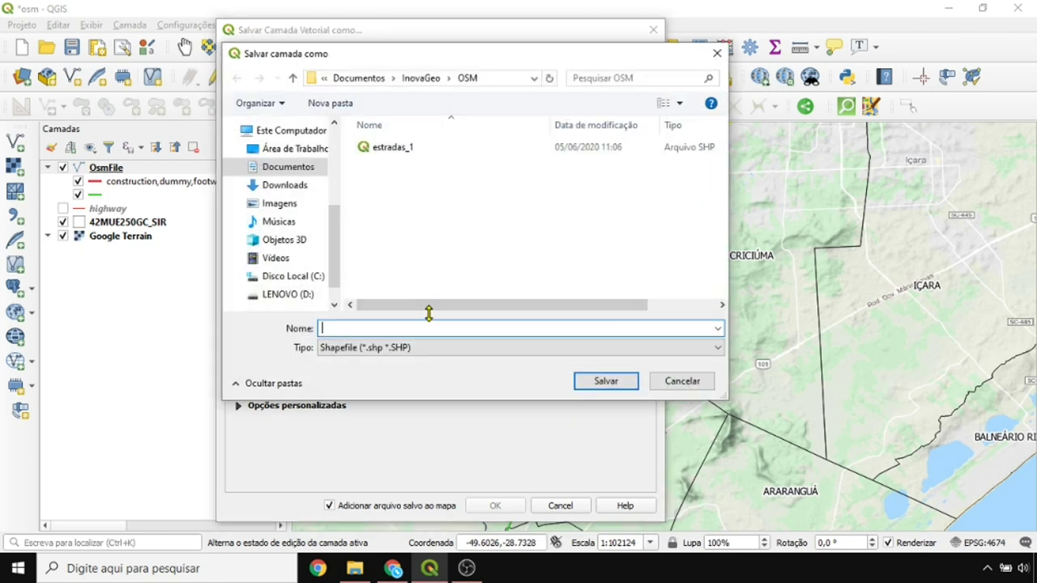
{"action": "type", "text": "estradas"}
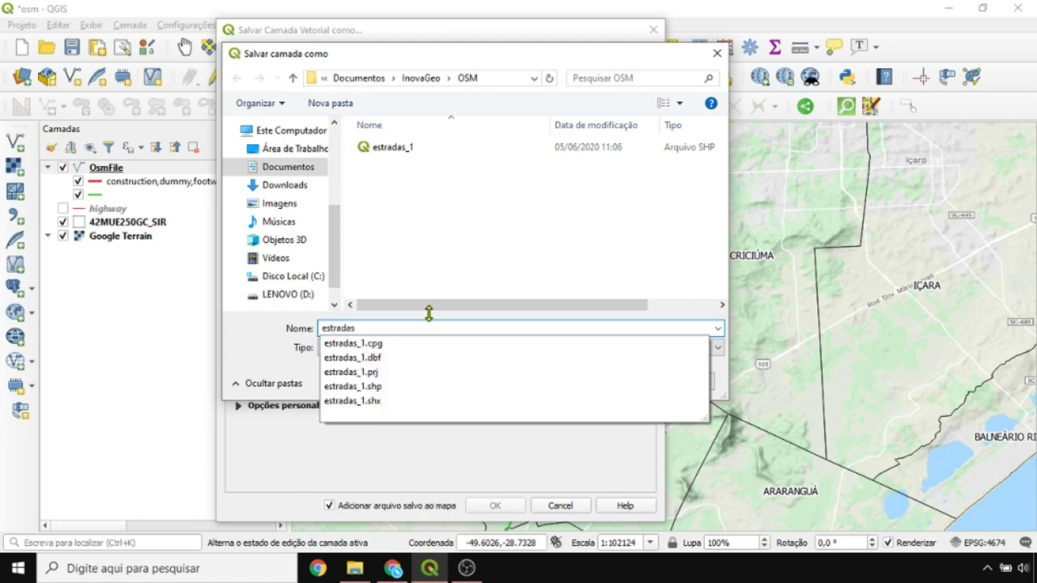
{"action": "type", "text": "_2"}
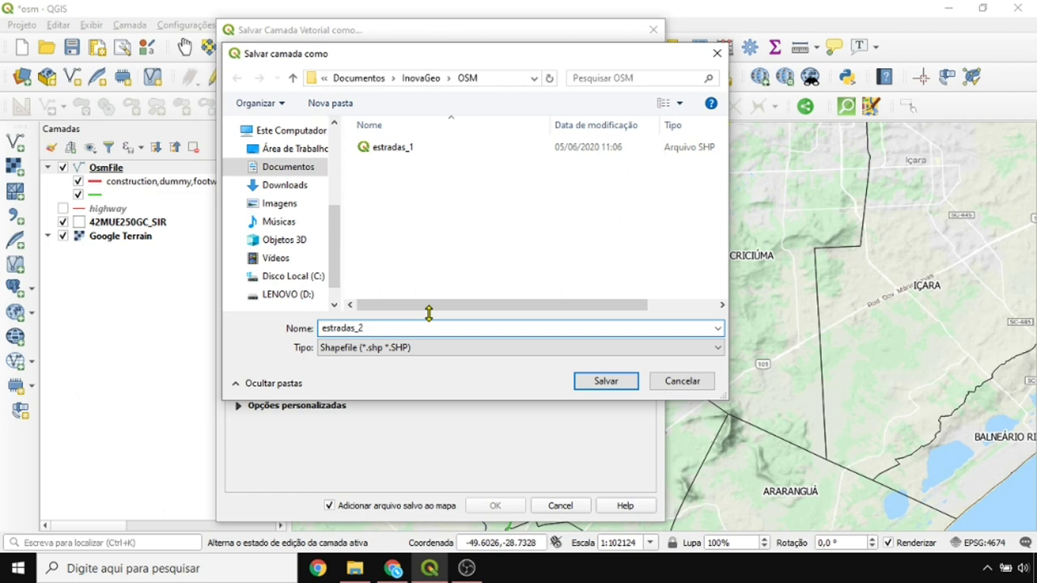
{"action": "left_click", "coordinate": [585, 382]}
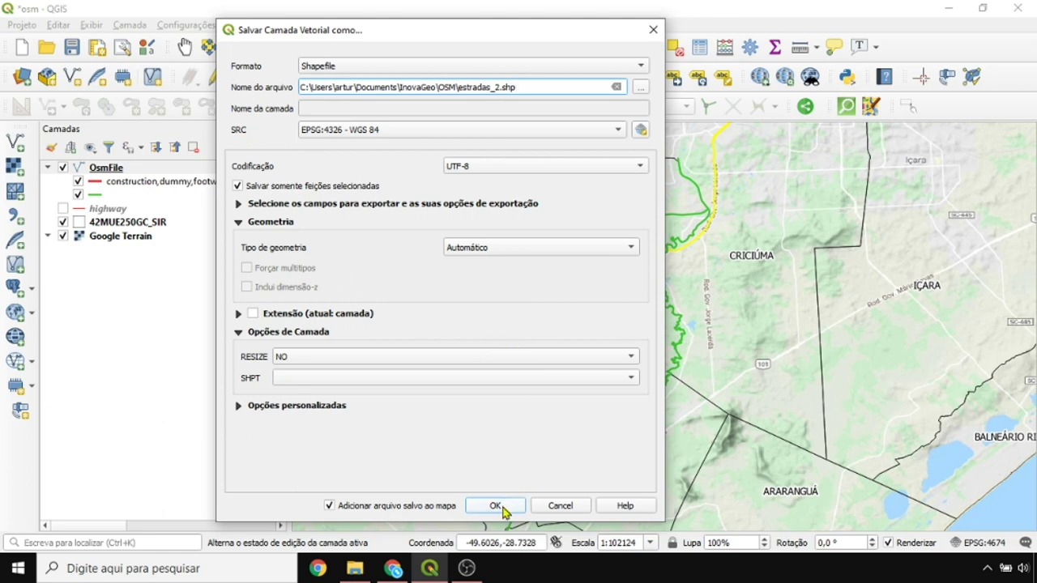
{"action": "left_click", "coordinate": [496, 507]}
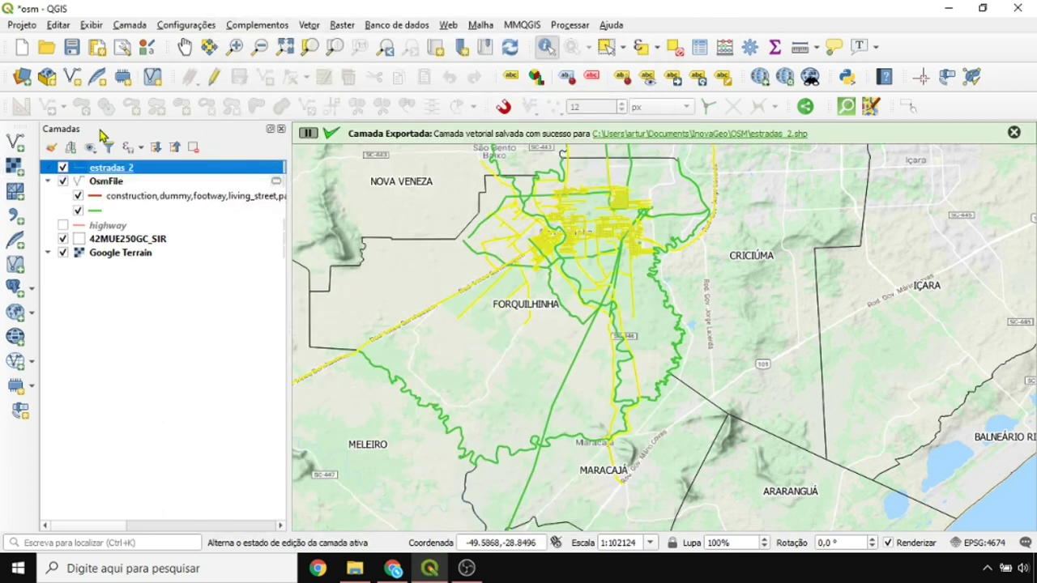
Step: Clear the feature selection, hide the OsmFile layer and collapse its legend
{"action": "left_click", "coordinate": [676, 50]}
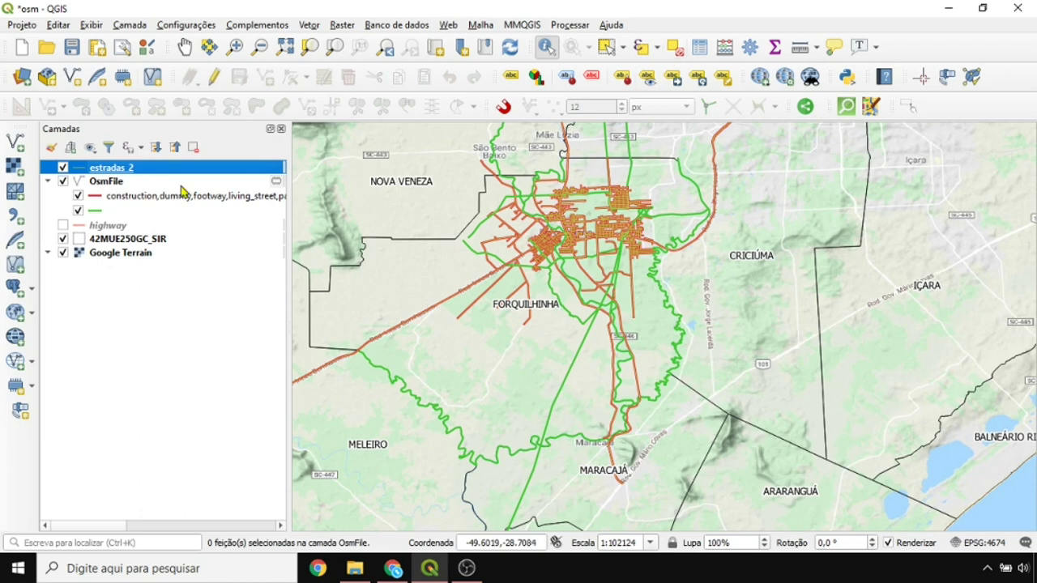
{"action": "left_click", "coordinate": [63, 182]}
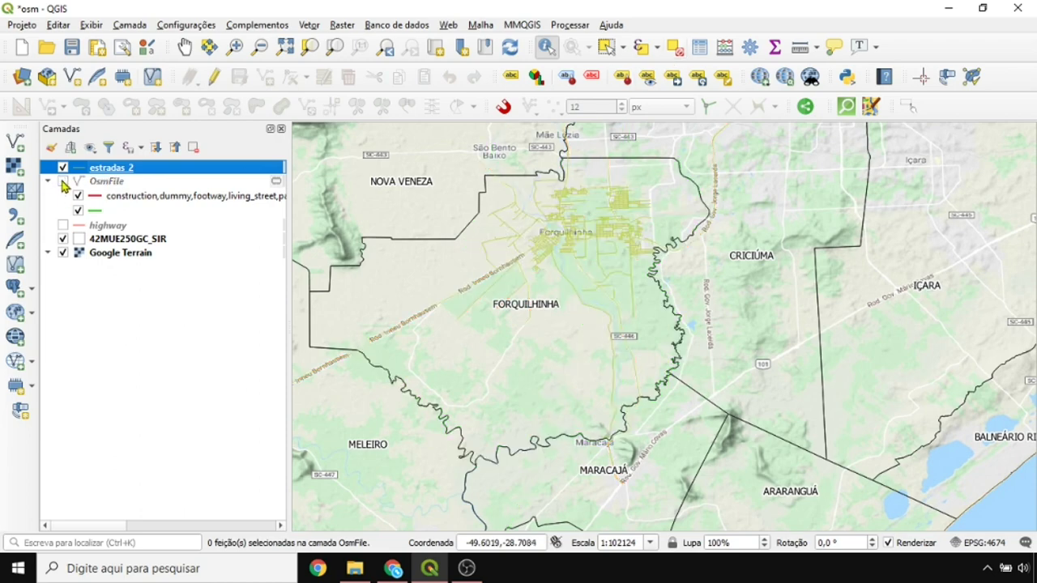
{"action": "left_click", "coordinate": [63, 181]}
{"action": "scroll", "coordinate": [564, 209], "scroll_direction": "up", "scroll_amount": 2}
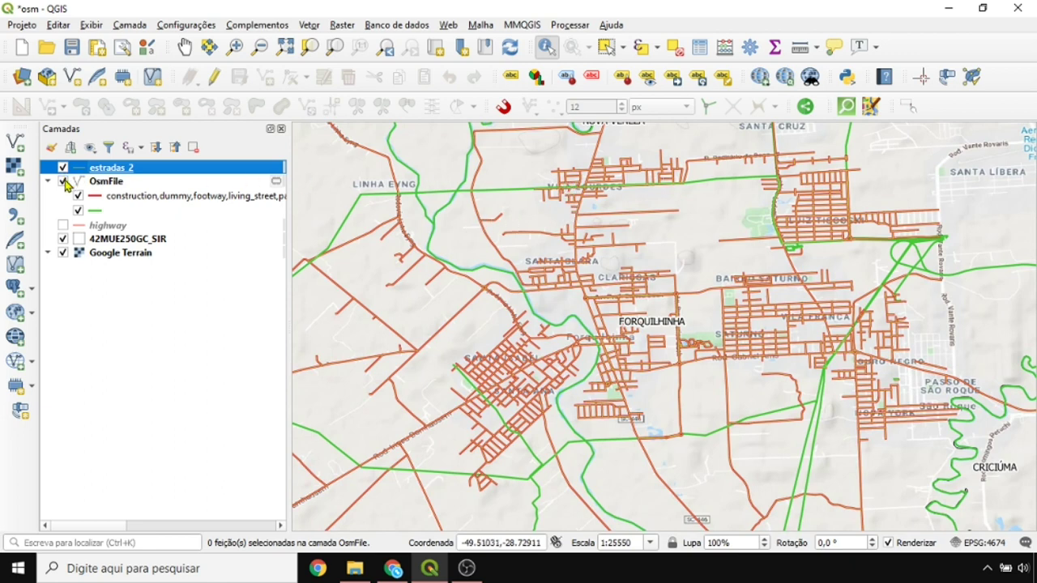
{"action": "left_click", "coordinate": [63, 181]}
{"action": "left_click", "coordinate": [48, 182]}
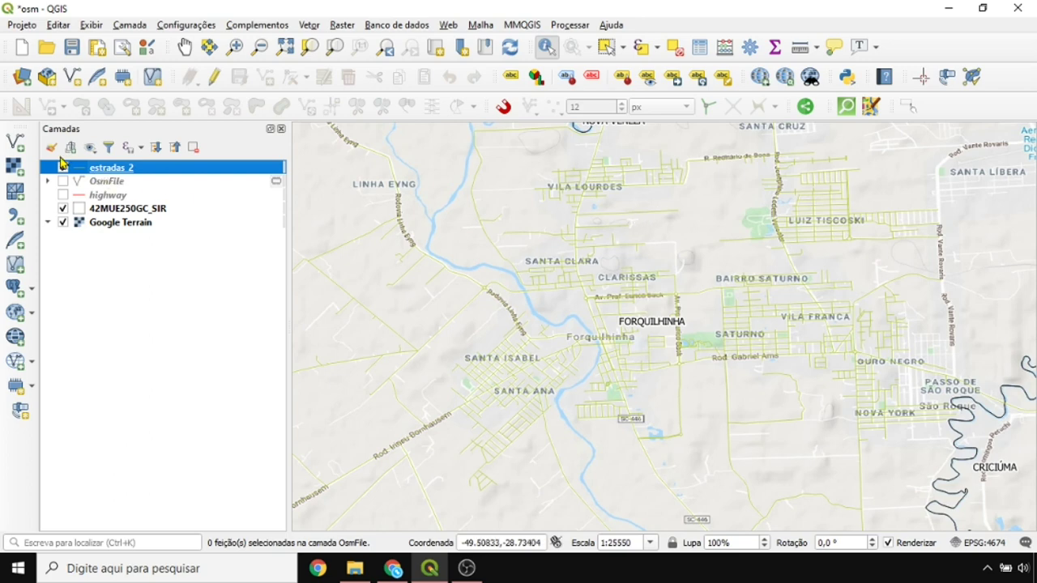
Step: Style the estradas_2 lines in orange with a thickness of 0.46 mm and close the layer styling
{"action": "left_click", "coordinate": [51, 149]}
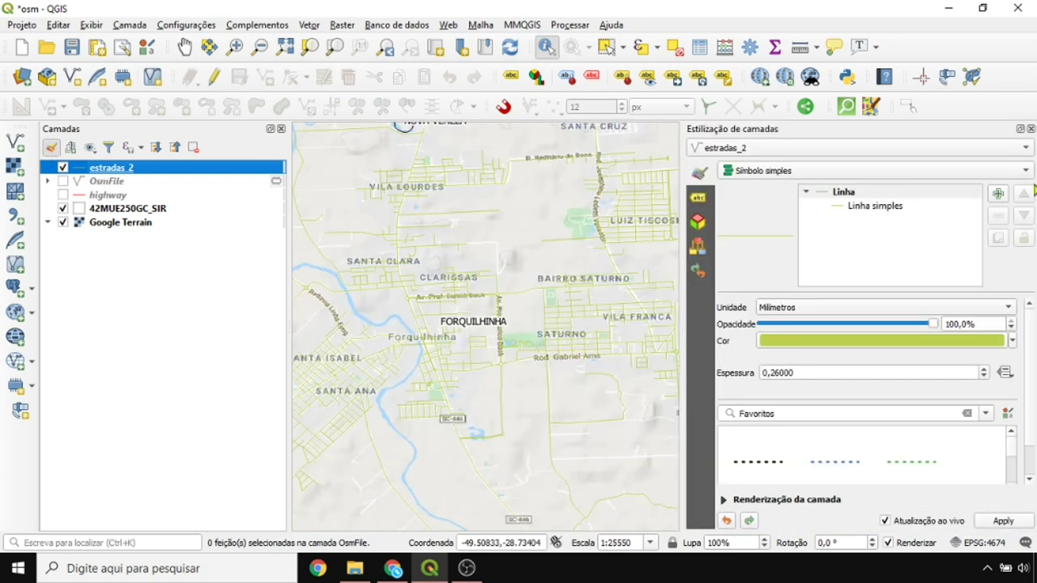
{"action": "left_click", "coordinate": [1012, 341]}
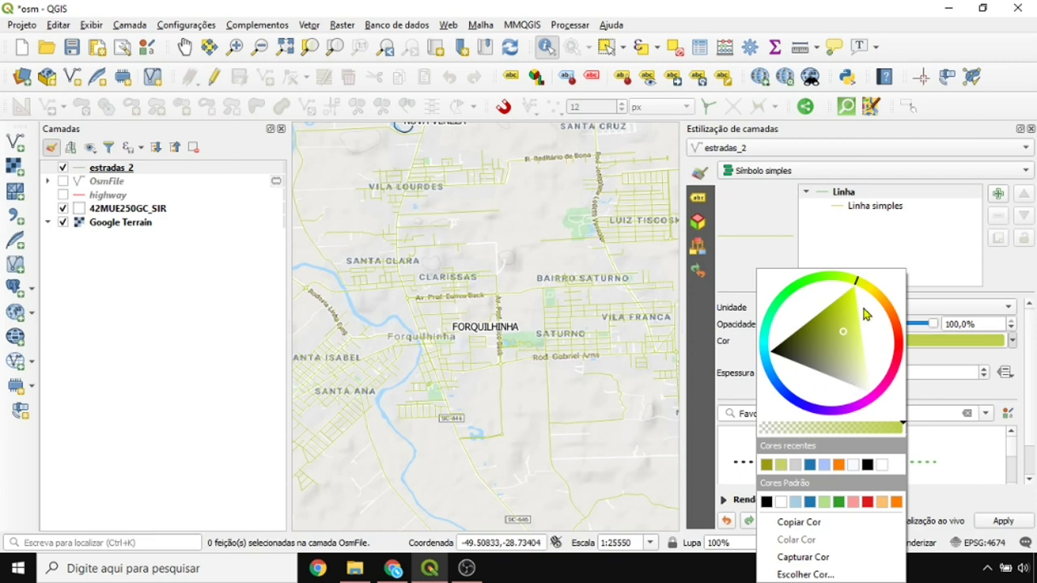
{"action": "mouse_move", "coordinate": [872, 294]}
{"action": "left_mouse_down"}
{"action": "mouse_move", "coordinate": [891, 311]}
{"action": "mouse_move", "coordinate": [881, 323]}
{"action": "left_mouse_up"}
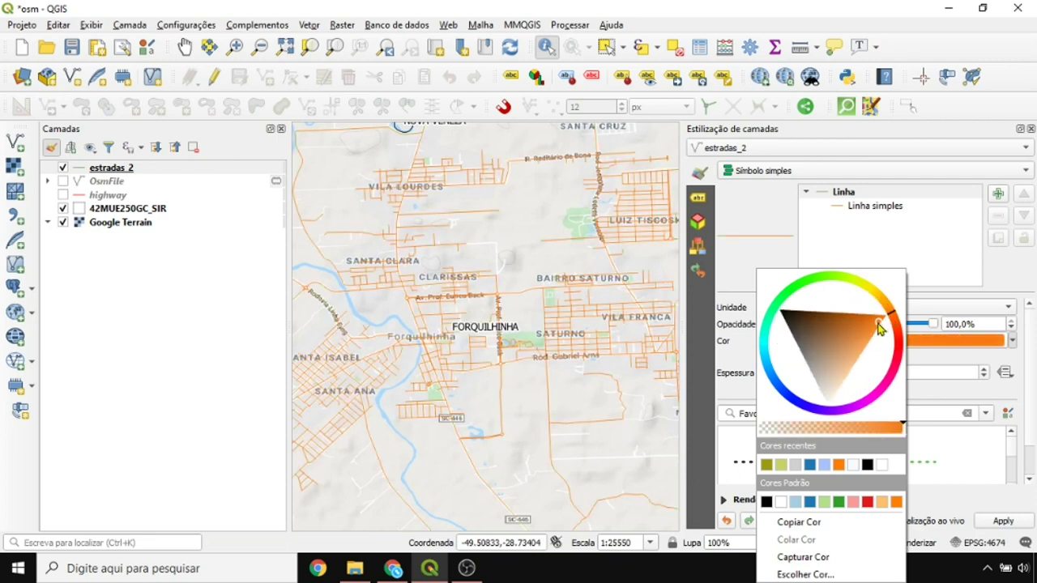
{"action": "left_click", "coordinate": [1007, 361]}
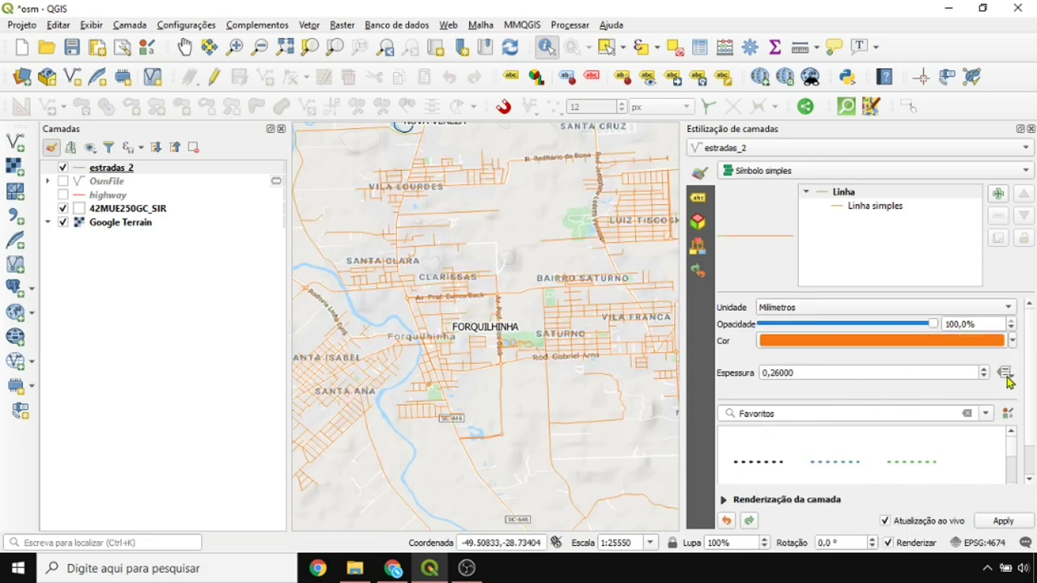
{"action": "left_click", "coordinate": [983, 369]}
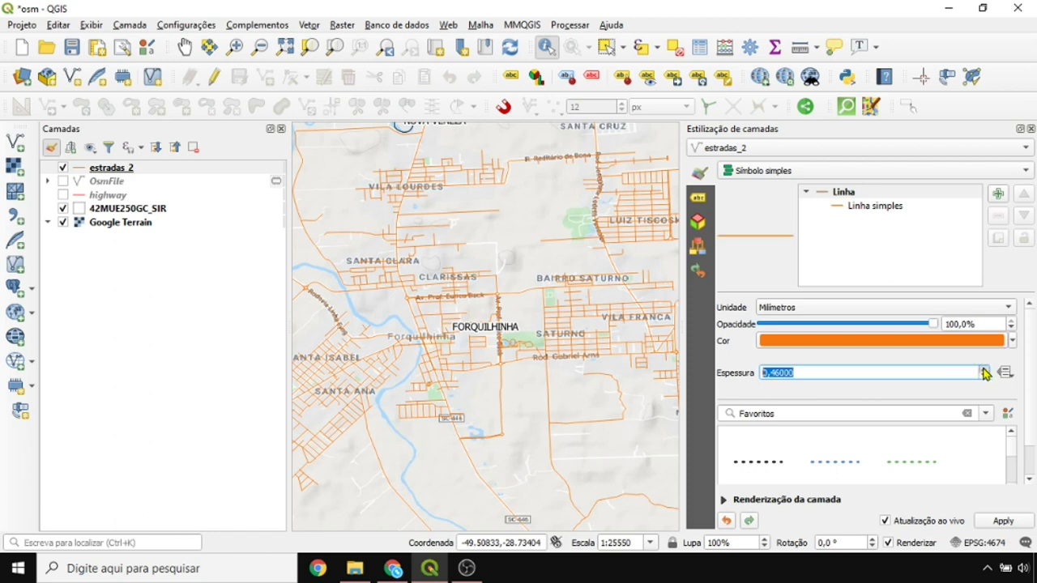
{"action": "left_click", "coordinate": [1030, 128]}
{"action": "scroll", "coordinate": [588, 259], "scroll_direction": "down", "scroll_amount": 1}
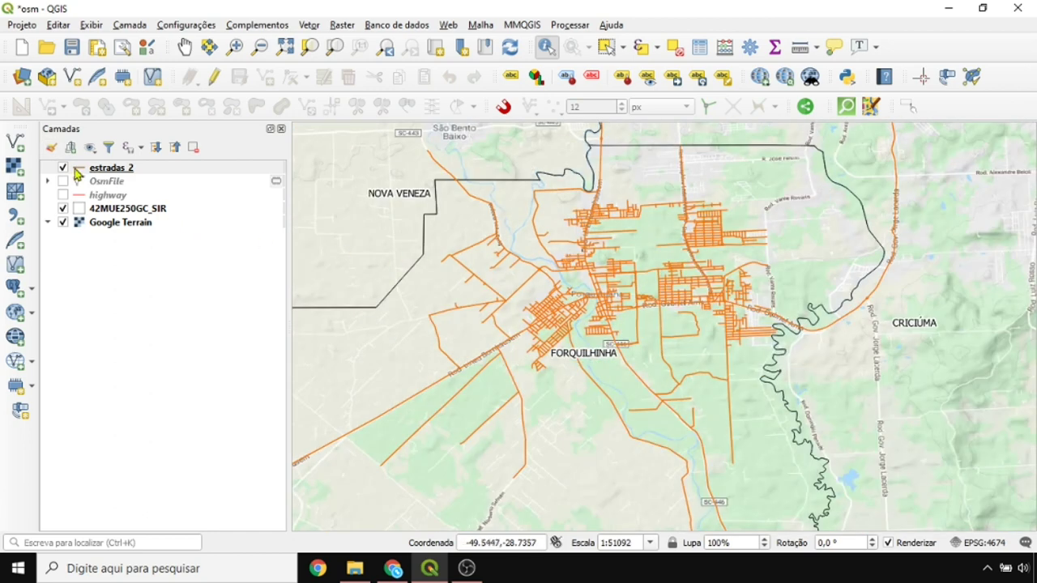
Step: Compare estradas_2 with OsmFile by toggling their visibility, leaving only estradas_2 of the two shown and active
{"action": "left_click", "coordinate": [63, 182]}
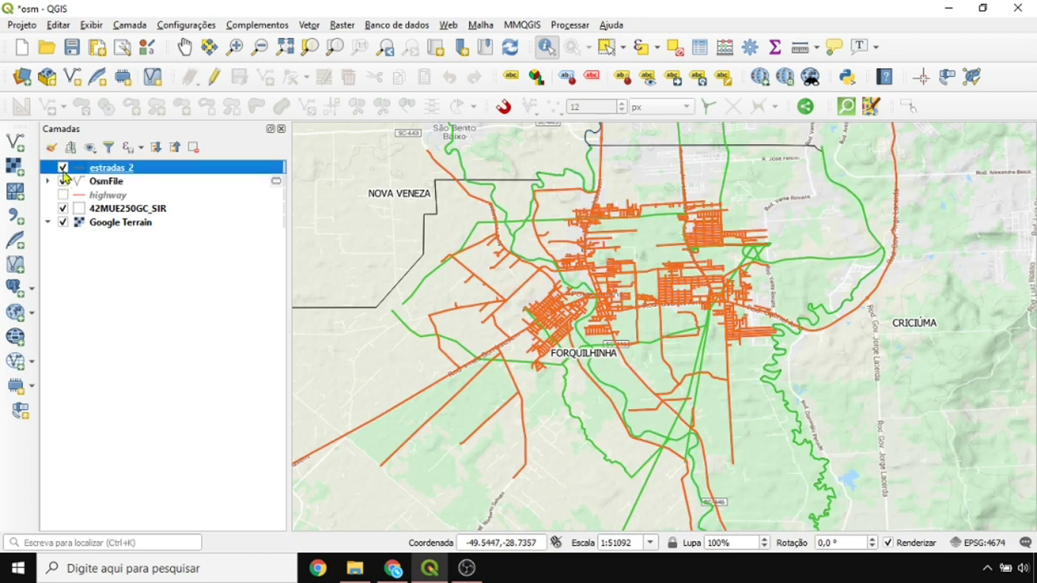
{"action": "left_click", "coordinate": [63, 168]}
{"action": "left_click", "coordinate": [64, 169]}
{"action": "left_click", "coordinate": [88, 181]}
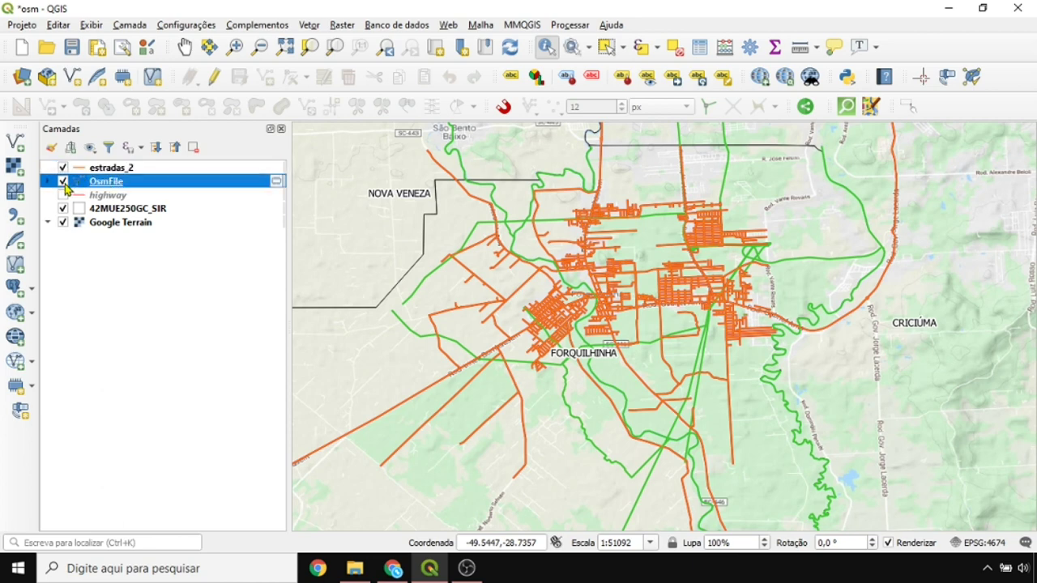
{"action": "left_click", "coordinate": [63, 181]}
{"action": "left_click", "coordinate": [105, 170]}
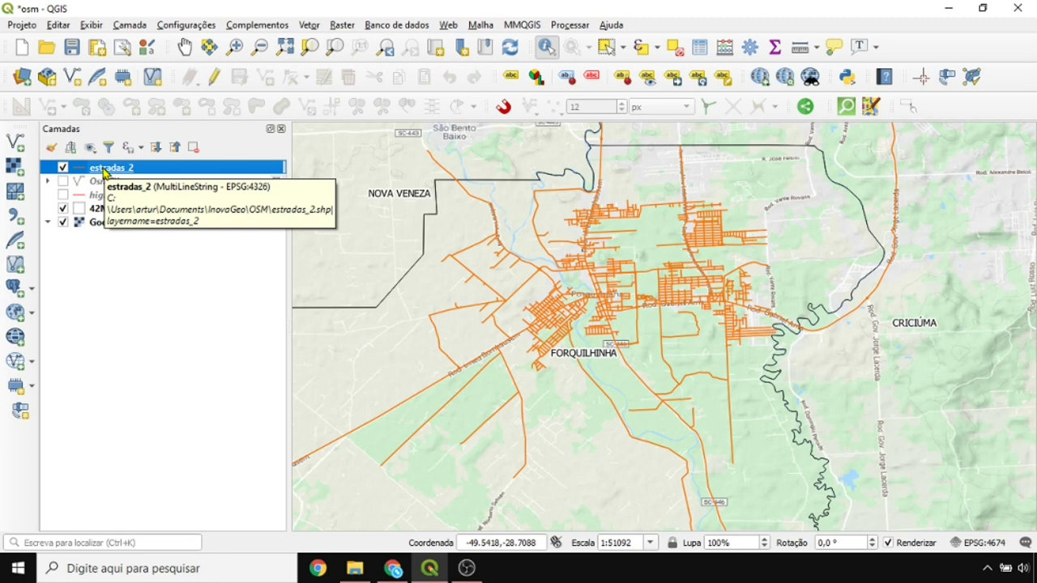
Step: Examine the quick query options of QuickOSM and close the dialog
{"action": "left_click", "coordinate": [845, 109]}
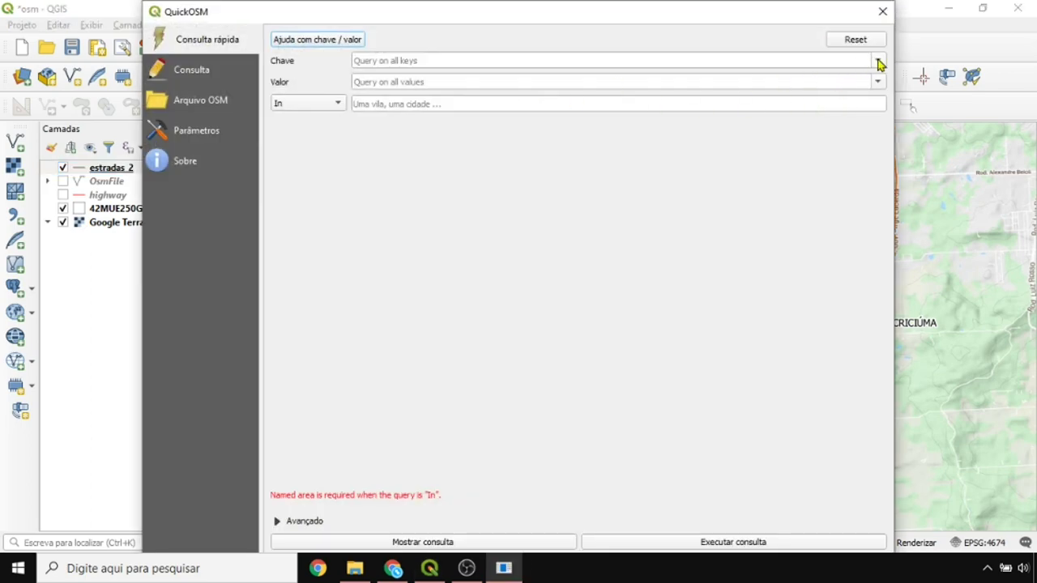
{"action": "left_click", "coordinate": [882, 13]}
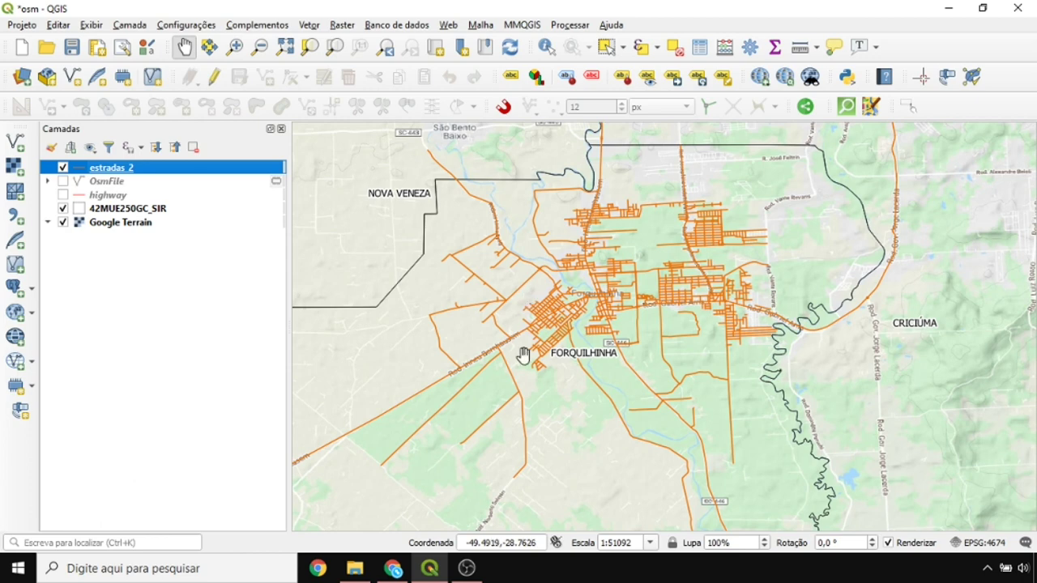
Step: Switch to the OpenStreetMap website in Chrome and bring Forquilhinha into view on the map
{"action": "left_click", "coordinate": [393, 569]}
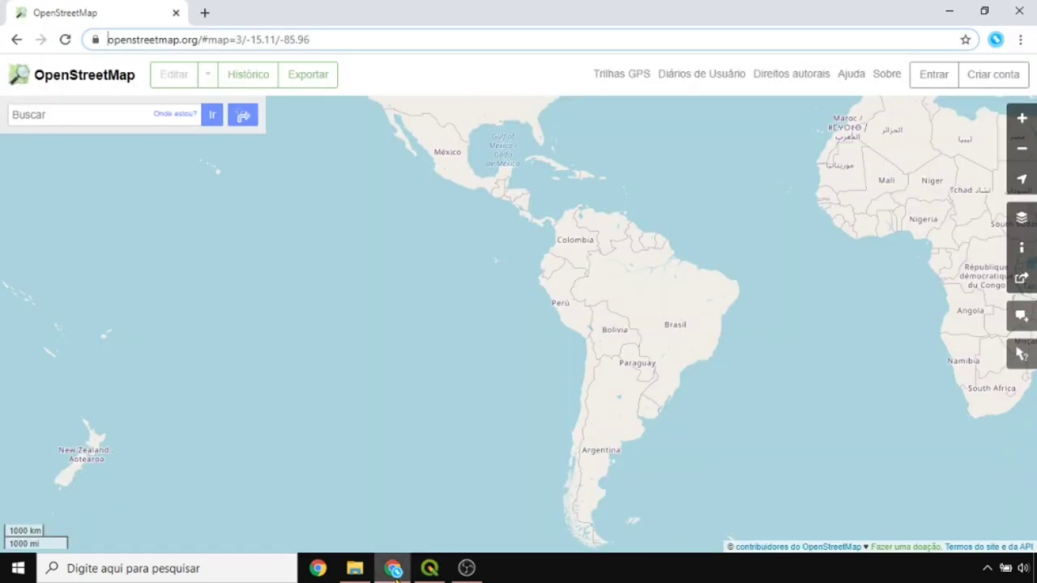
{"action": "double_click", "coordinate": [152, 39]}
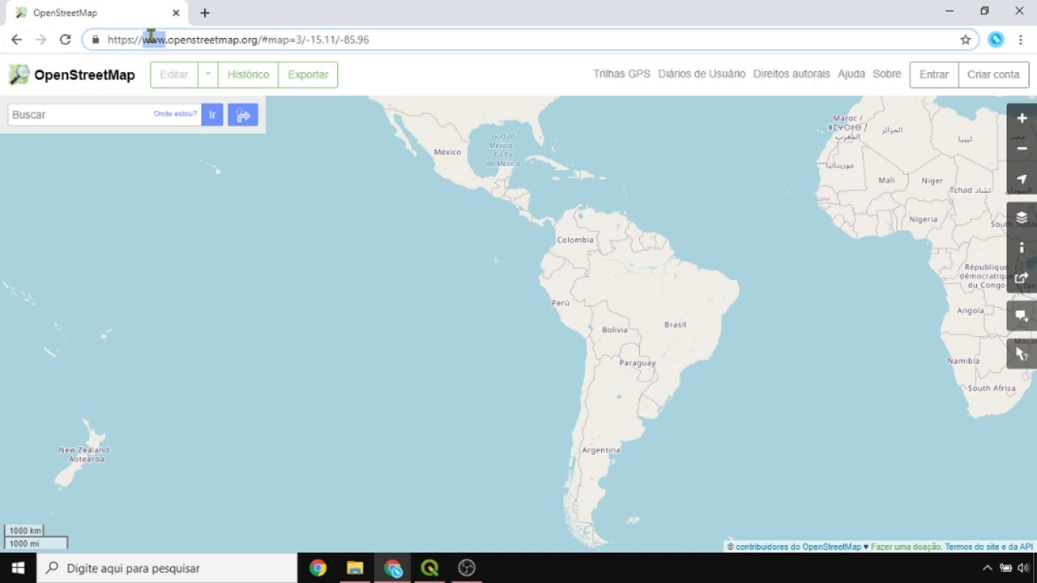
{"action": "double_click", "coordinate": [204, 39]}
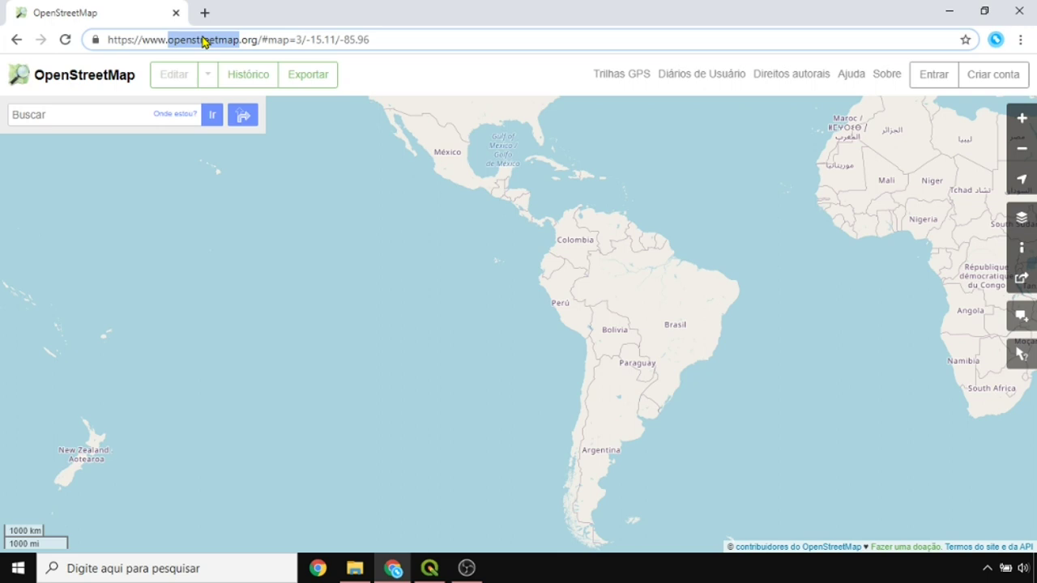
{"action": "left_click_drag", "start_coordinate": [618, 291], "coordinate": [537, 216]}
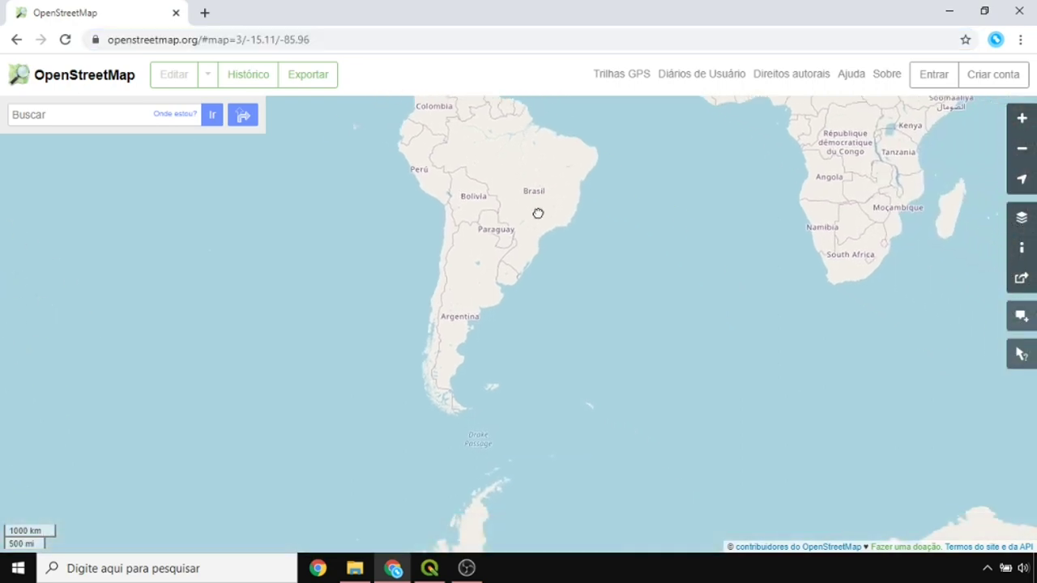
{"action": "scroll", "coordinate": [533, 233], "scroll_direction": "up", "scroll_amount": 6}
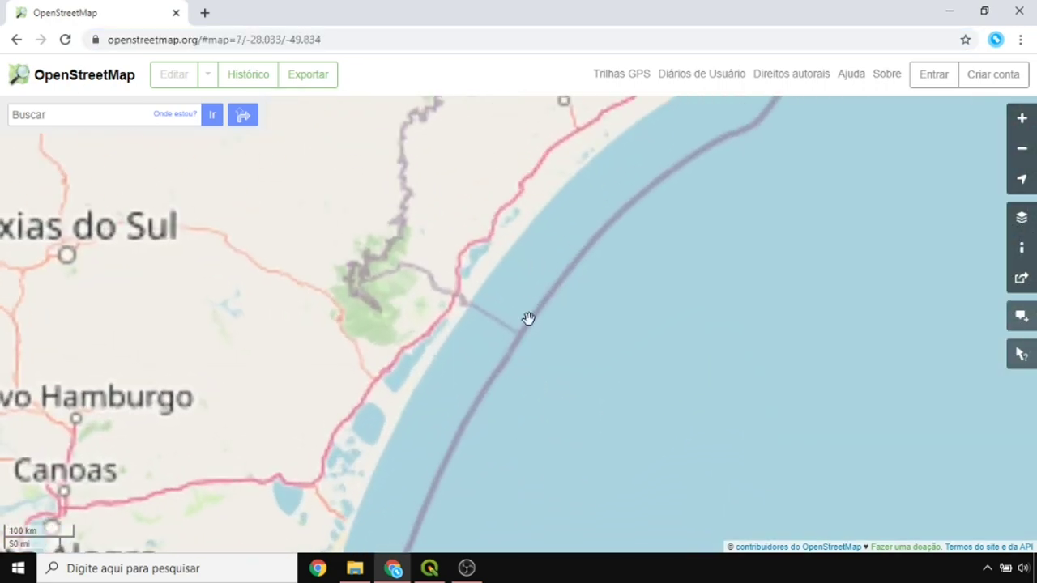
{"action": "left_click_drag", "start_coordinate": [559, 117], "coordinate": [546, 266]}
{"action": "scroll", "coordinate": [546, 243], "scroll_direction": "up", "scroll_amount": 4}
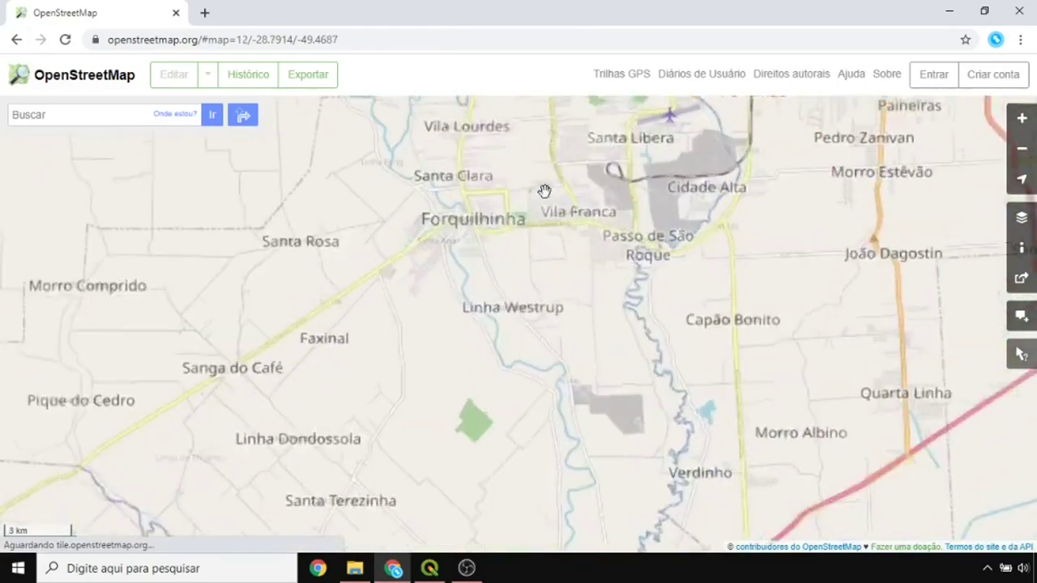
{"action": "left_click_drag", "start_coordinate": [546, 192], "coordinate": [537, 299]}
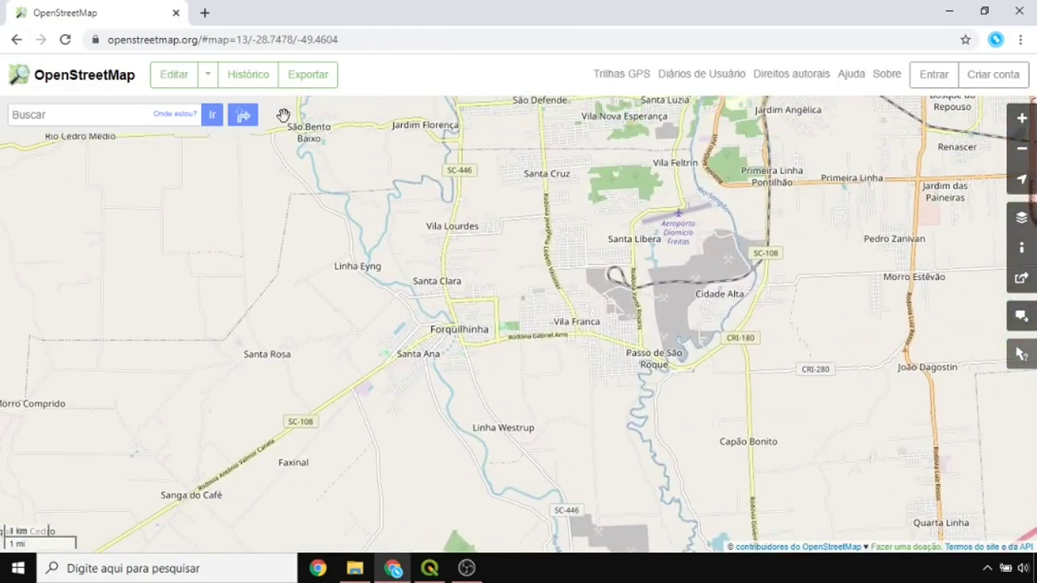
Step: Export a manually chosen OpenStreetMap area around Forquilhinha, spanning latitudes -28.7160 to -28.7723 and longitudes -49.5056 to -49.3891
{"action": "left_click", "coordinate": [291, 82]}
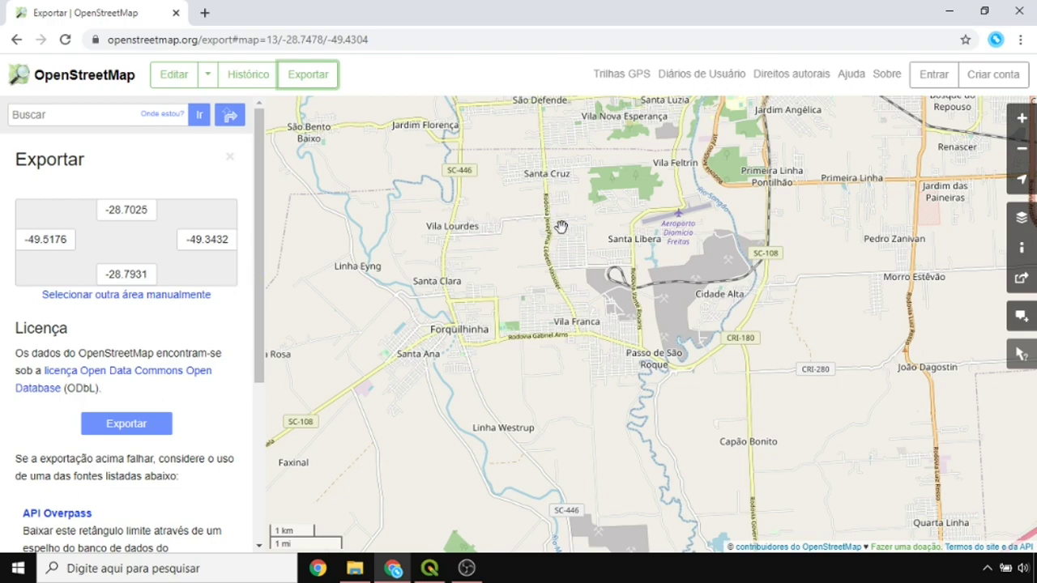
{"action": "scroll", "coordinate": [549, 236], "scroll_direction": "down", "scroll_amount": 1}
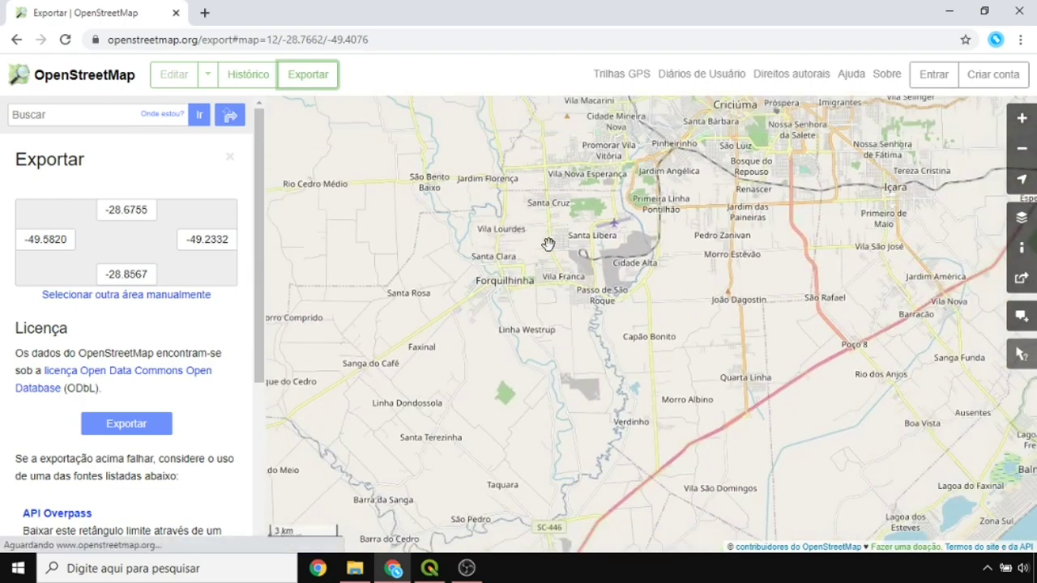
{"action": "scroll", "coordinate": [536, 255], "scroll_direction": "up", "scroll_amount": 1}
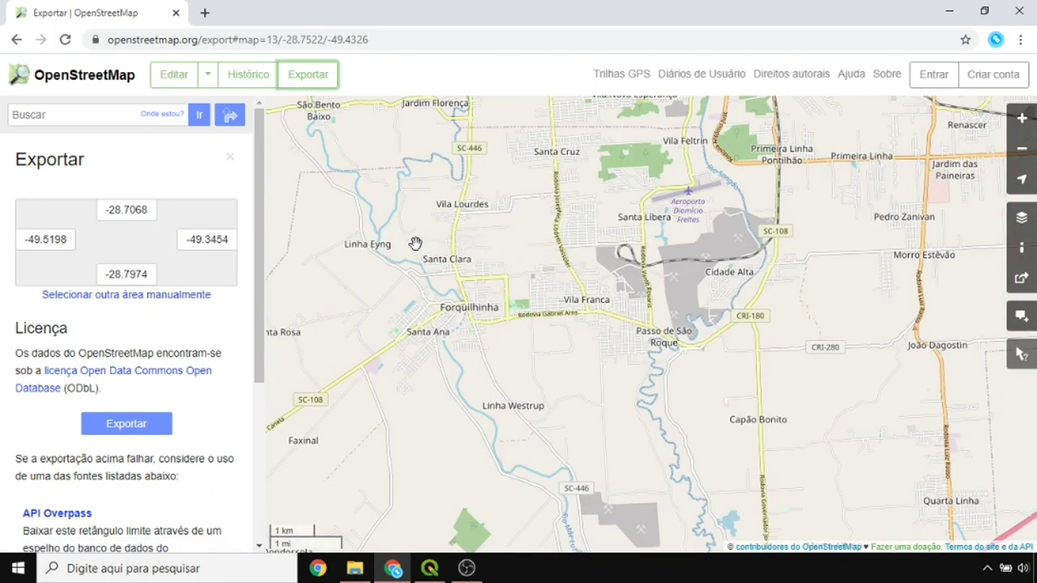
{"action": "left_click", "coordinate": [66, 302]}
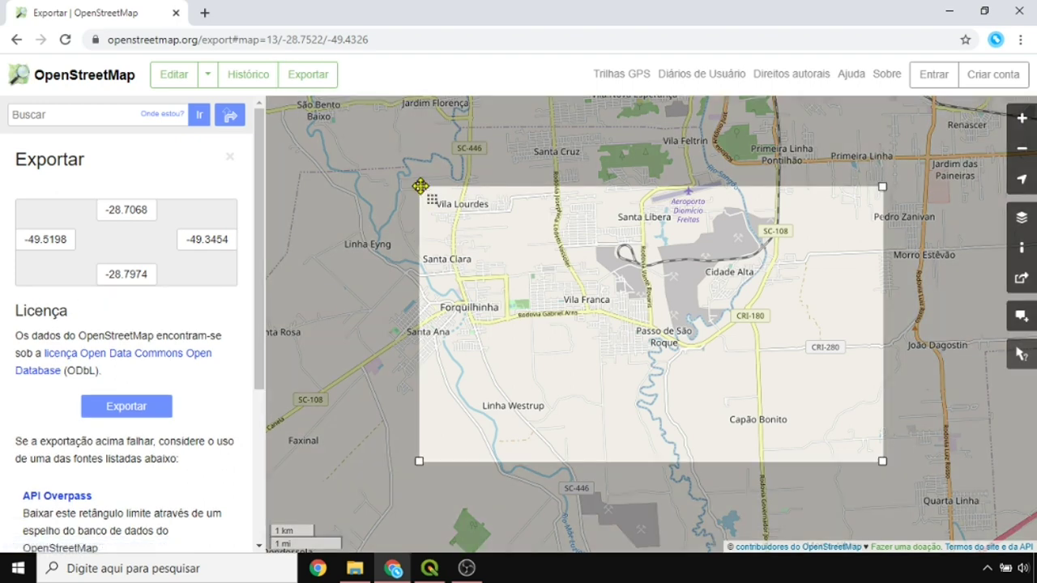
{"action": "left_click_drag", "start_coordinate": [420, 186], "coordinate": [339, 156]}
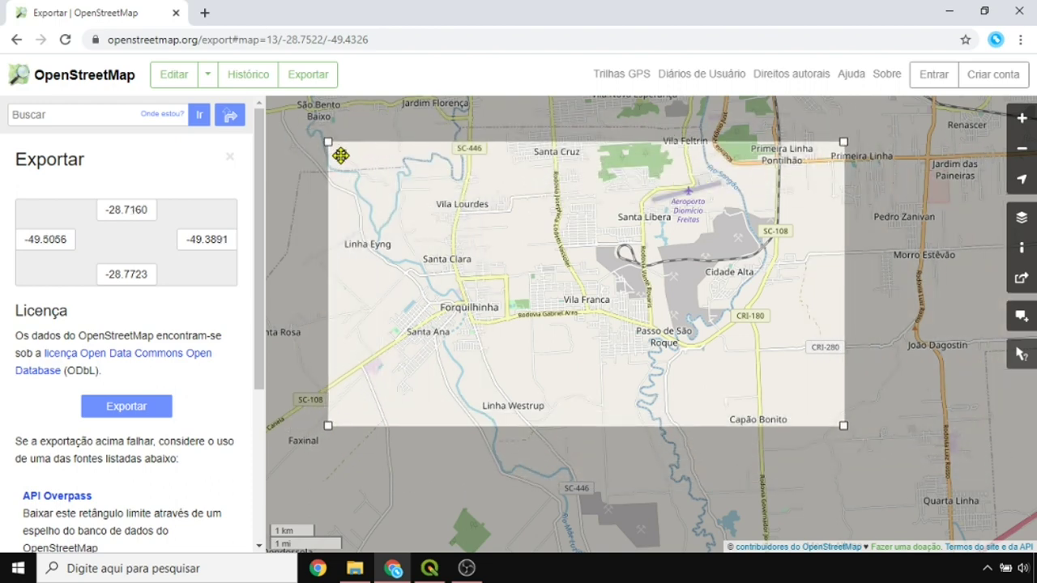
{"action": "left_click", "coordinate": [141, 413]}
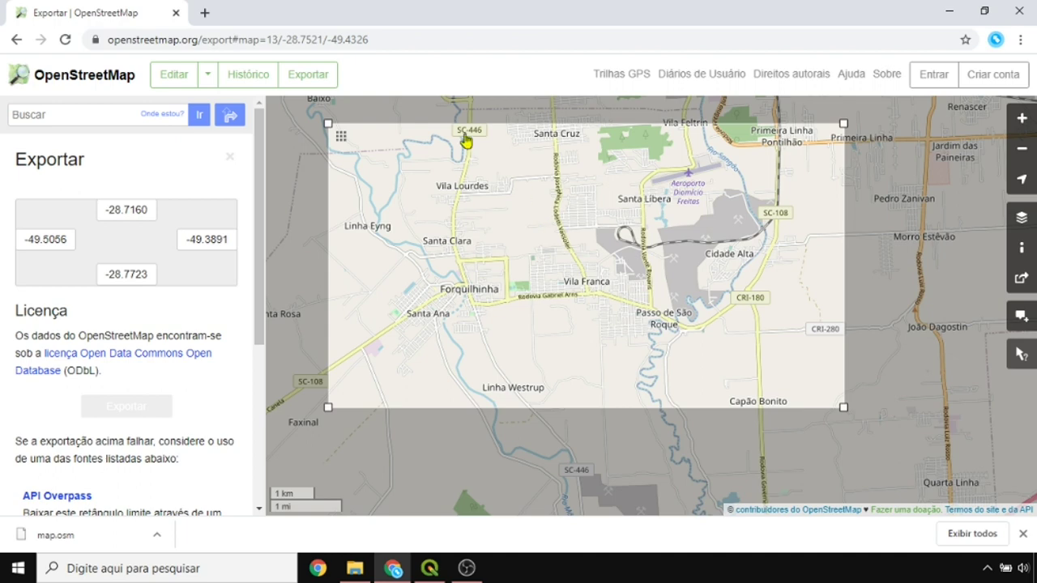
Step: Examine OpenStreetMap's copyright and licence page in a separate tab and close it
{"action": "middle_click", "coordinate": [810, 78]}
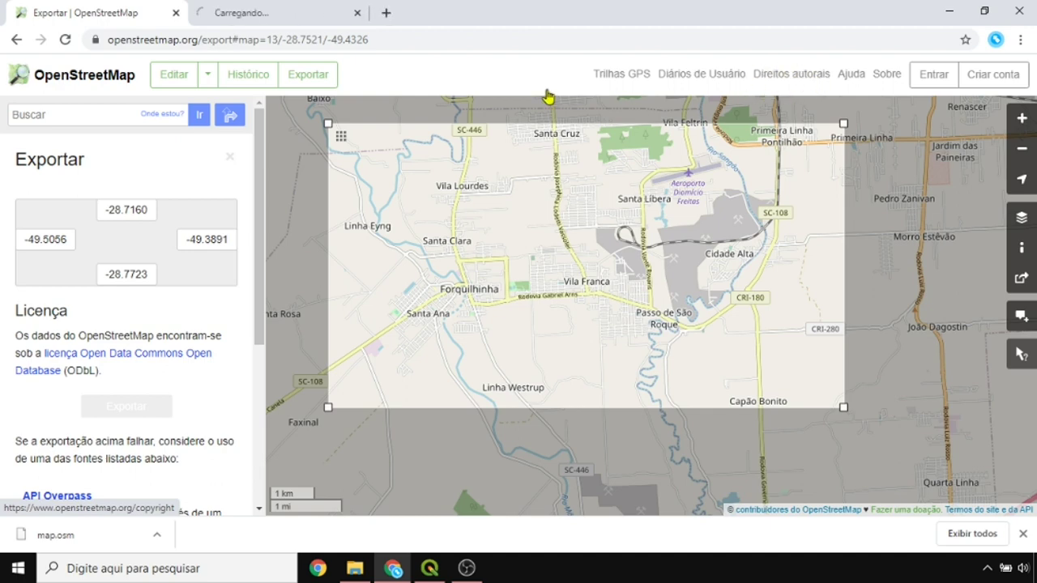
{"action": "left_click", "coordinate": [296, 10]}
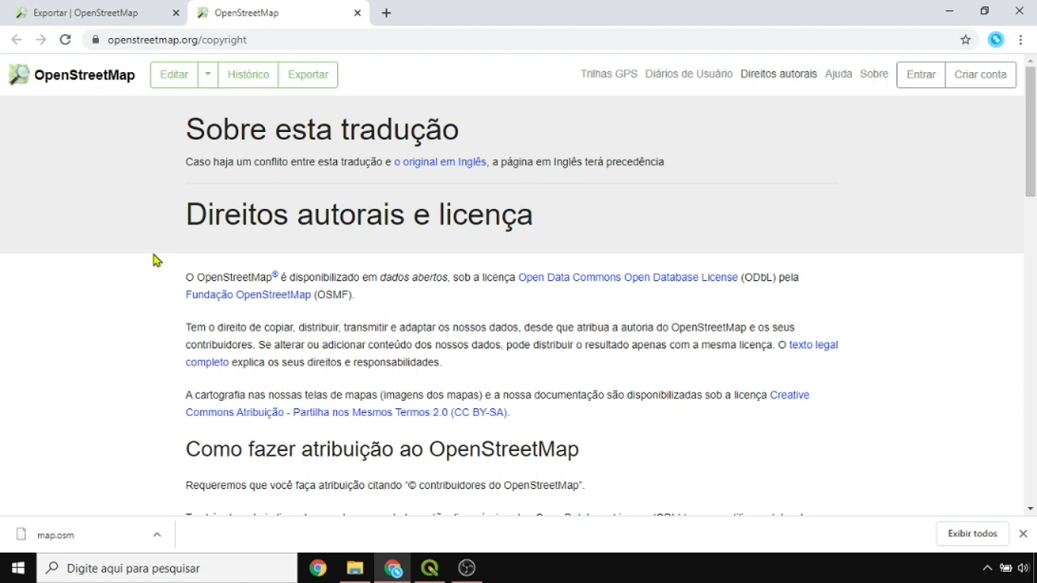
{"action": "left_click", "coordinate": [358, 14]}
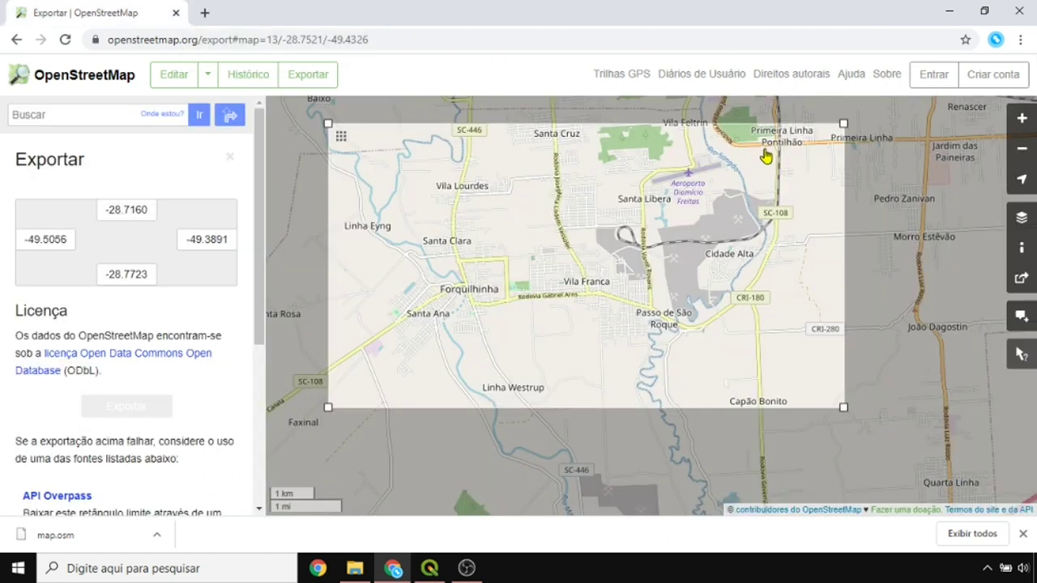